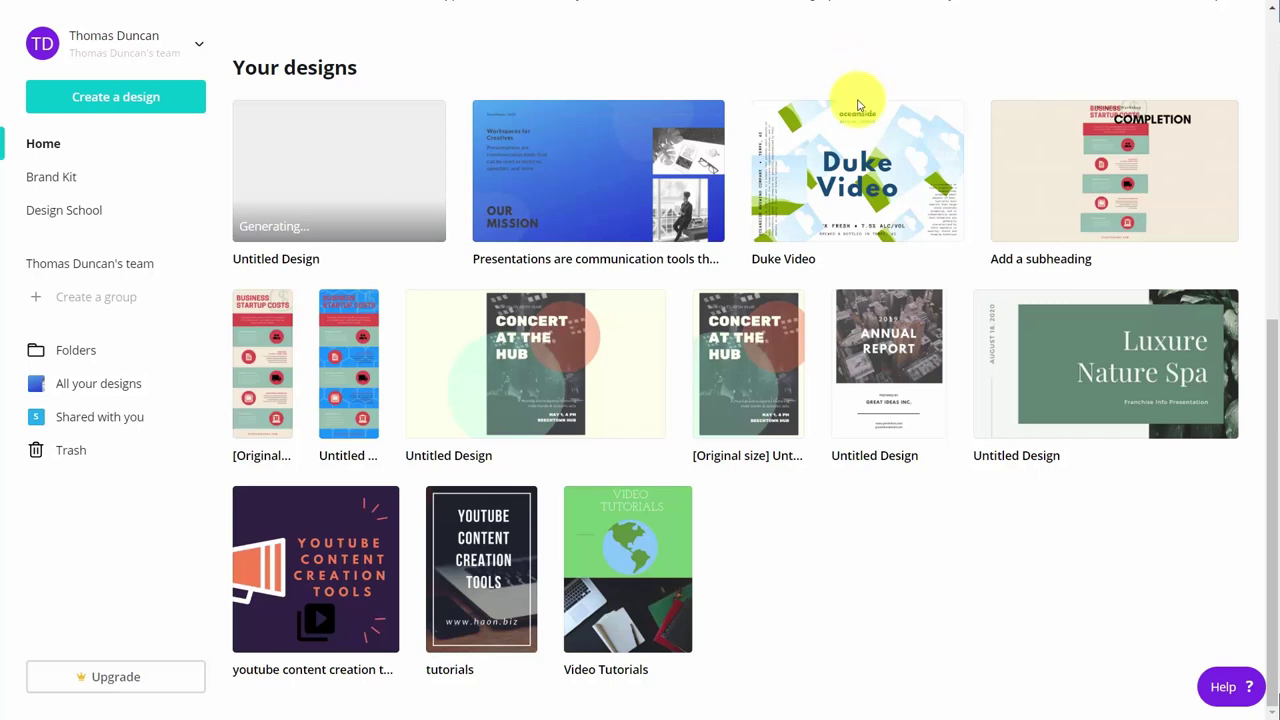
Step: Open the Duke Video design and look through its publishing options
click(853, 168)
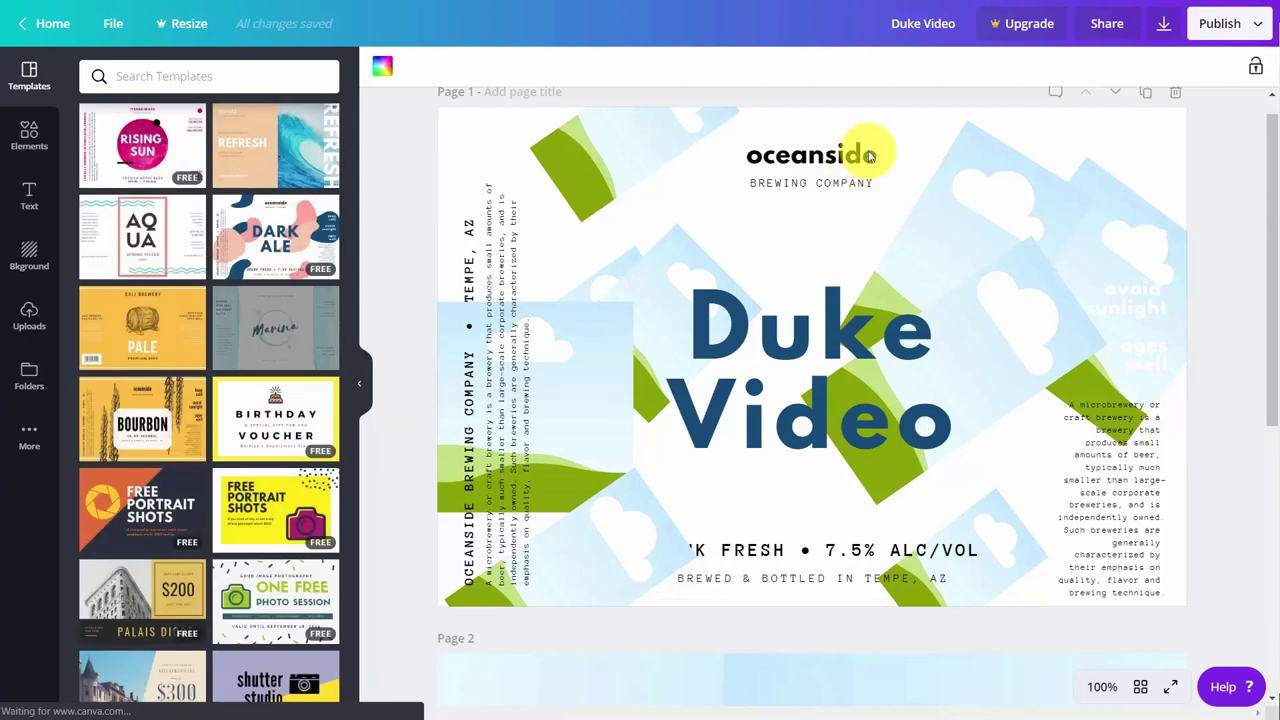
click(1259, 23)
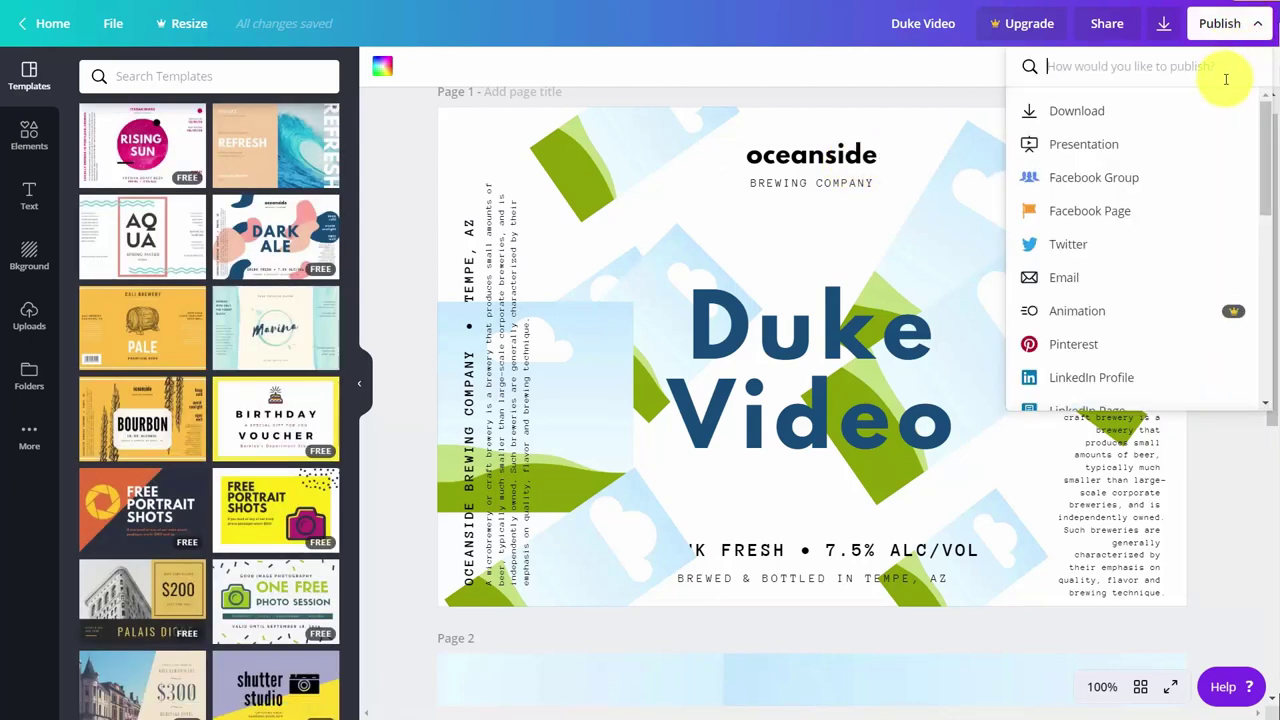
scroll(1211, 134, down, 5)
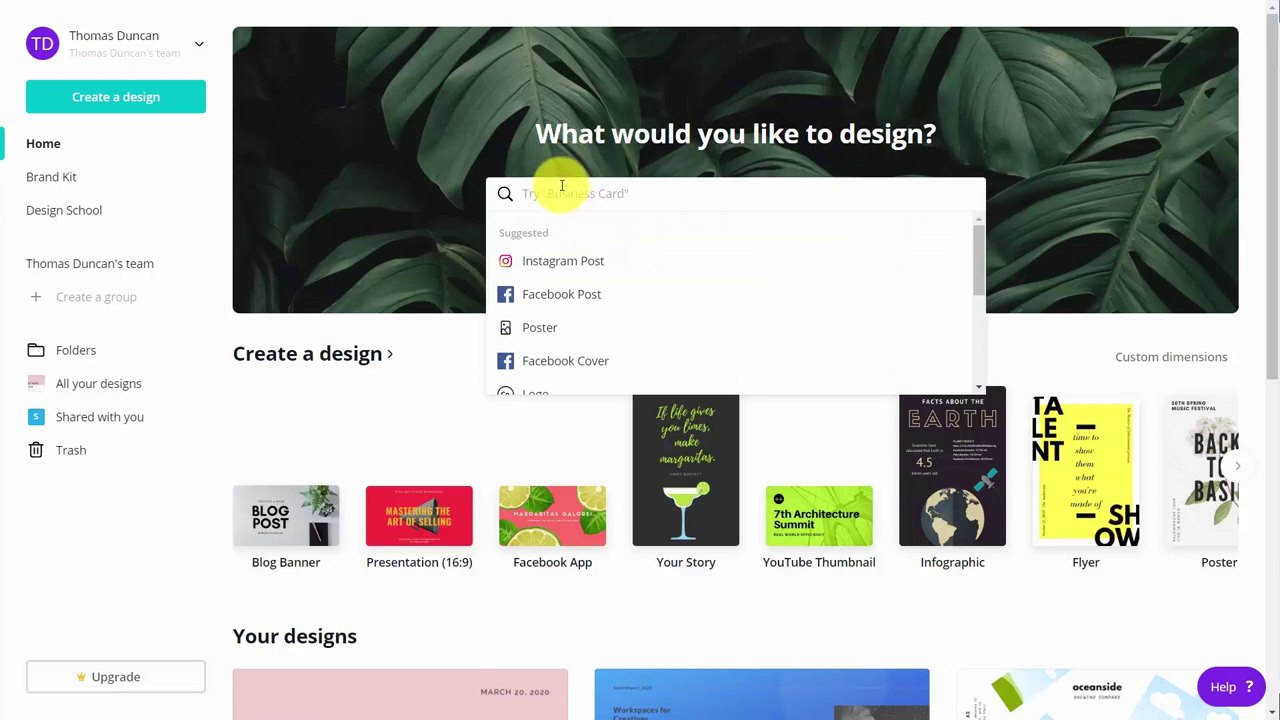
Step: Create a Business Card design and apply the front page of the Yellow Simple Filmmaker Business Card template
text(busin)
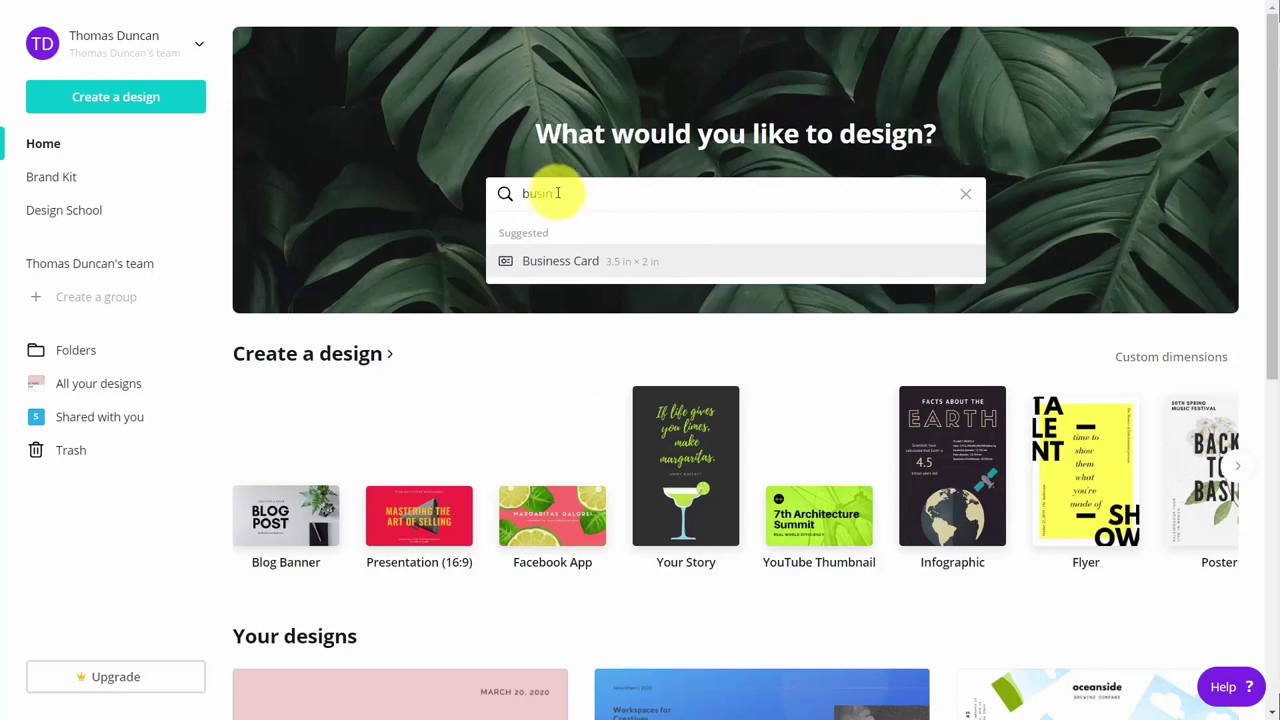
click(561, 262)
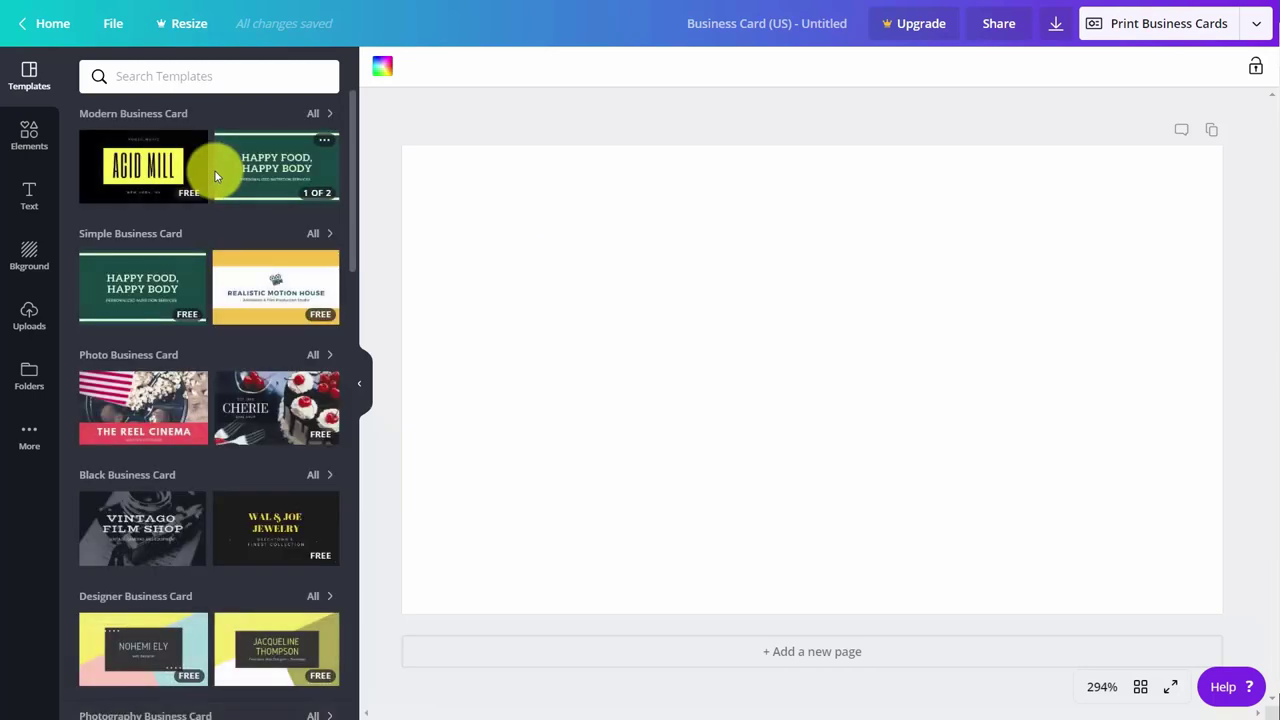
mouse_move(245, 182)
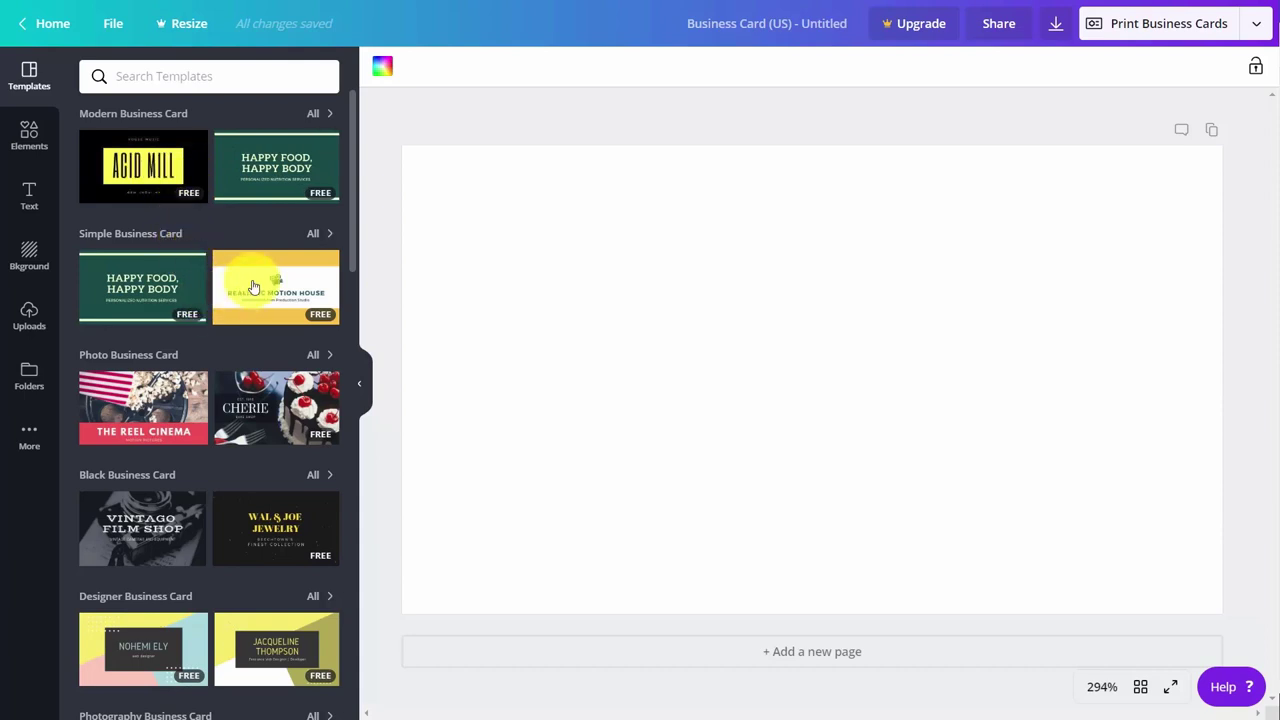
click(252, 286)
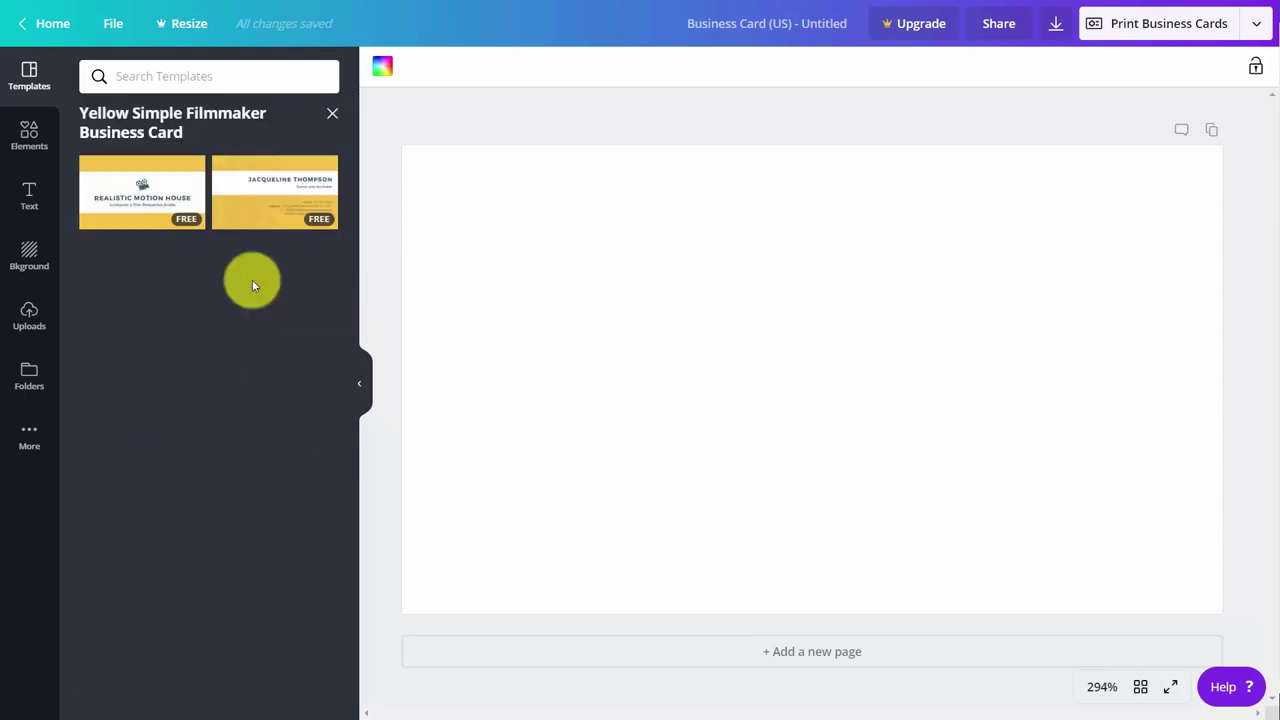
click(140, 189)
click(508, 251)
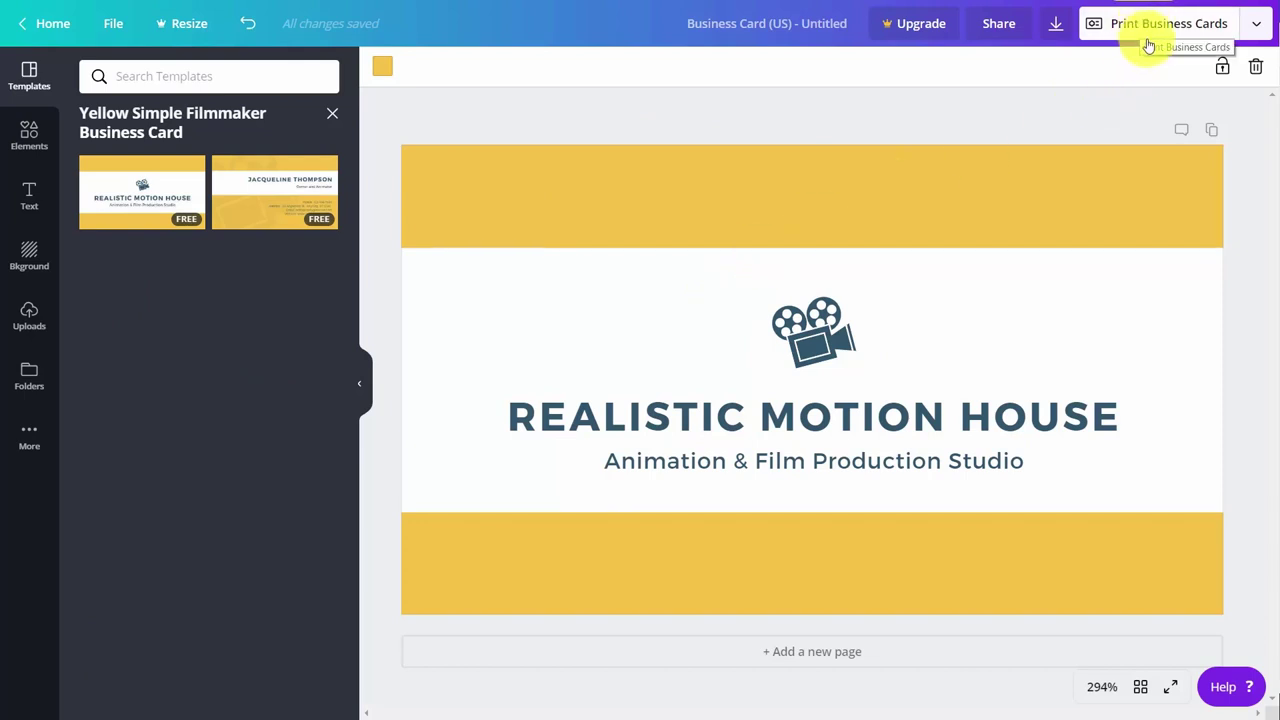
Step: Look through the card's publishing options, then open its print order and review the print options
click(1258, 28)
scroll(1200, 109, down, 3)
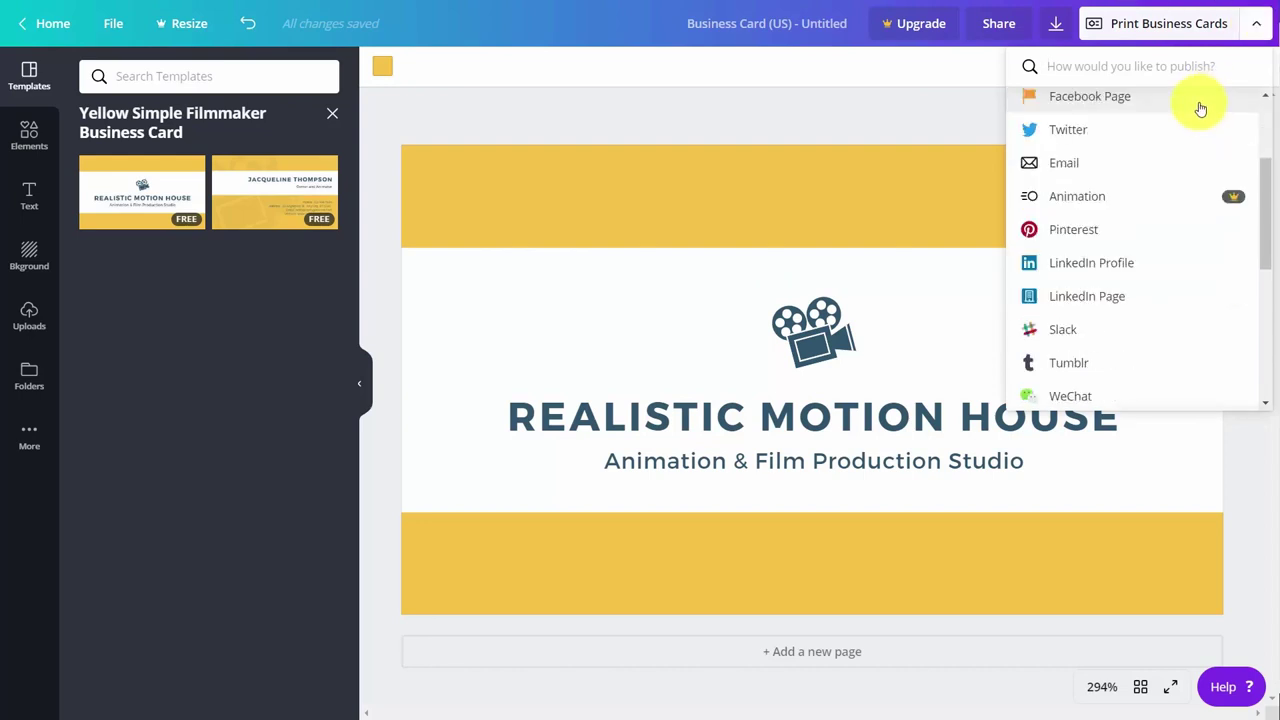
scroll(1200, 106, up, 3)
click(1184, 114)
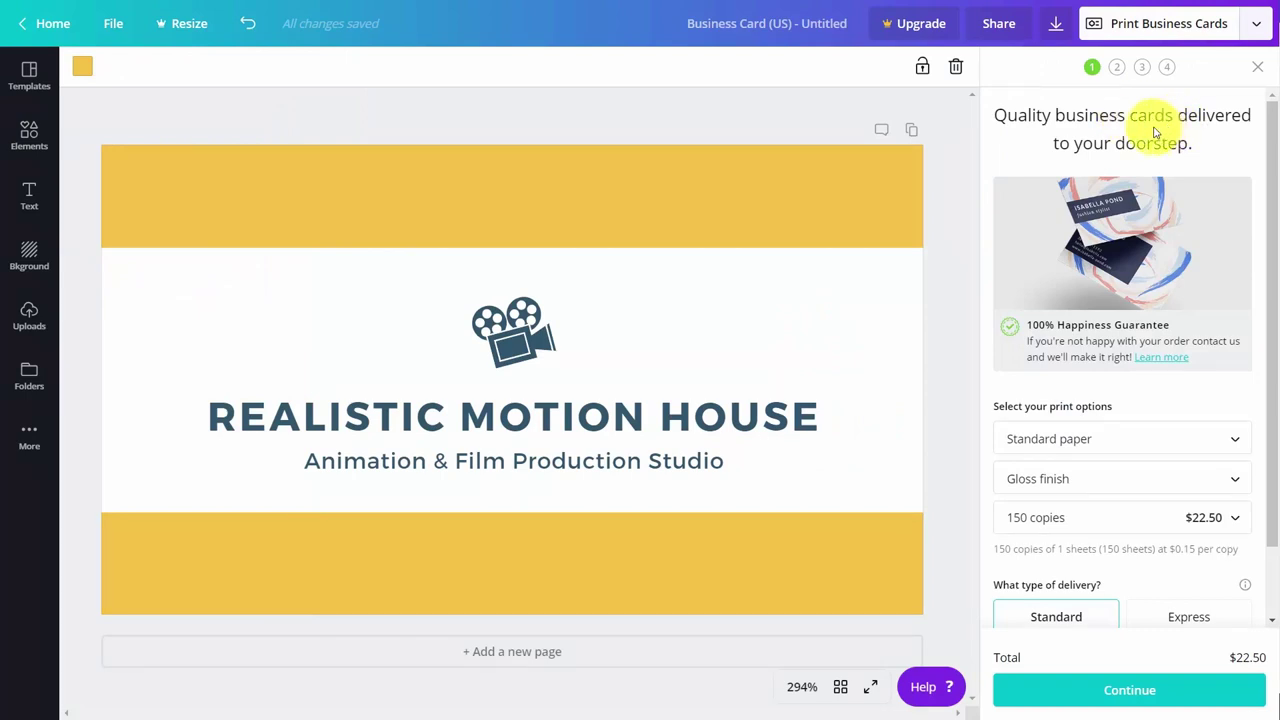
scroll(1145, 133, down, 1)
scroll(1132, 131, up, 1)
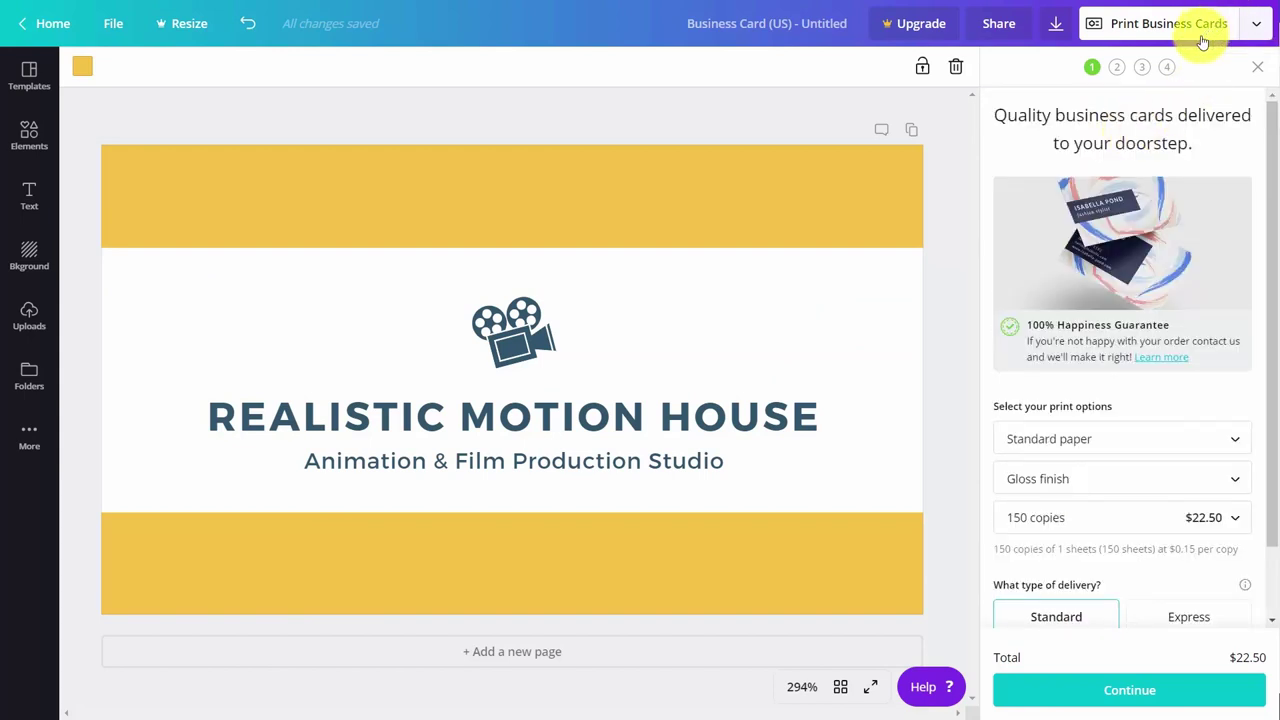
Step: Accept the business card print options and advance through the image quality, white edge and danger zone checks to the PDF proof
click(1129, 690)
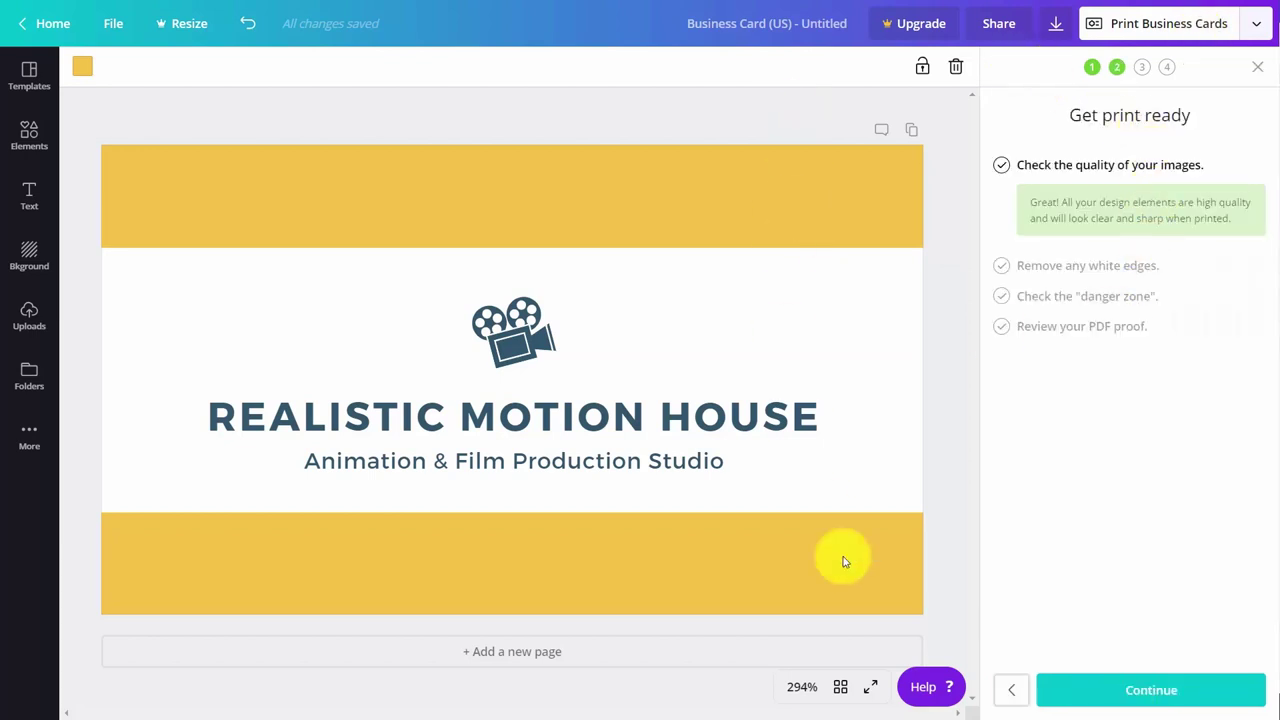
click(1096, 690)
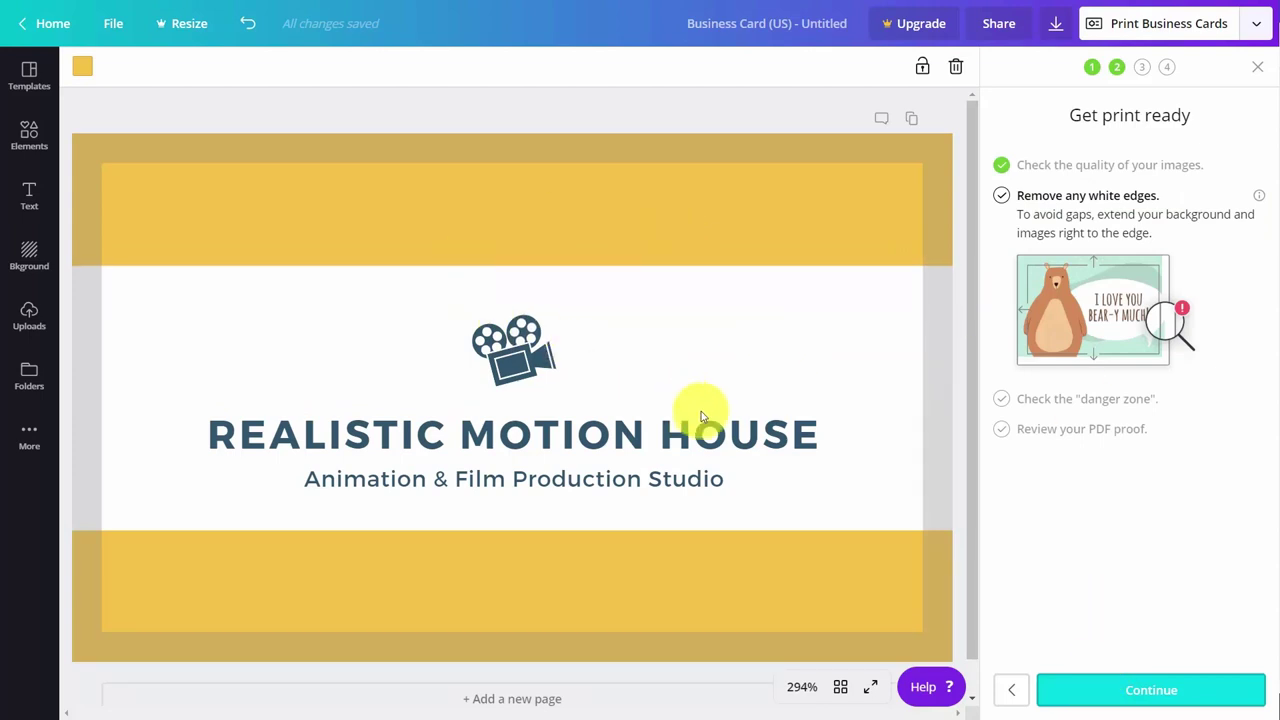
click(1167, 690)
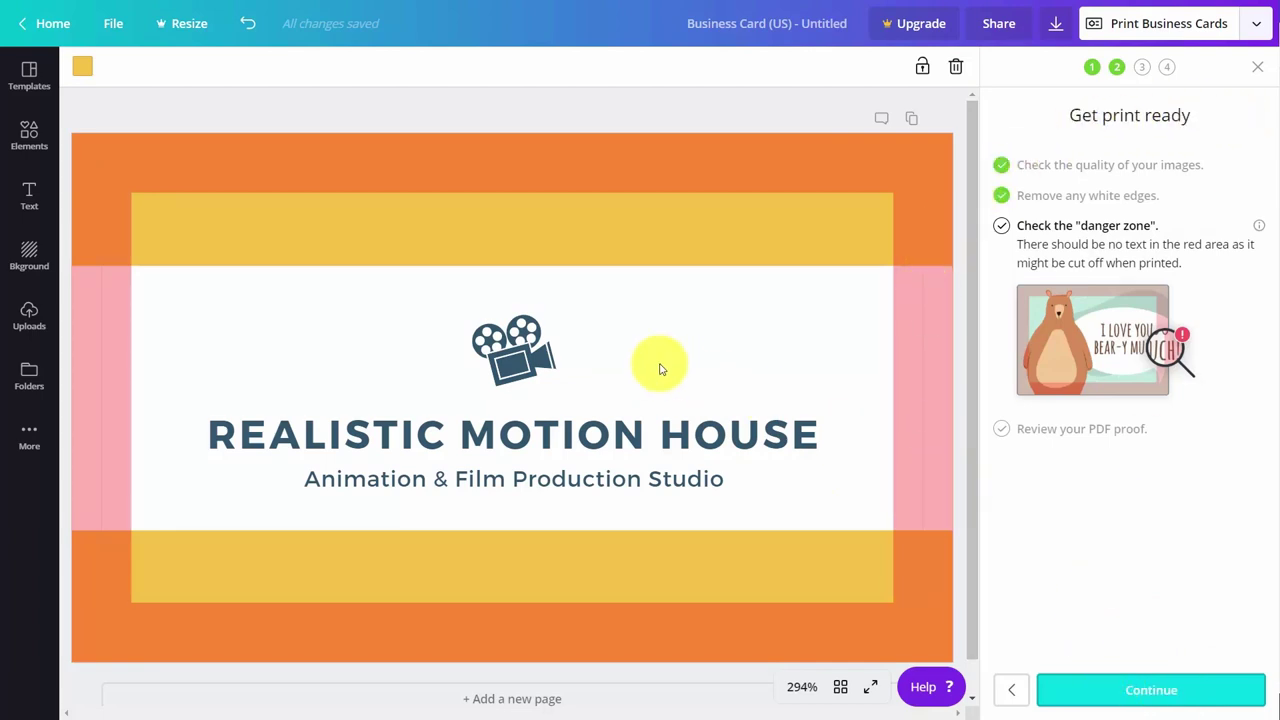
click(1126, 693)
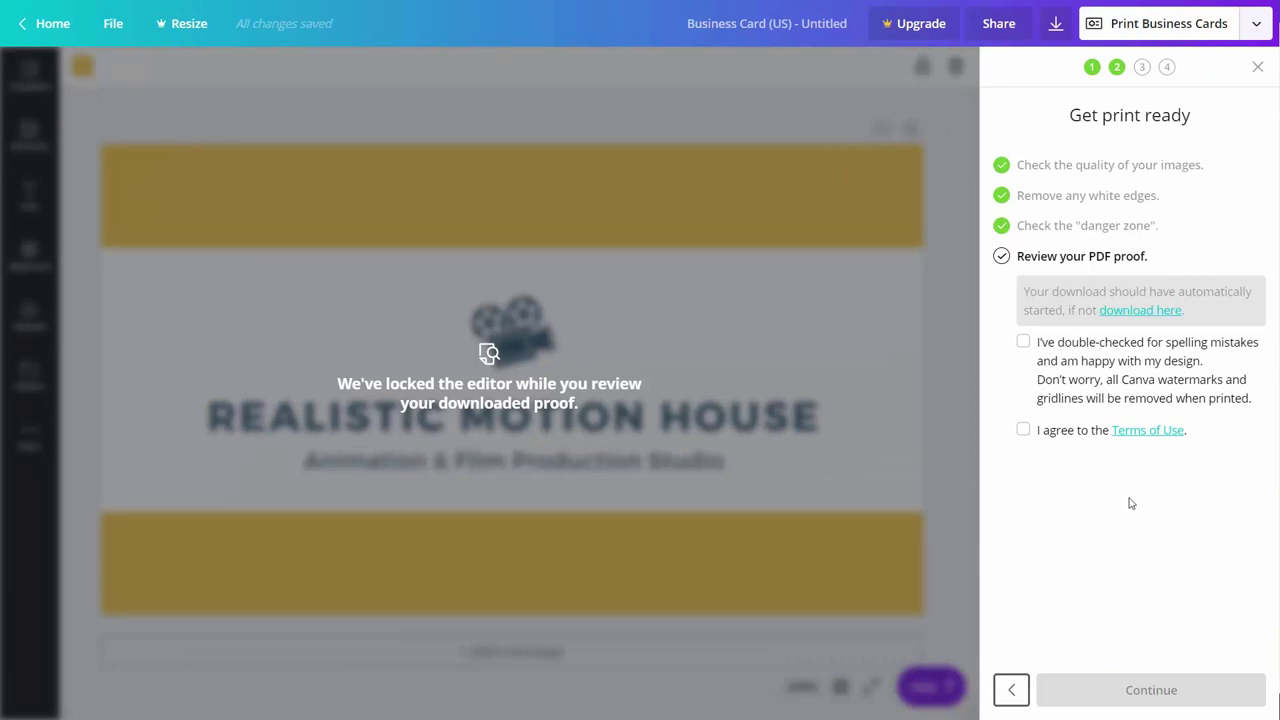
Step: Approve the card's PDF proof and the Terms of Use, and continue past the shipping details to the payment summary
click(1024, 340)
click(1024, 435)
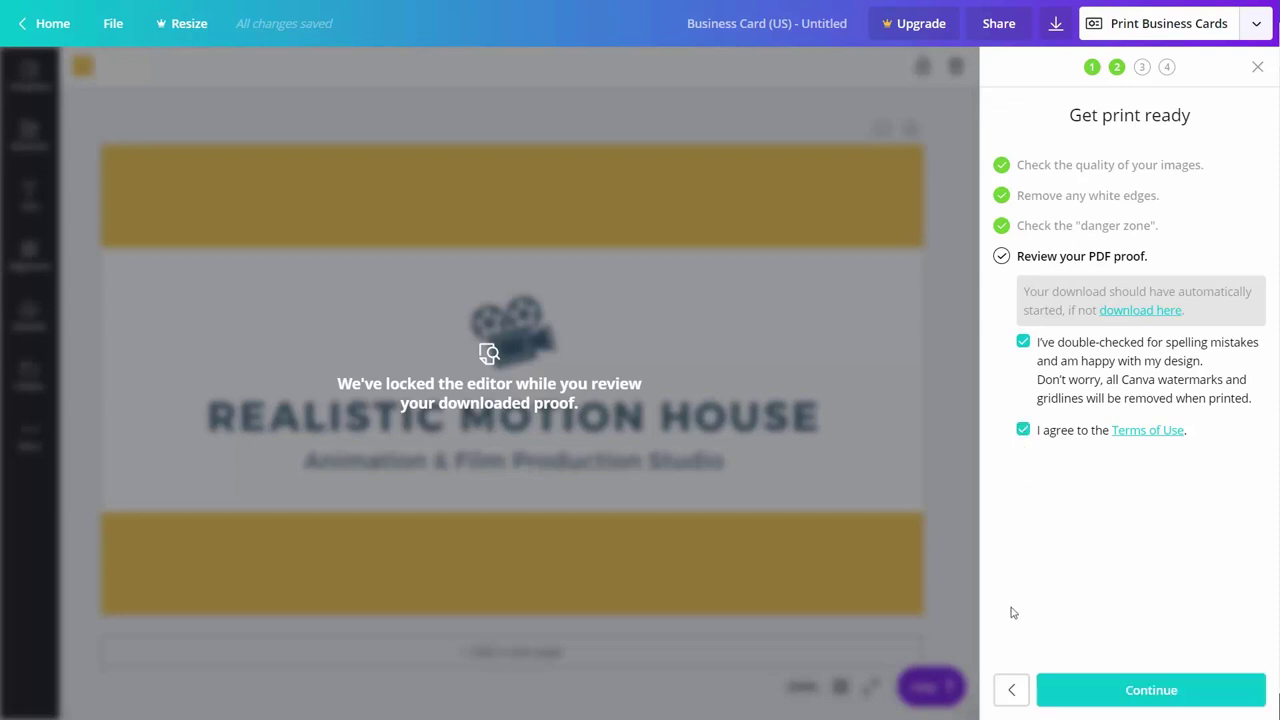
click(1134, 691)
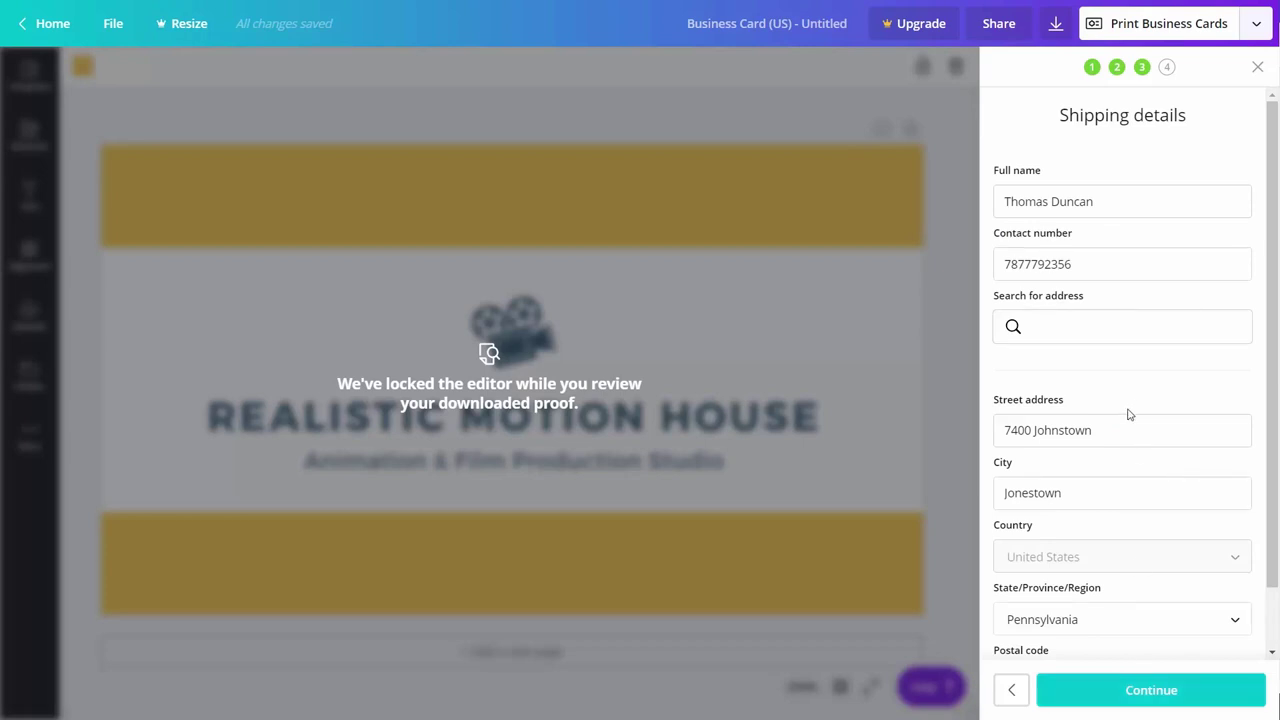
key(Return)
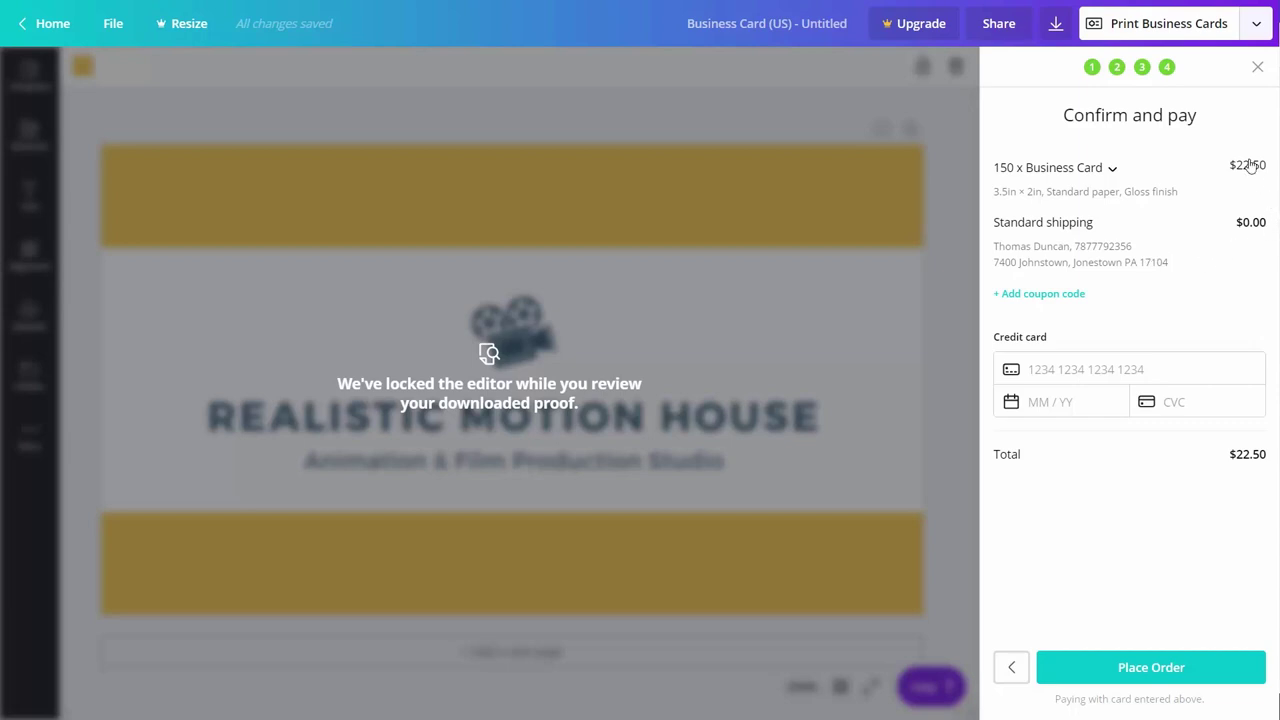
click(1110, 171)
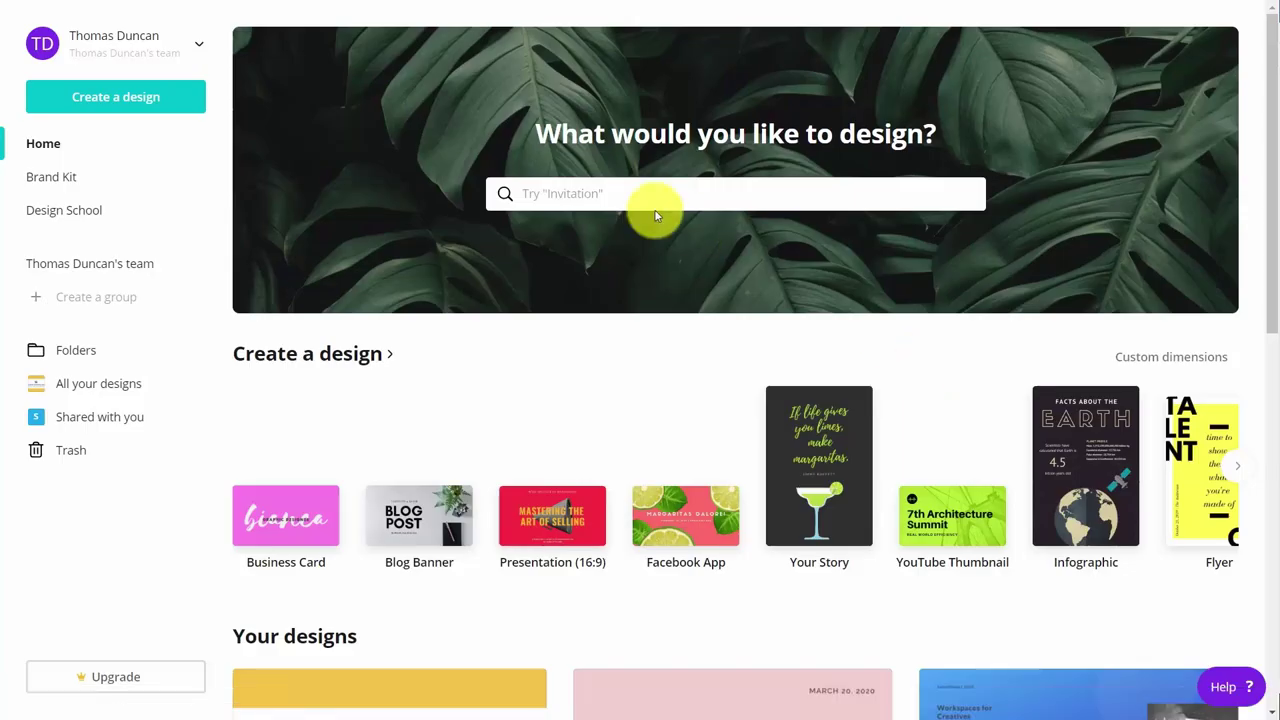
Step: Create a Poster design from the home page and apply the Concert at the Hub event poster template
click(602, 192)
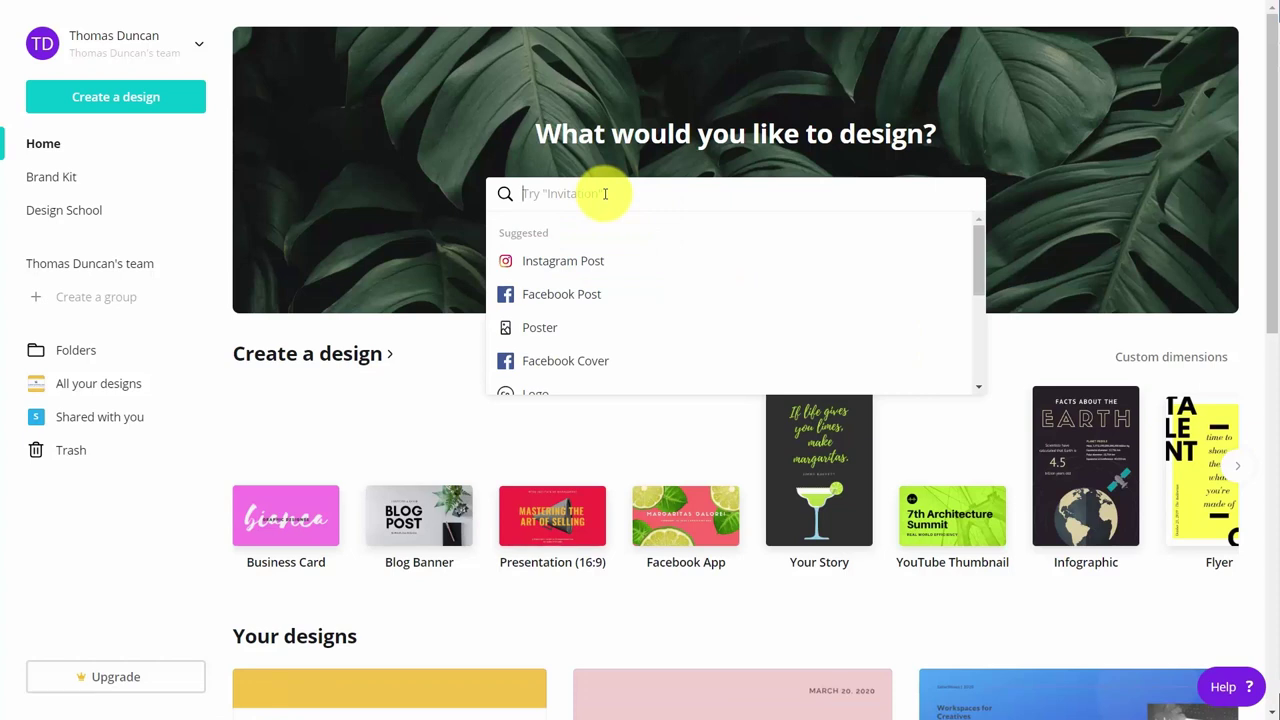
text(pose)
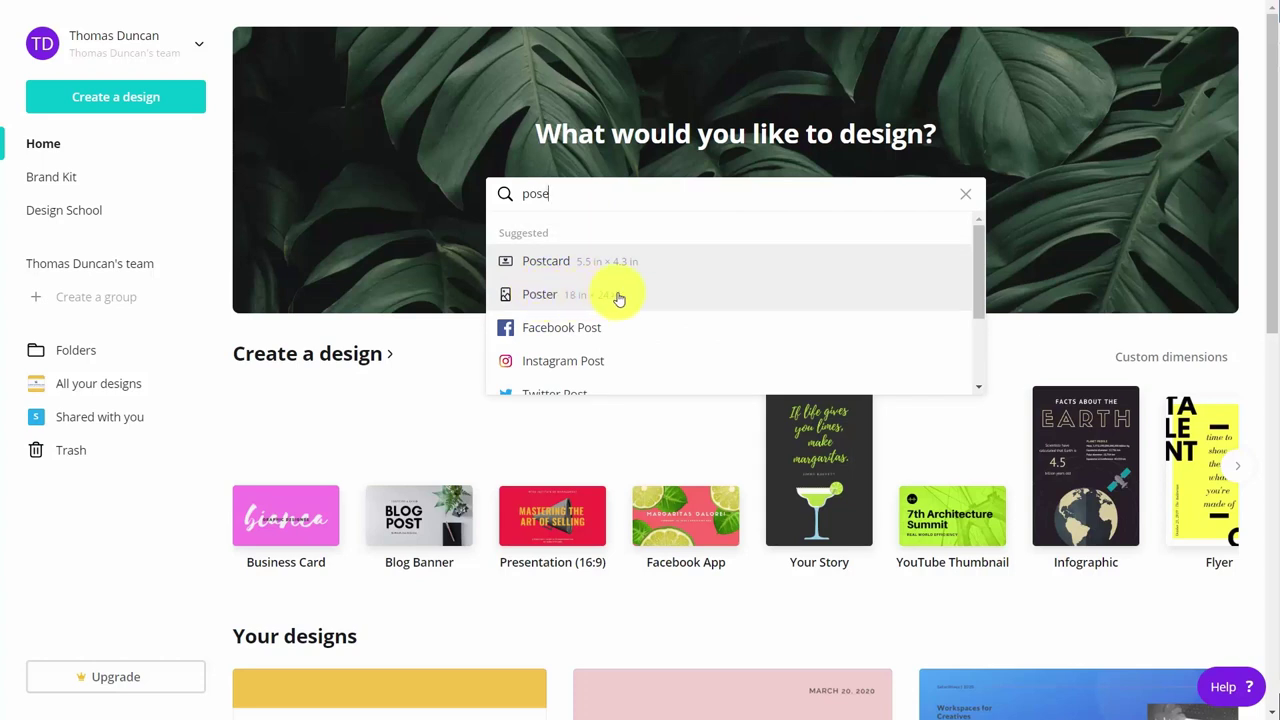
click(545, 302)
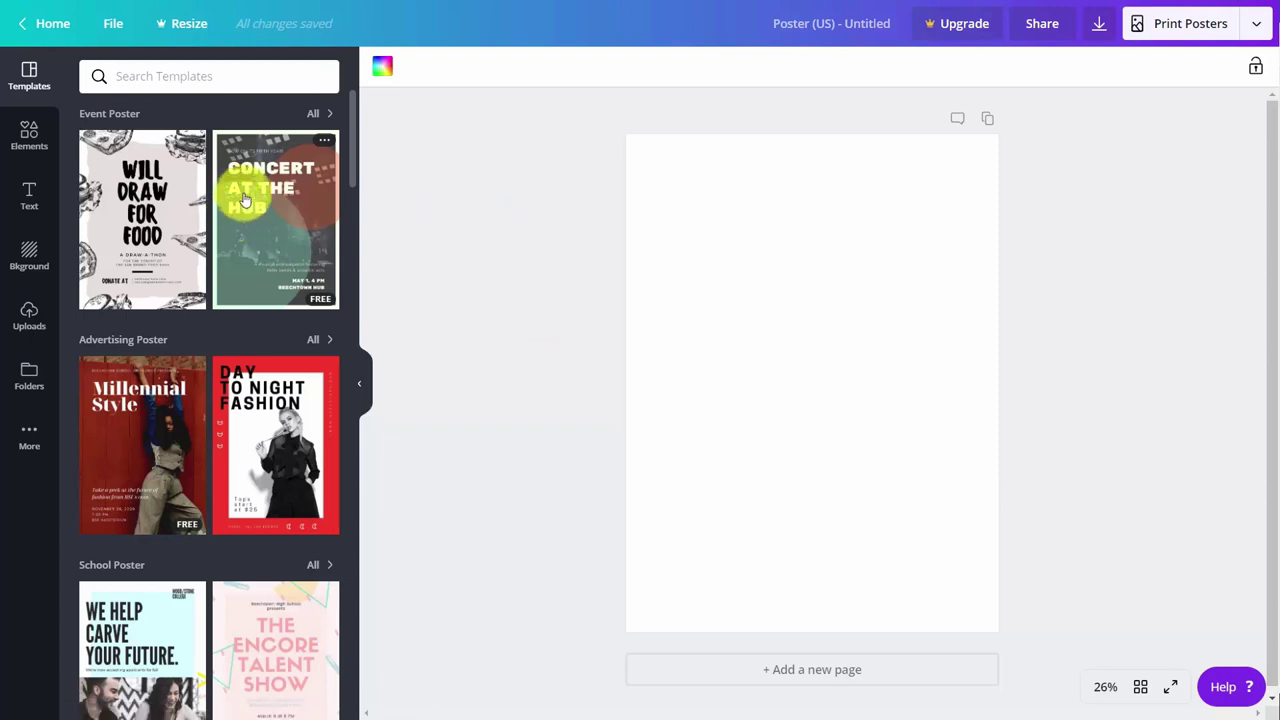
scroll(240, 200, down, 2)
scroll(240, 200, up, 2)
click(260, 205)
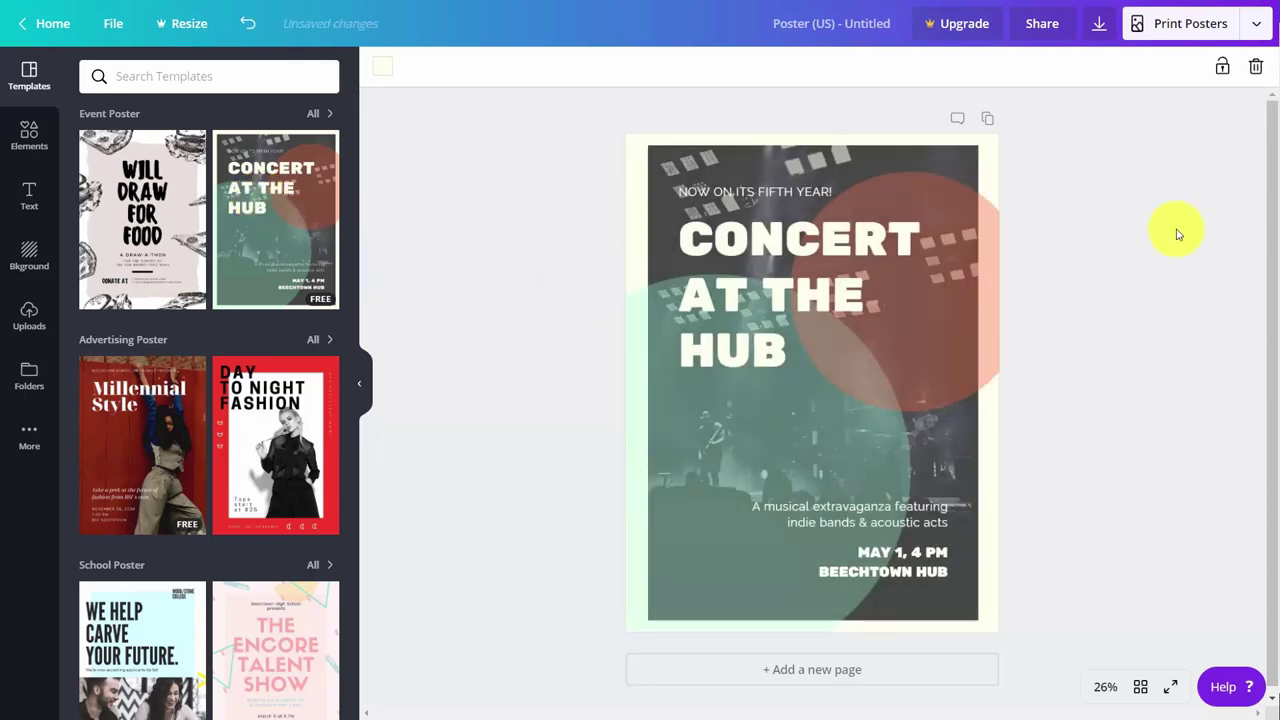
Step: Start a print order for the poster with a size of 21in × 28in and 5 copies
click(1181, 31)
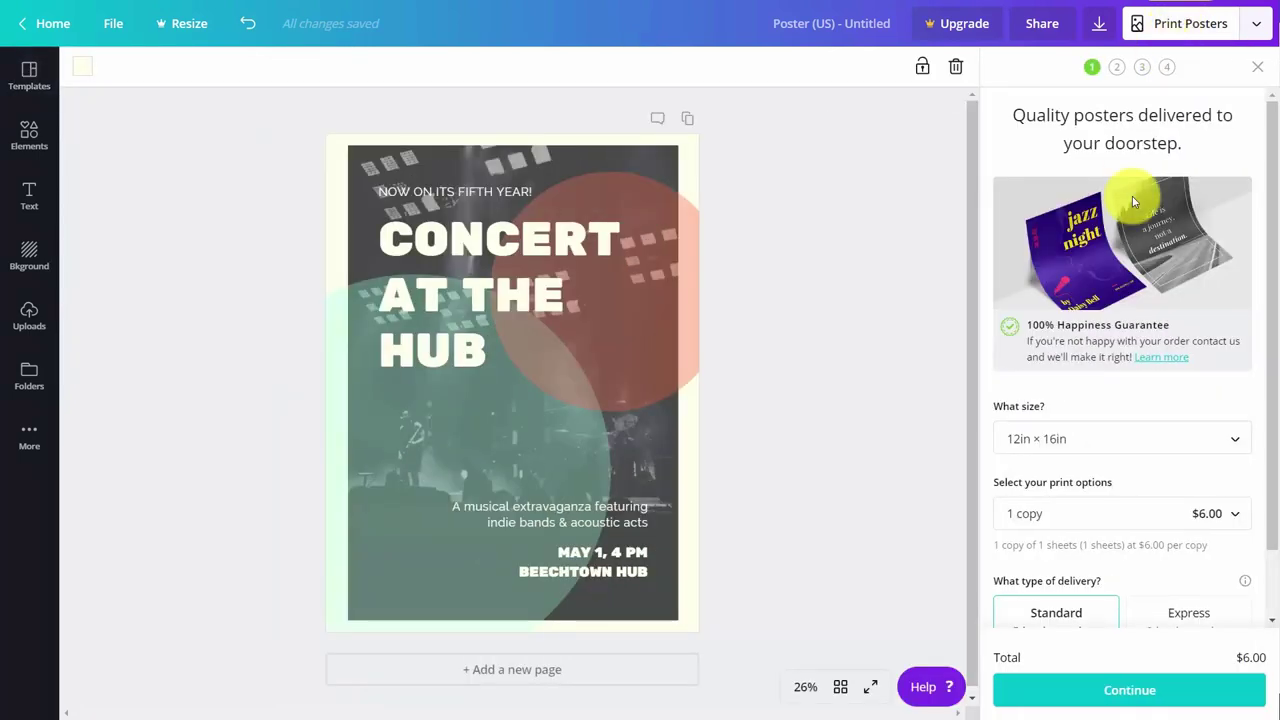
scroll(1140, 220, down, 1)
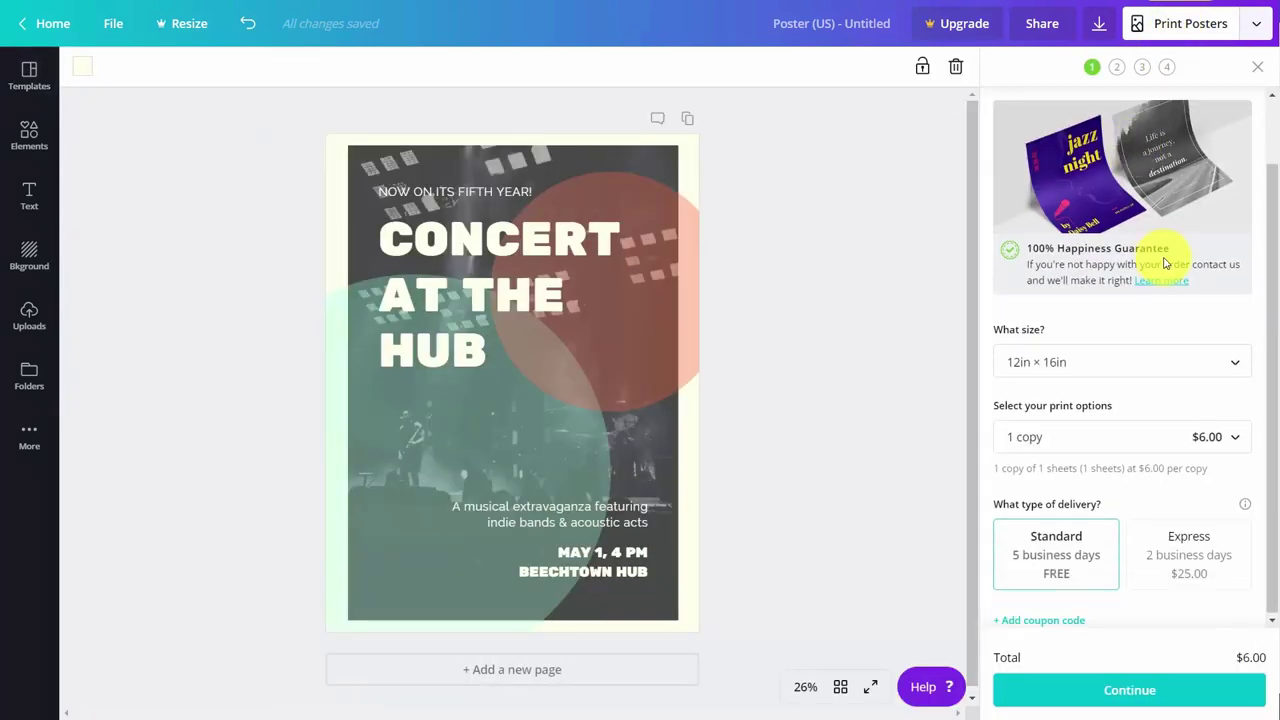
click(1197, 363)
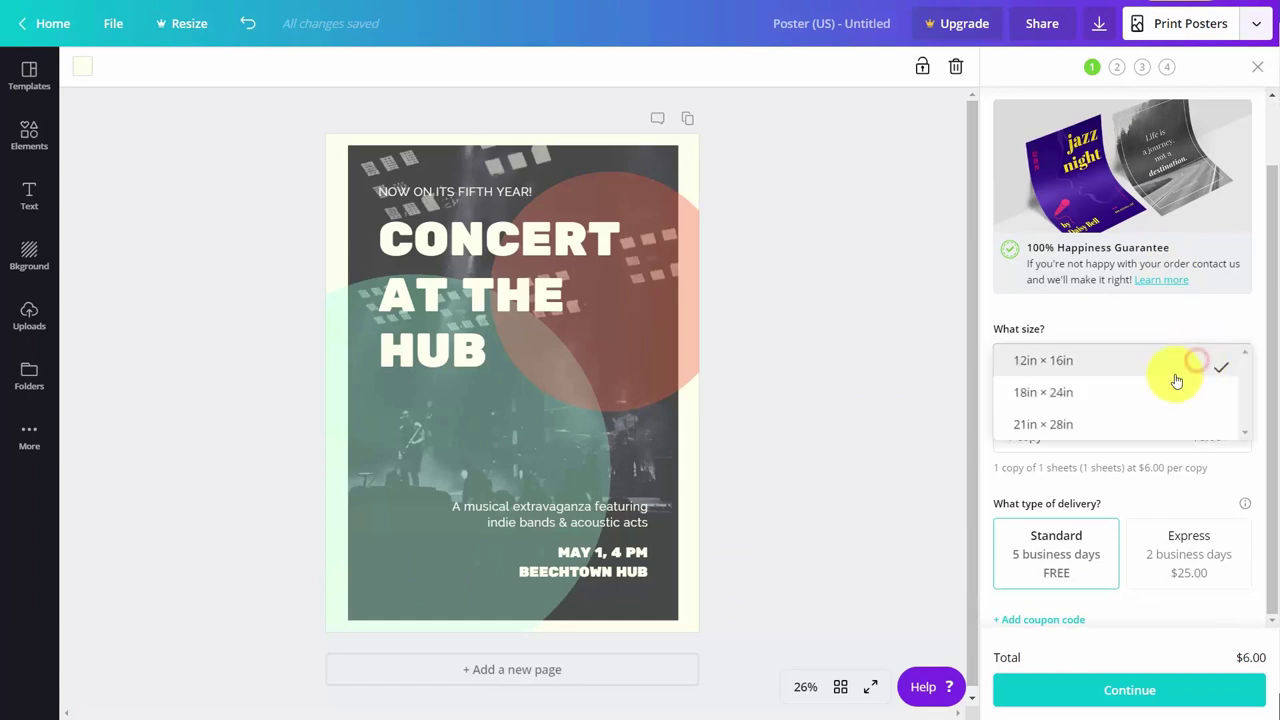
click(1133, 423)
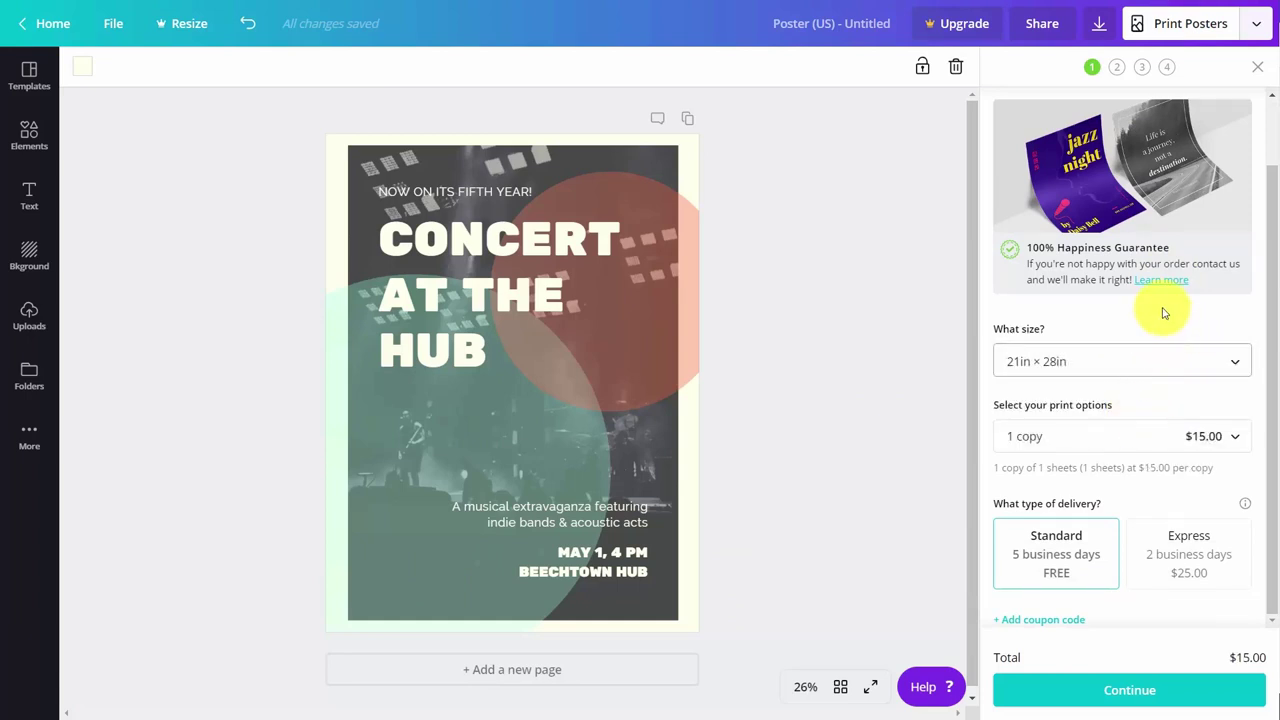
click(1234, 436)
scroll(1150, 545, down, 2)
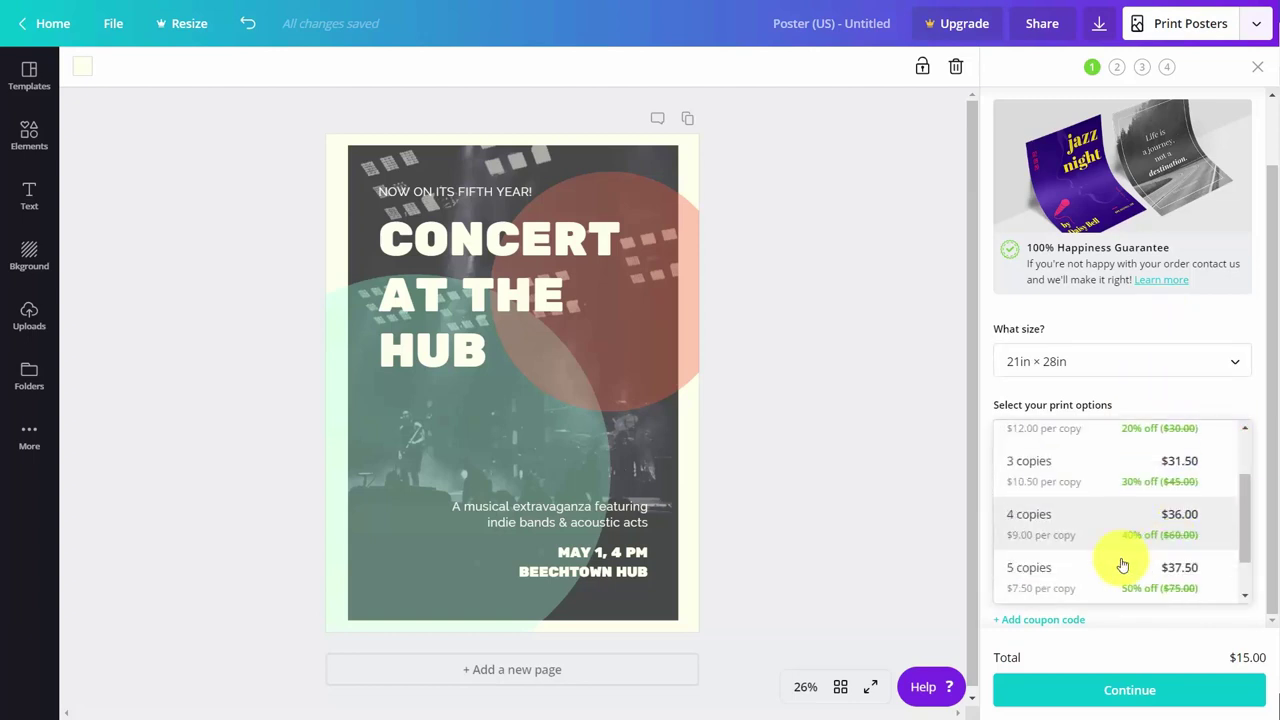
click(1122, 565)
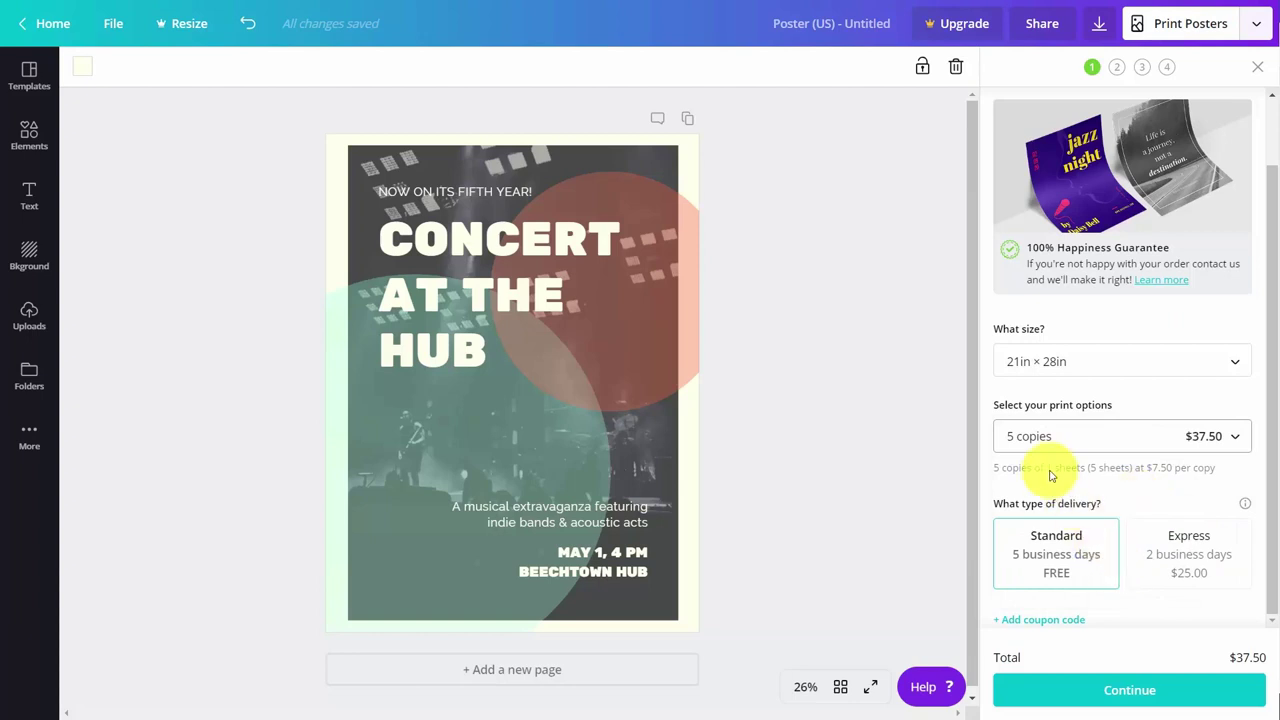
Step: Advance the poster order through the print-readiness checks, then view the downloaded PDF proof and close it
click(1115, 688)
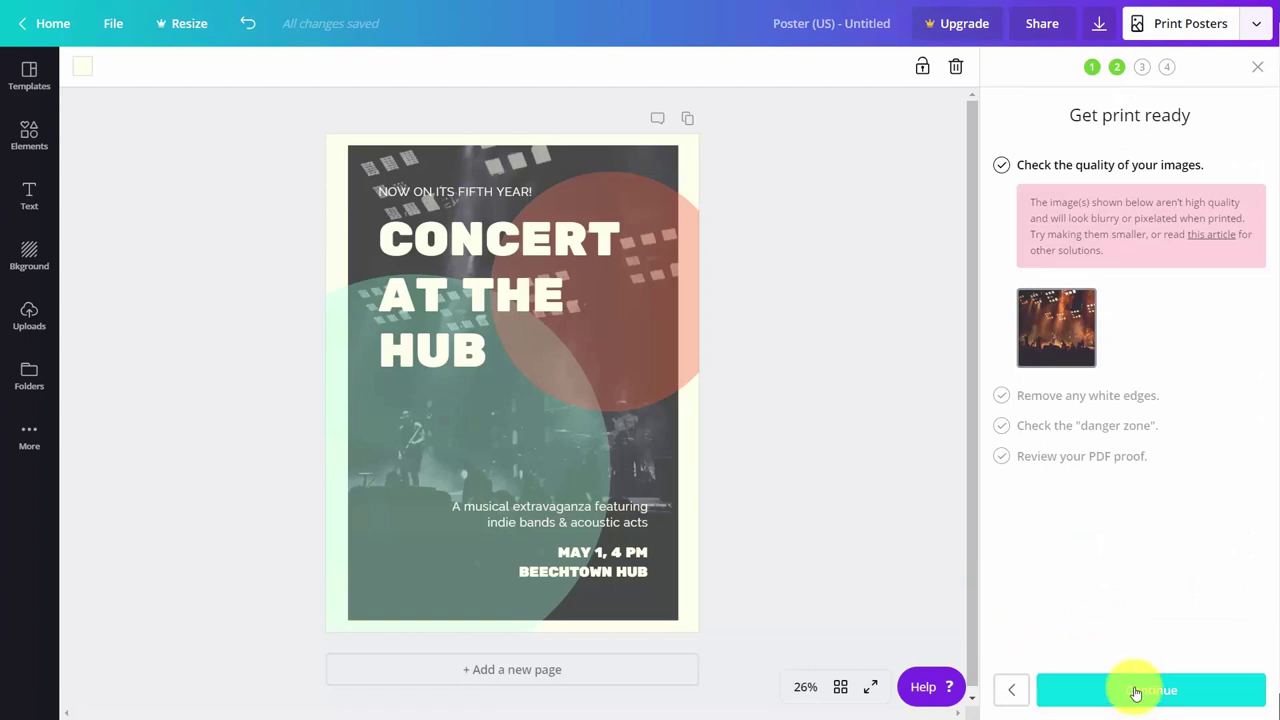
click(1135, 690)
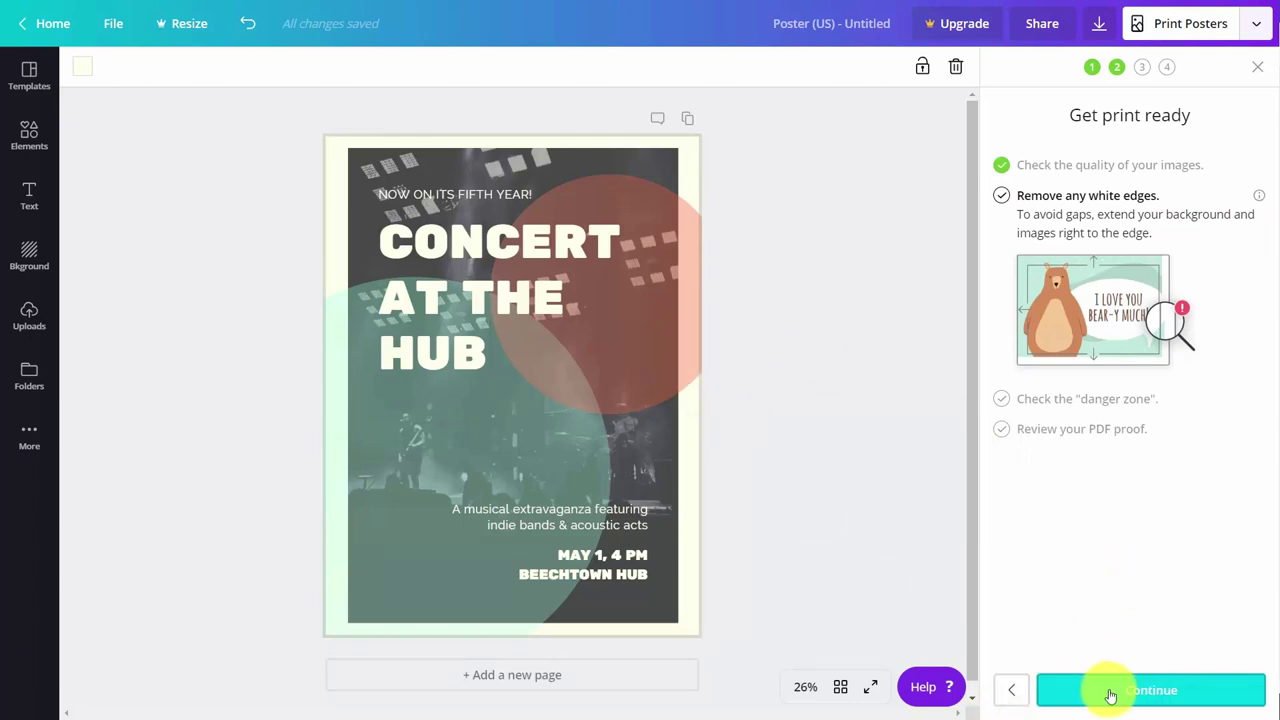
click(1118, 691)
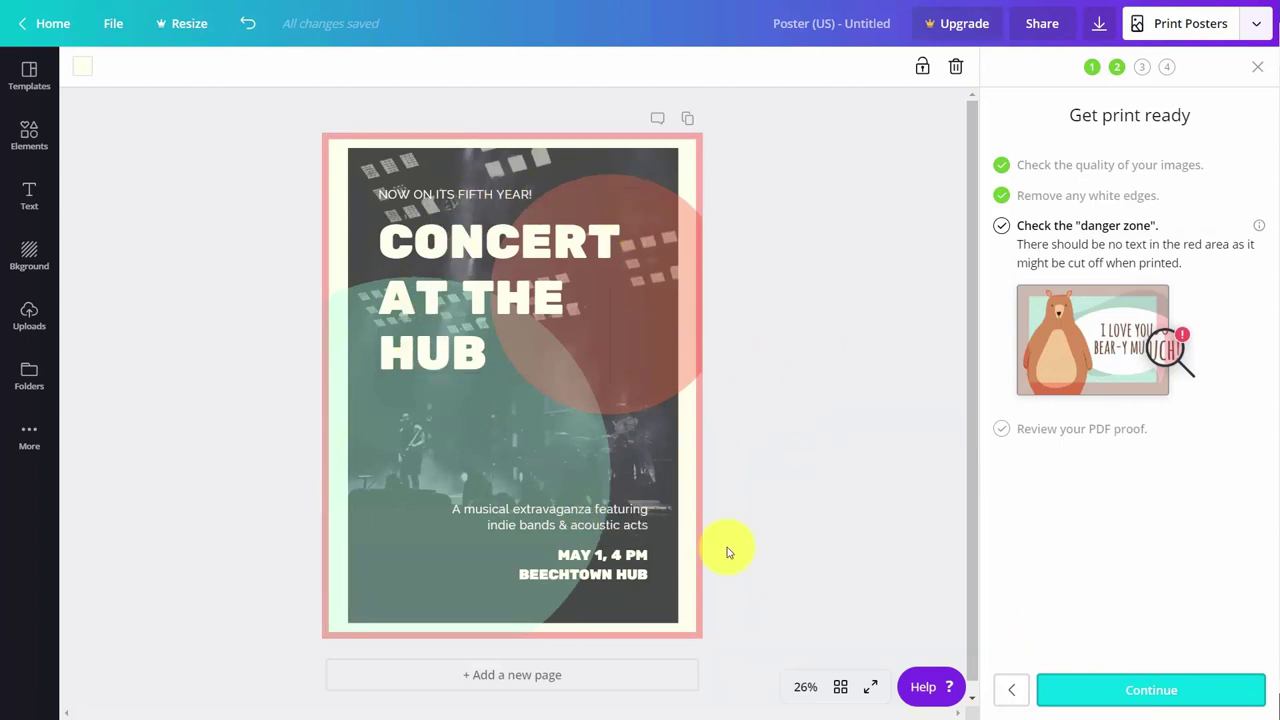
click(1155, 692)
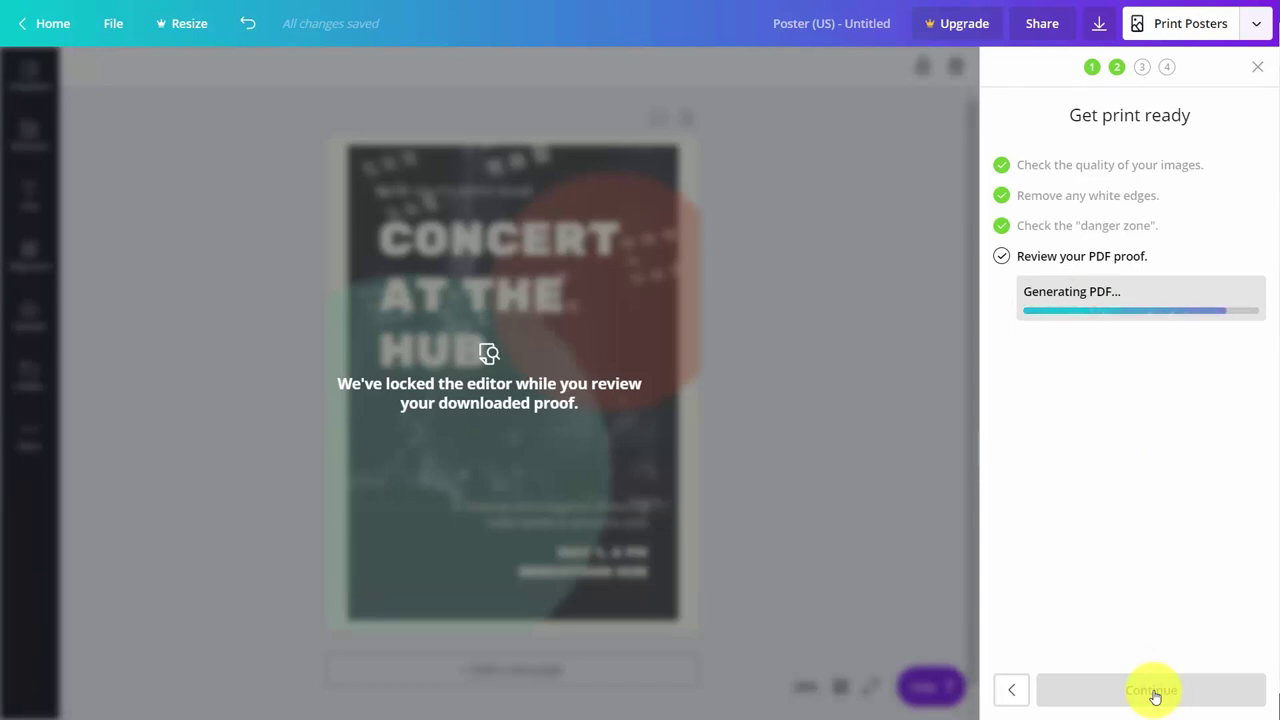
click(71, 686)
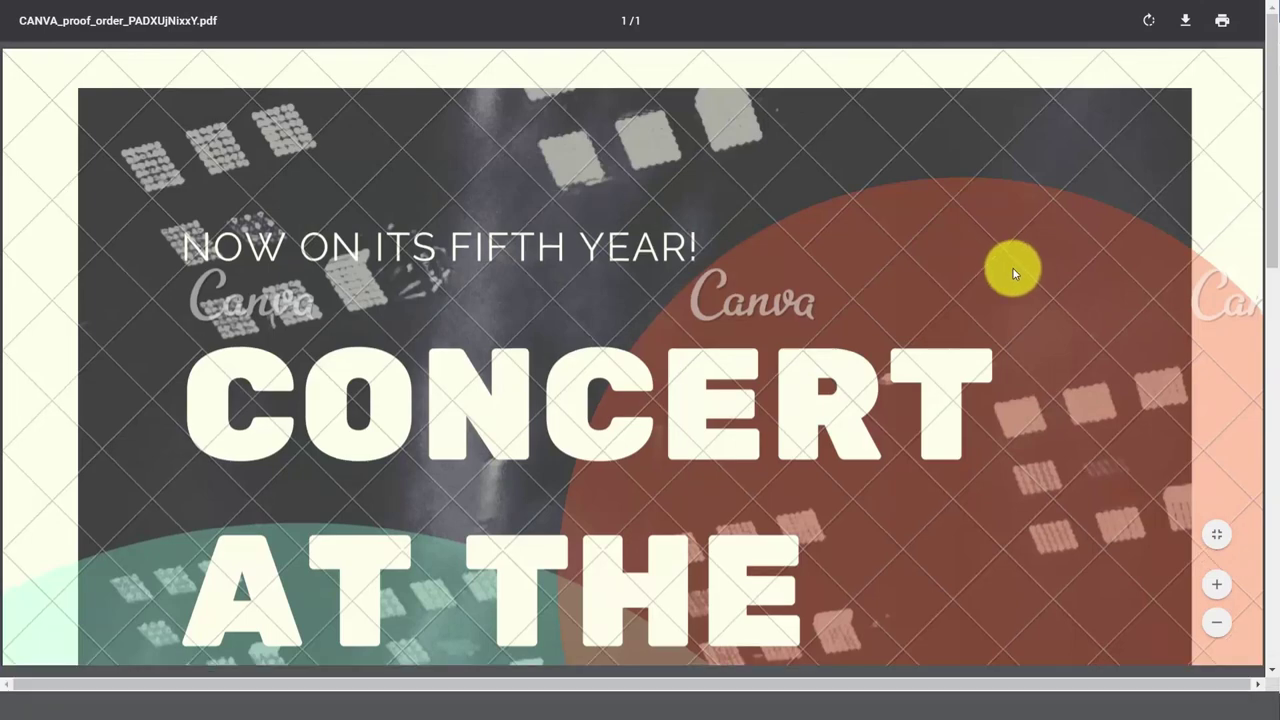
key(ctrl+w)
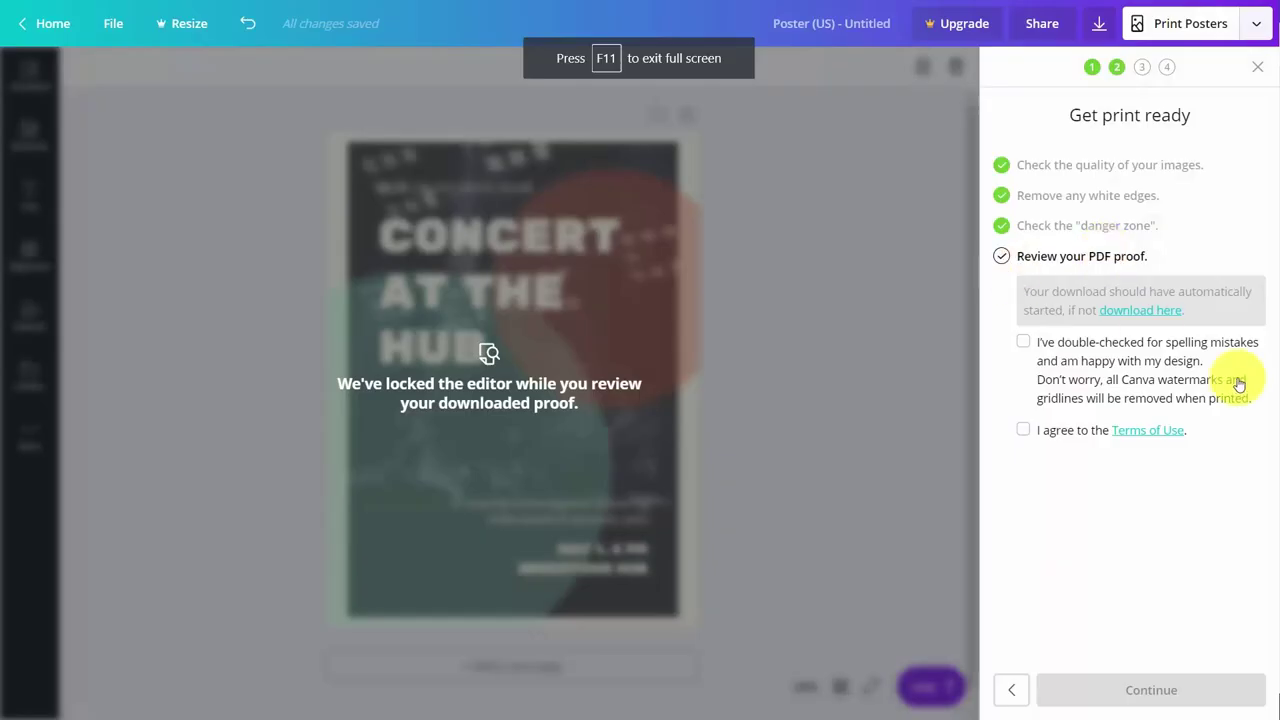
Step: Approve the poster's PDF proof and the Terms of Use, and continue past the shipping details
click(1026, 343)
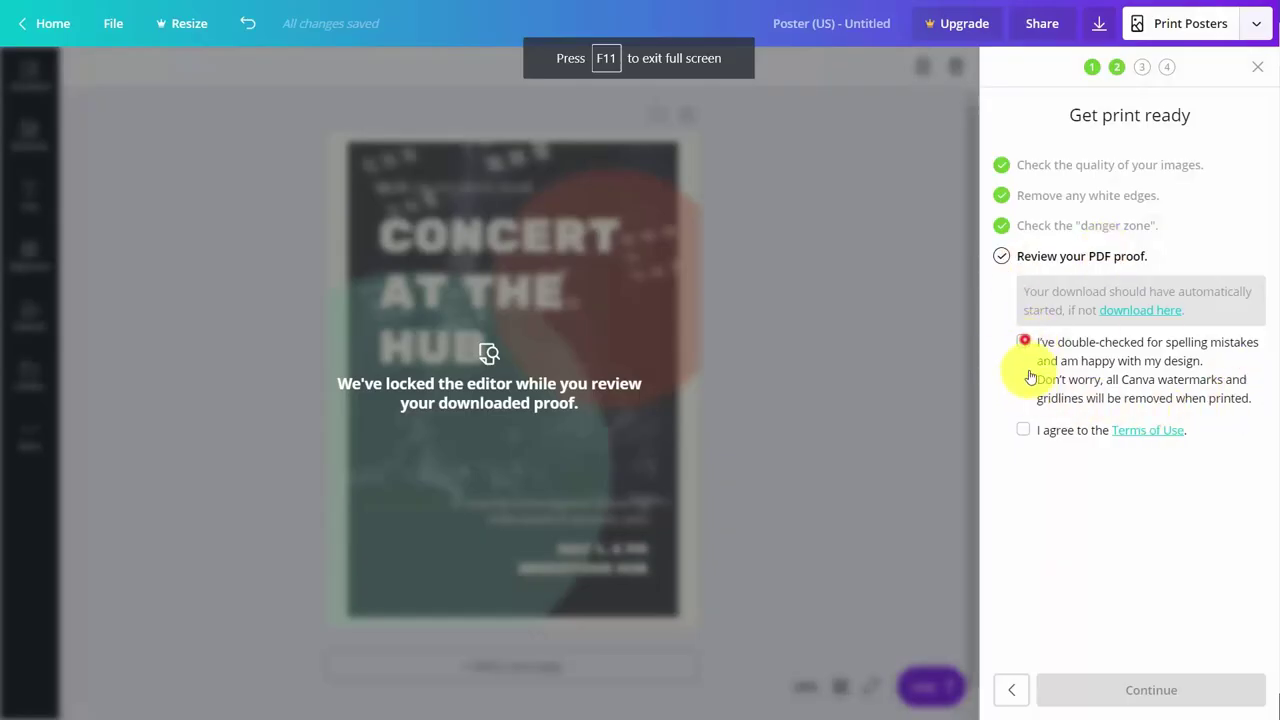
click(1018, 430)
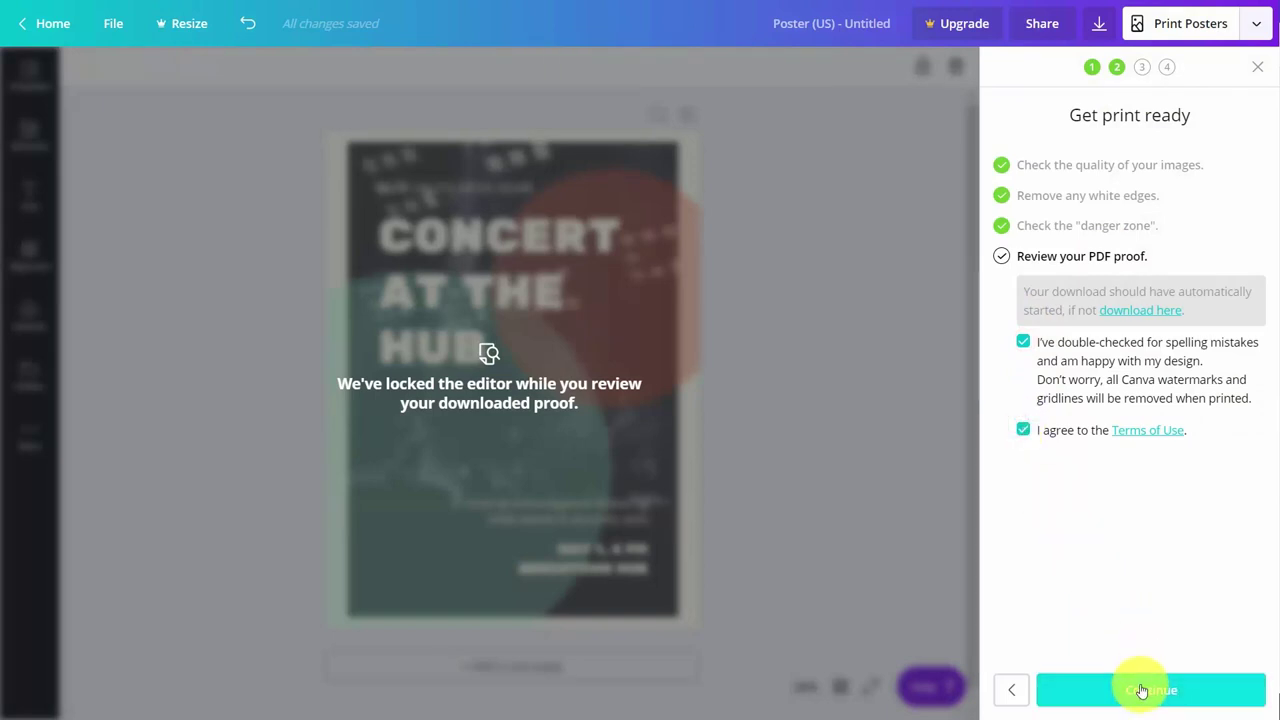
click(1143, 689)
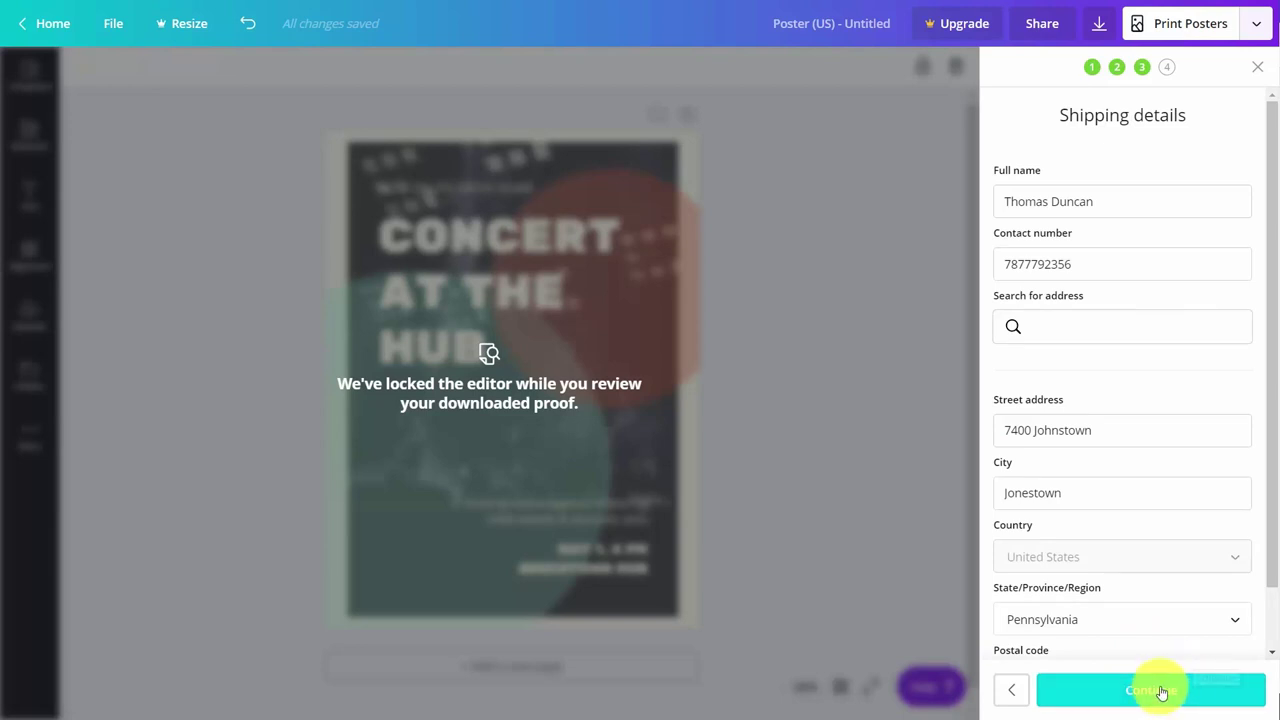
click(1161, 690)
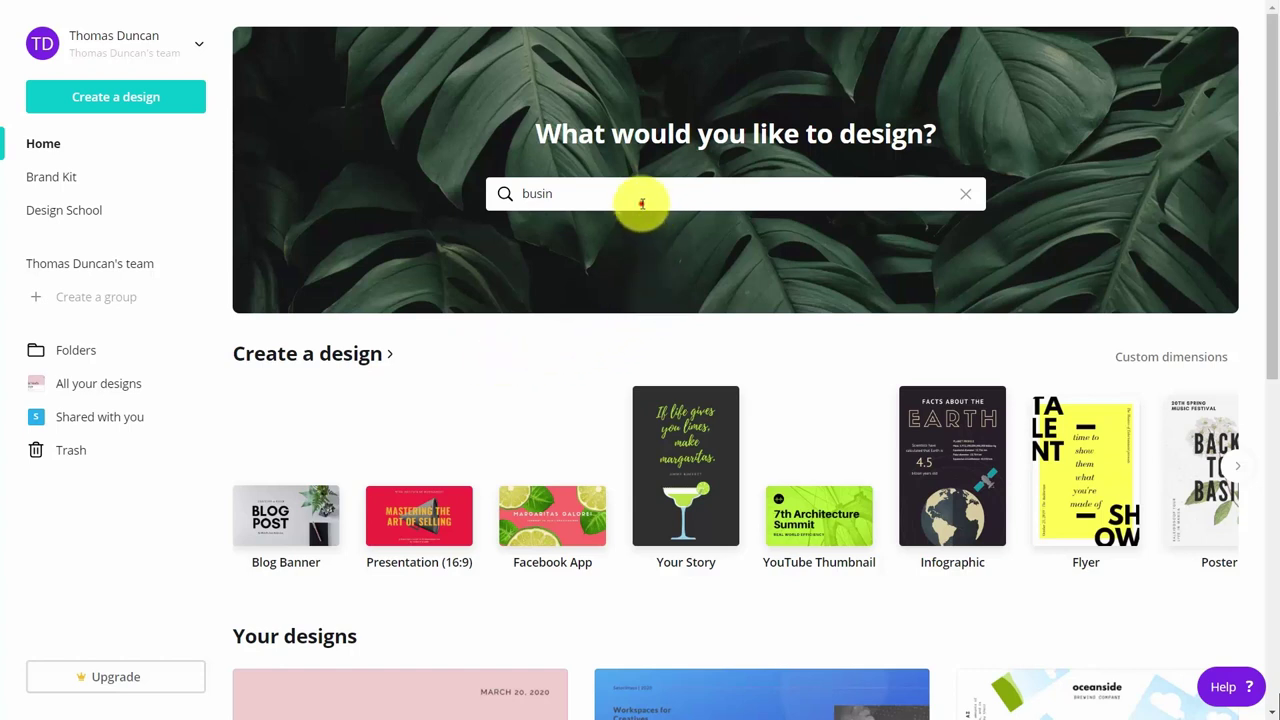
Step: Create a Flyer design from the home page and apply the Cookie Exchange Party promotional flyer template
key(BackSpace)
key(BackSpace)
key(BackSpace)
key(BackSpace)
key(BackSpace)
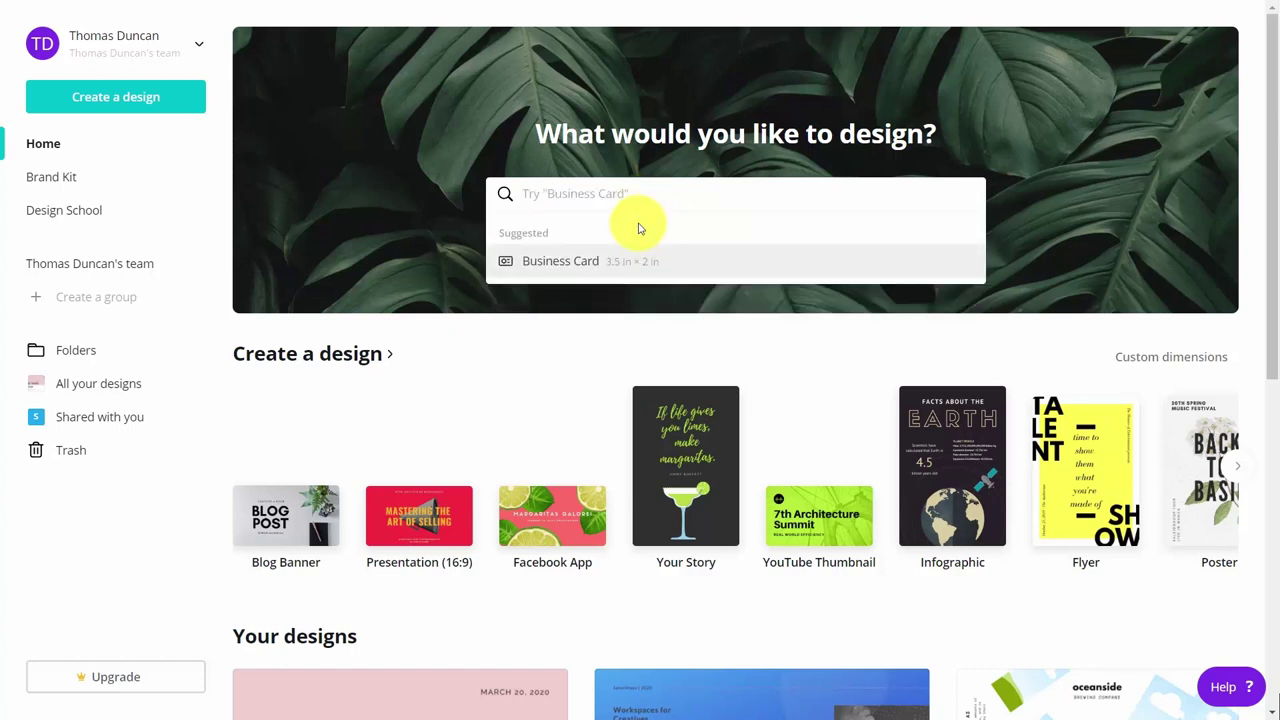
text(flyer)
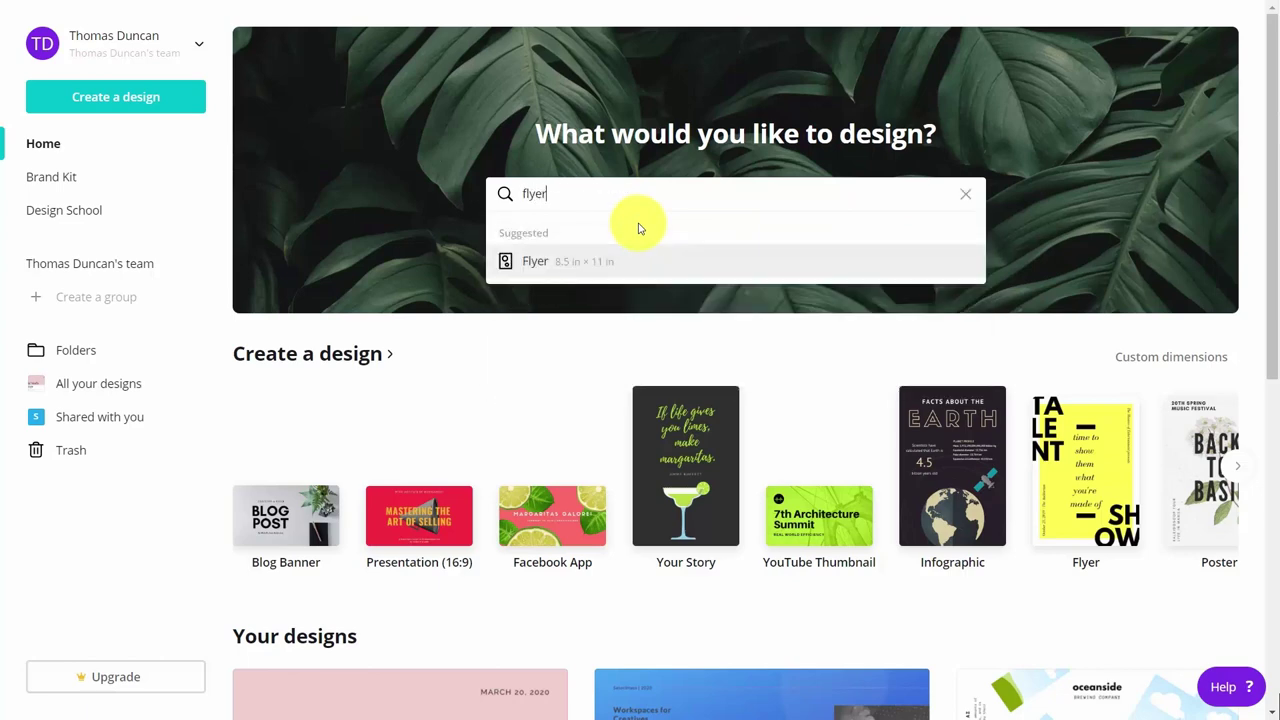
click(521, 263)
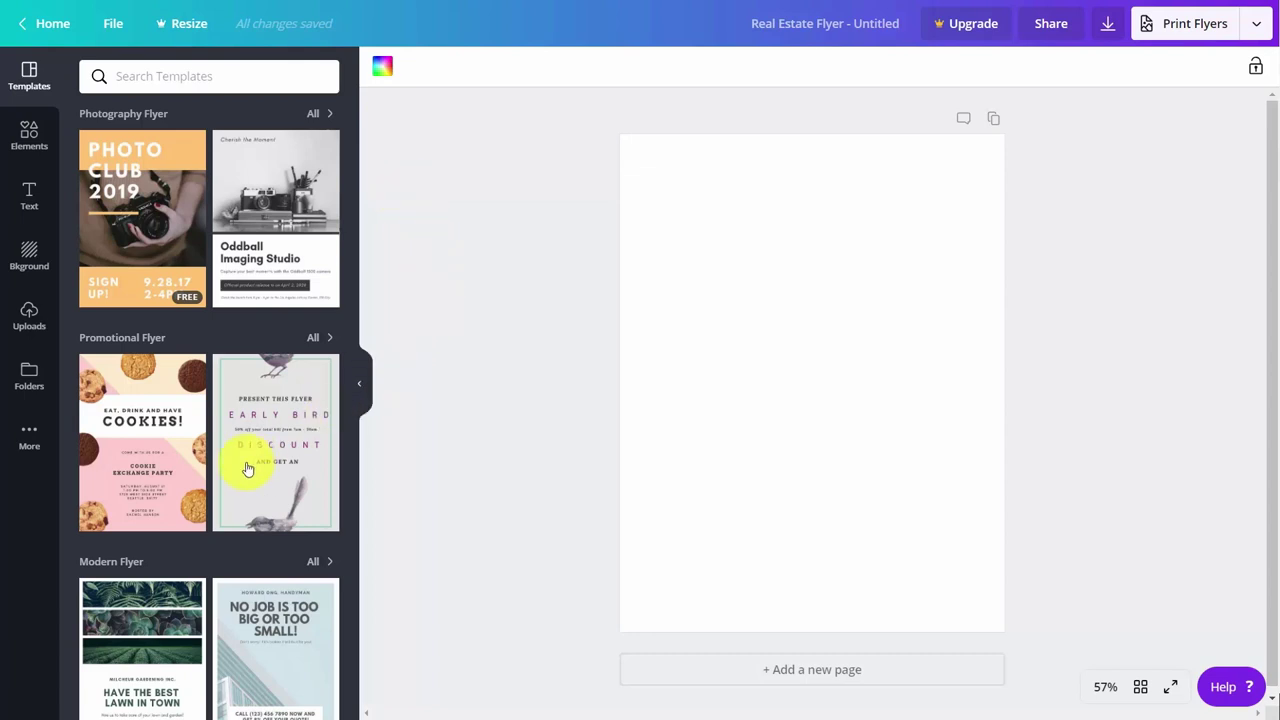
click(152, 430)
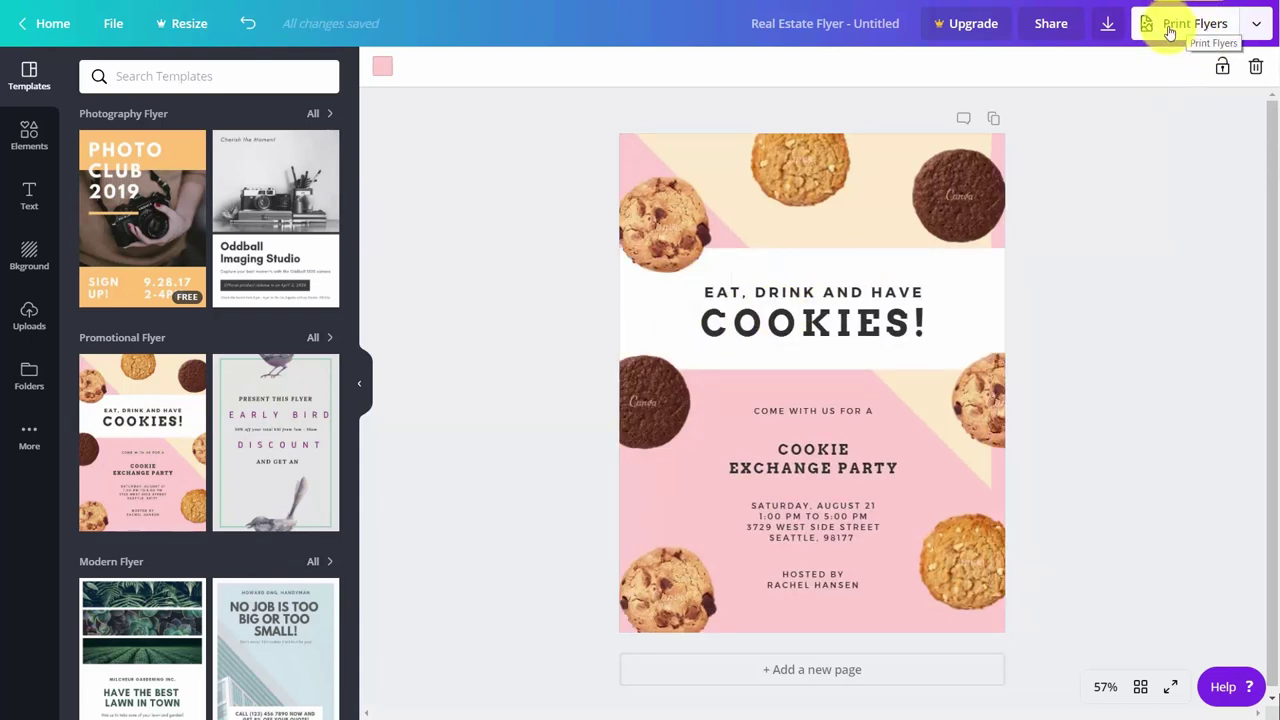
Step: View the print options for the flyer, then choose PDF Print as the download file type
click(1170, 30)
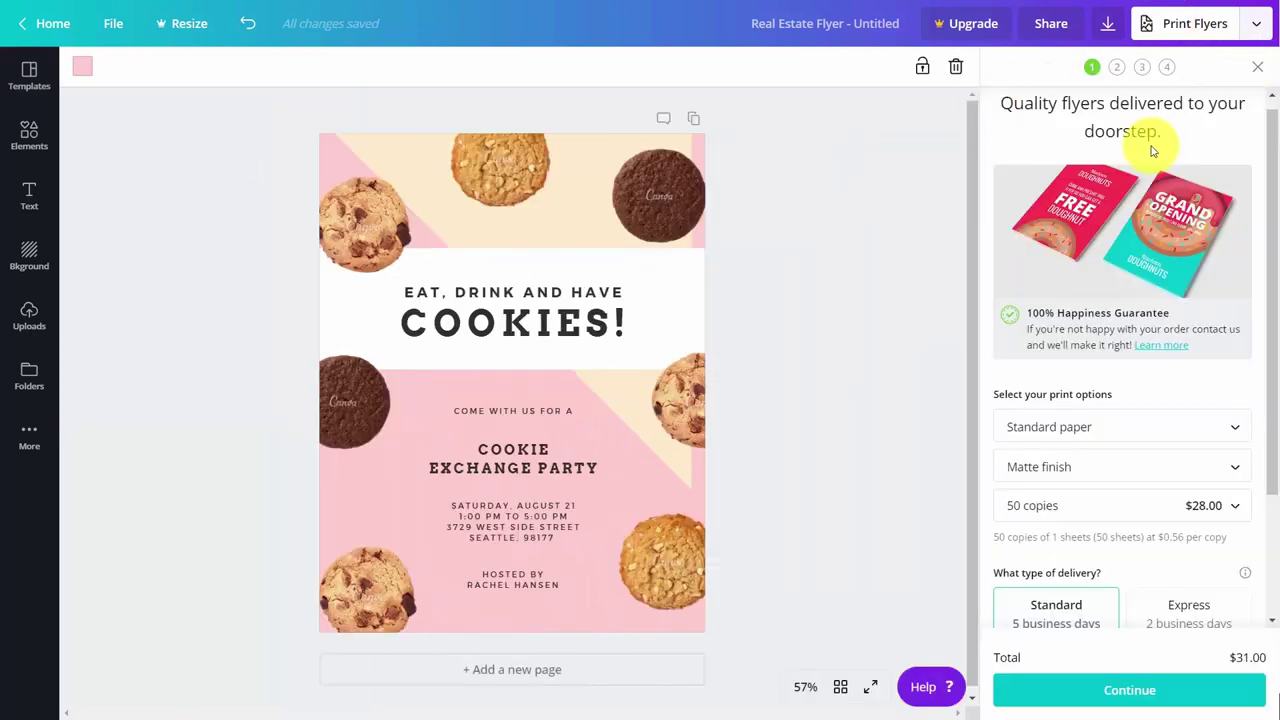
click(1107, 28)
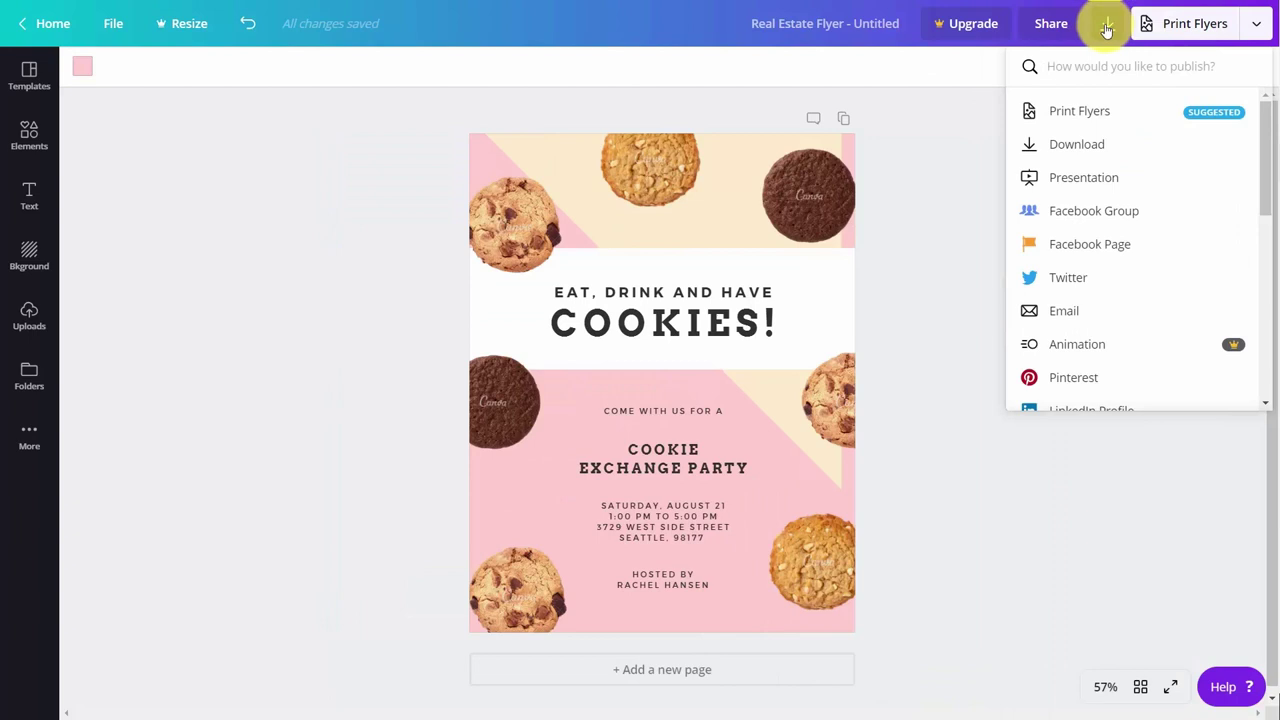
click(1085, 147)
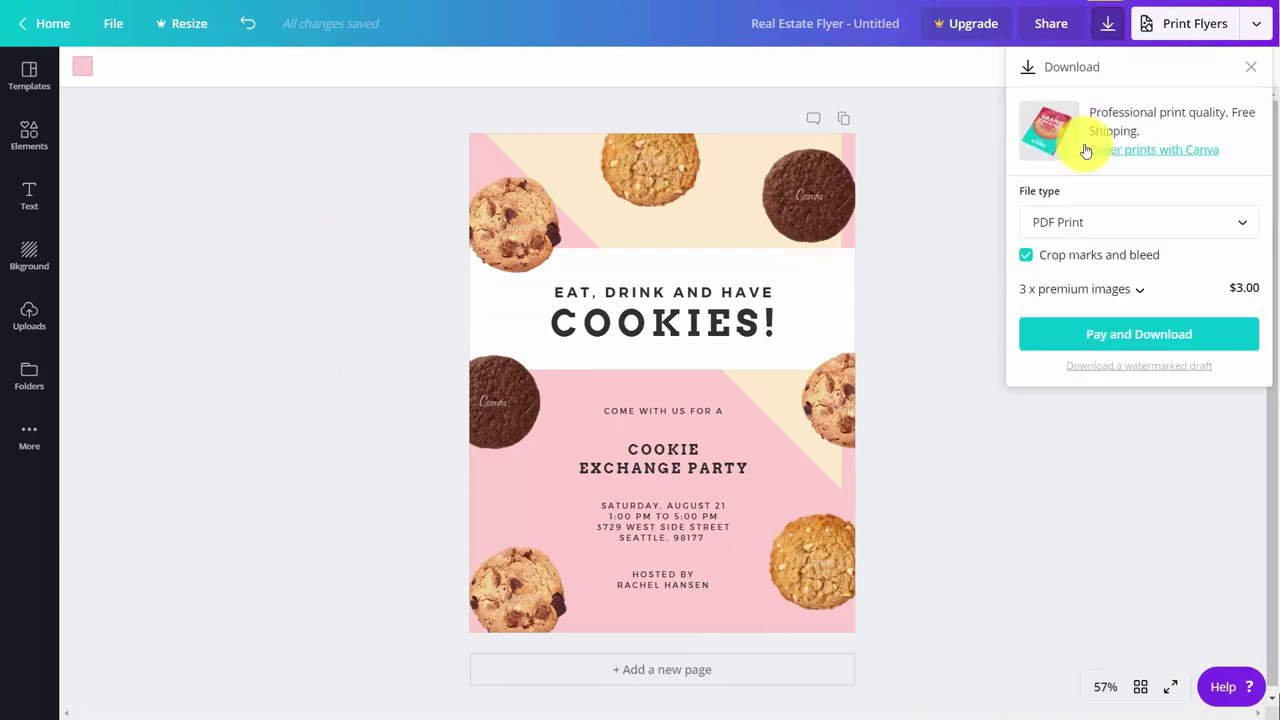
click(1183, 219)
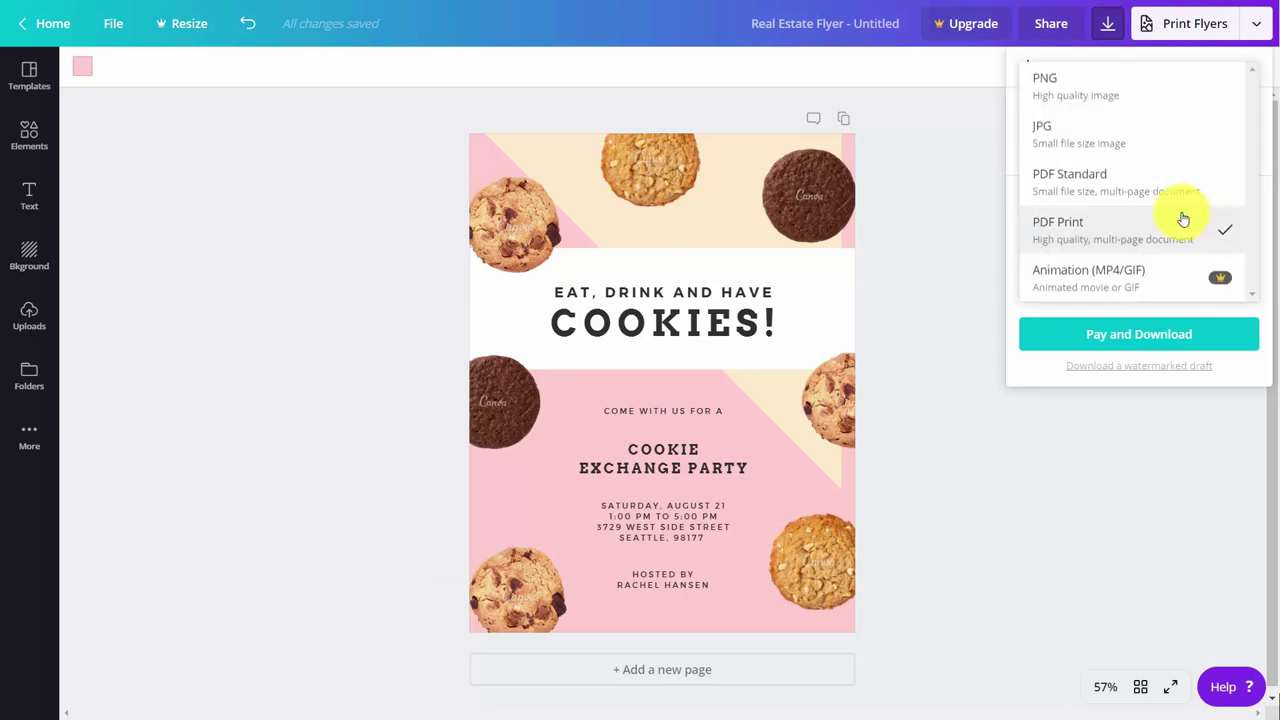
click(1090, 238)
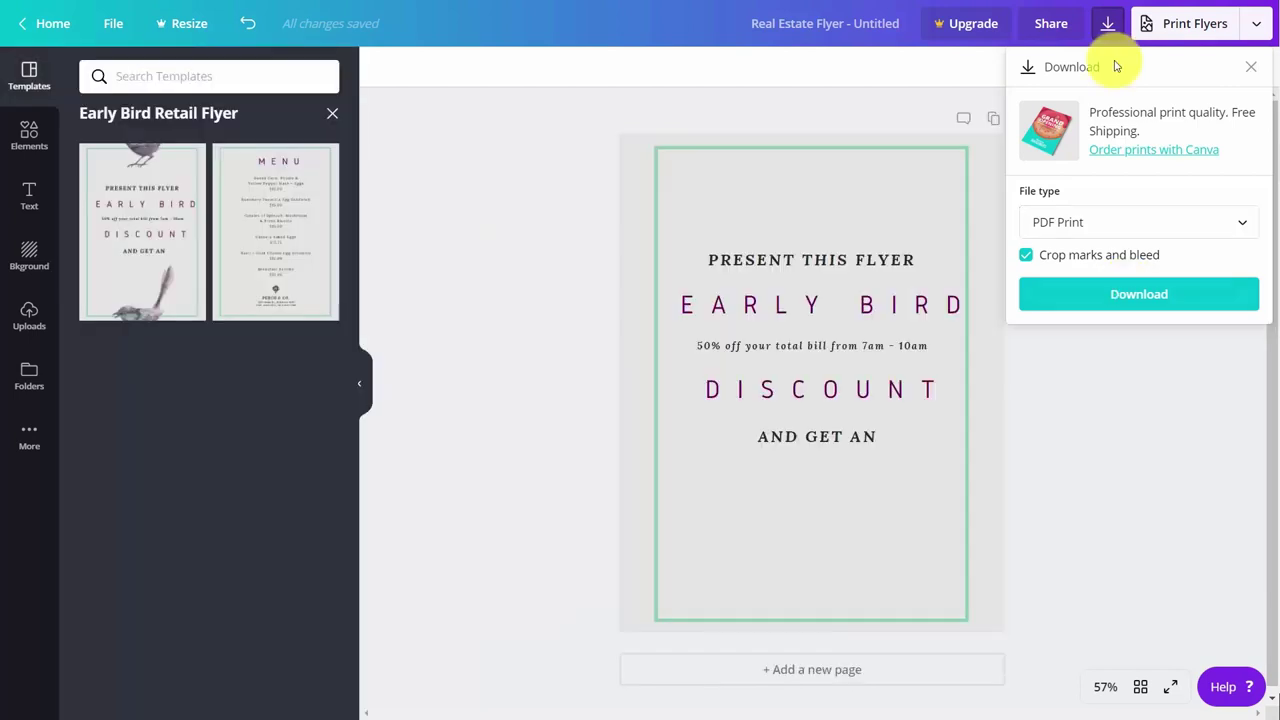
Step: Download the Early Bird flyer as a PDF Print with crop marks and bleed, save it as Untitled design.pdf and open it
click(1130, 305)
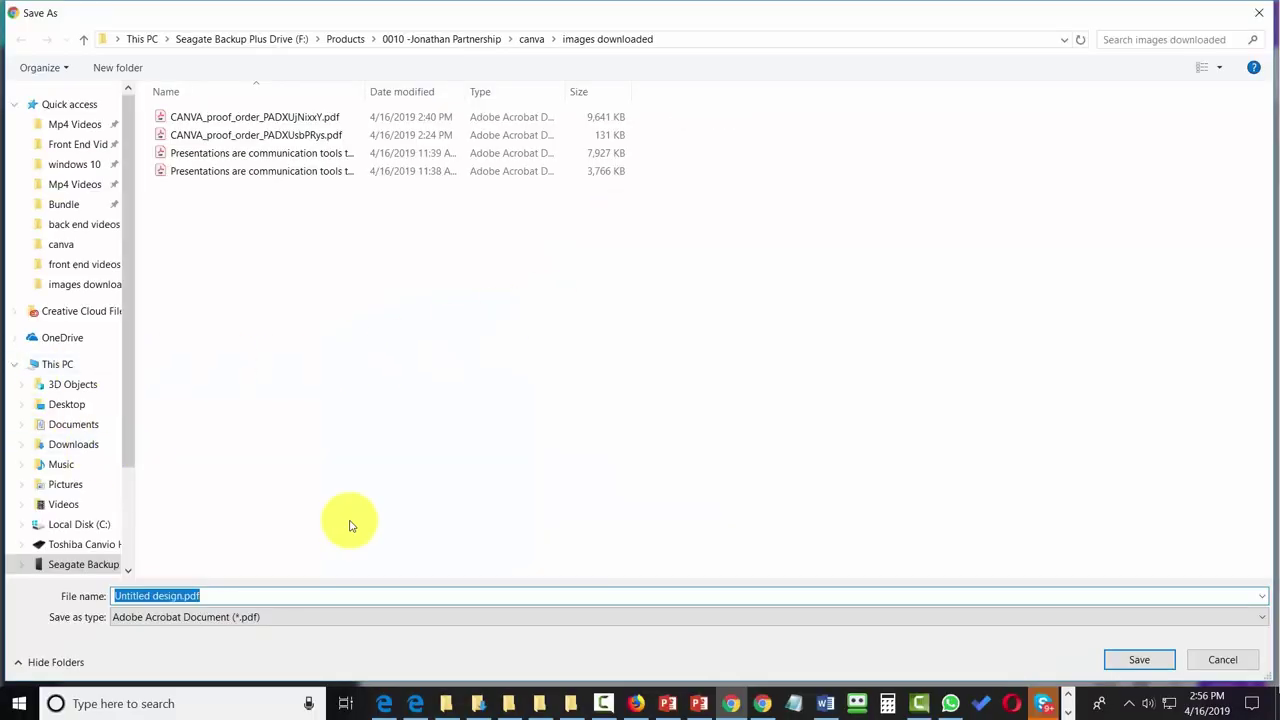
click(1133, 658)
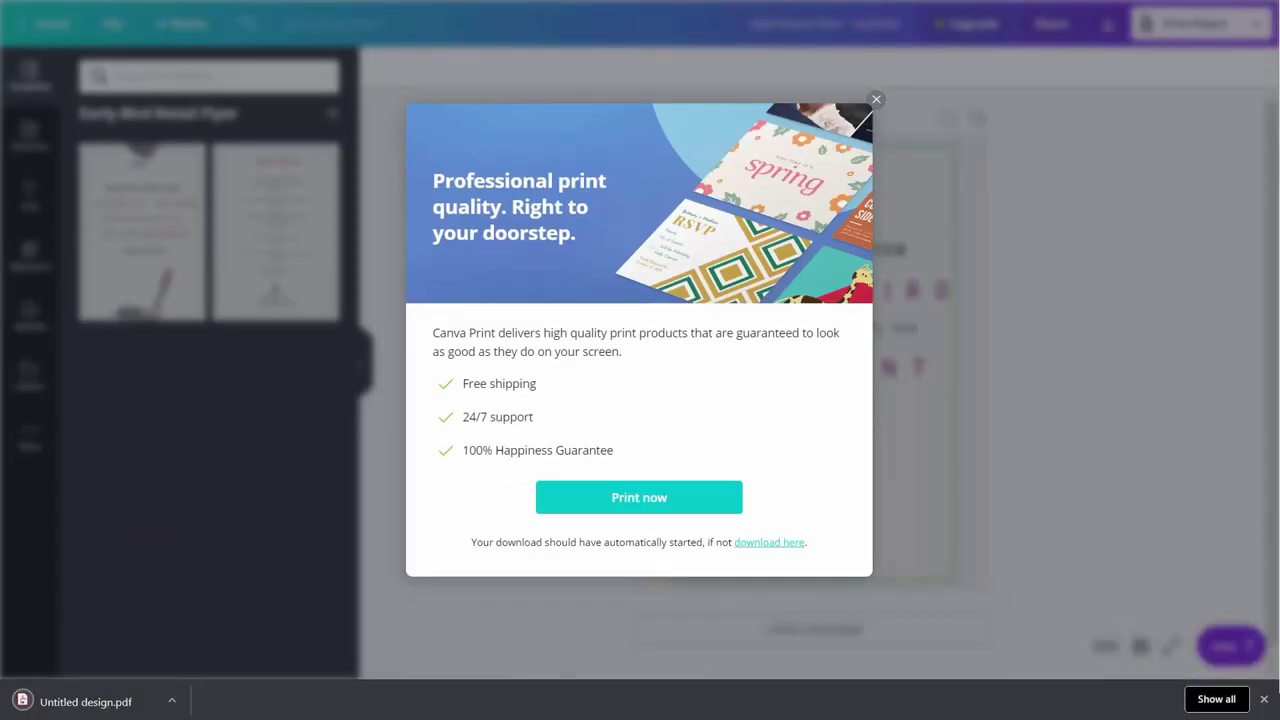
click(95, 693)
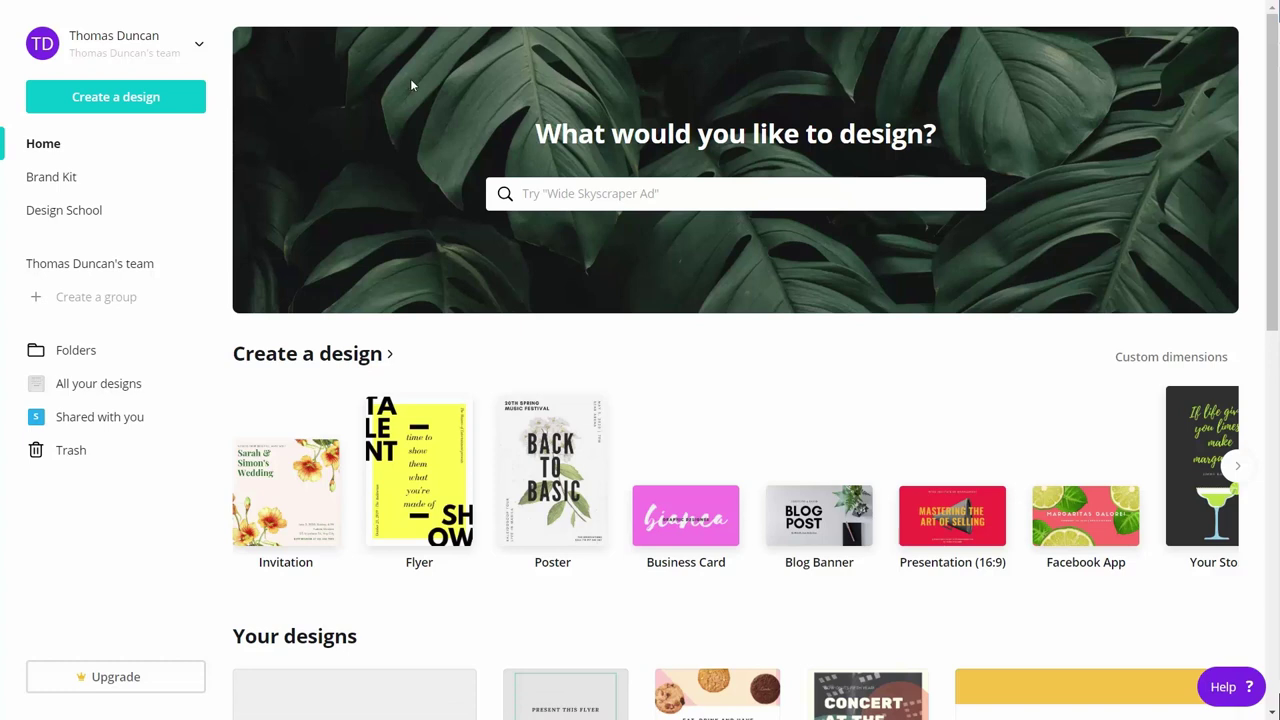
Step: Create a Postcard design from the home page and apply the front of the Light Brown Save the Date Postcard template
click(583, 200)
text(pos)
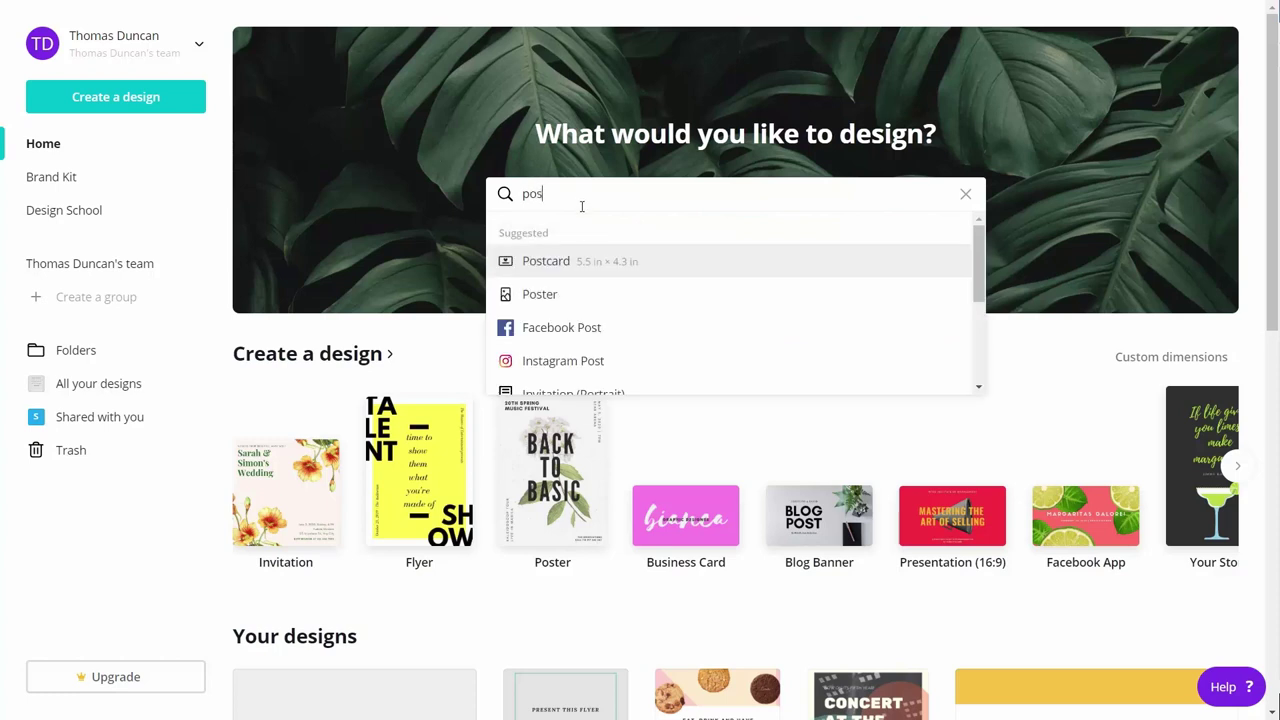
click(561, 271)
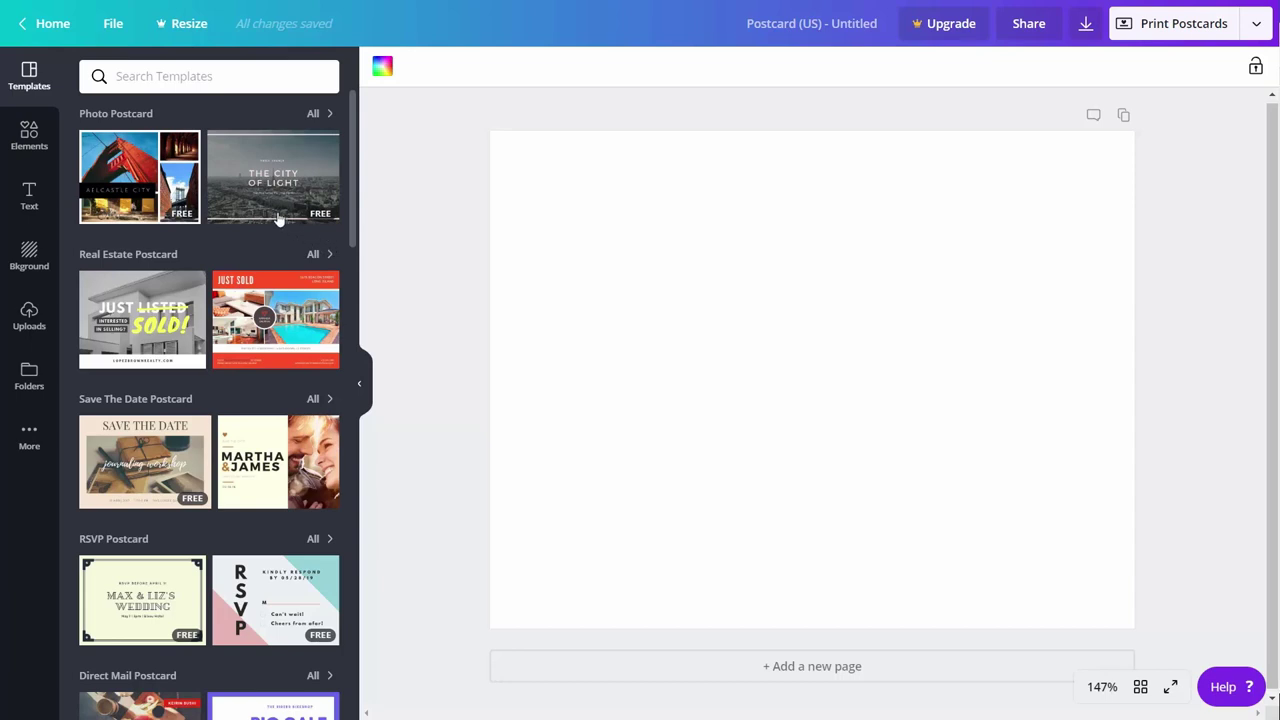
click(163, 442)
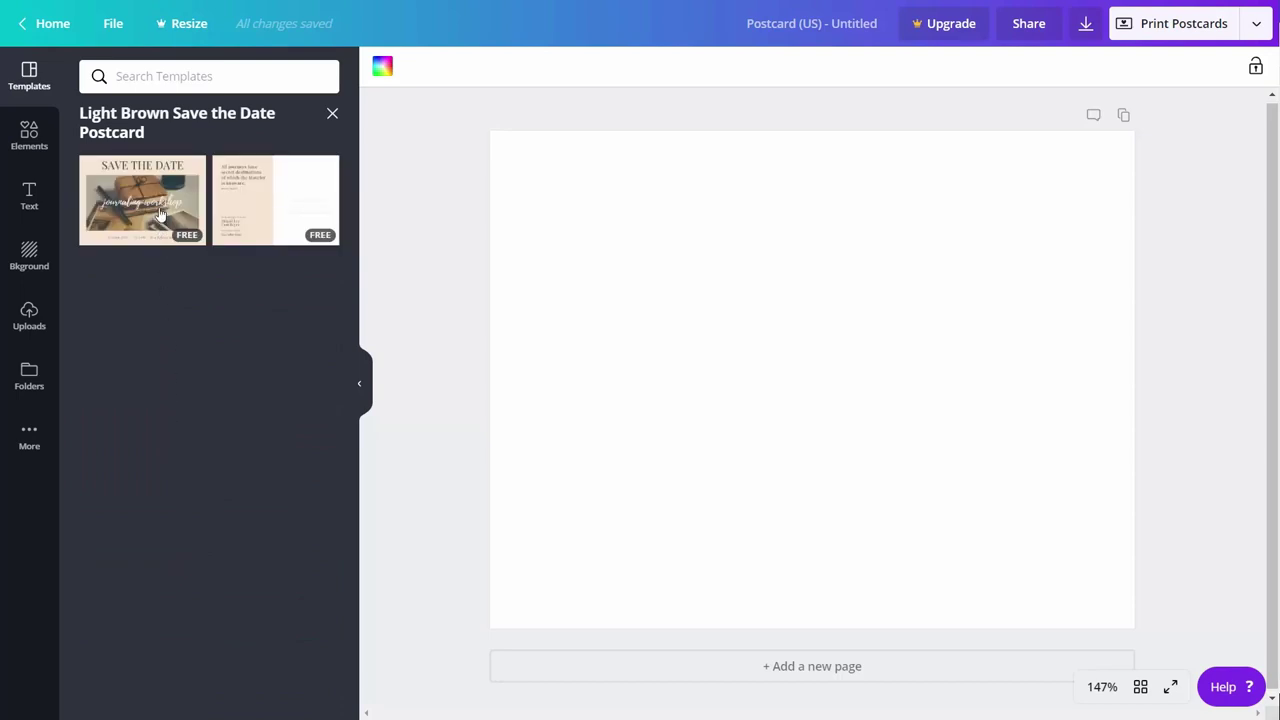
click(160, 213)
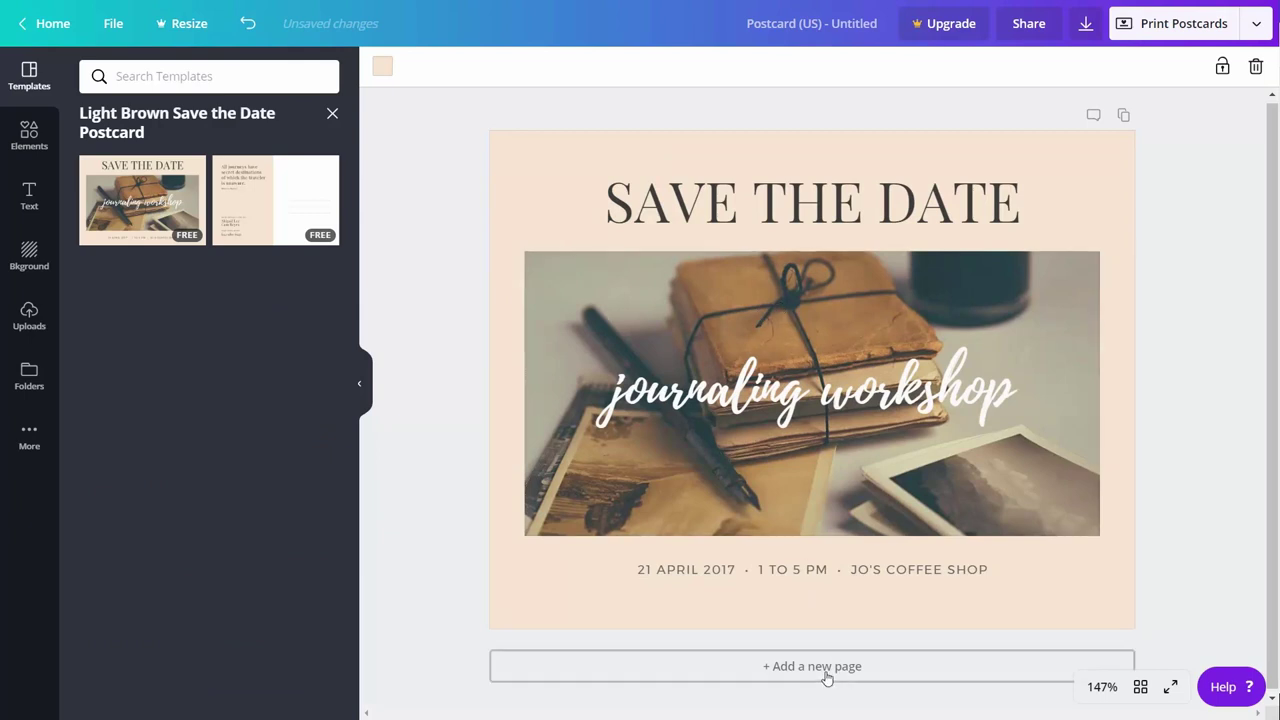
Step: Add a second page to the postcard and apply the template's back layout with the quote and address lines
click(775, 666)
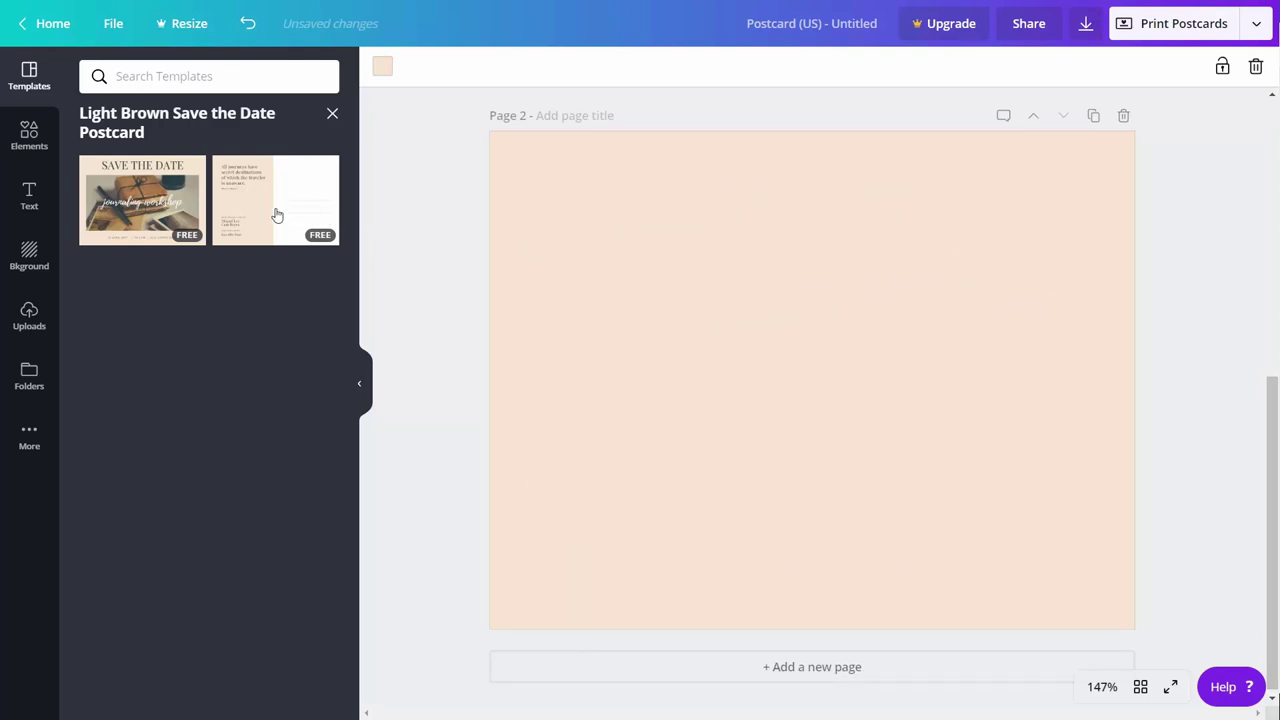
click(276, 218)
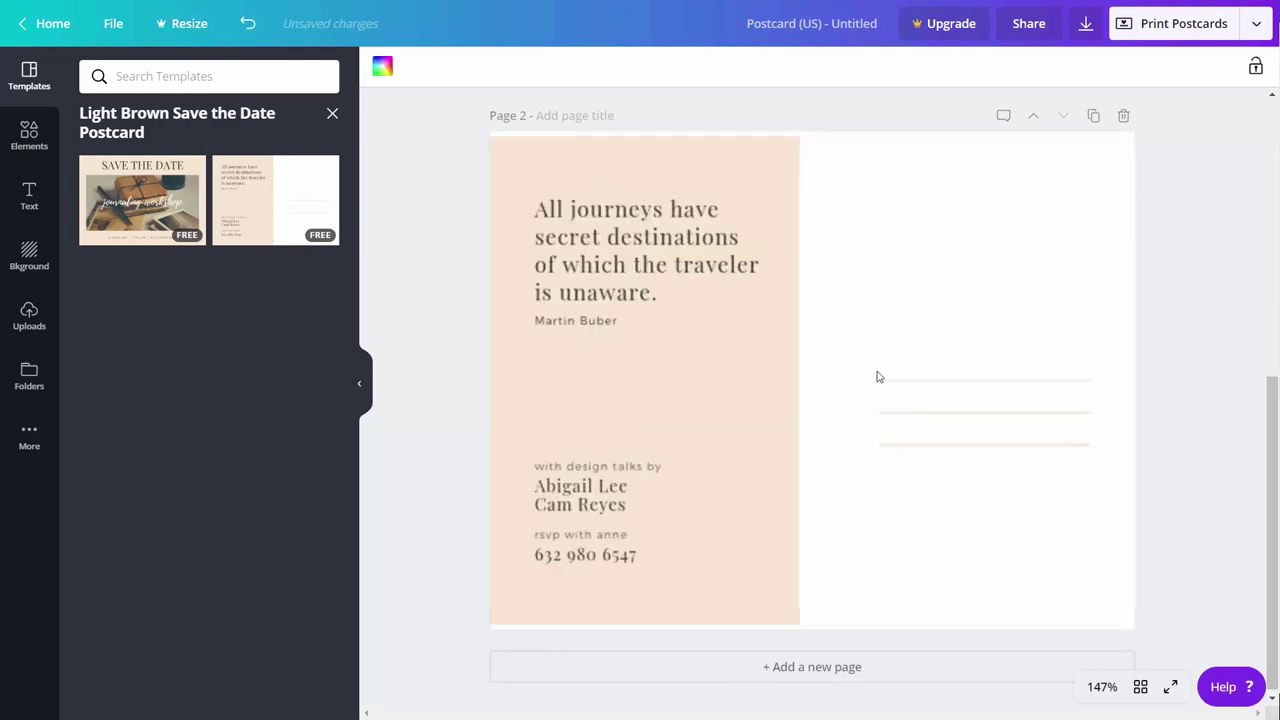
scroll(825, 367, up, 5)
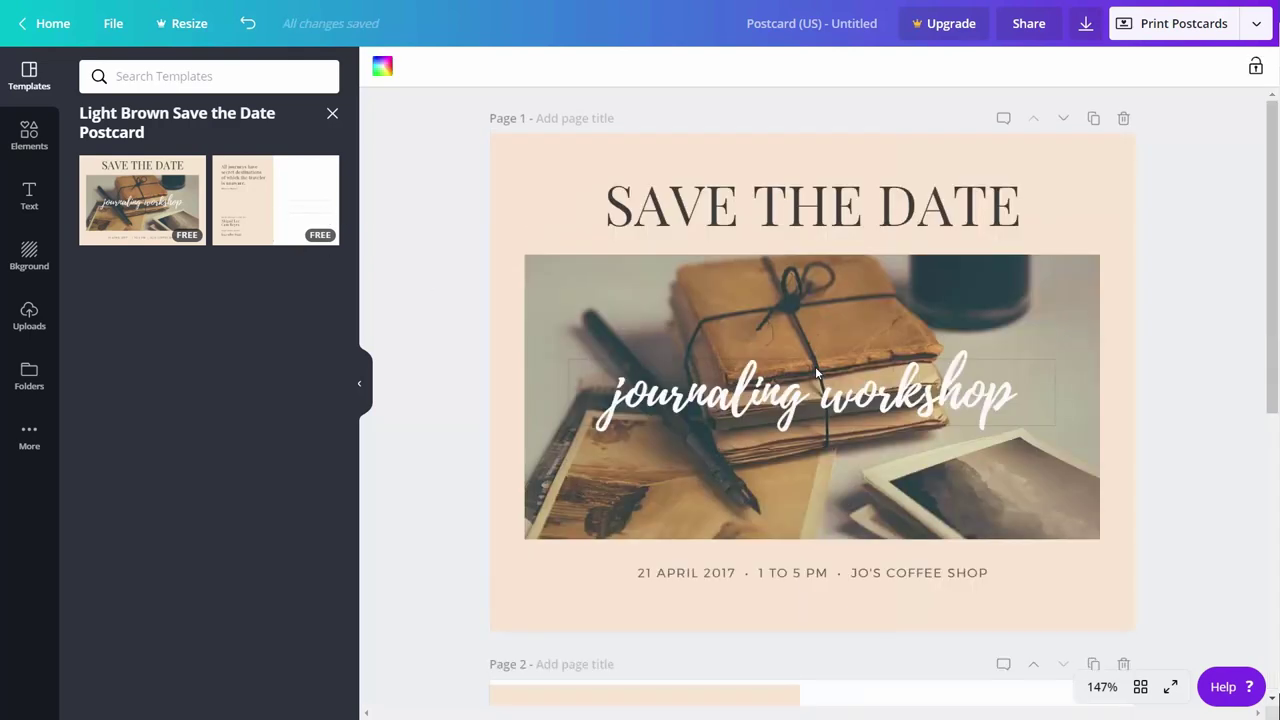
Step: Start a print order for the postcard with a size of 7.1in × 5.5in and continue with the other default print options
click(1175, 30)
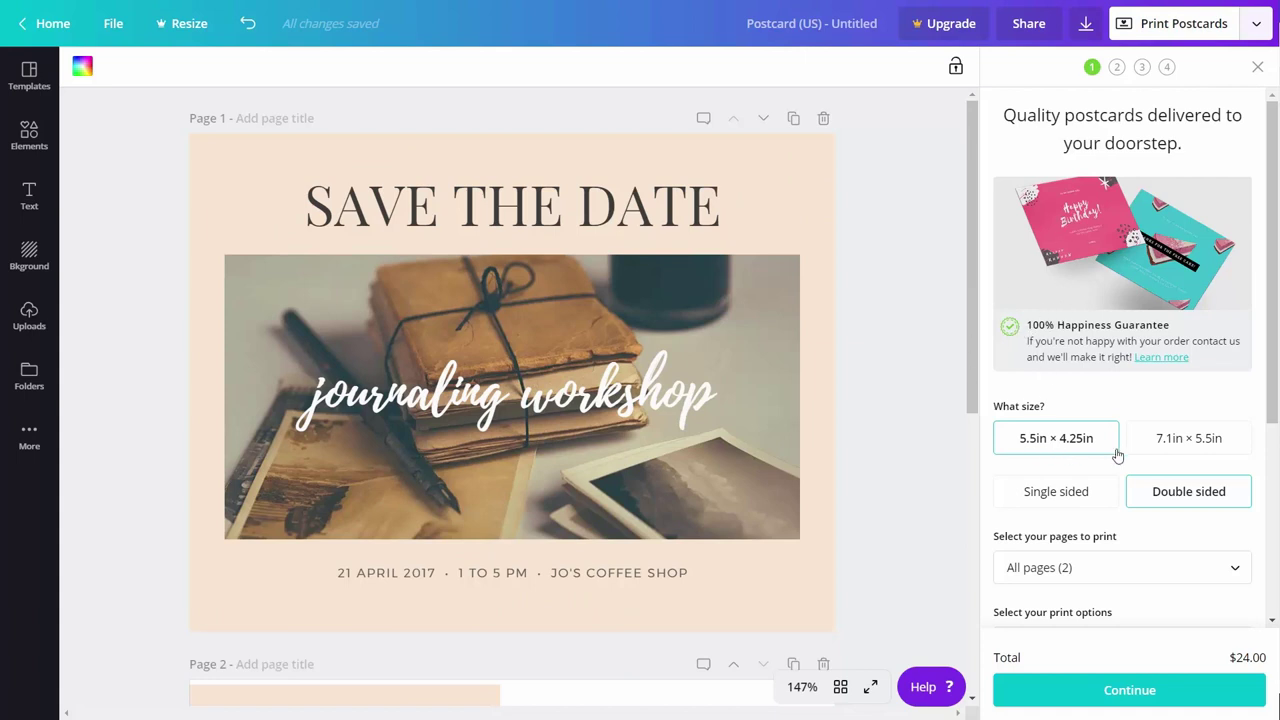
click(1155, 440)
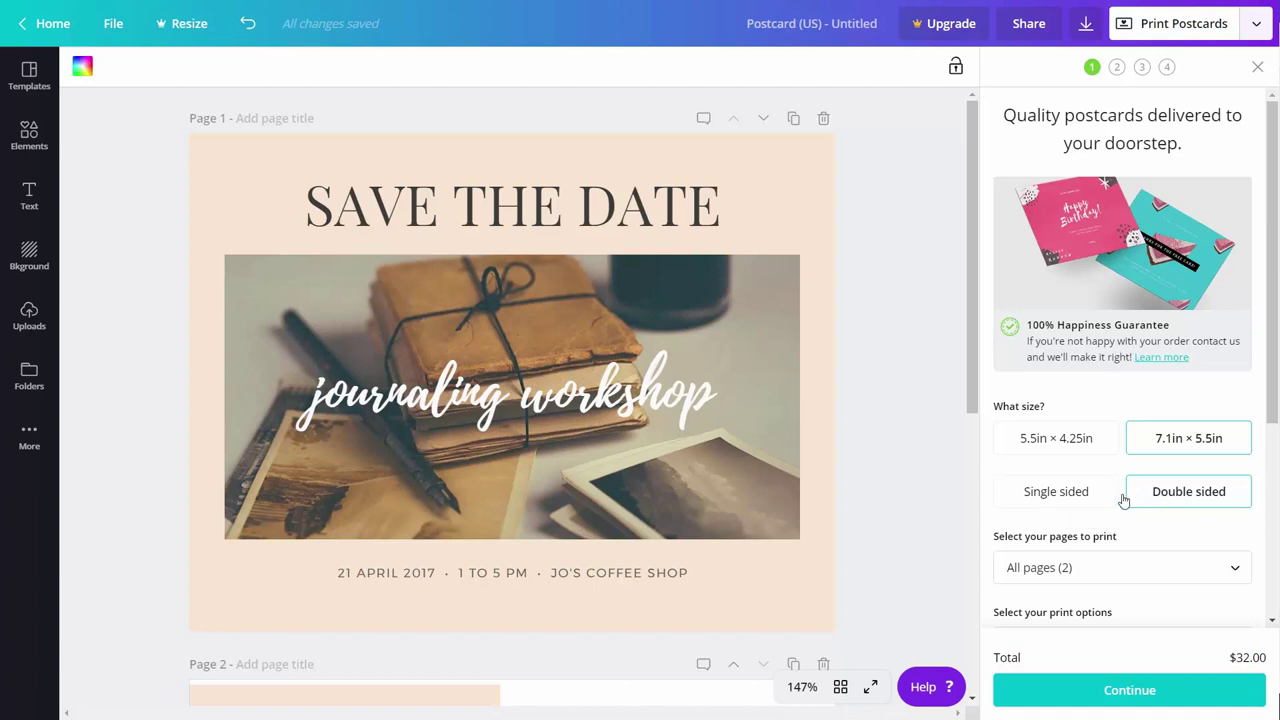
scroll(1097, 500, down, 3)
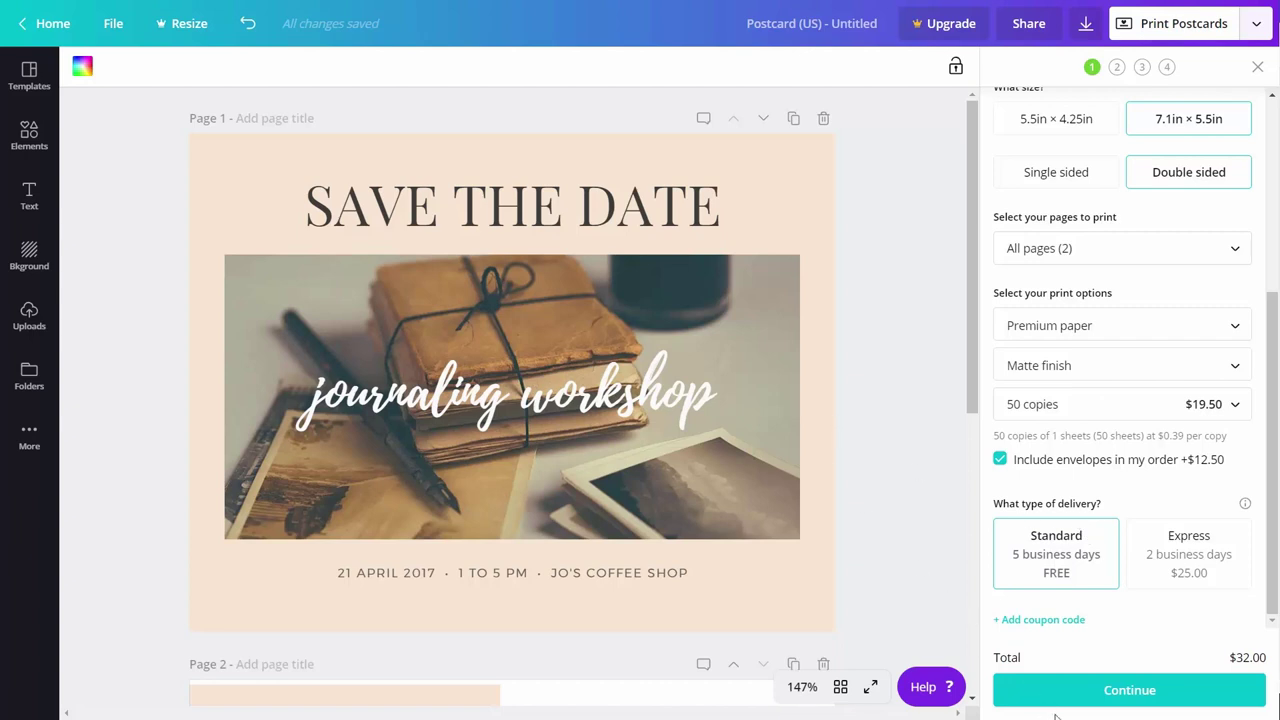
click(1116, 692)
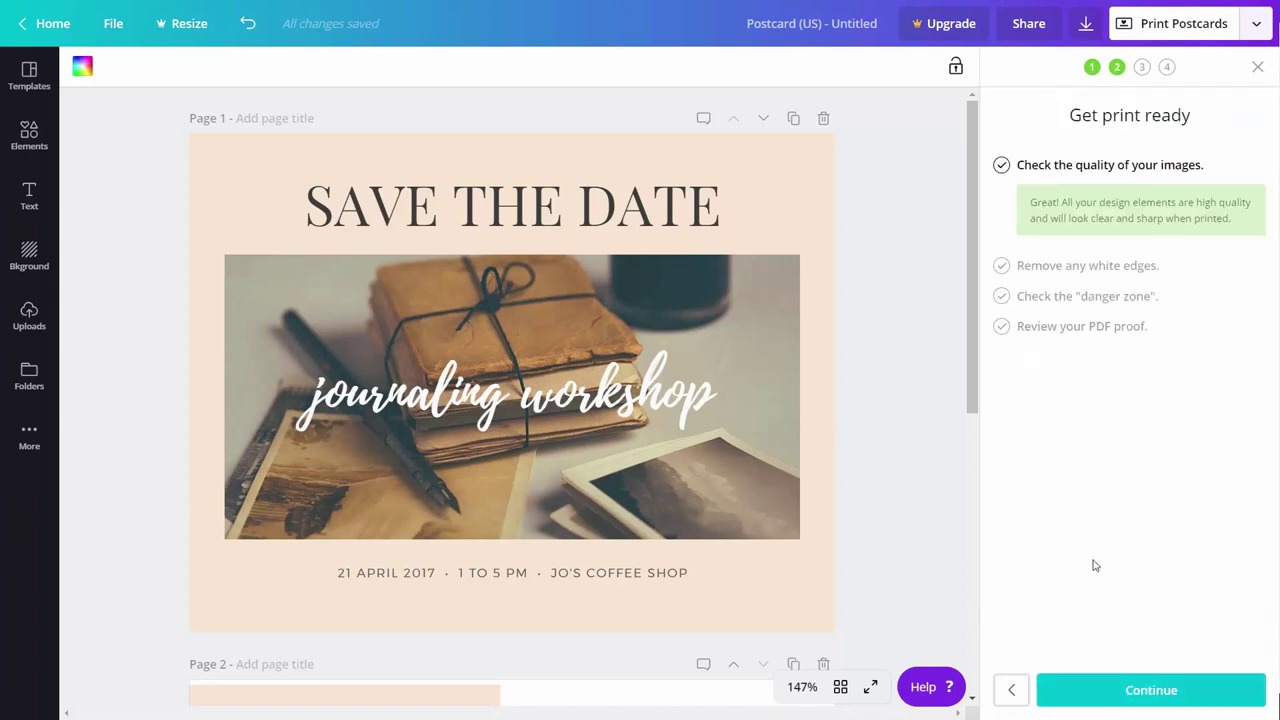
Step: Advance the postcard order through the image quality, white edges and danger zone checks, then review both pages of the PDF proof and close it
click(1133, 694)
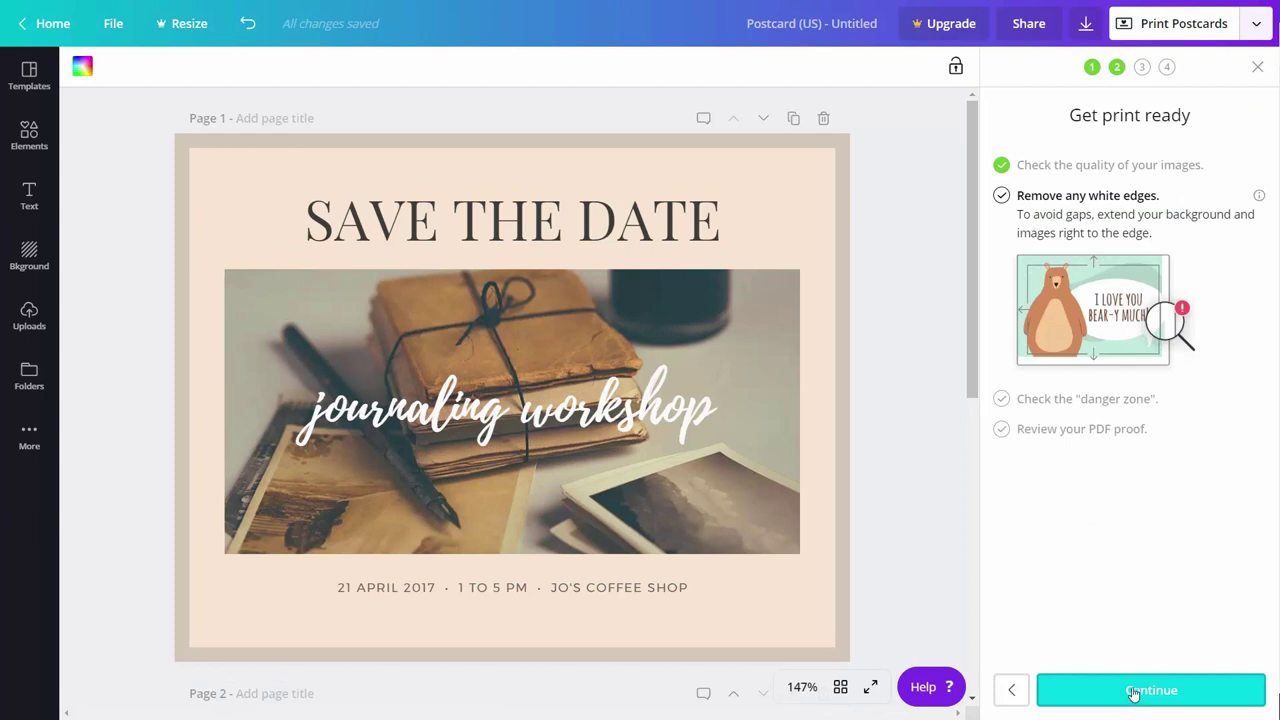
click(1138, 693)
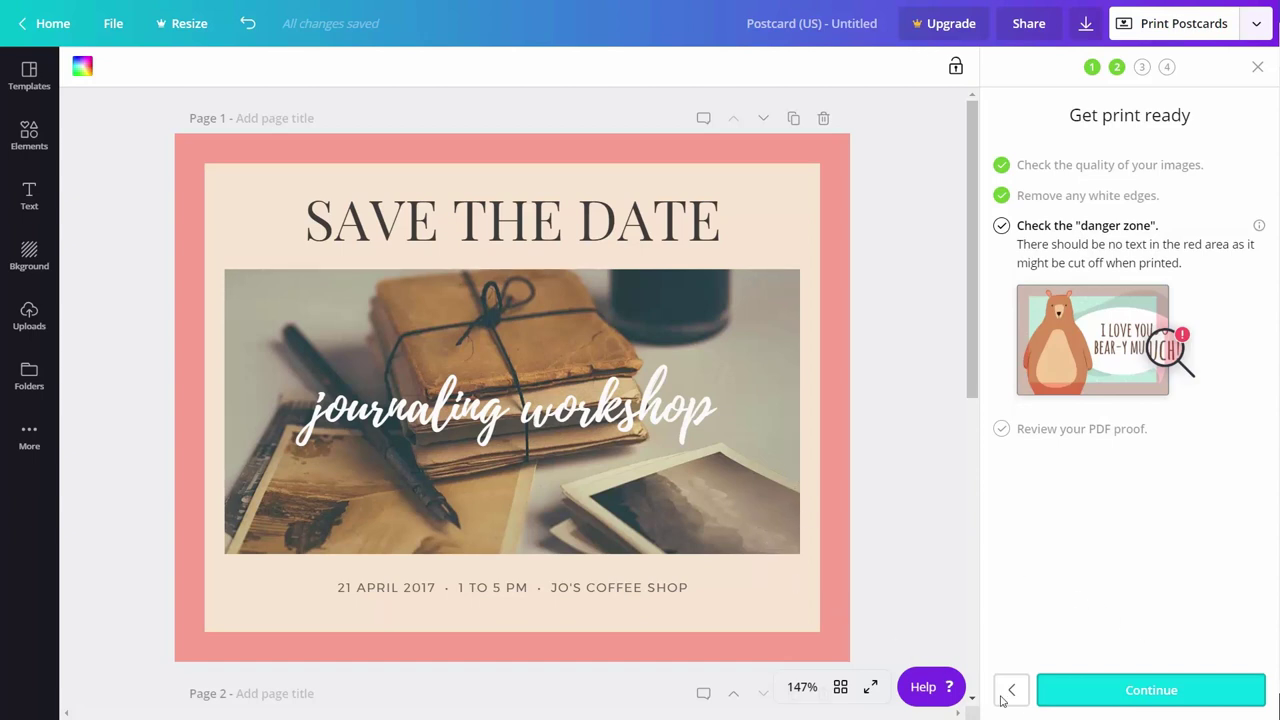
click(1113, 691)
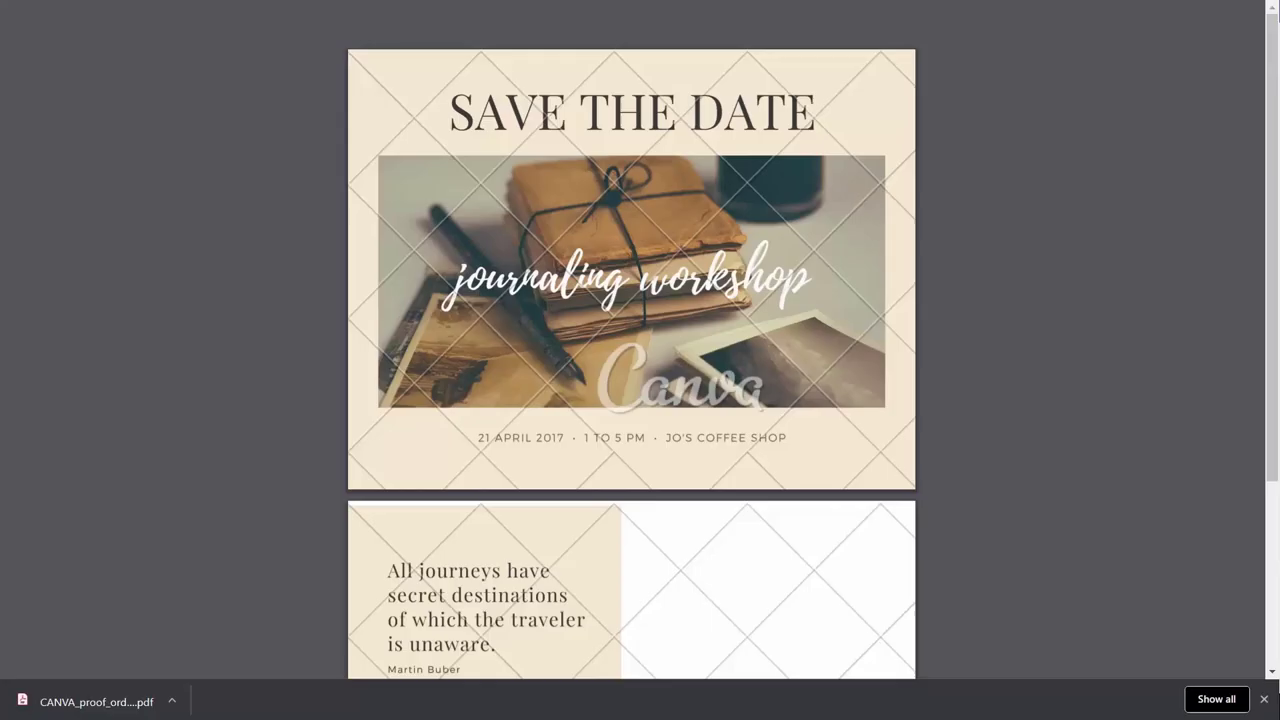
scroll(755, 378, down, 2)
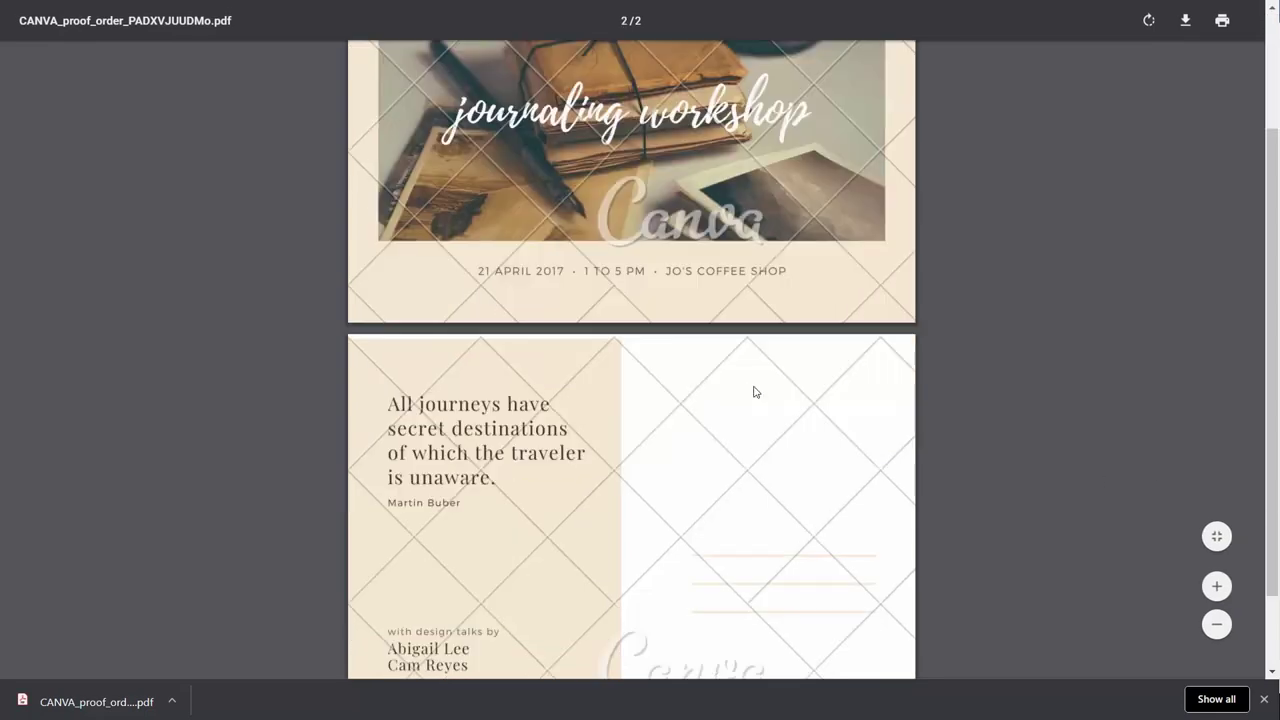
scroll(758, 385, up, 2)
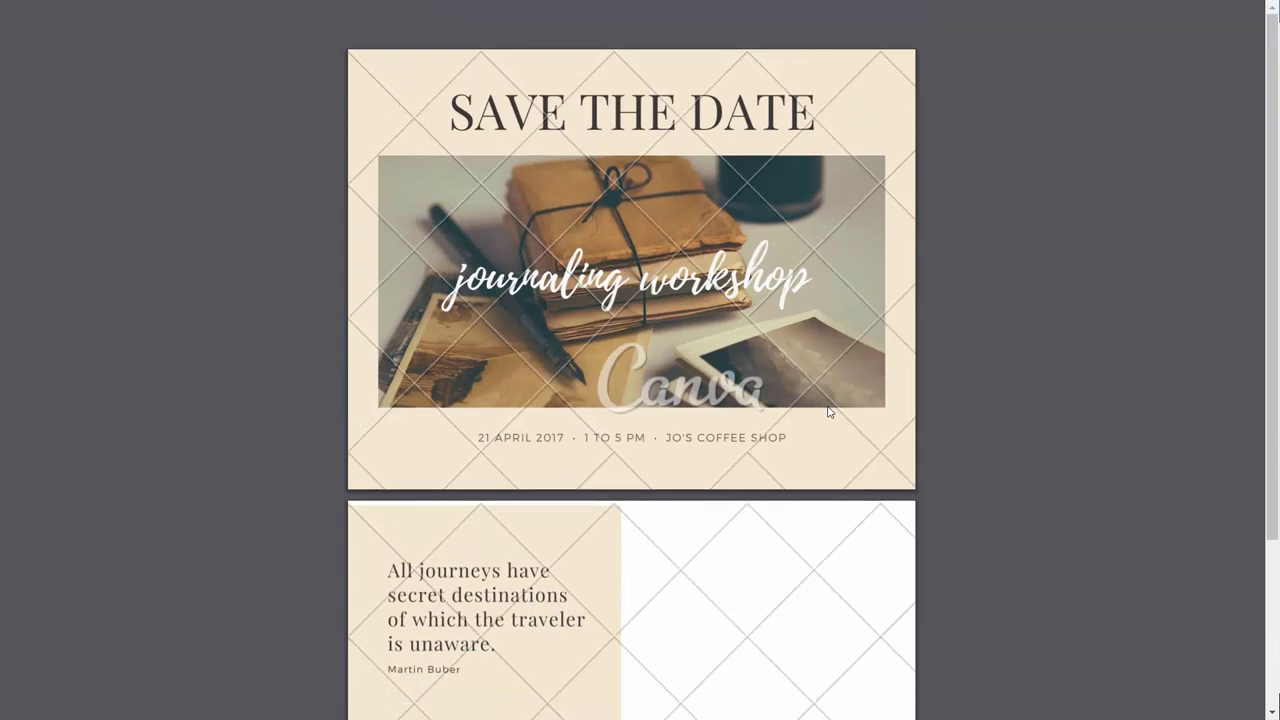
key(ctrl+w)
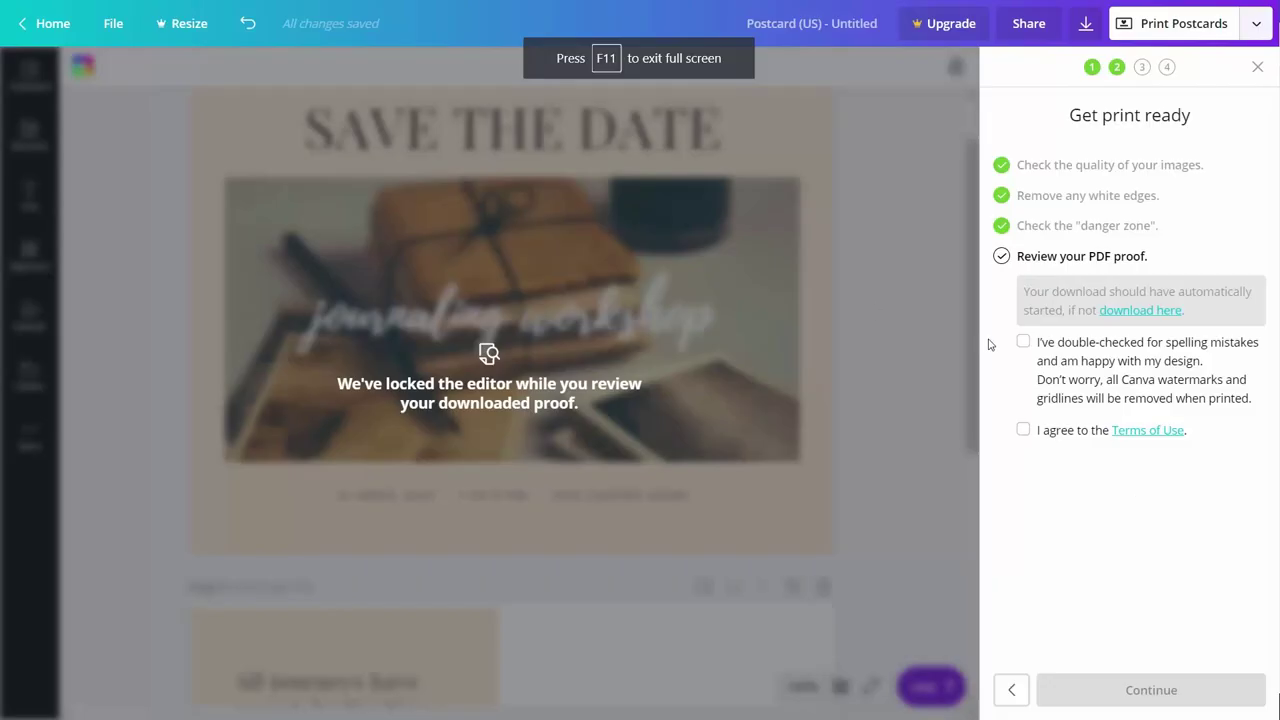
Step: Approve the postcard's PDF proof and the Terms of Use, and continue to the shipping details
click(1022, 342)
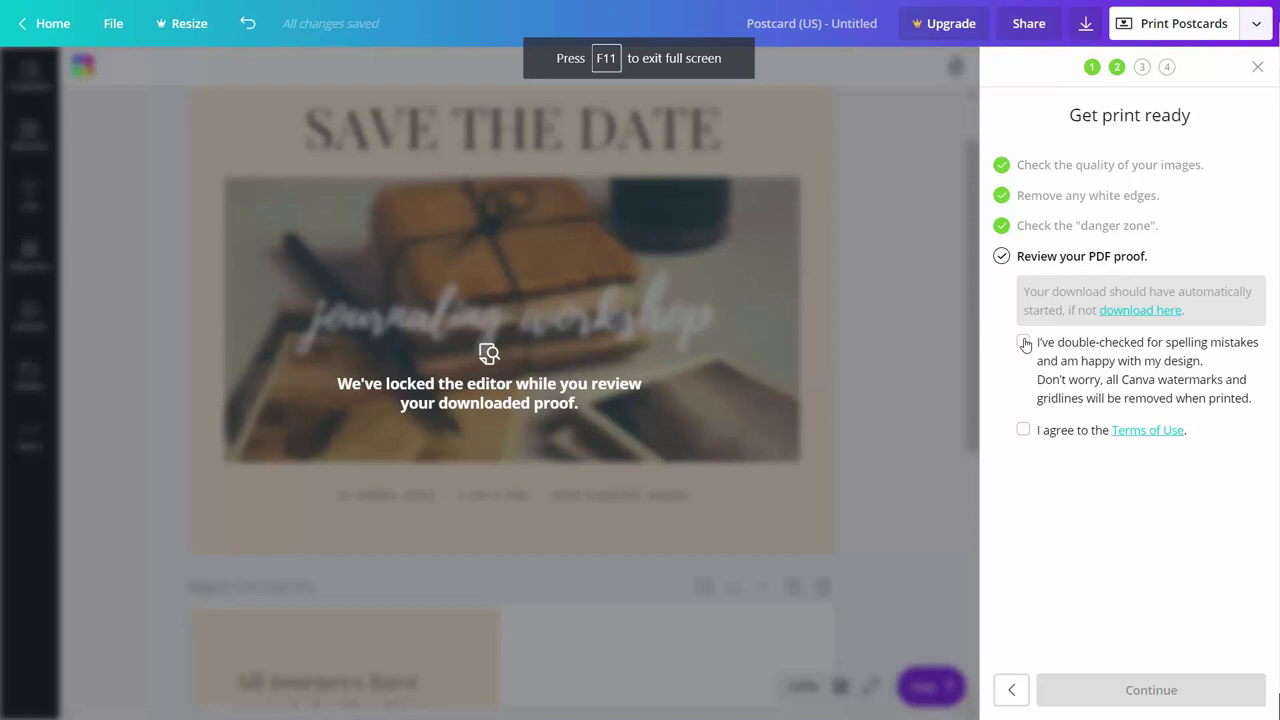
click(1024, 431)
click(1129, 690)
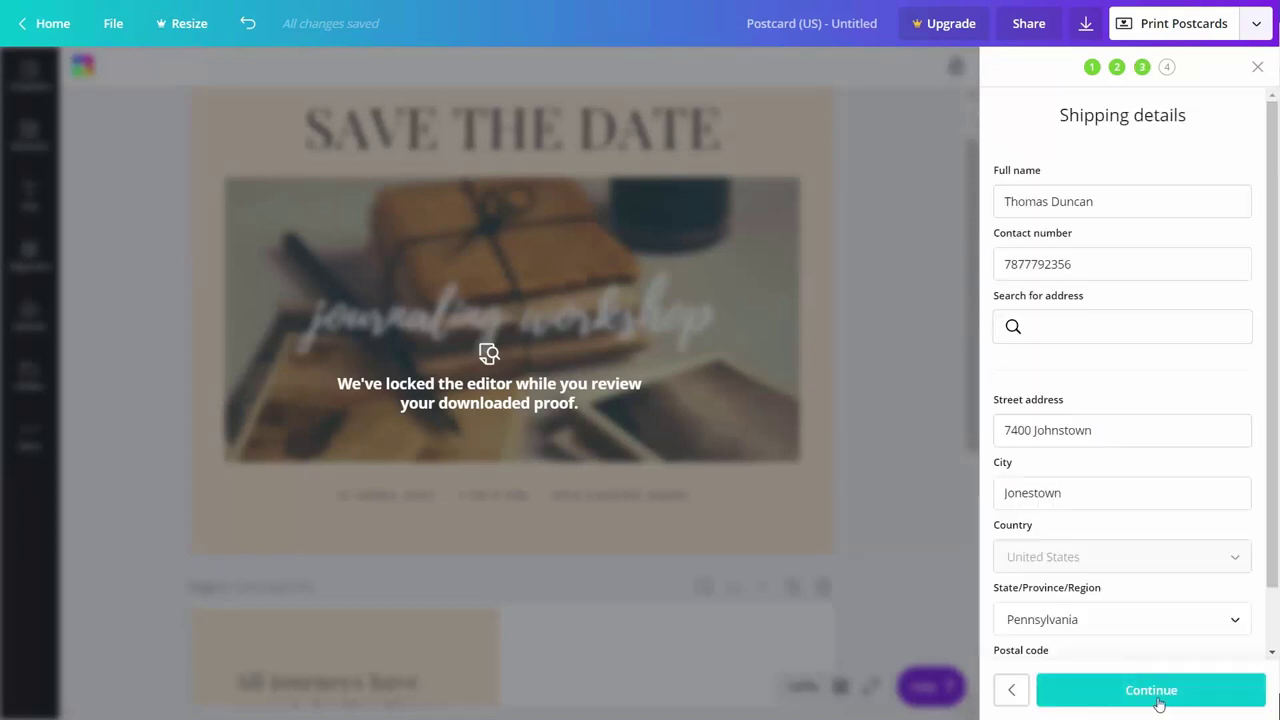
Step: Submit the prefilled shipping details for the postcard order and continue
click(1158, 702)
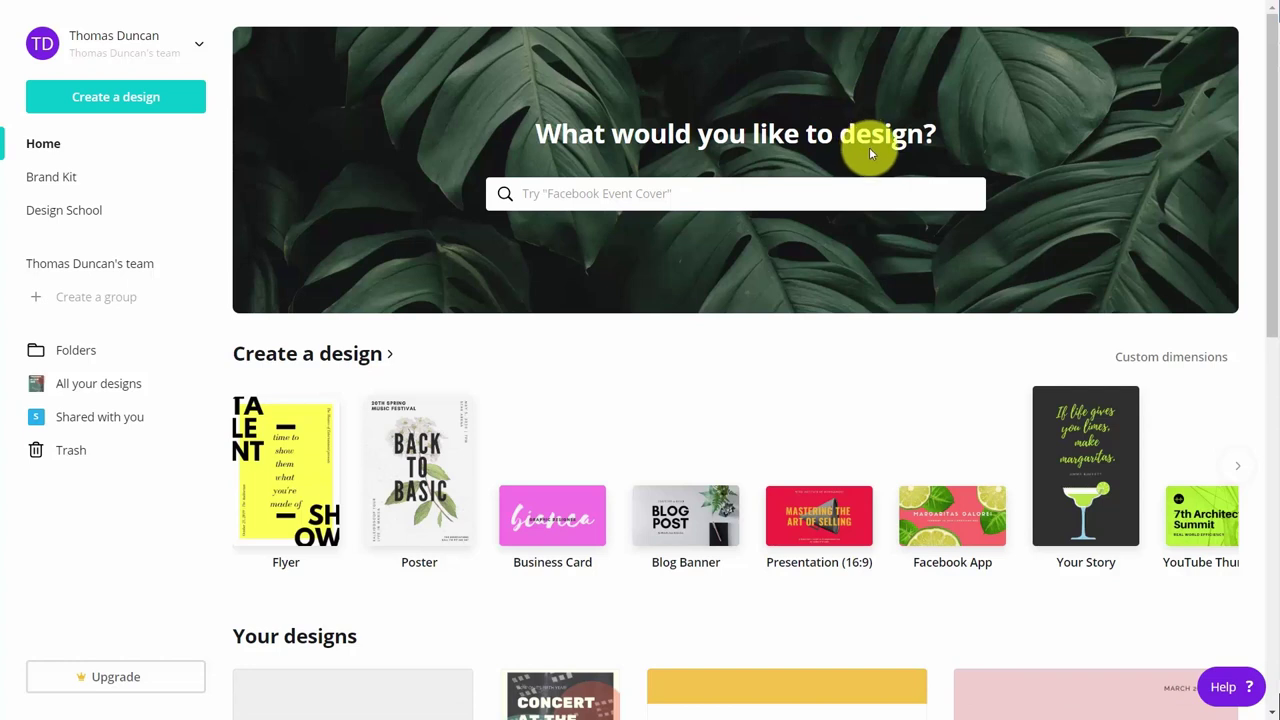
Step: Find the 14 cm × 14 cm Invitation design type, create one, and apply the turquoise emoji birthday template
click(632, 196)
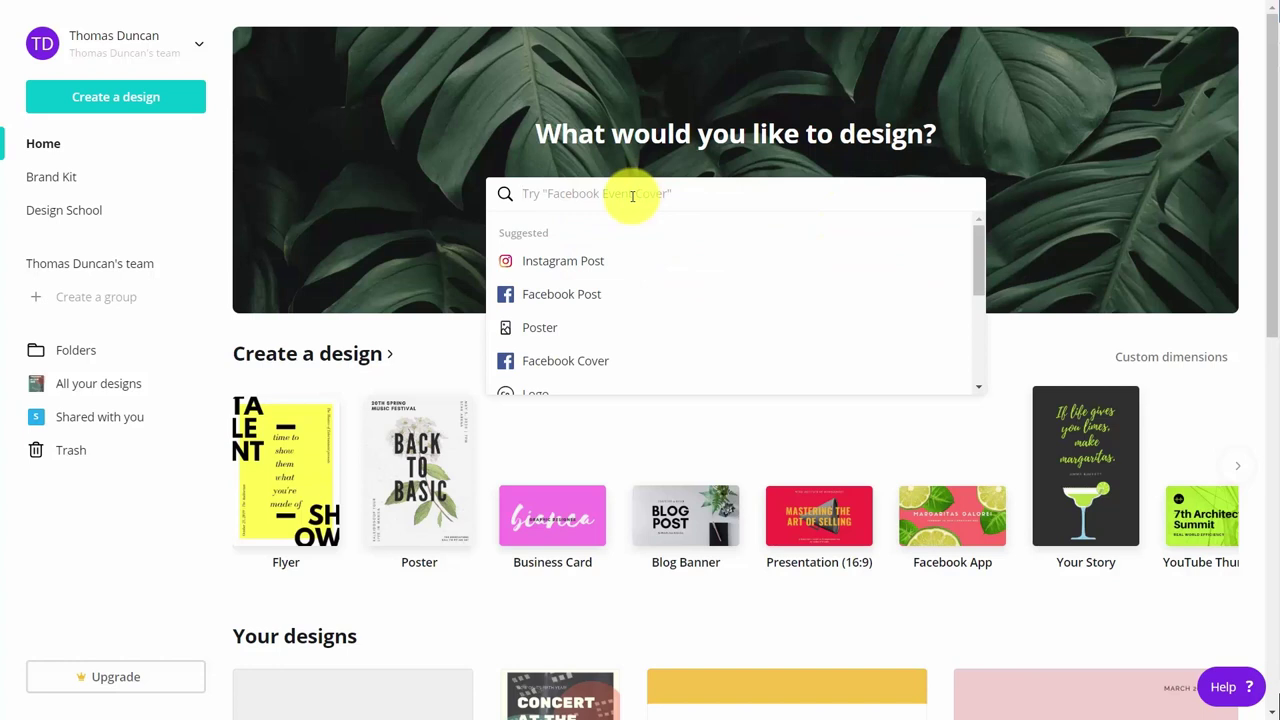
text(invi)
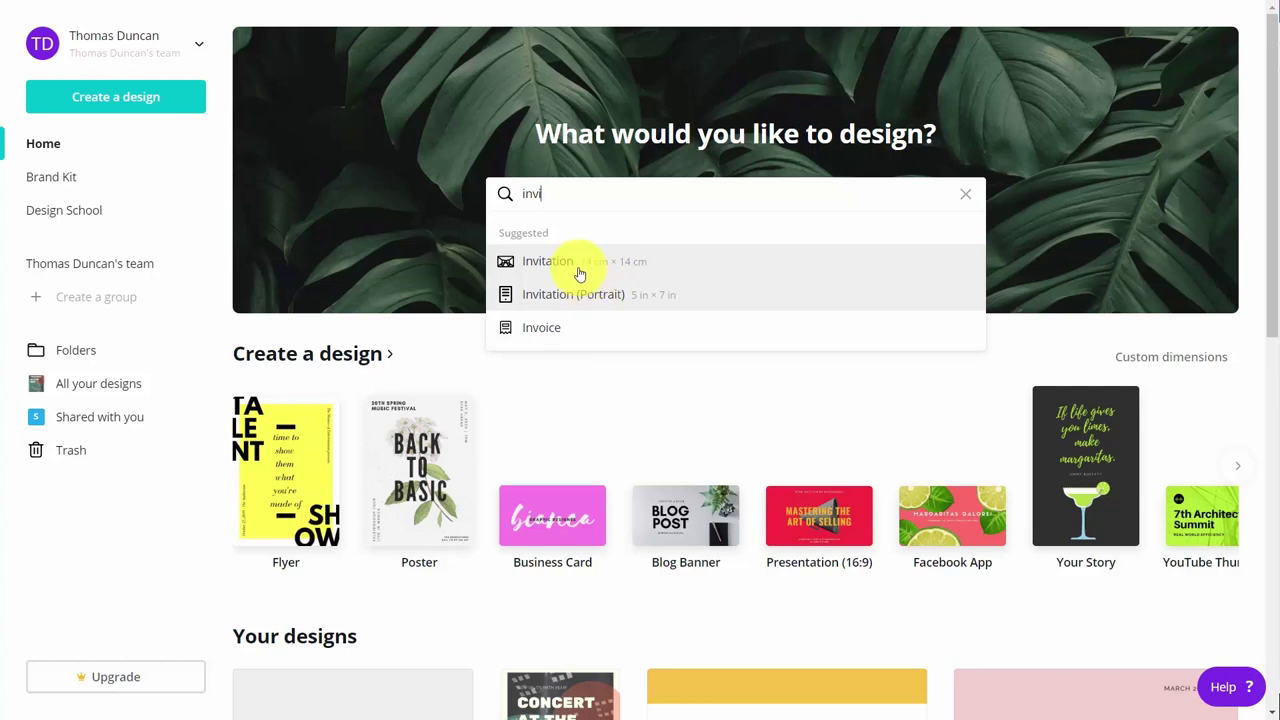
click(576, 266)
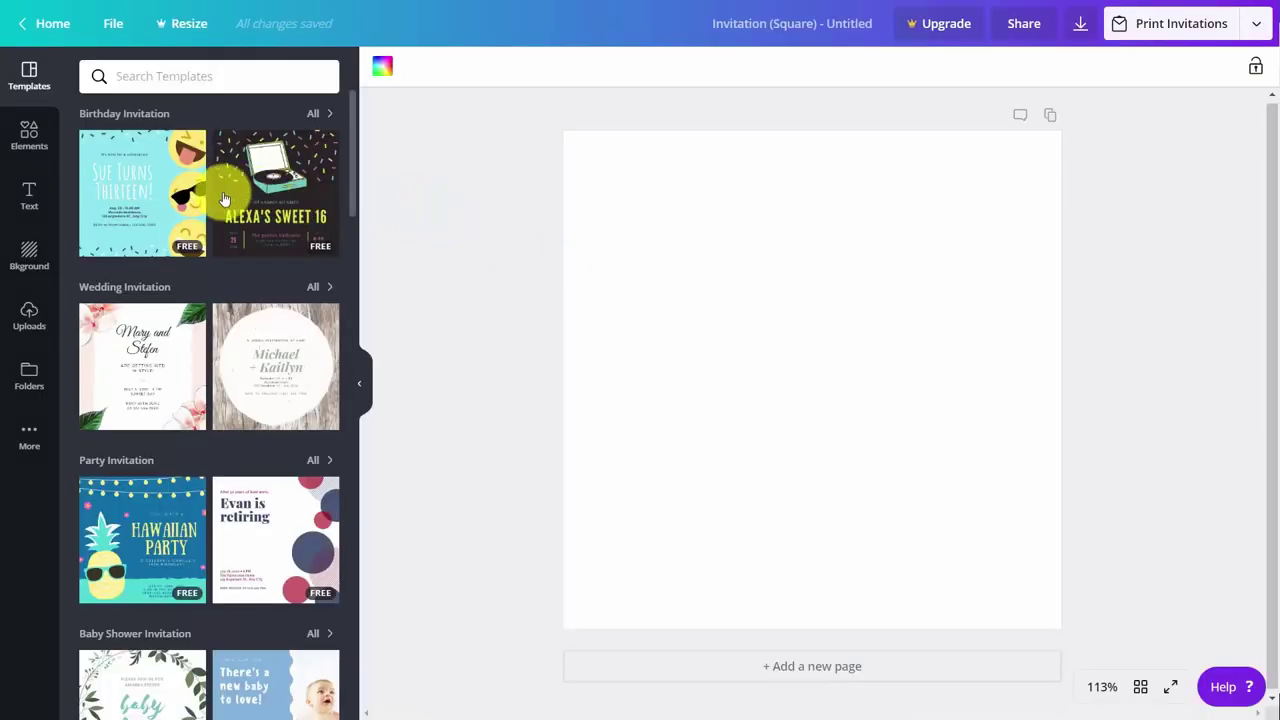
click(165, 203)
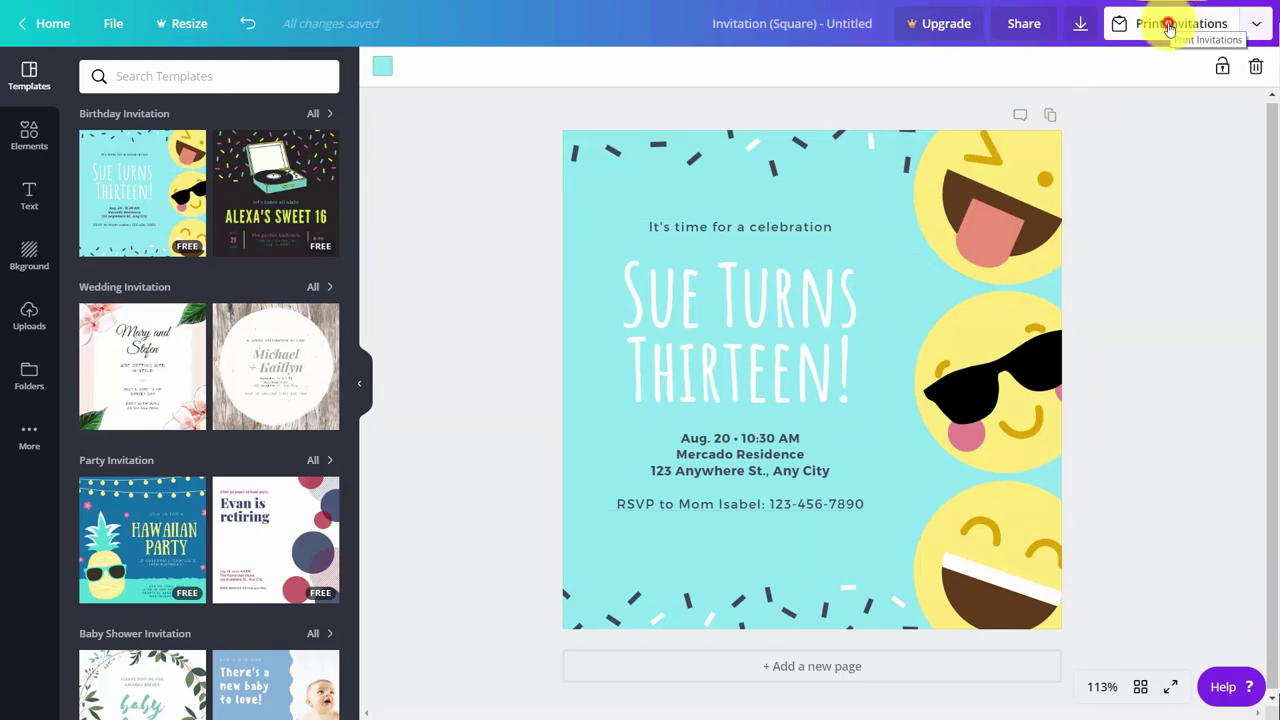
Step: Start a print order for the invitation without envelopes, keeping standard paper, matte finish, 50 copies and standard delivery, and continue
click(1168, 27)
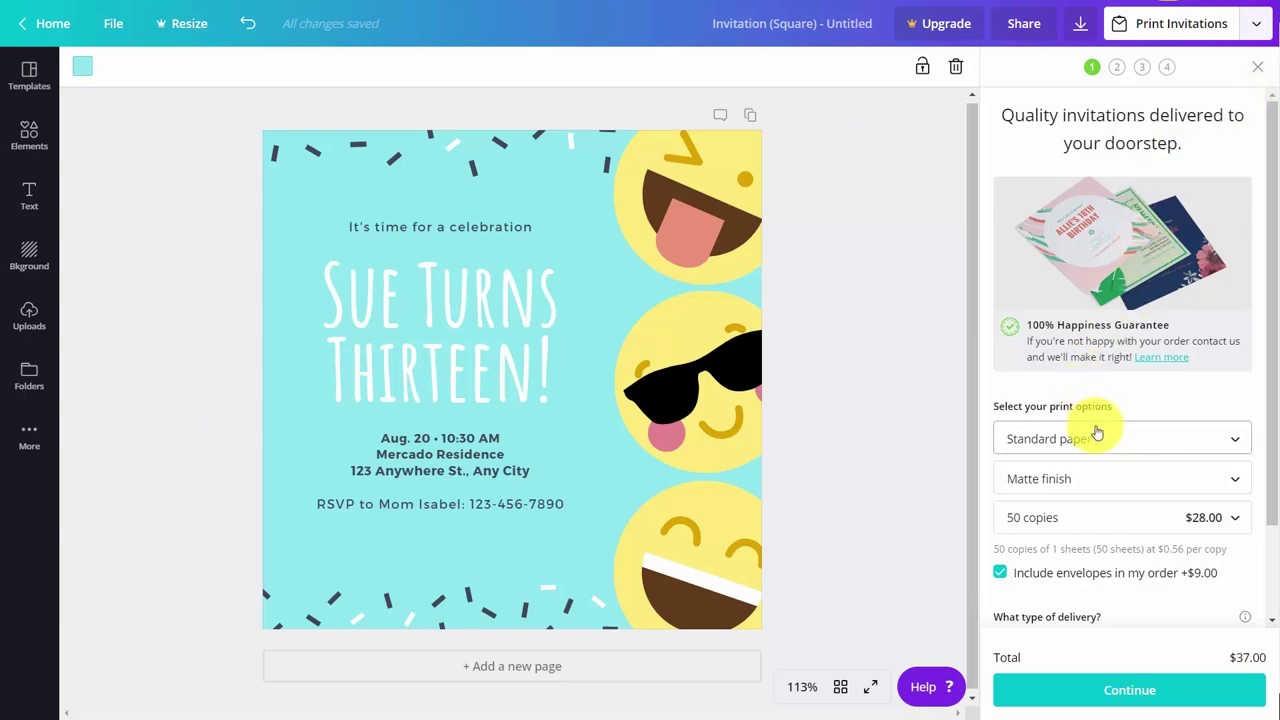
scroll(1100, 440, down, 1)
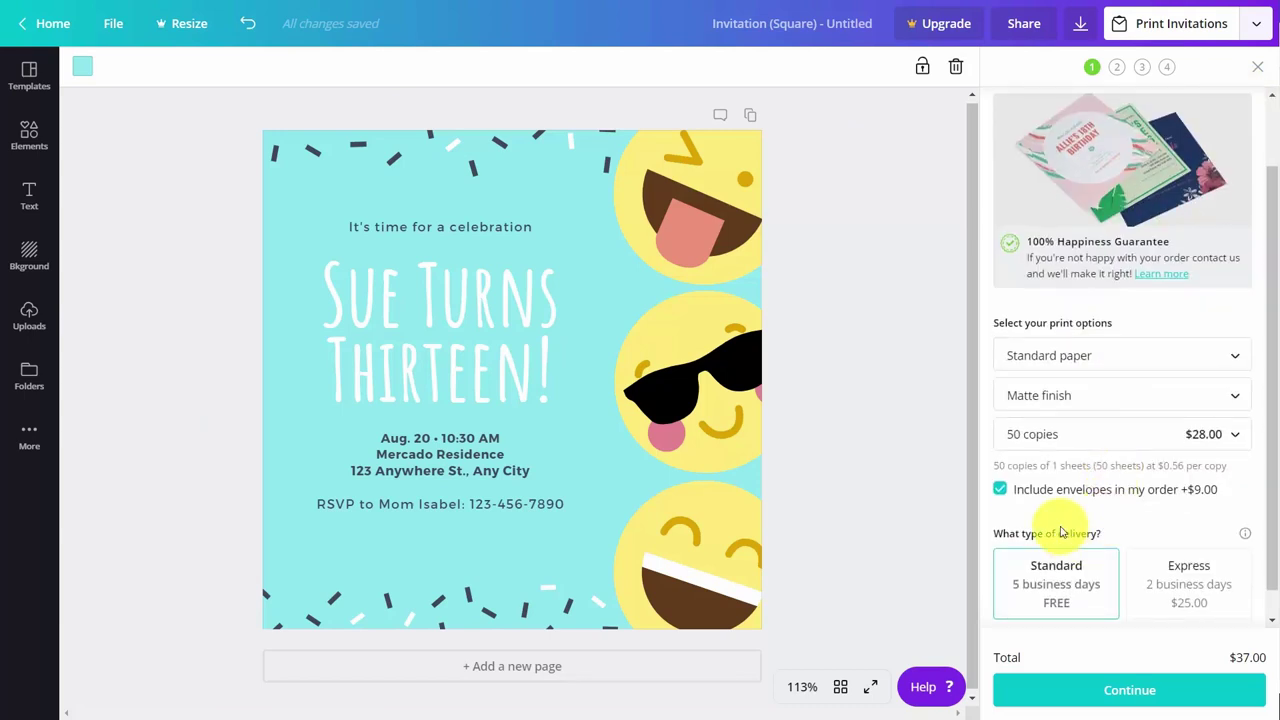
click(1002, 492)
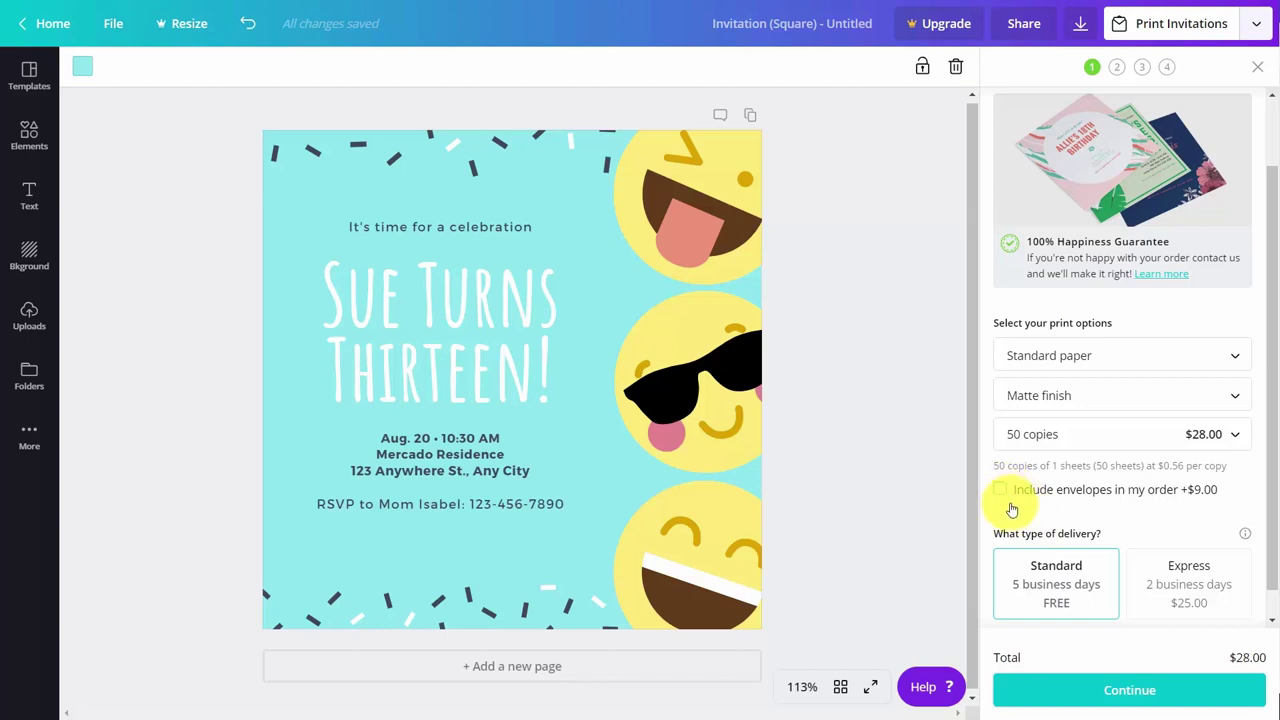
click(1145, 686)
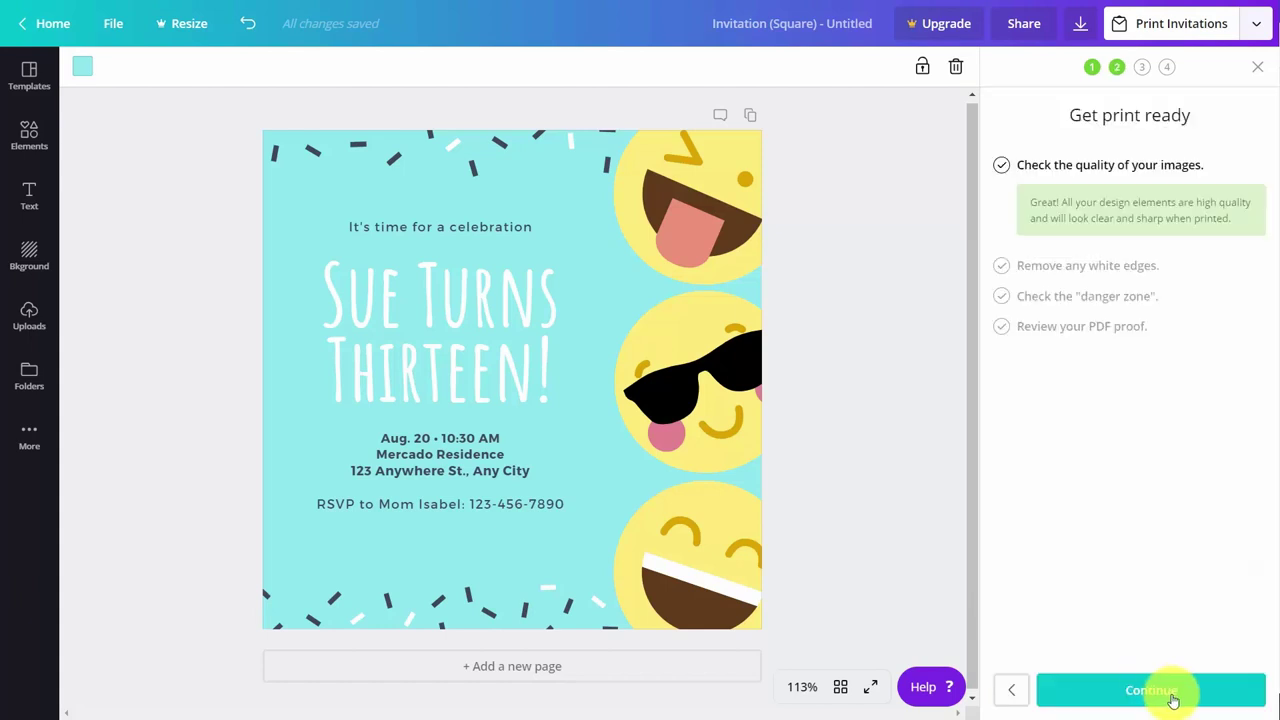
Step: Advance the invitation order through the image quality, white edges and danger zone checks, then review and close the PDF proof
click(1163, 698)
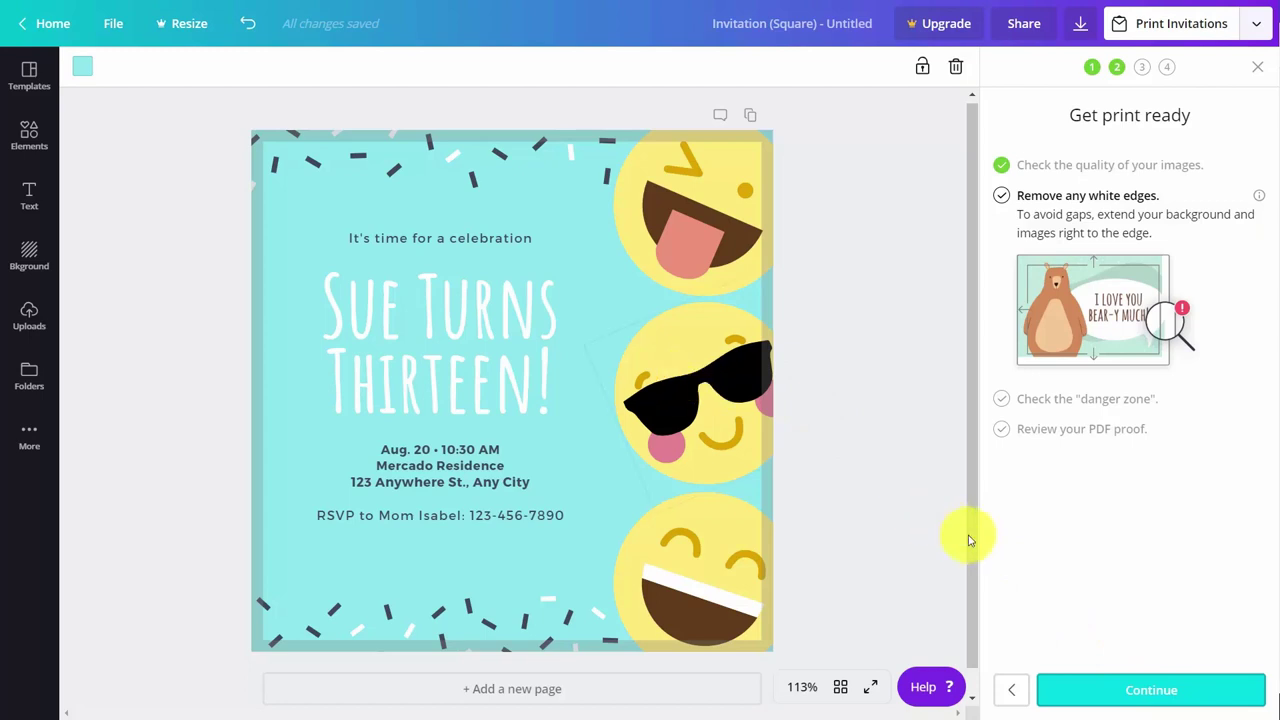
click(1142, 690)
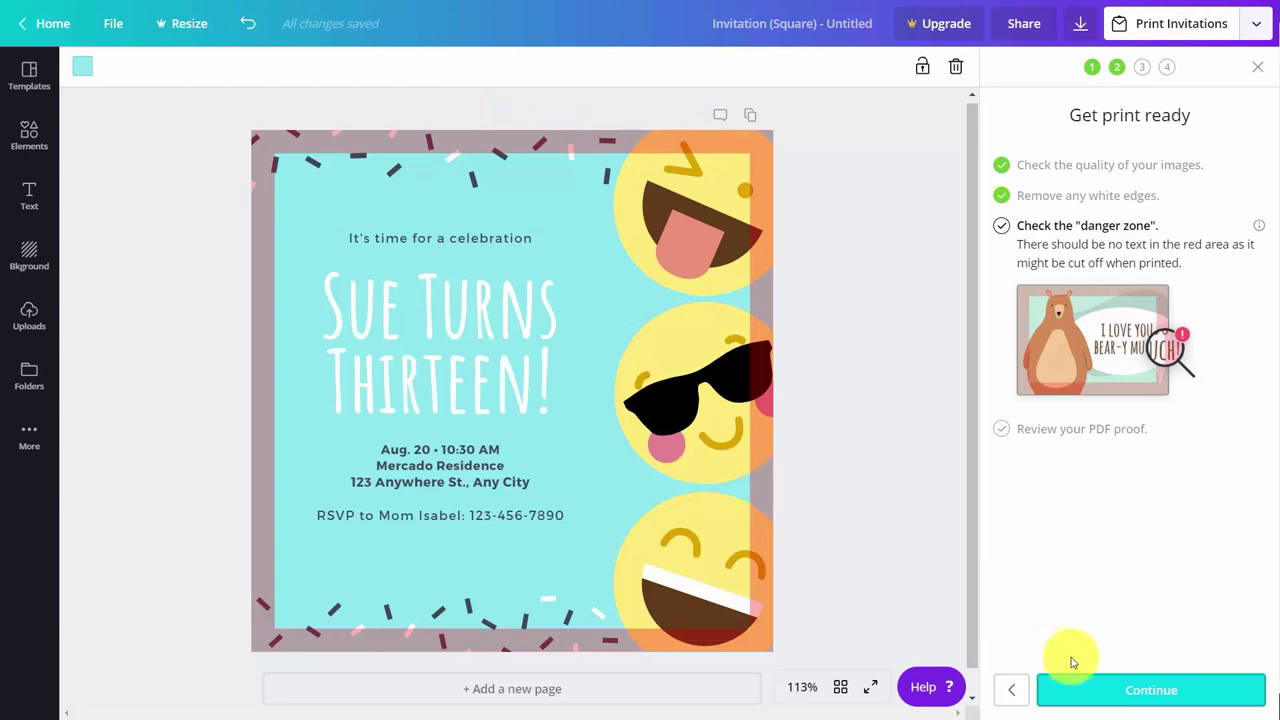
click(1118, 690)
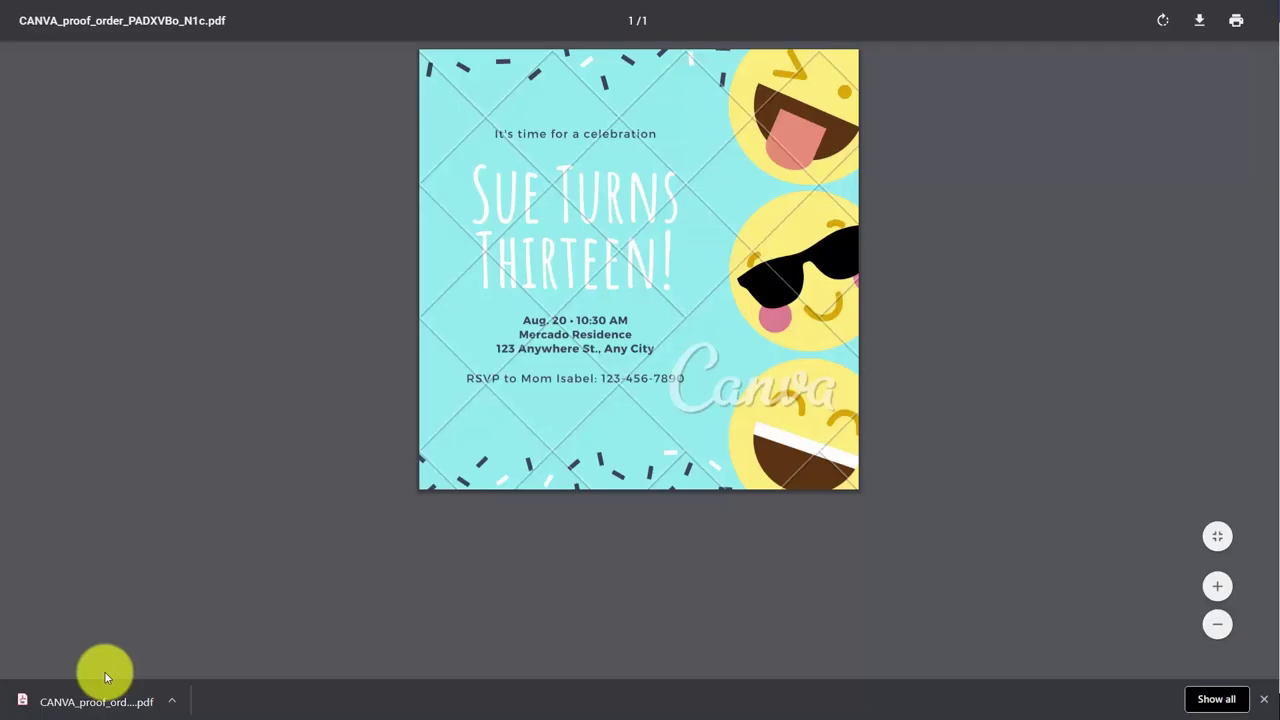
click(104, 671)
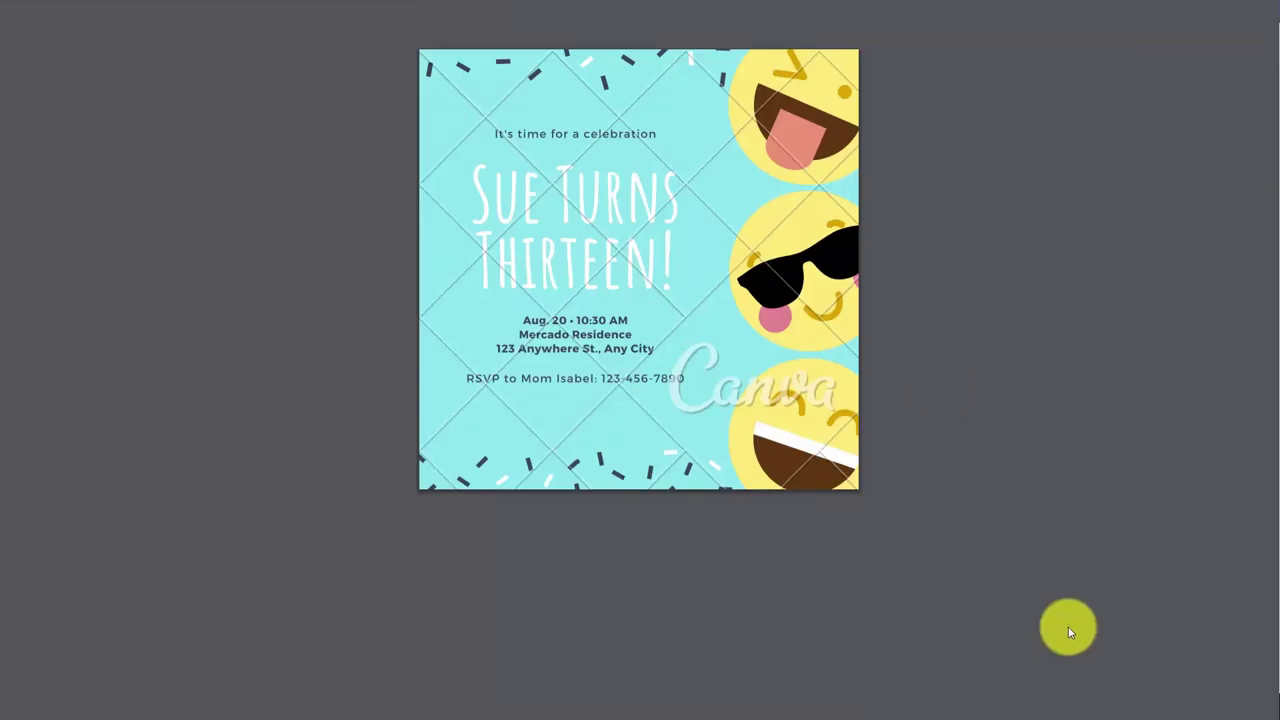
key(ctrl+w)
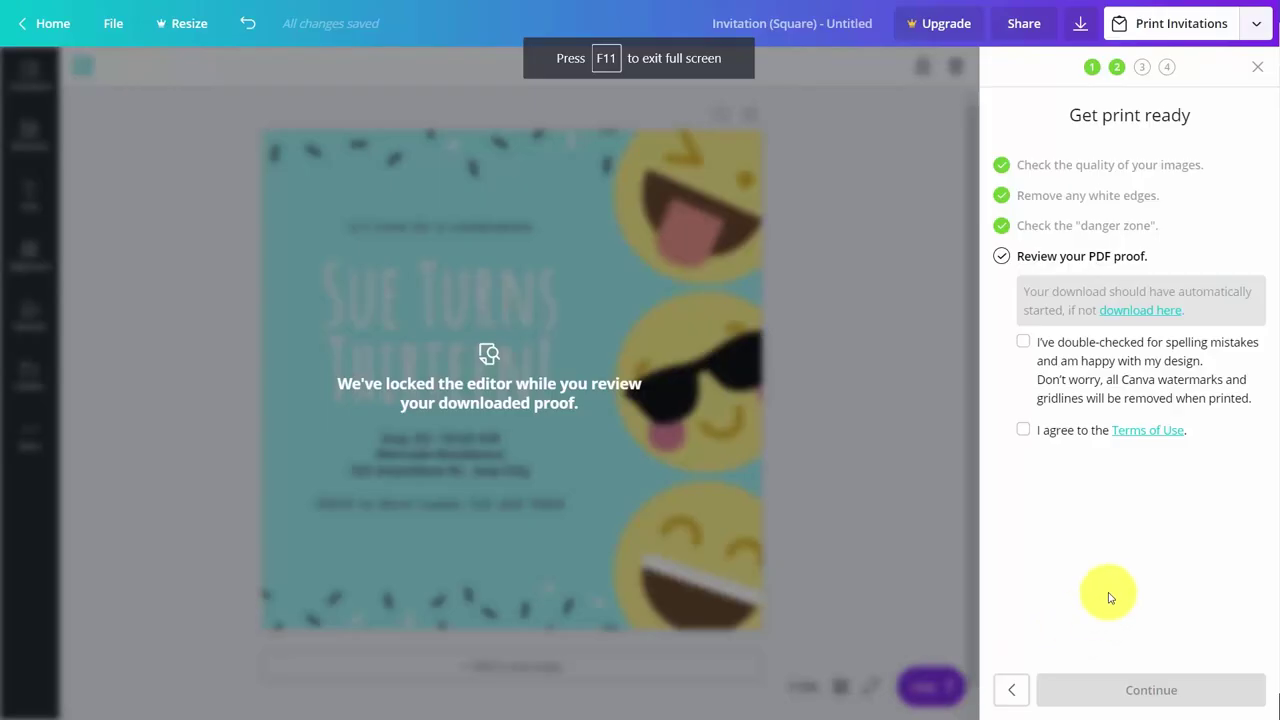
Step: Approve the invitation's PDF proof and the Terms of Use, and continue past the prefilled shipping details
click(1025, 343)
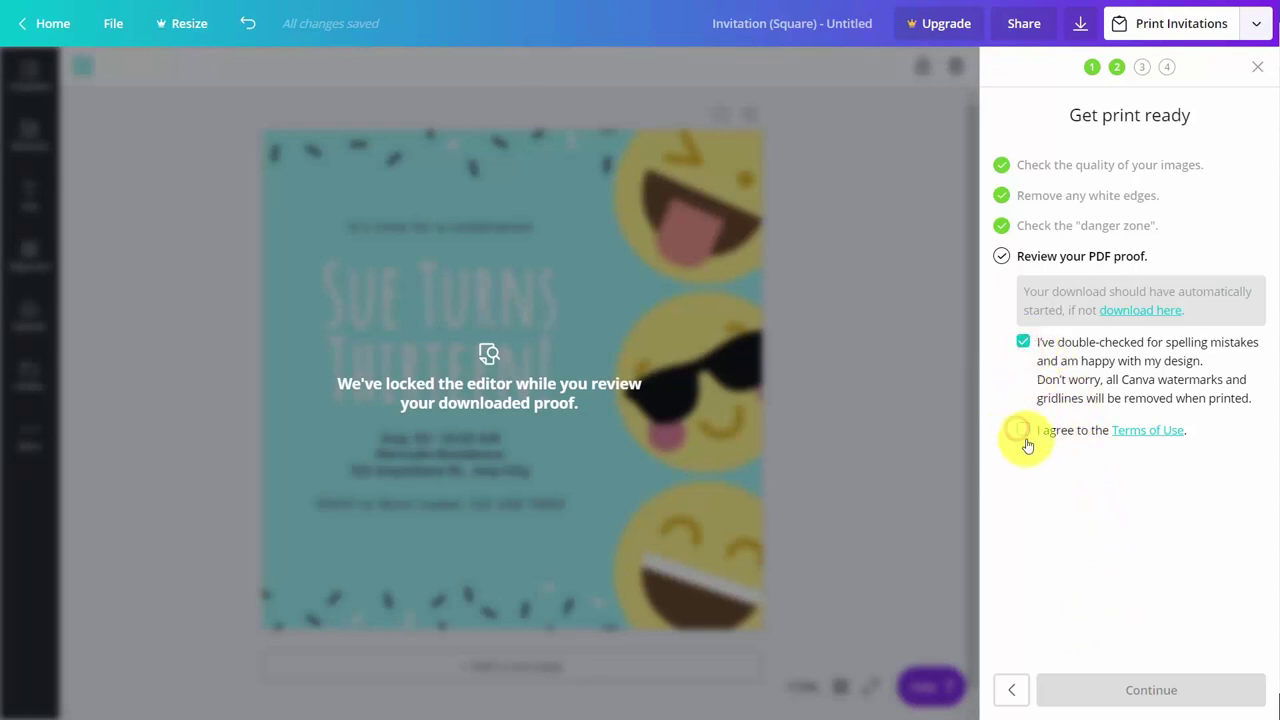
click(1022, 432)
click(1143, 691)
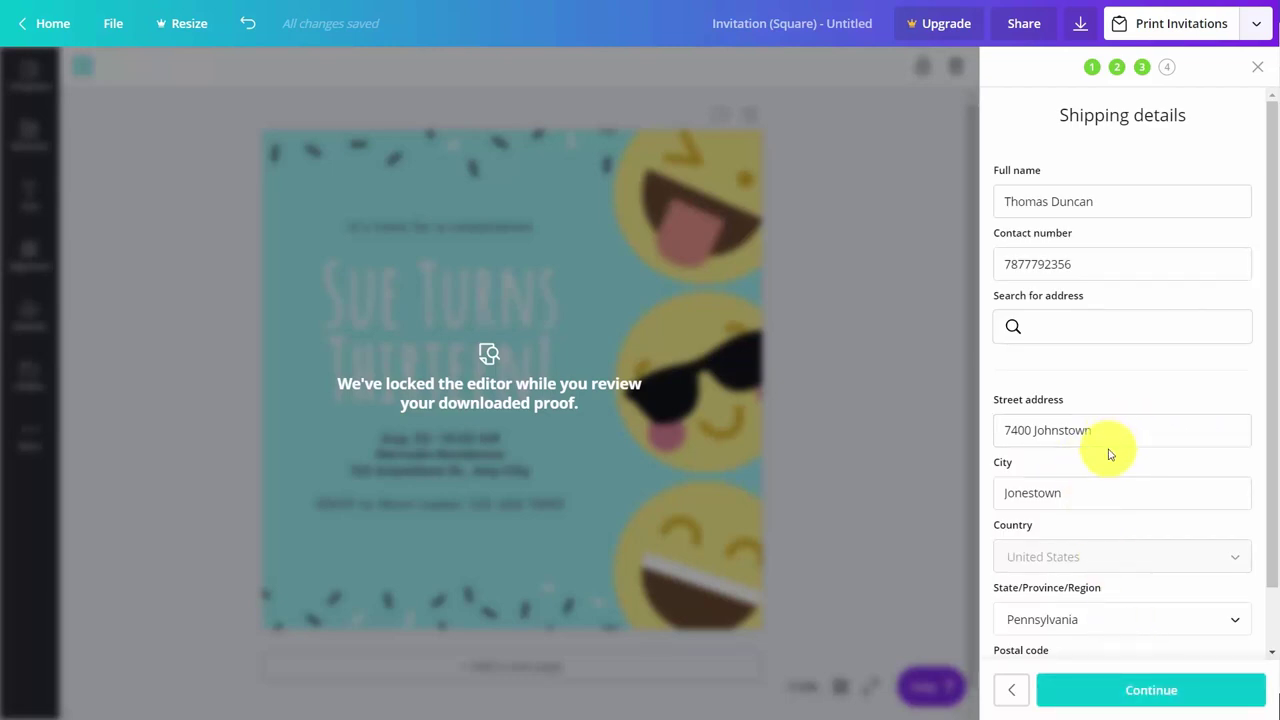
click(1136, 688)
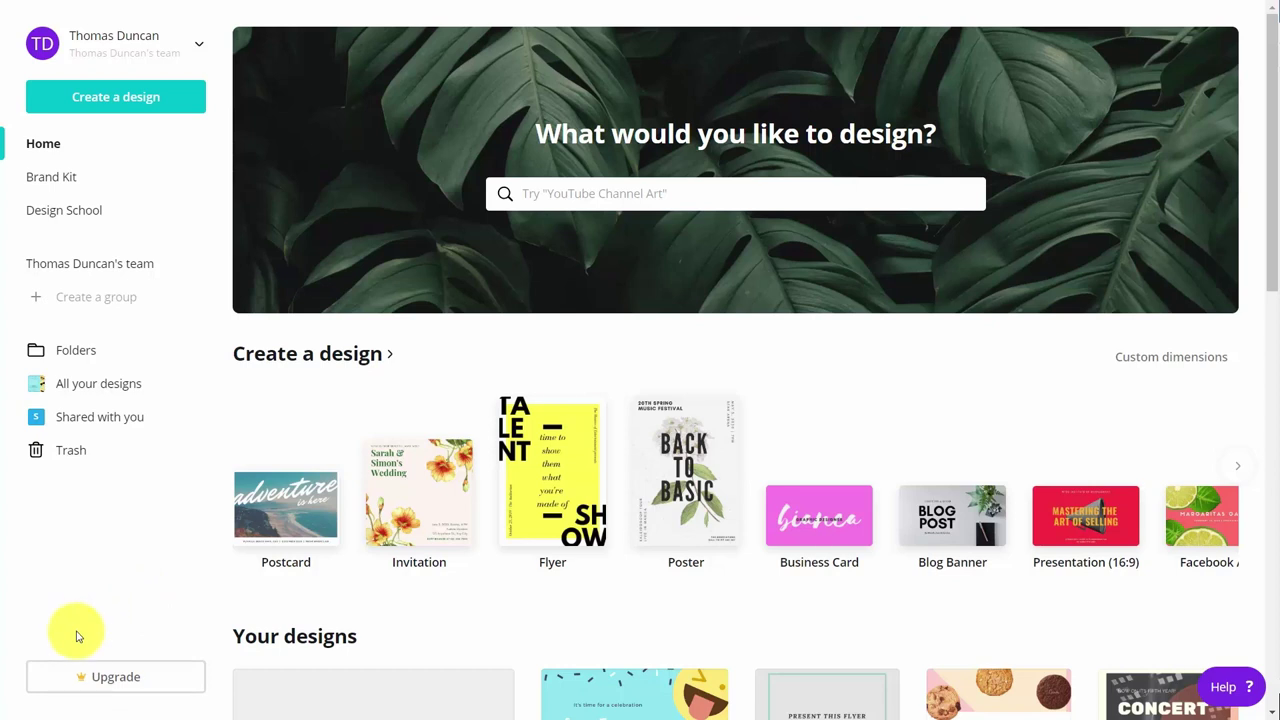
Step: Open the account upgrade offer and start the 30-day free trial of Canva for Work
click(107, 680)
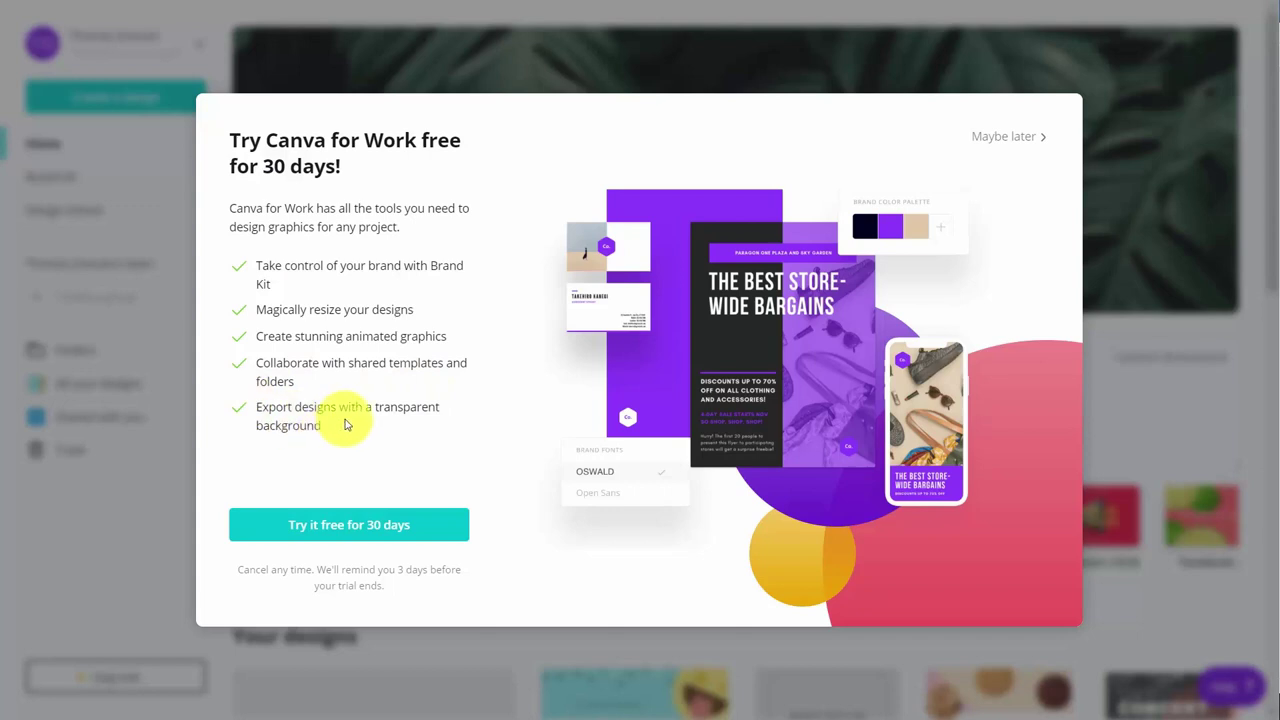
click(340, 528)
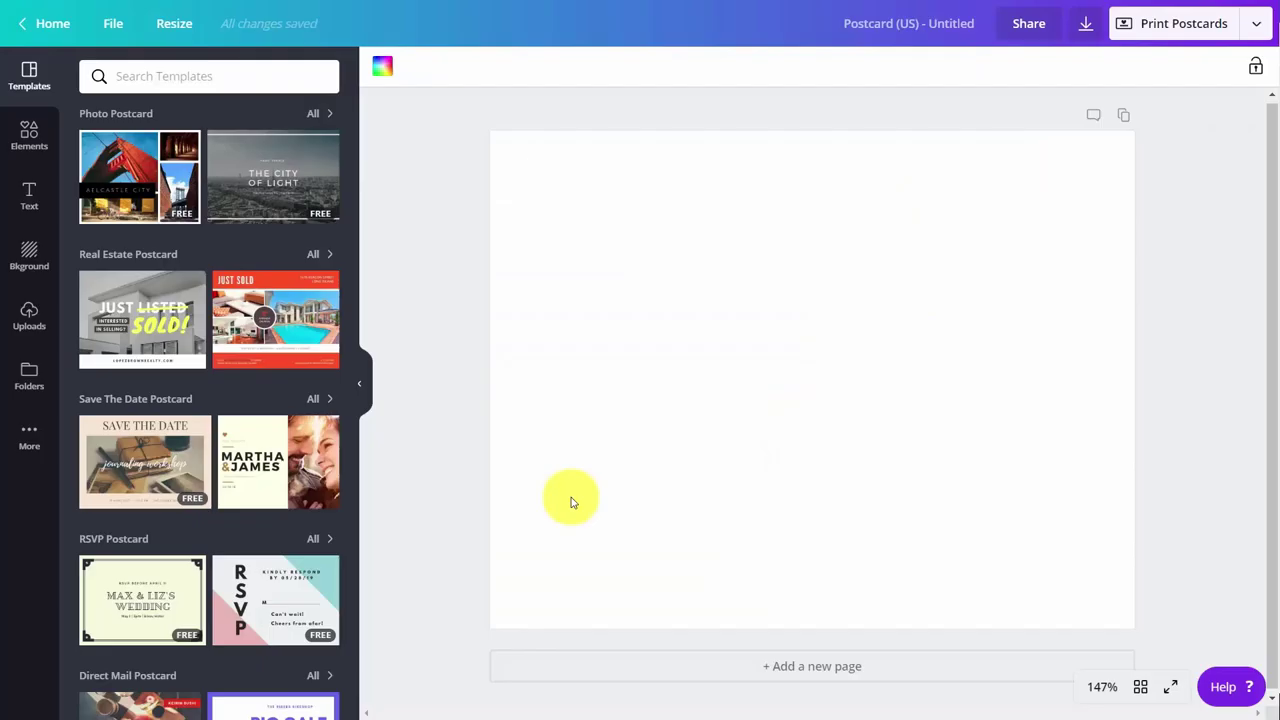
Step: Browse the additional content sources available in the blank postcard's editor
click(30, 438)
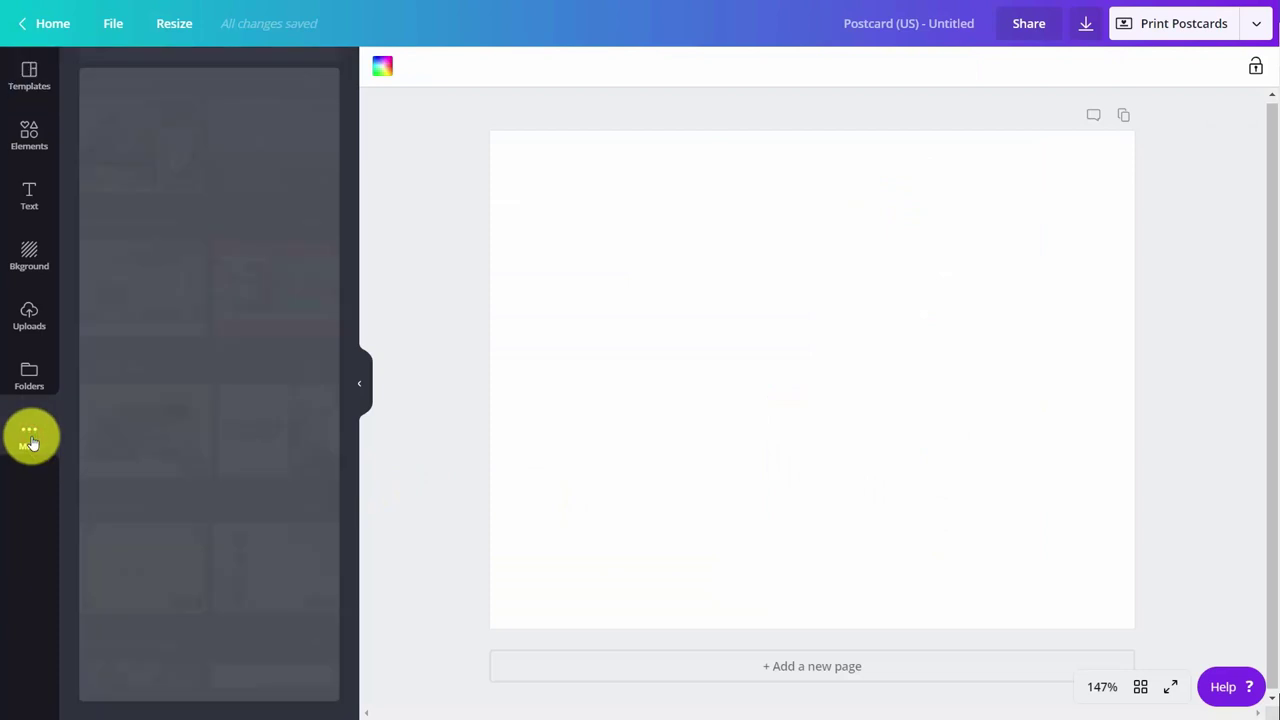
scroll(200, 447, down, 3)
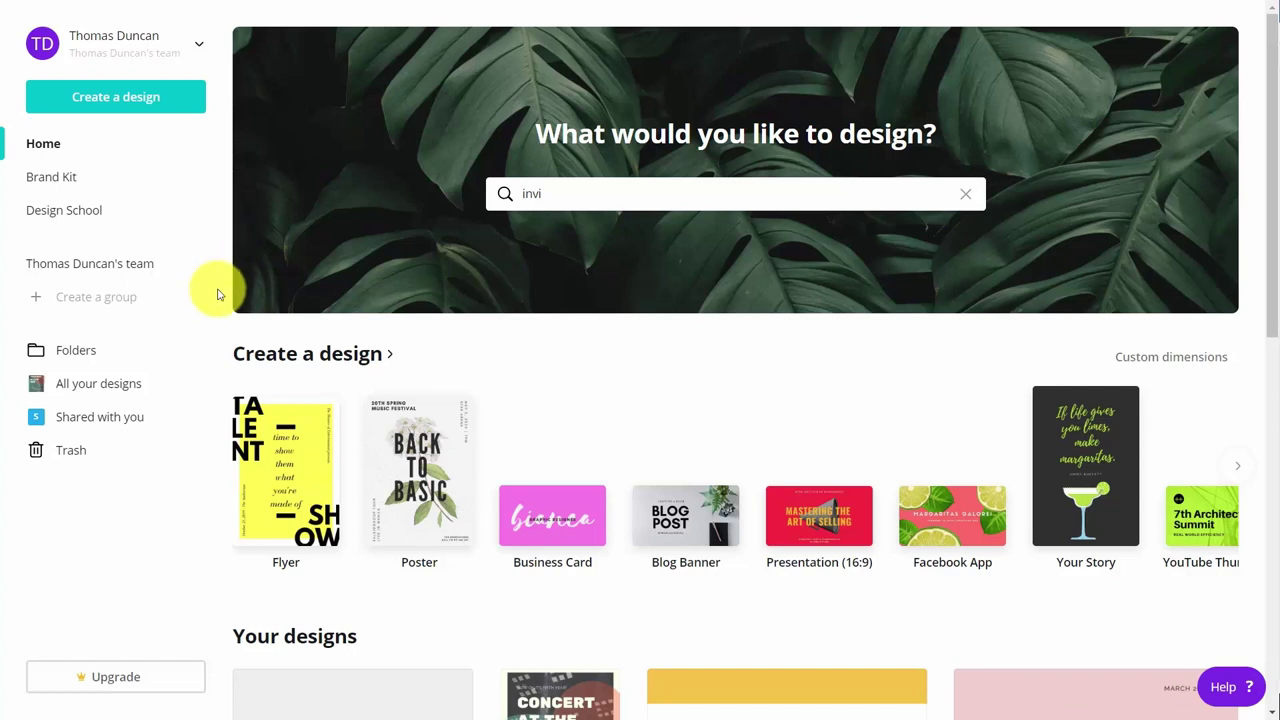
Step: Create a new poster and apply the "Will Draw for Food" event poster template
click(420, 447)
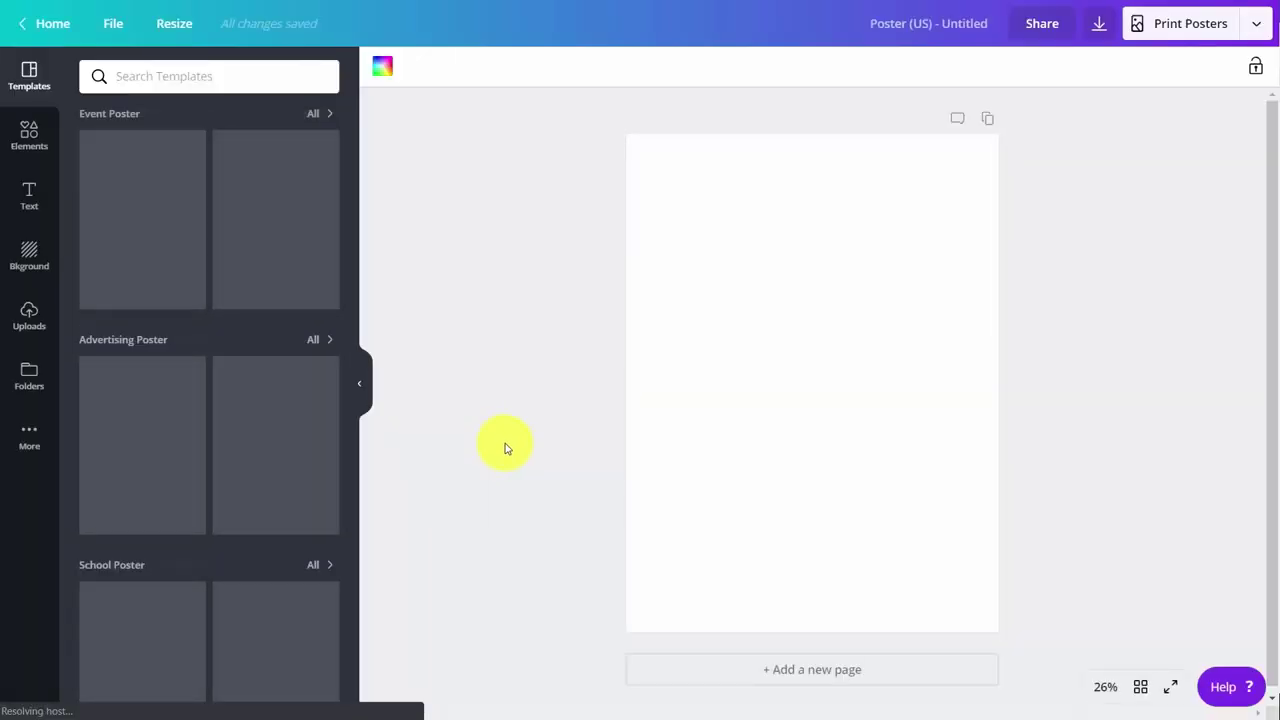
mouse_move(270, 398)
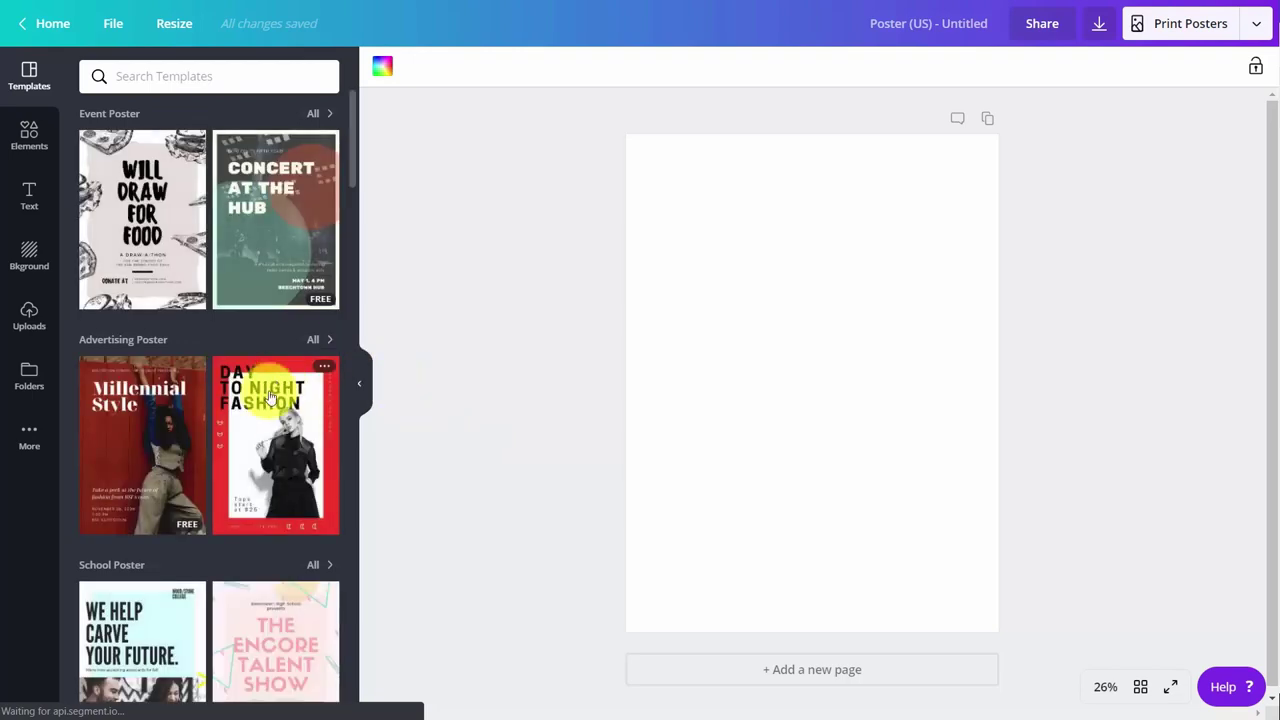
click(170, 245)
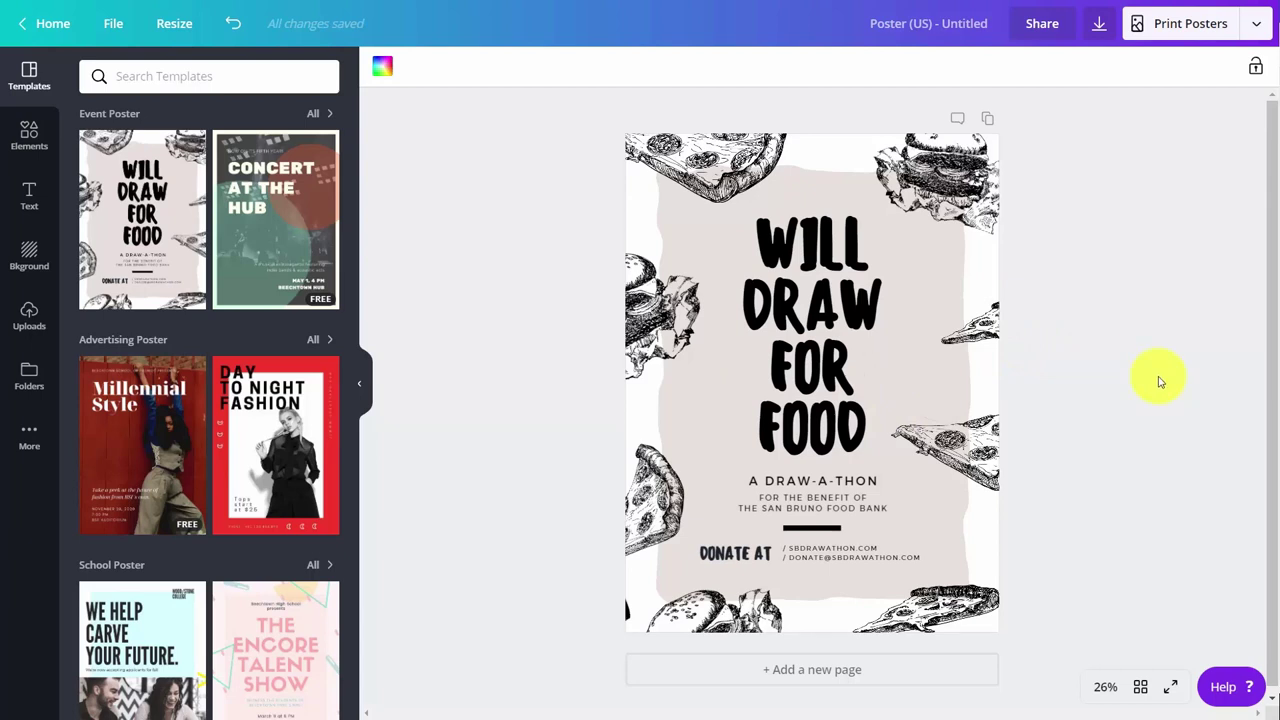
Step: Make a copy of the poster resized to the Presentation (16:9) format
click(183, 34)
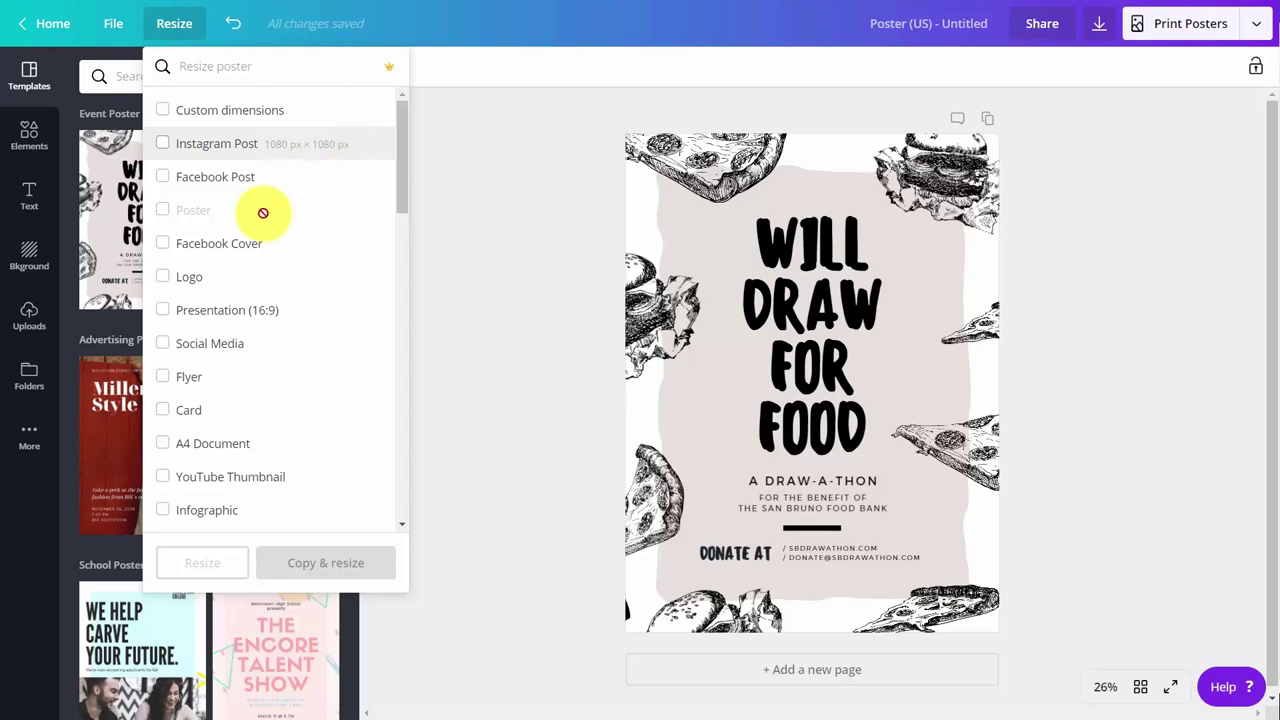
click(161, 310)
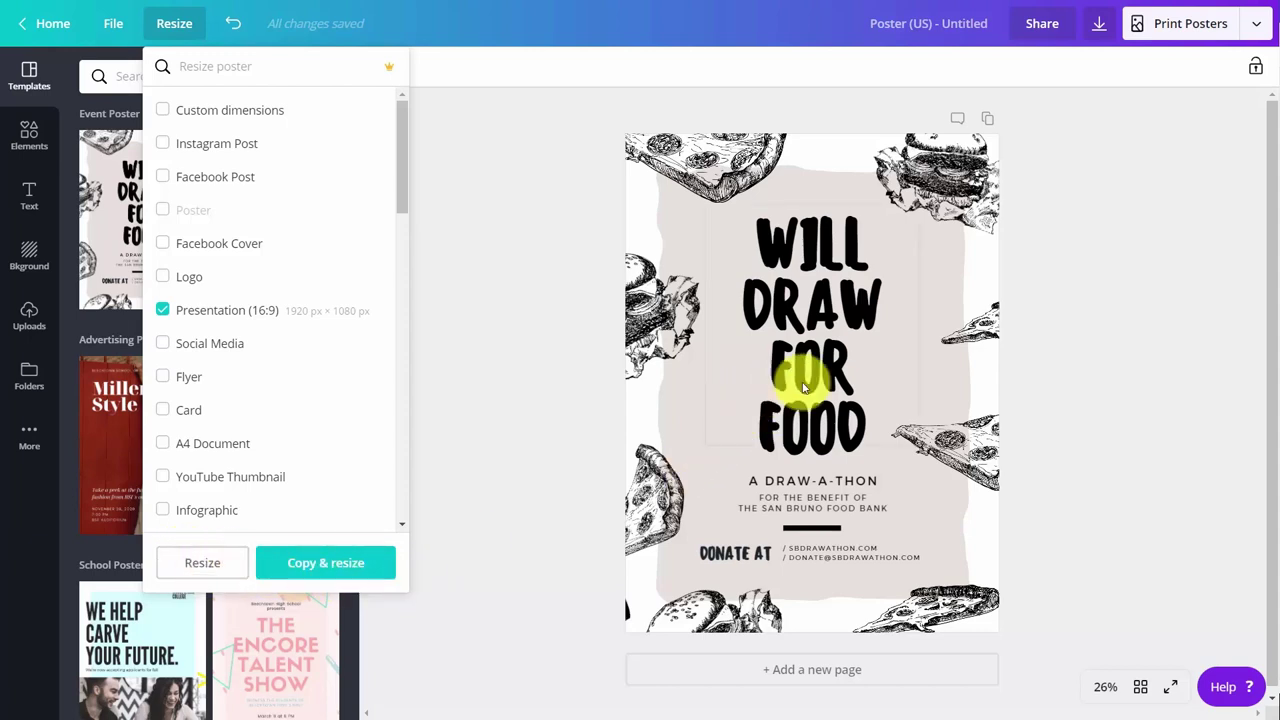
click(328, 566)
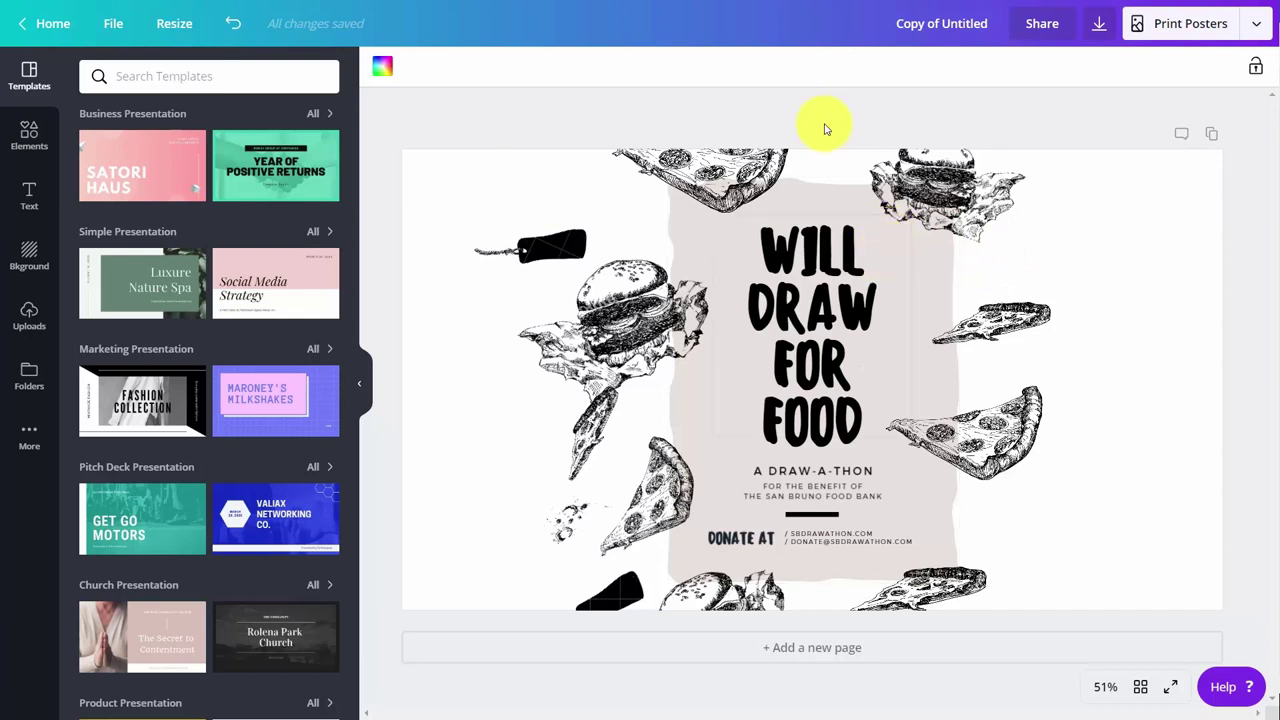
Step: Make a copy of the presentation resized to the 3.5 in × 2 in Business Card format
click(182, 30)
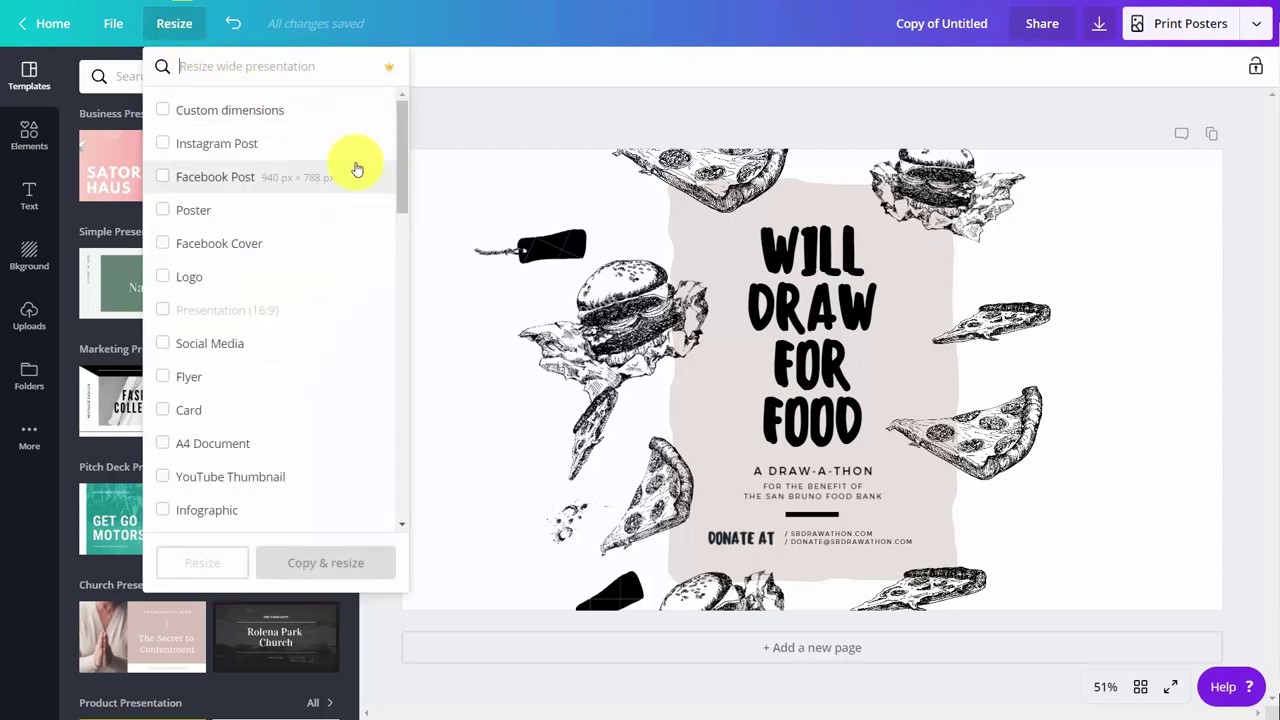
scroll(357, 168, down, 1)
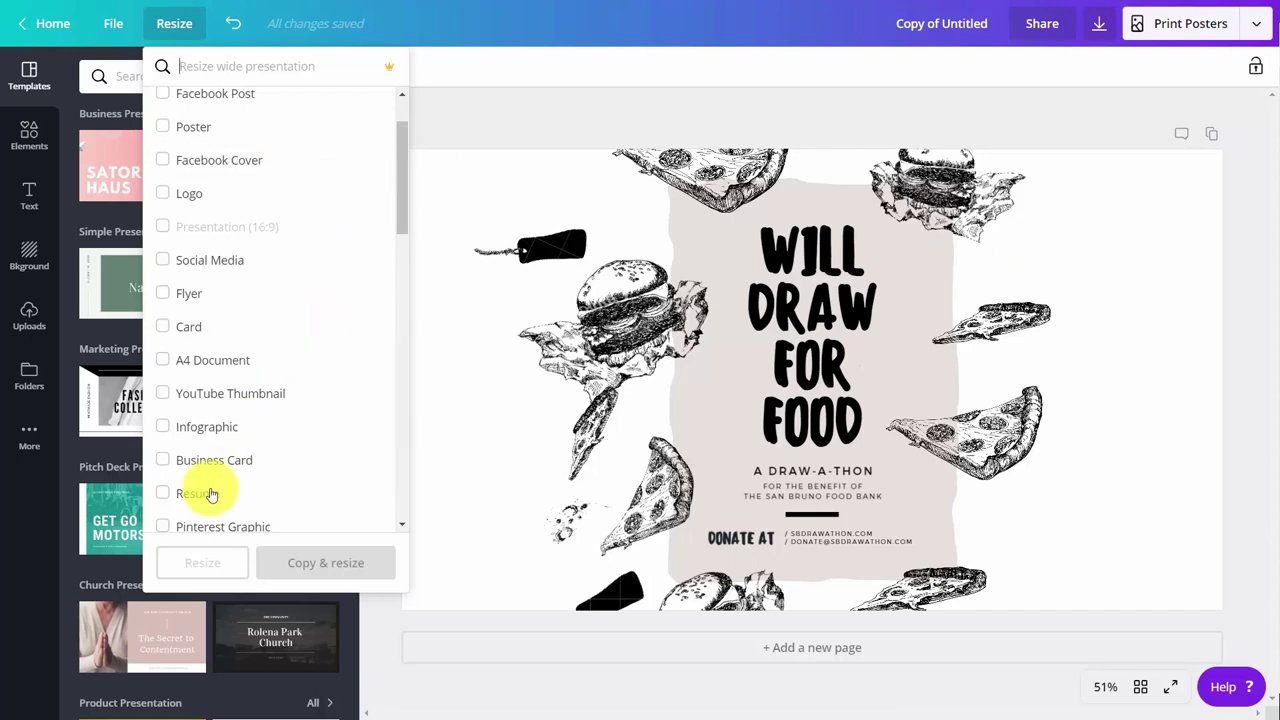
click(163, 460)
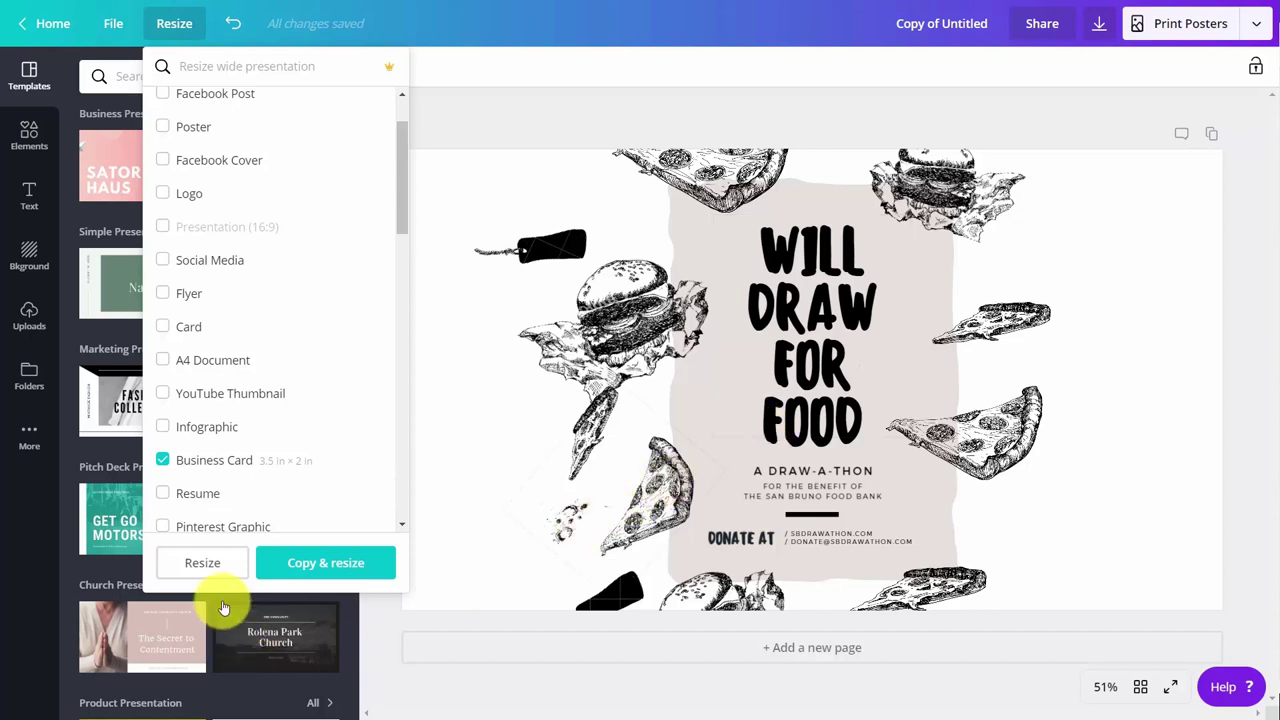
click(204, 575)
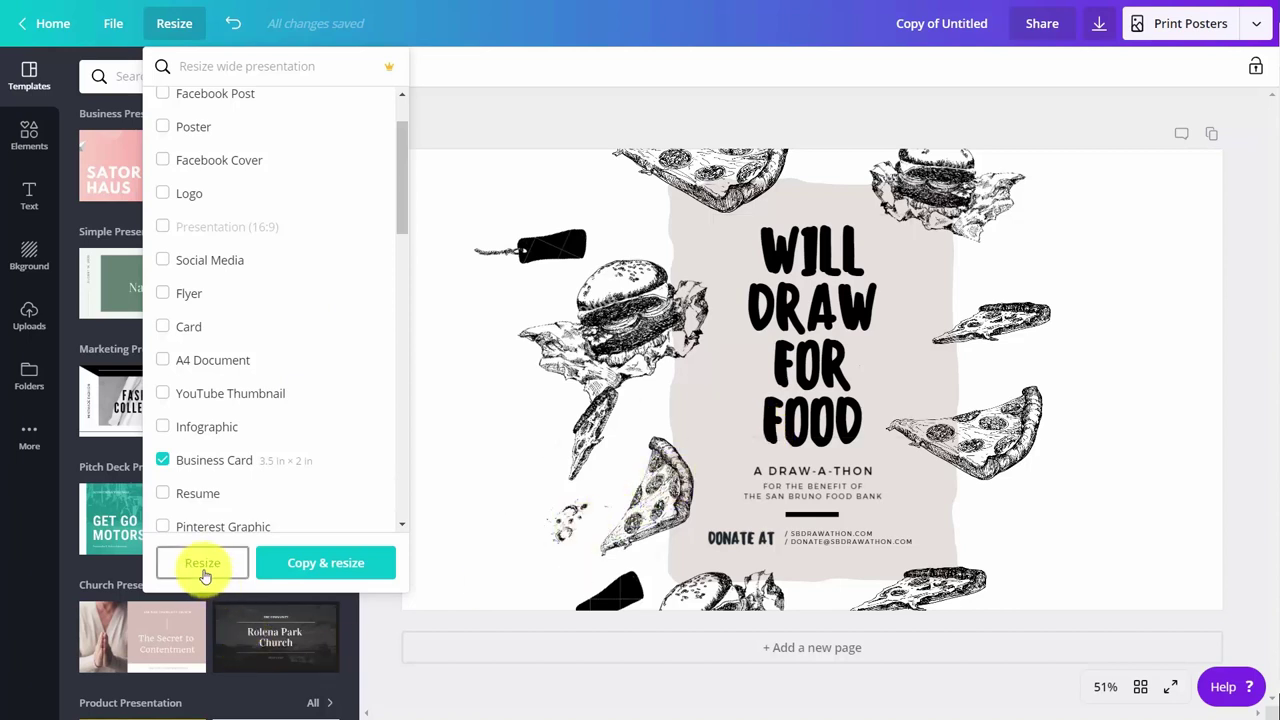
click(315, 570)
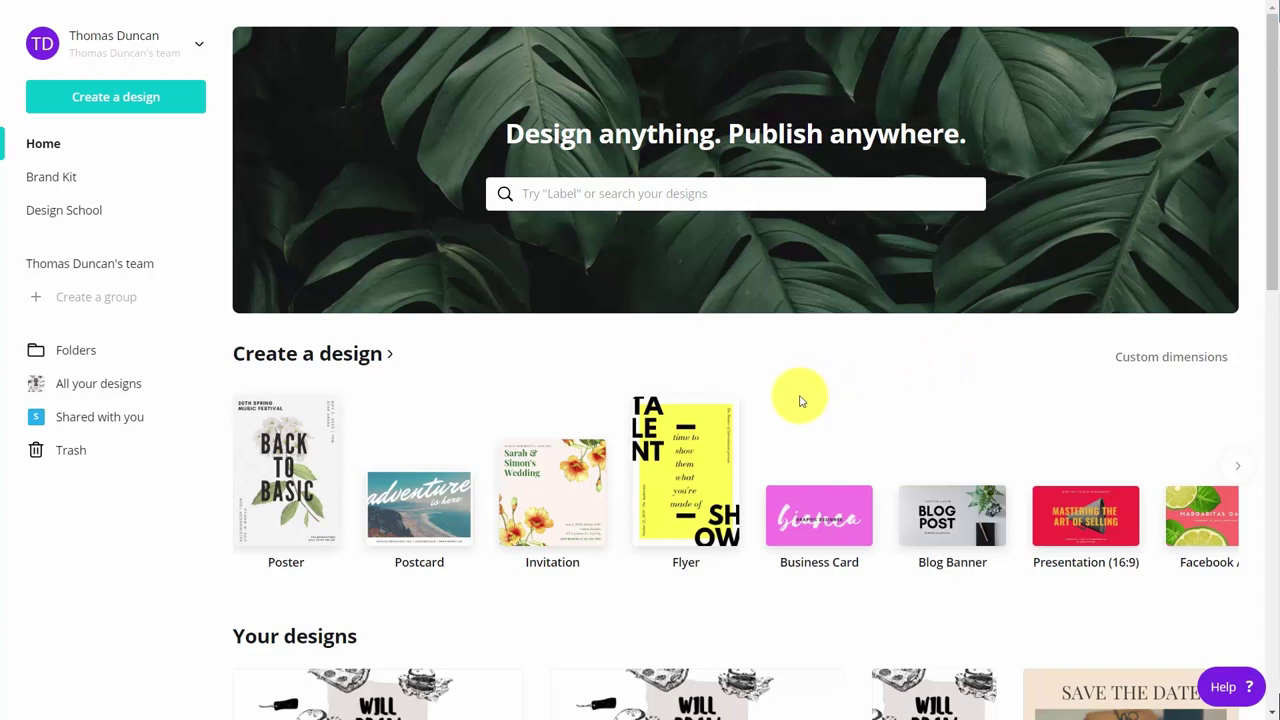
Step: Open the Brand Kit and add the pink color f06cda to the brand colors
click(64, 184)
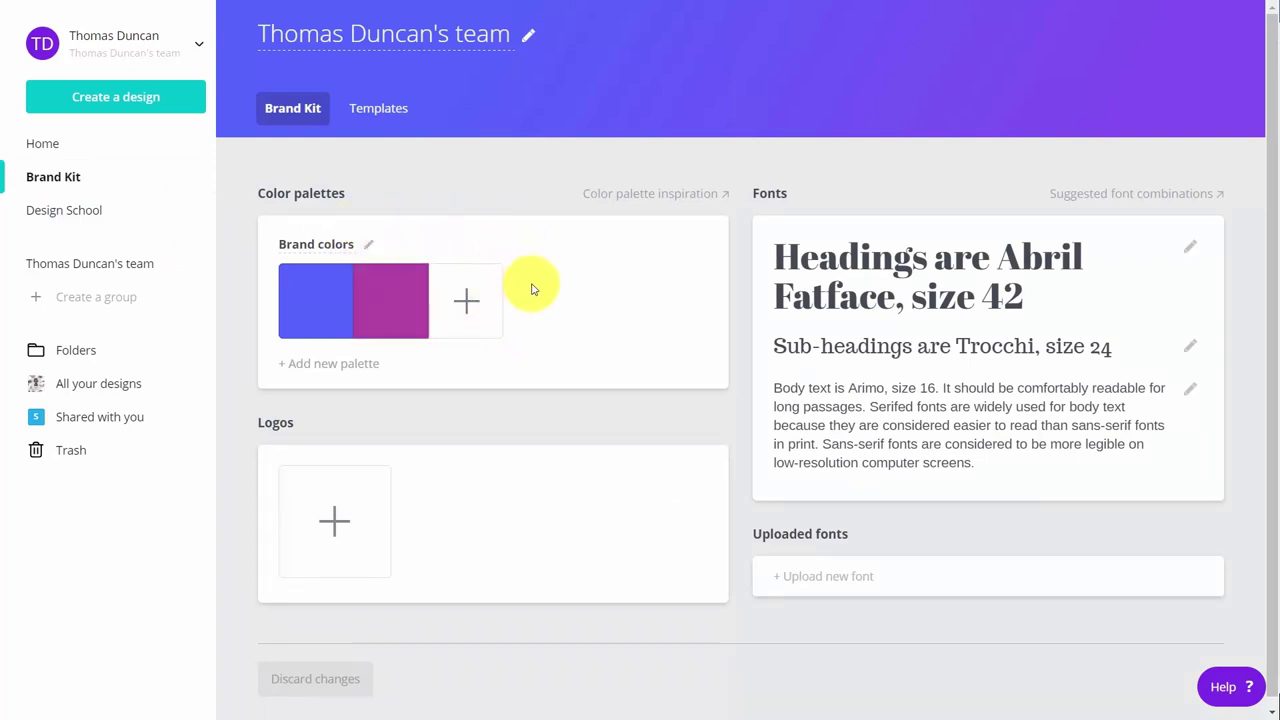
click(470, 304)
click(451, 393)
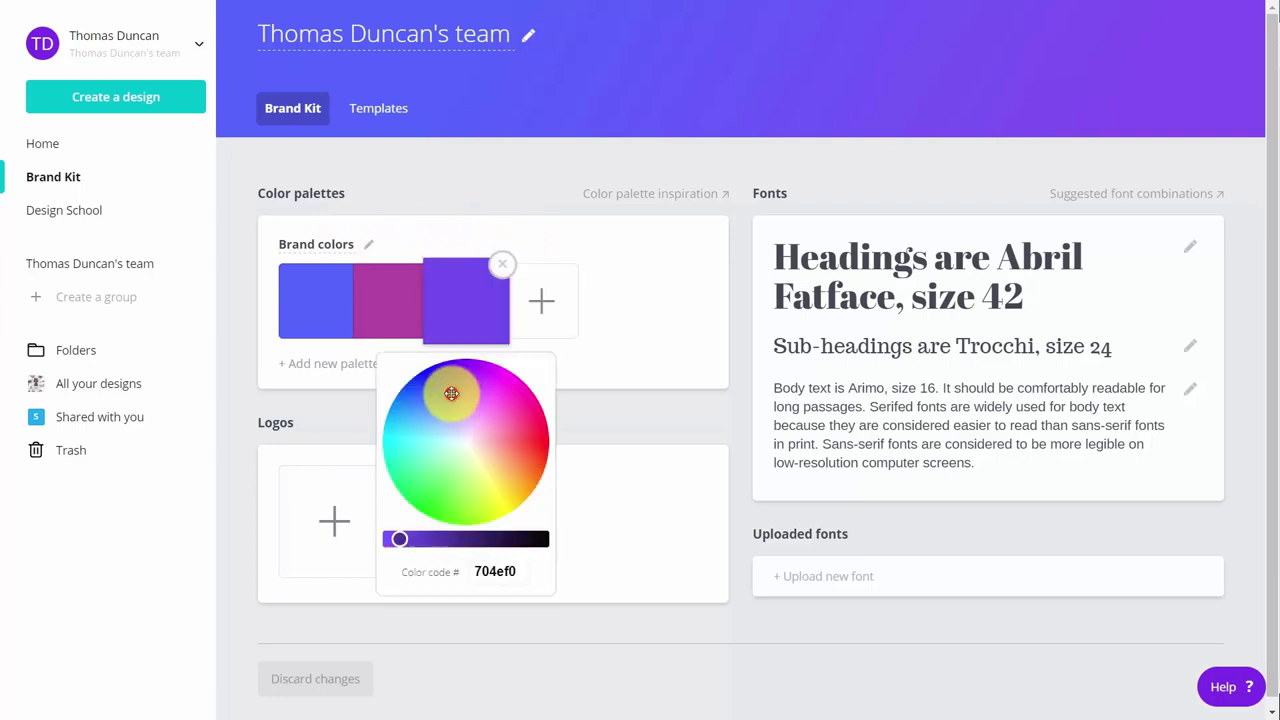
click(492, 410)
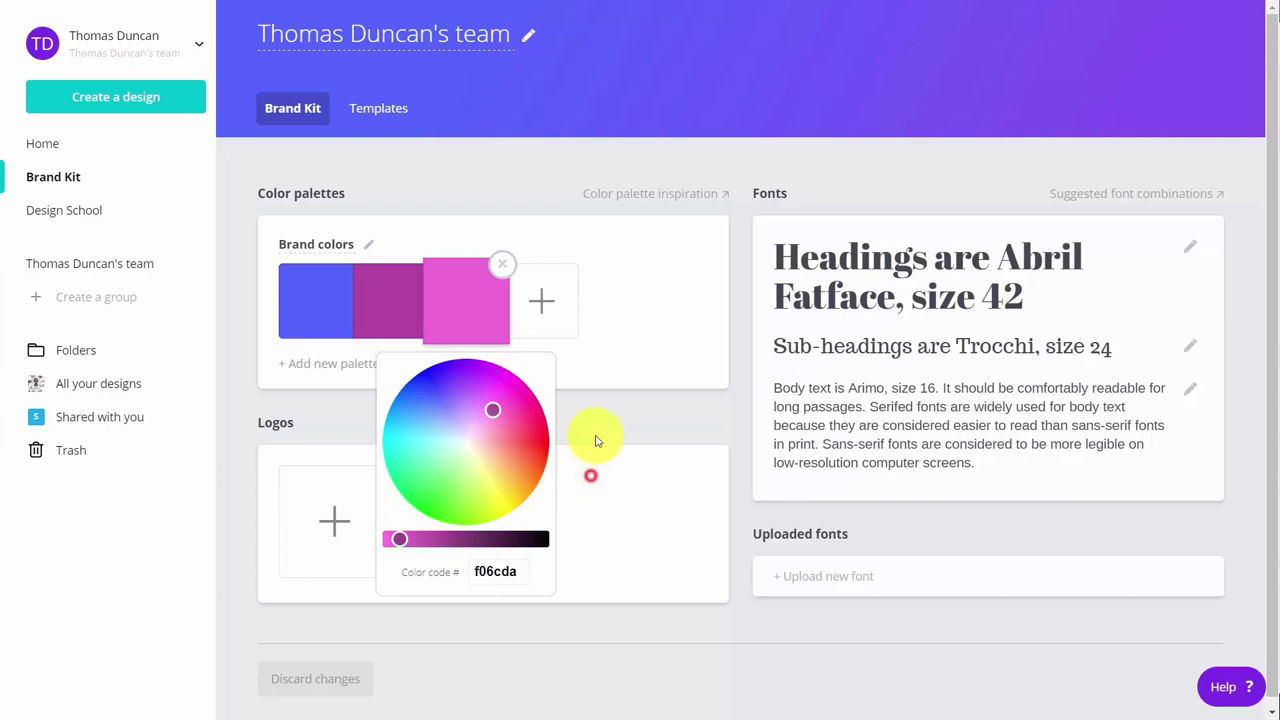
Step: Add a light green swatch after the pink one in the brand colors palette
click(591, 476)
click(549, 297)
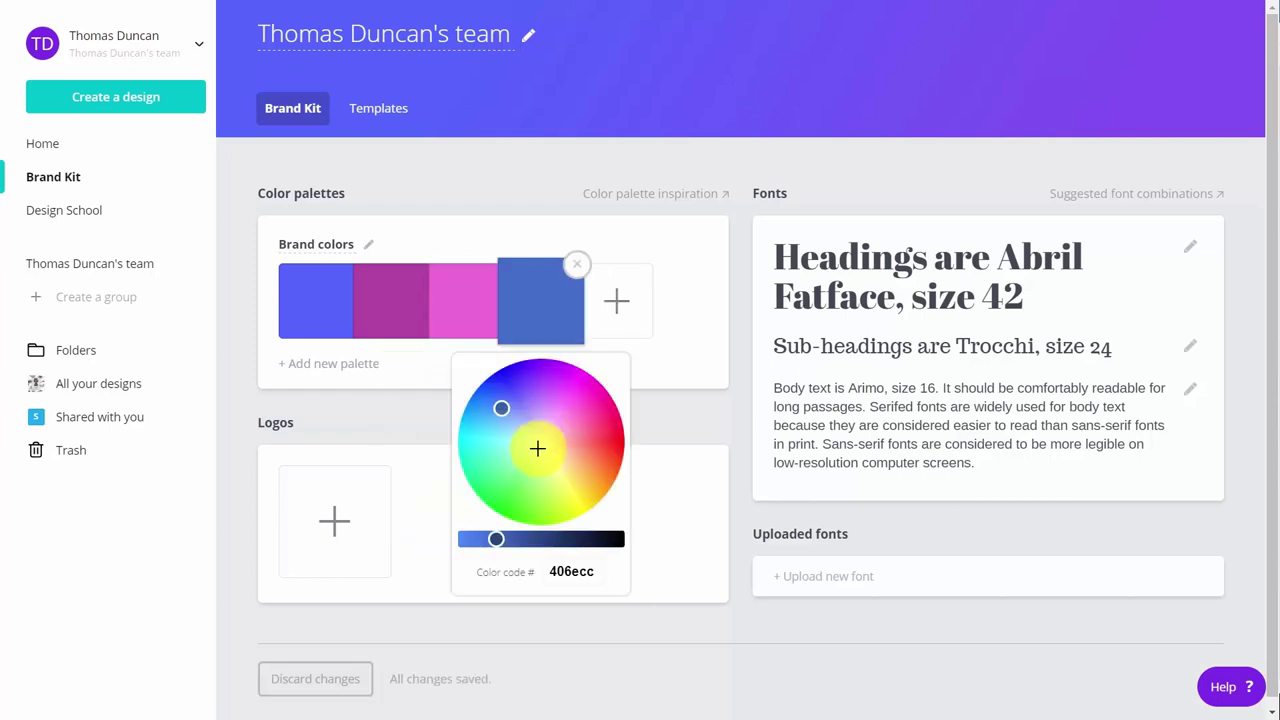
click(522, 488)
click(704, 328)
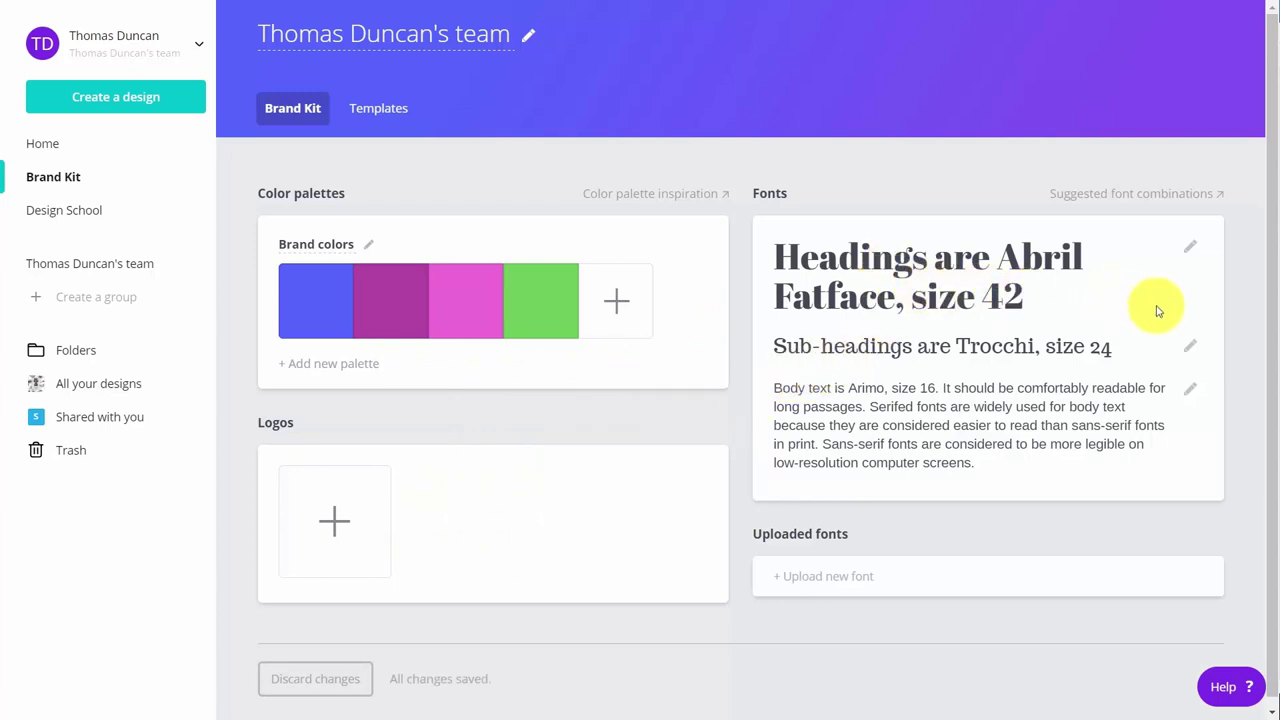
Step: Change the Brand Kit heading font to Aleo
click(1188, 255)
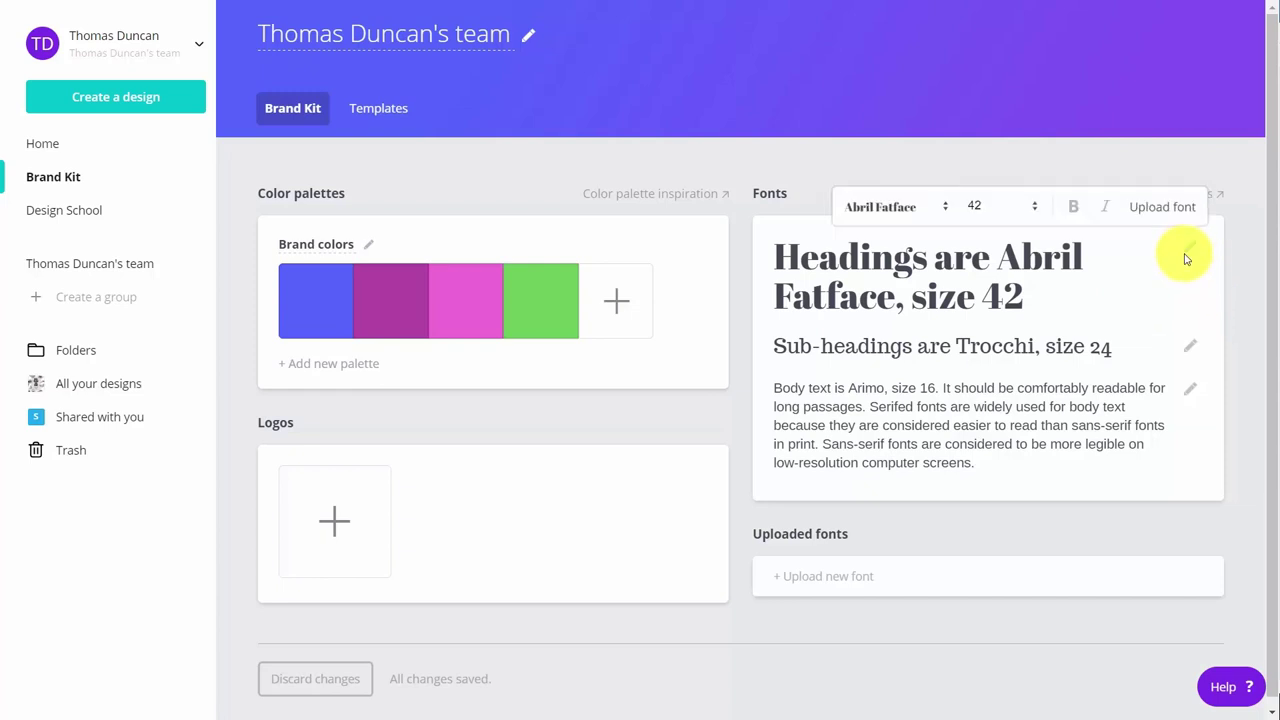
click(949, 209)
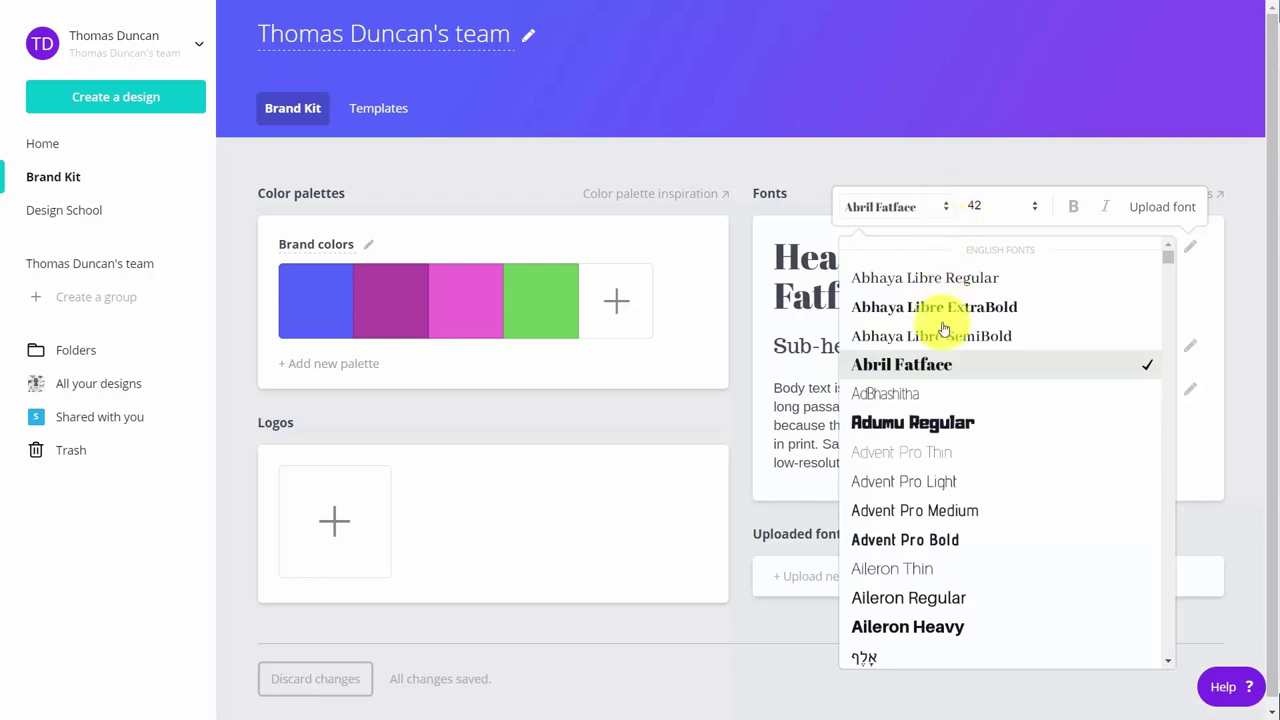
scroll(938, 336, down, 3)
scroll(938, 336, down, 1)
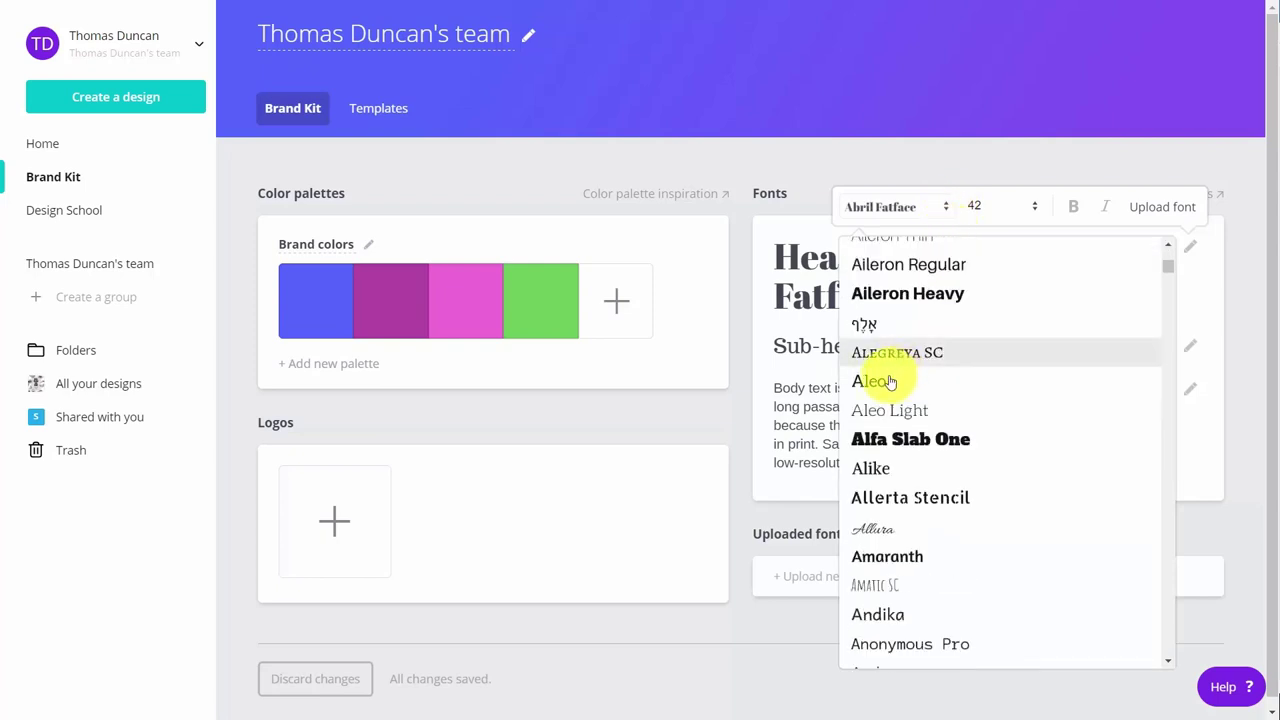
click(869, 381)
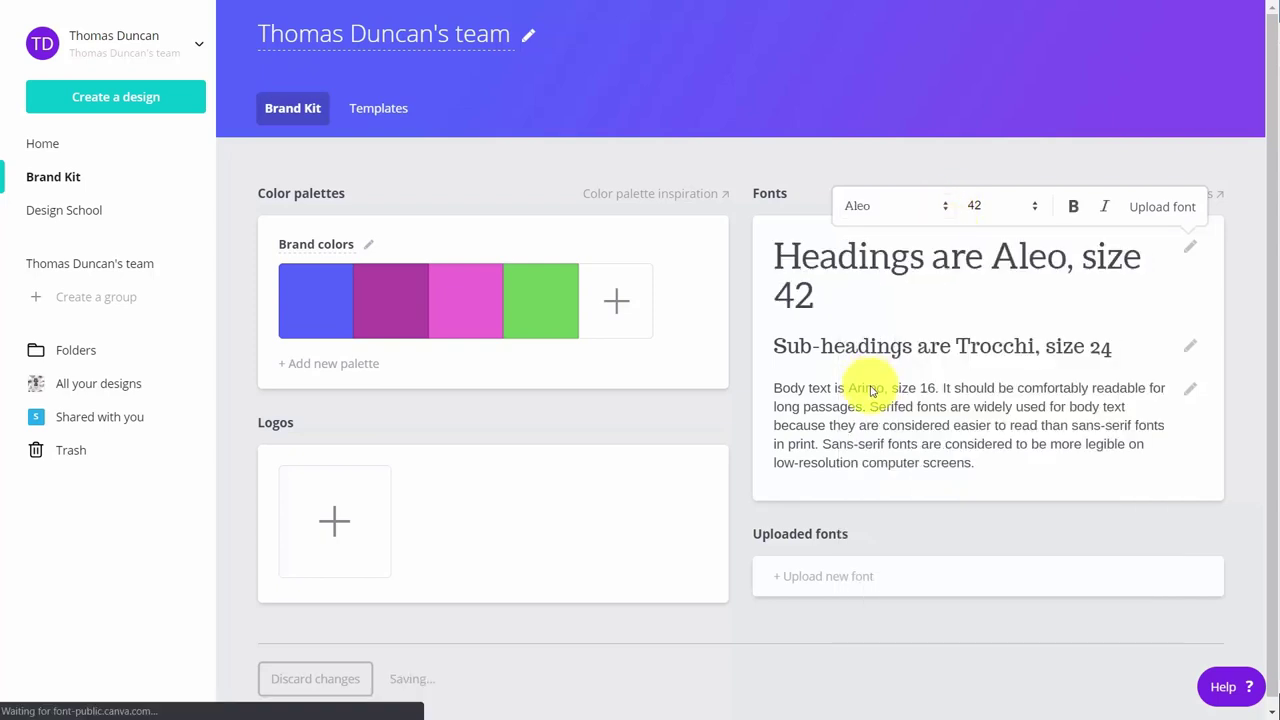
Step: Upload the Bauhaus 93 font to the Brand Kit, confirming the right to use it
click(806, 579)
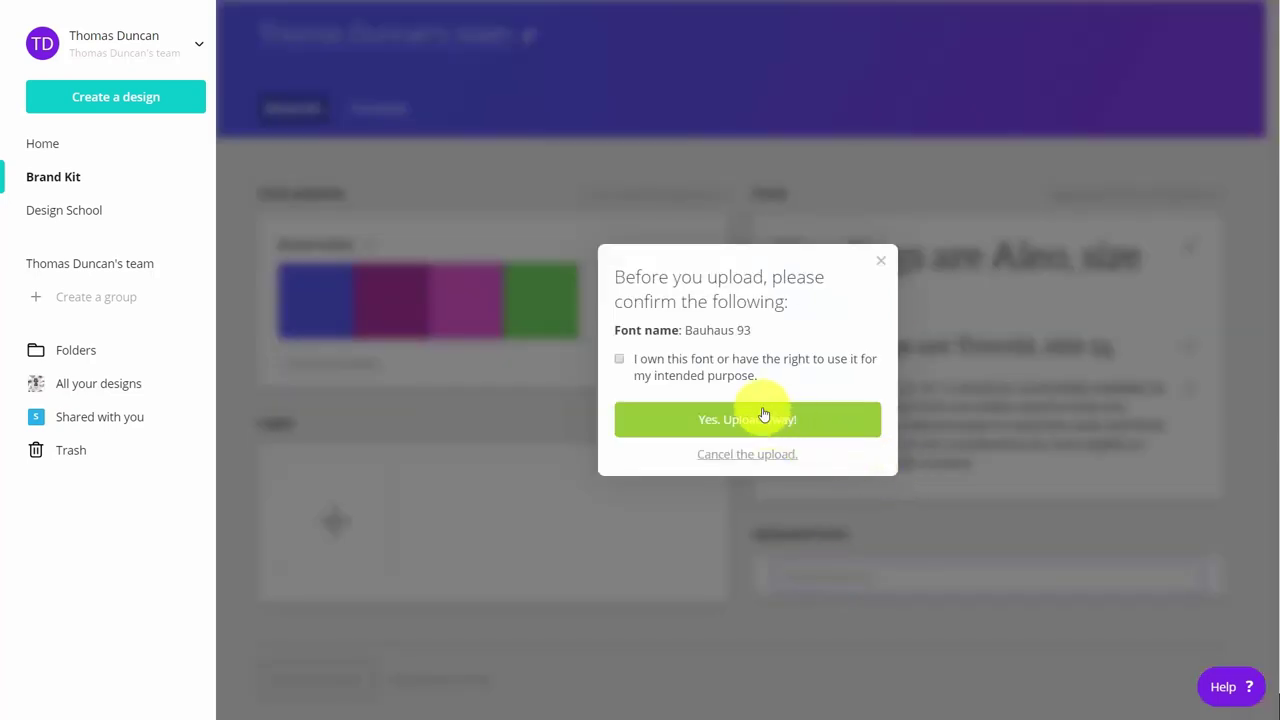
click(618, 361)
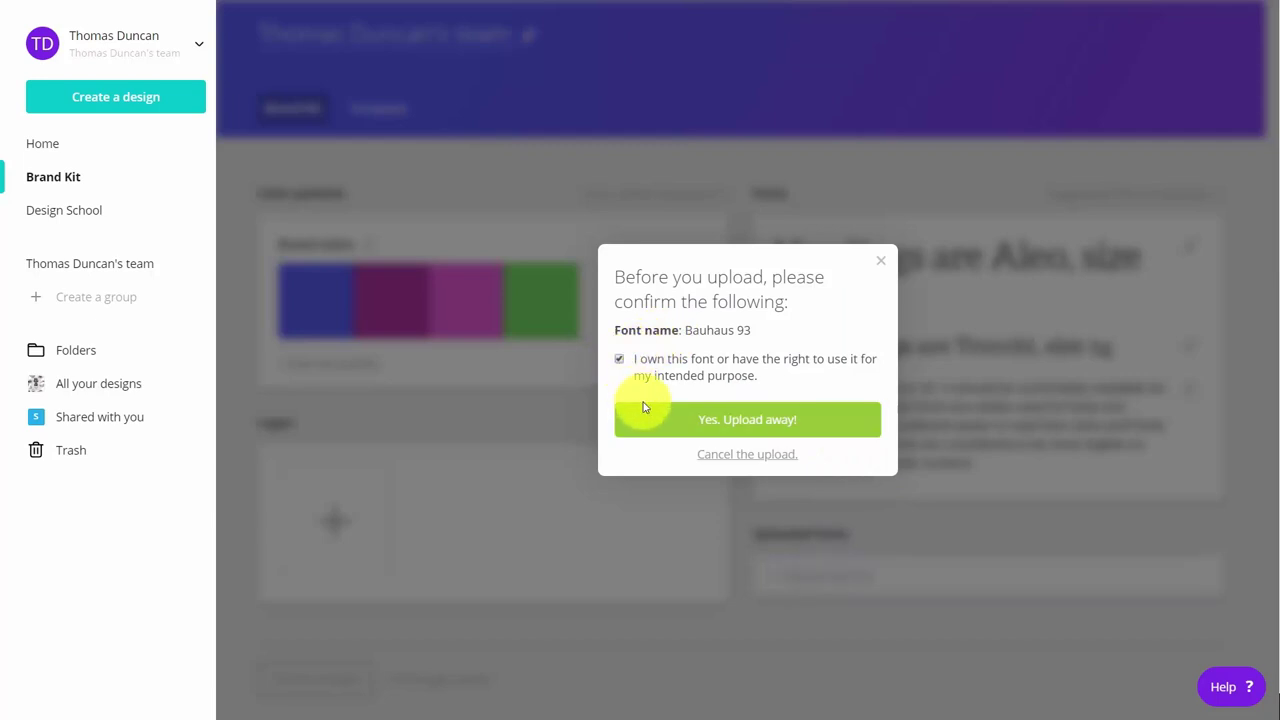
click(728, 422)
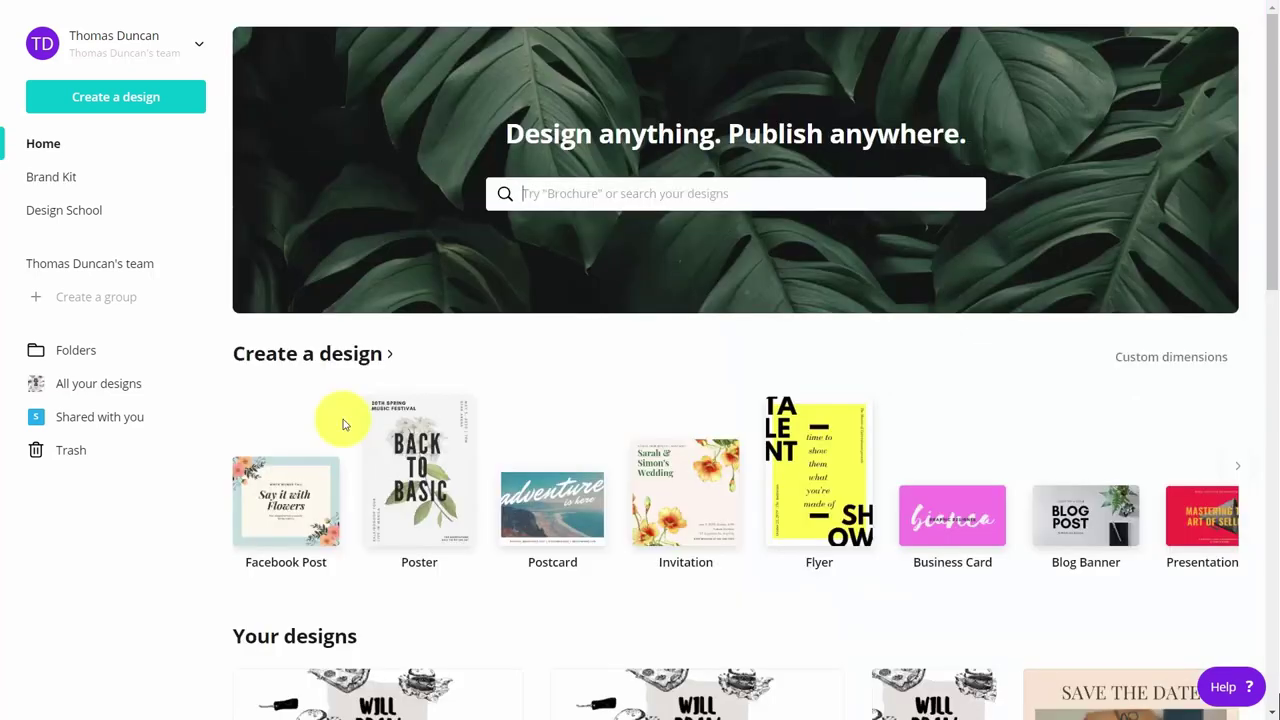
Step: Create a blank Instagram Post design and open its background color choices
click(252, 355)
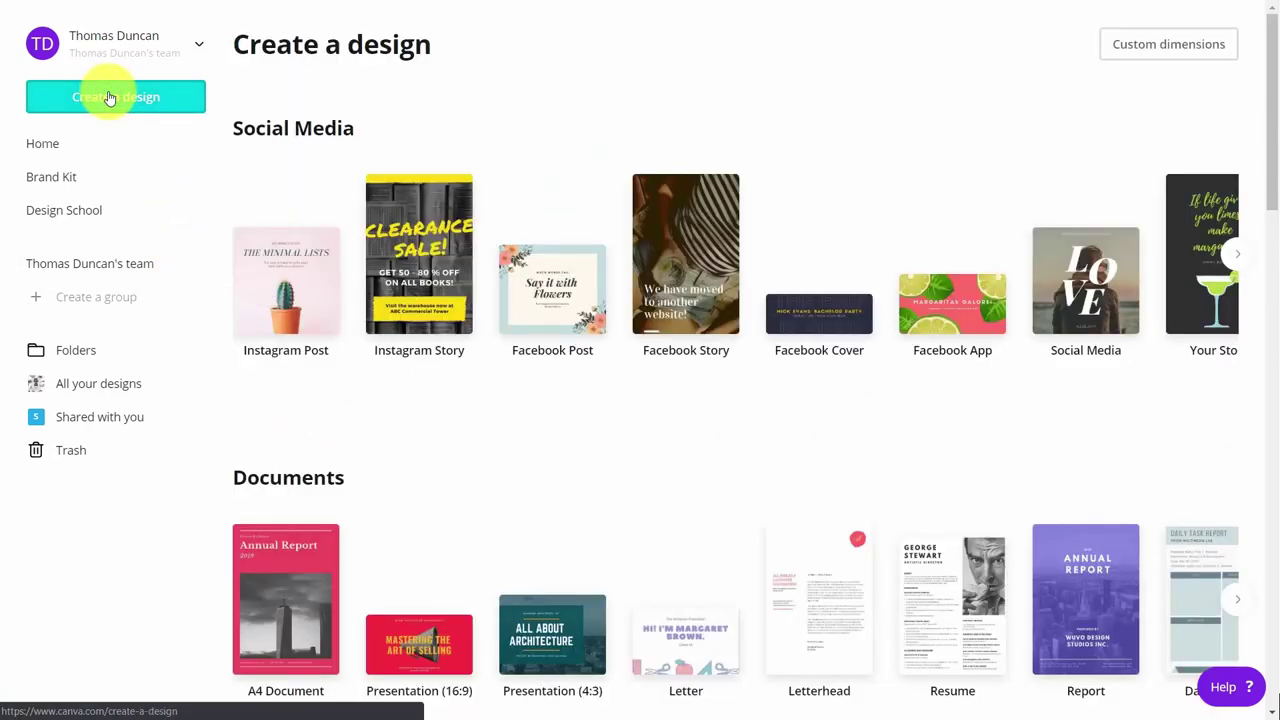
click(294, 270)
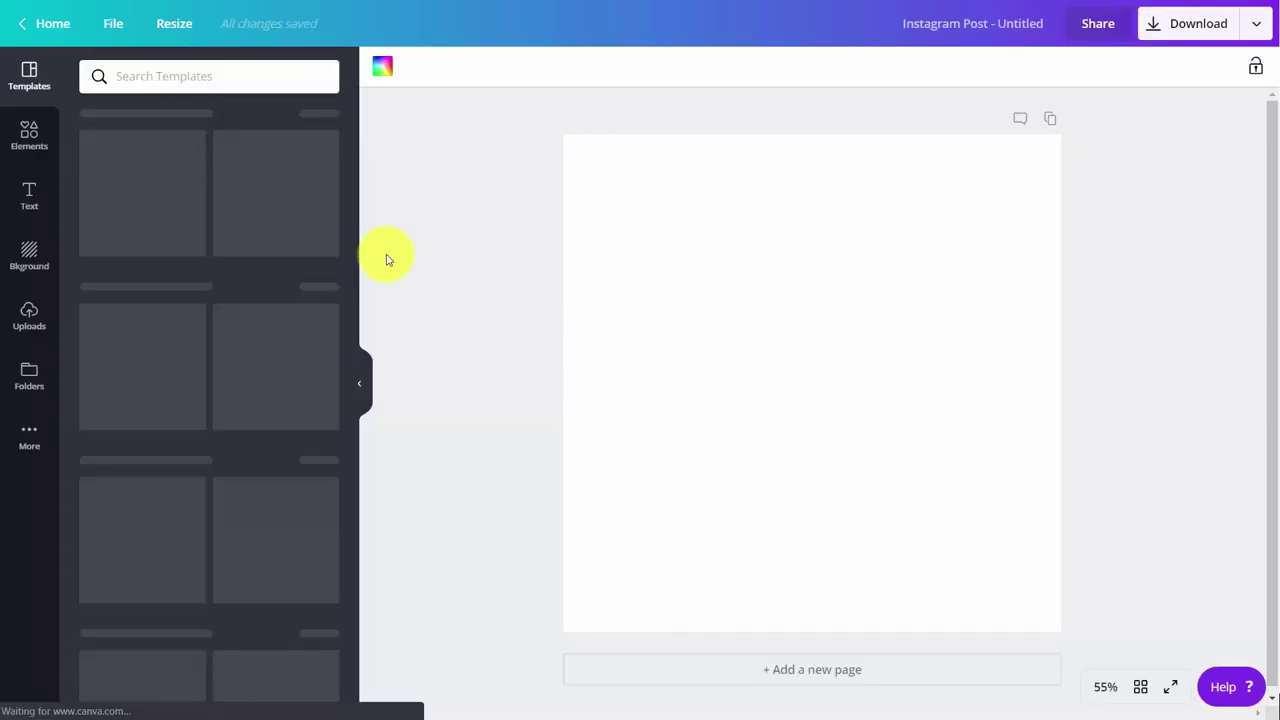
click(382, 72)
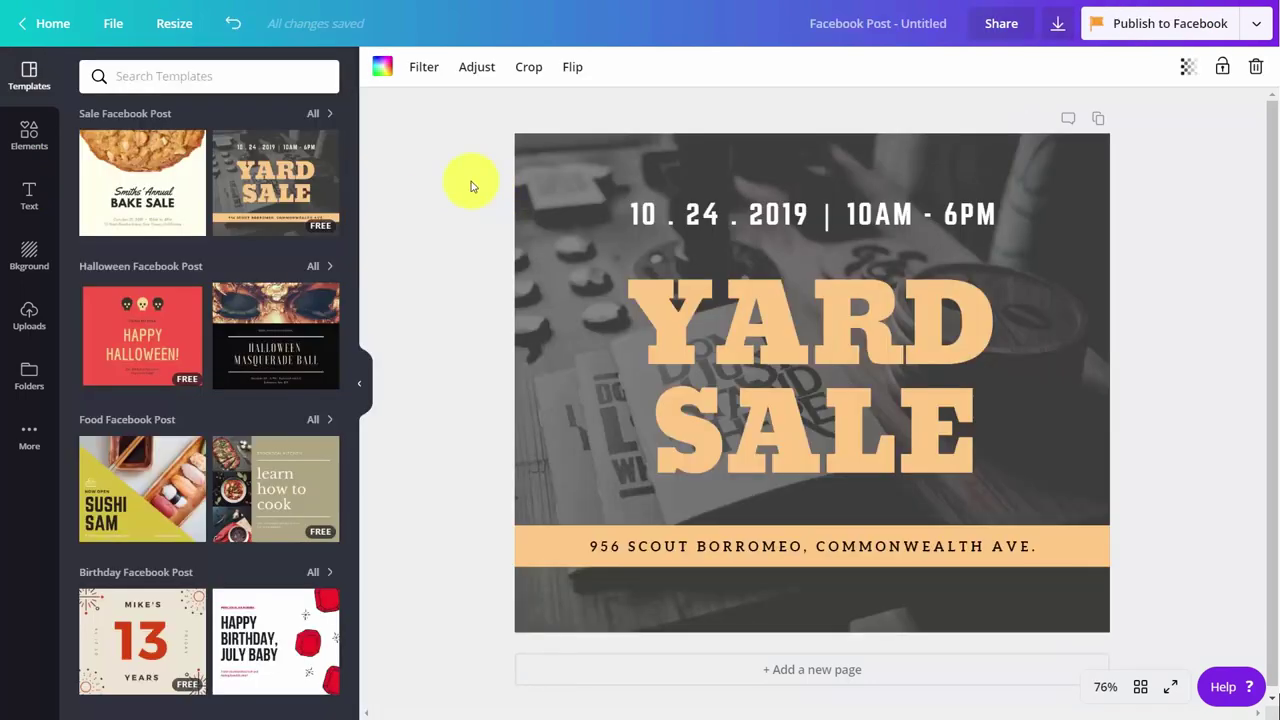
Step: Insert the QR code image from the Logos folder into the Yard Sale Facebook post
click(27, 374)
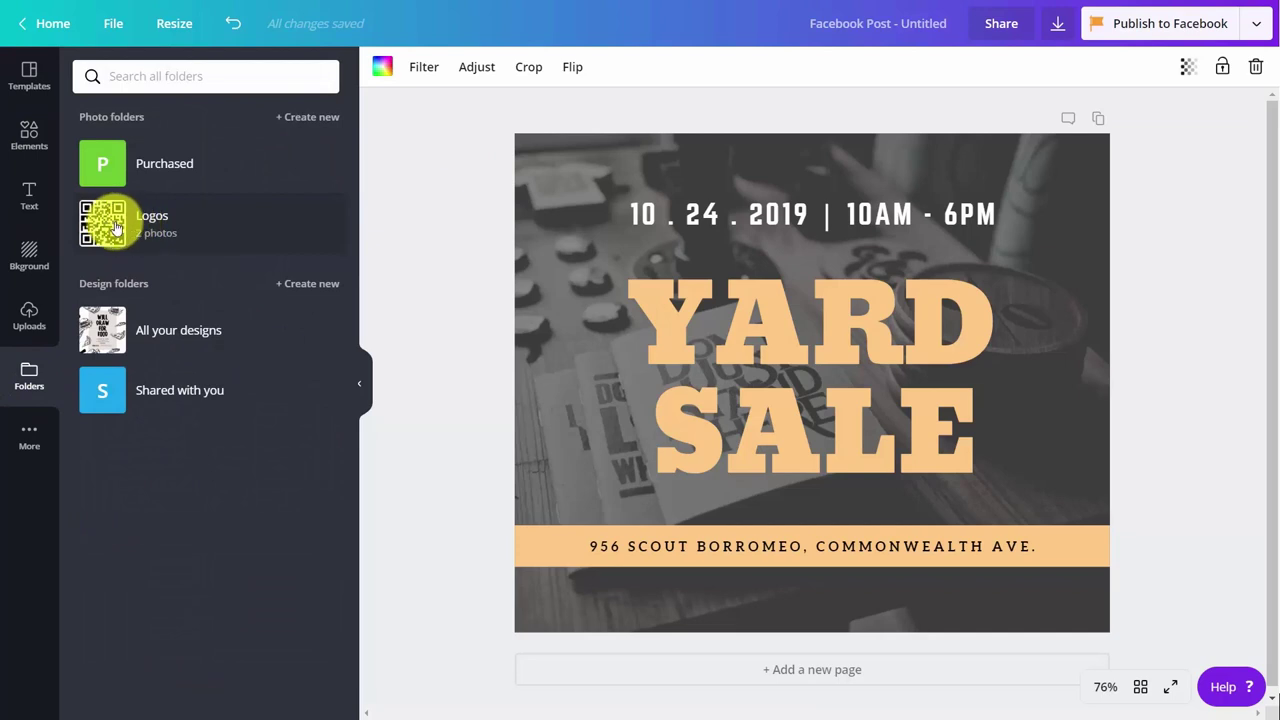
click(112, 231)
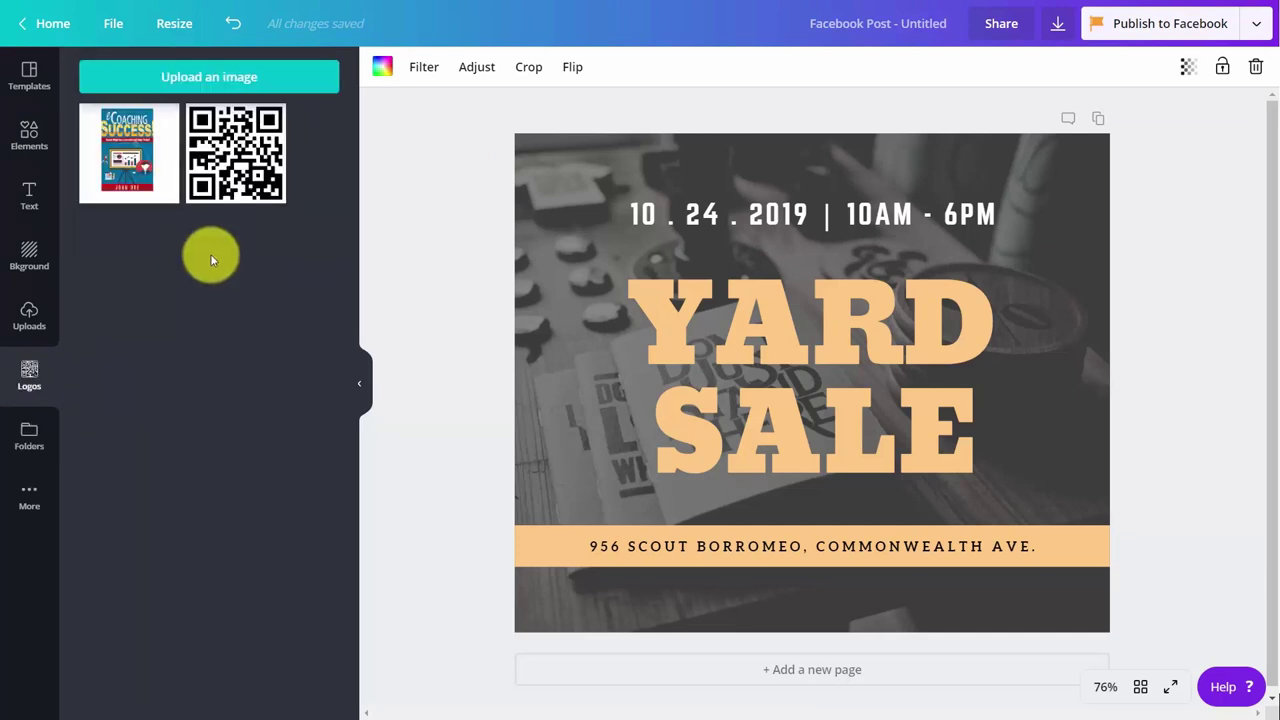
click(238, 163)
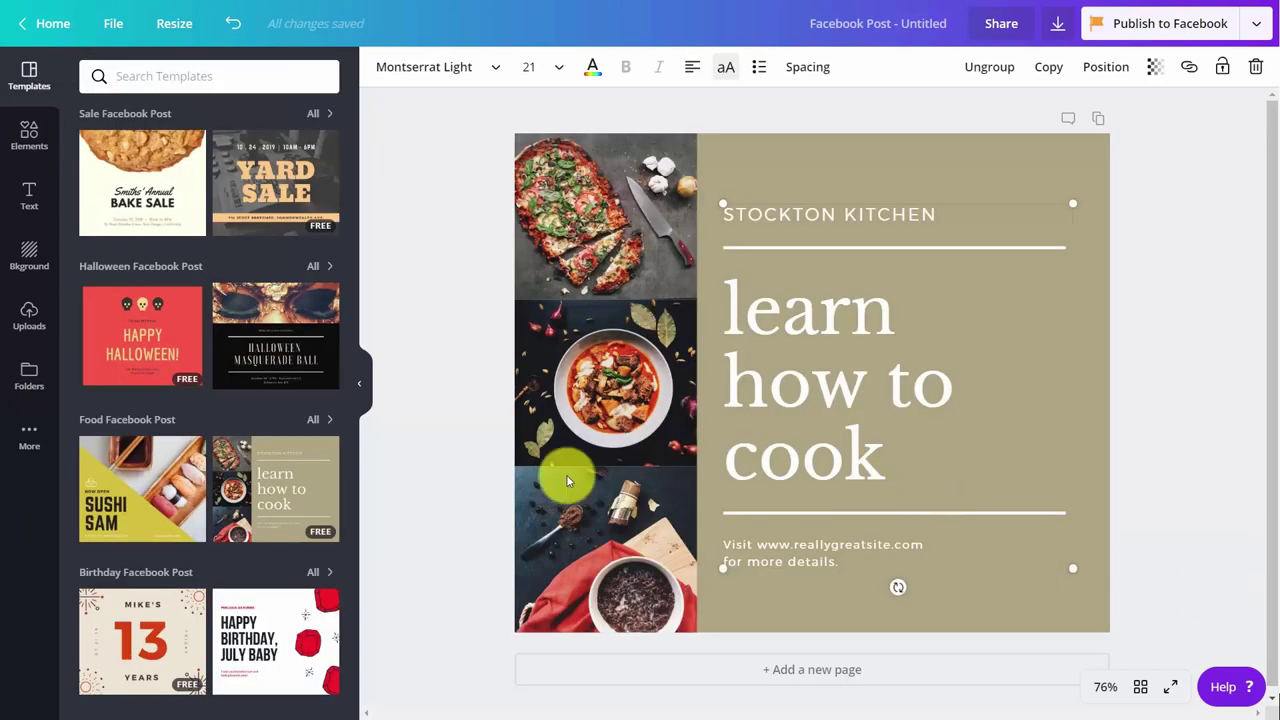
Step: Examine the brand fonts and uploaded fonts offered for the selected text in the cooking Facebook post
click(493, 67)
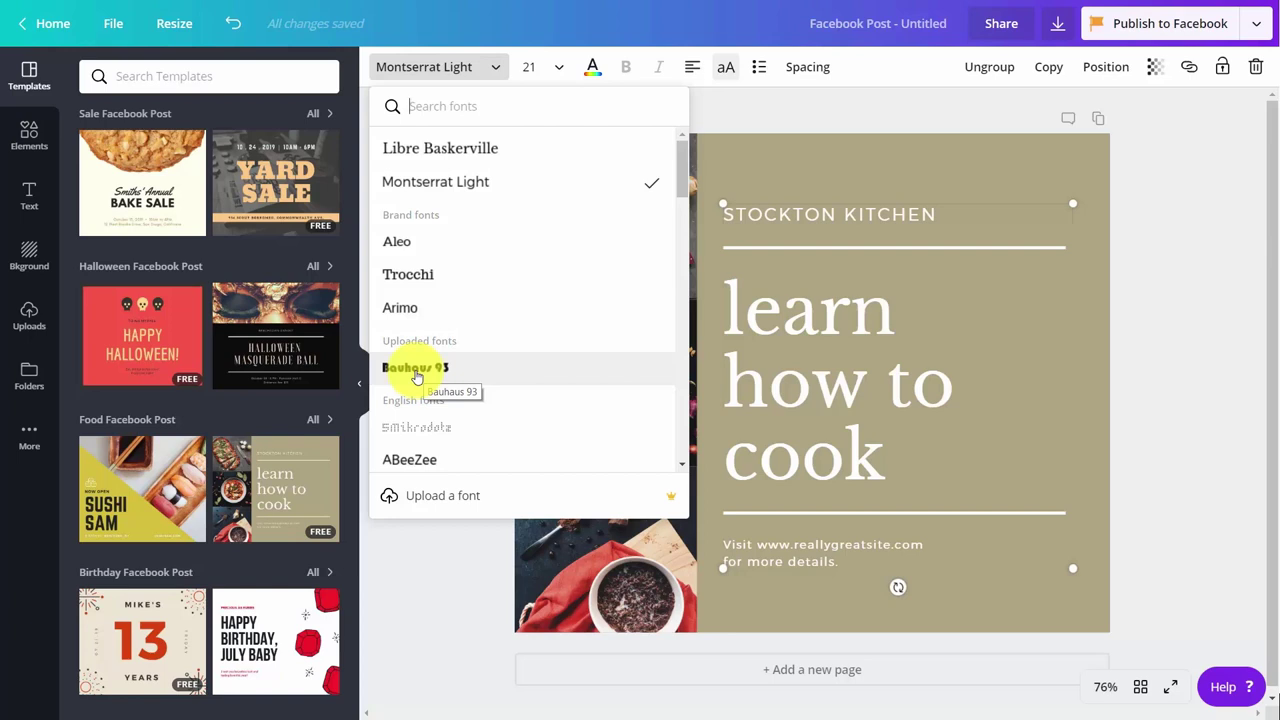
click(441, 229)
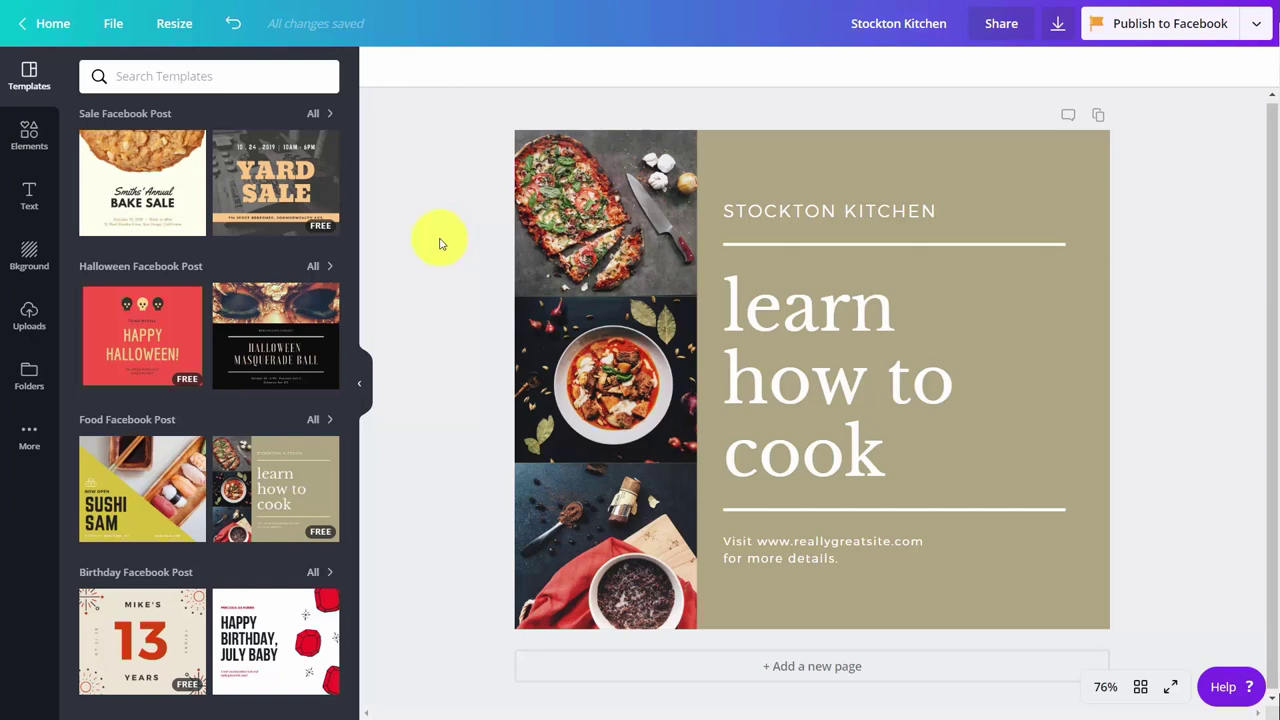
Step: Choose Animation (MP4/GIF) as the download file type for the Stockton Kitchen design
click(1055, 28)
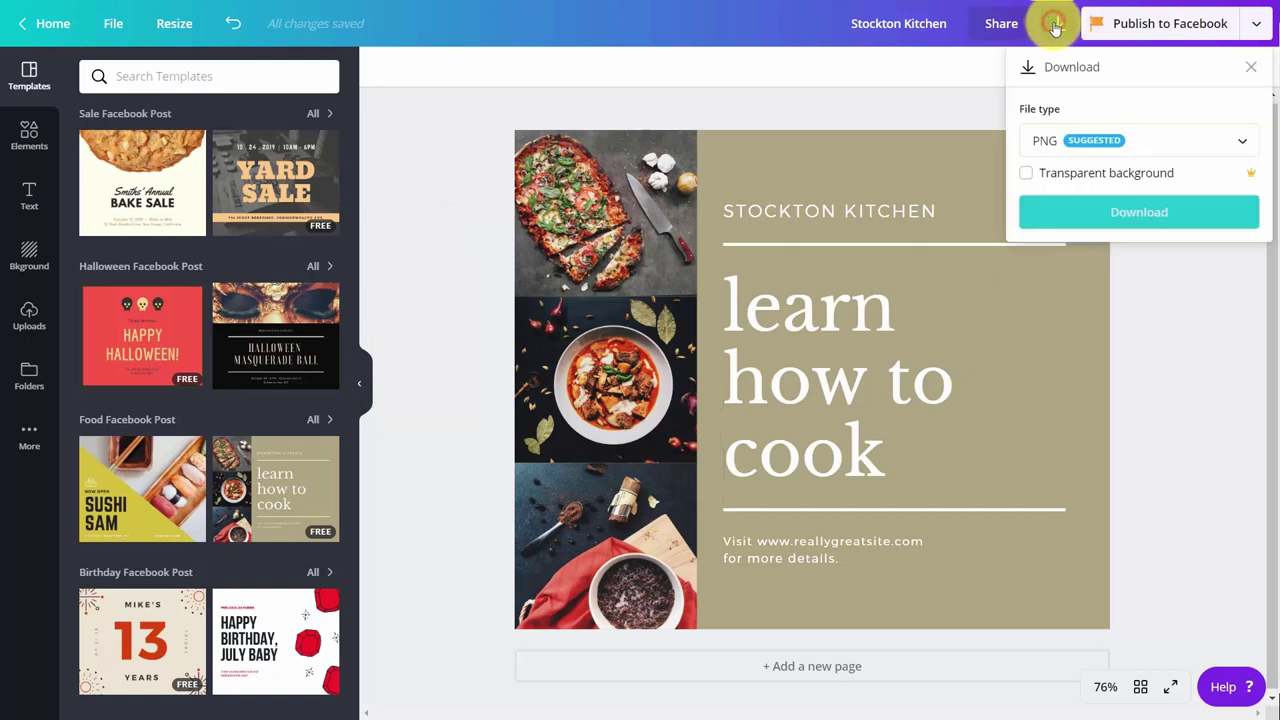
click(1187, 153)
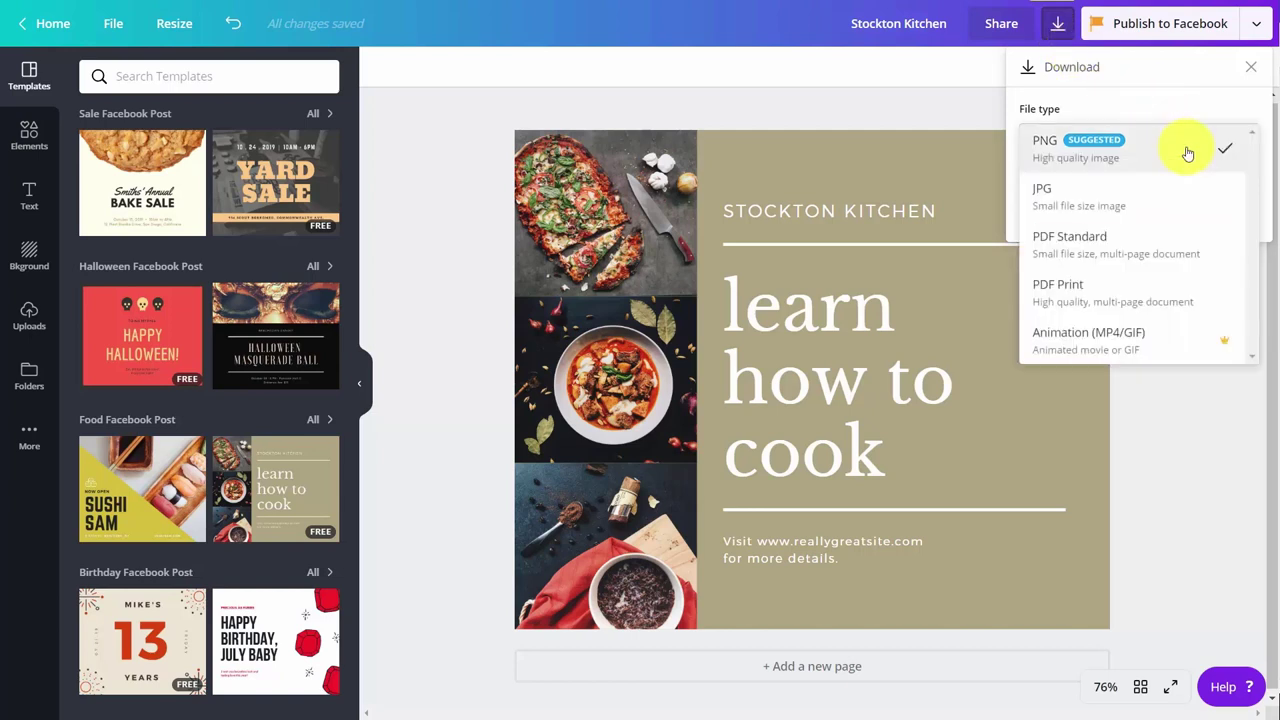
click(1108, 346)
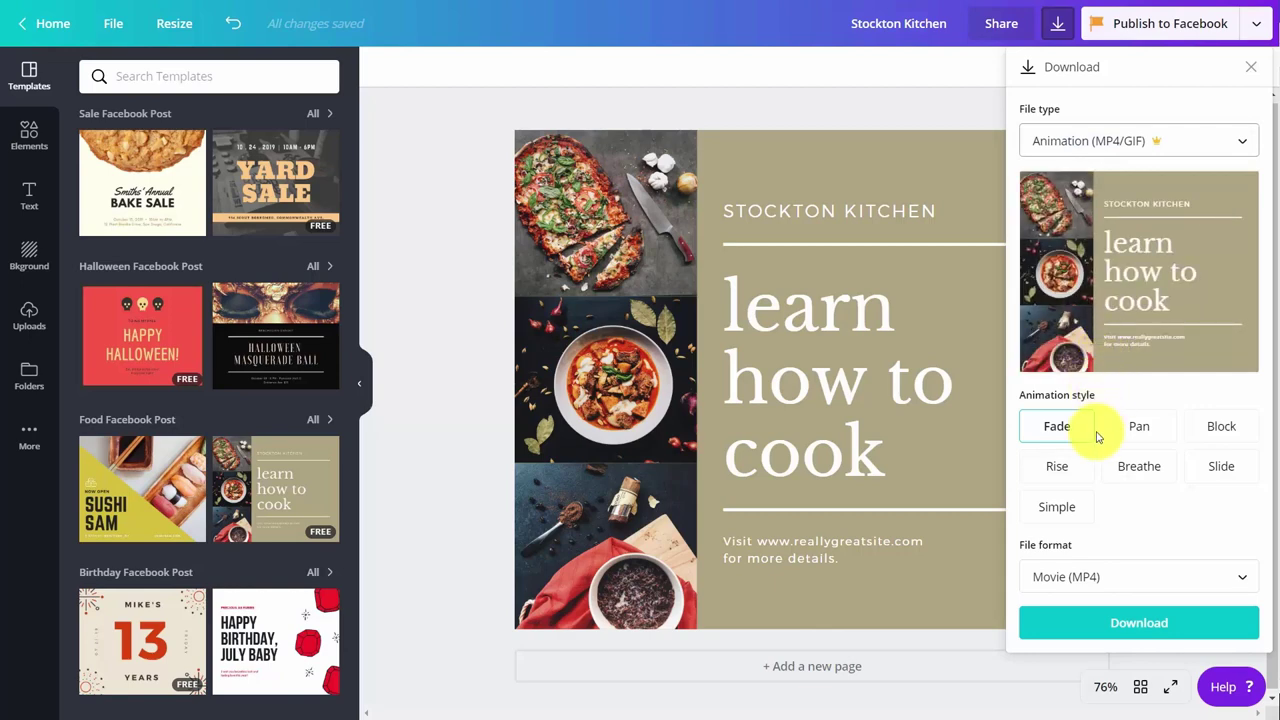
Step: Preview the Pan, Block, Rise, Breathe, Slide and Simple animation styles on the design
click(1146, 439)
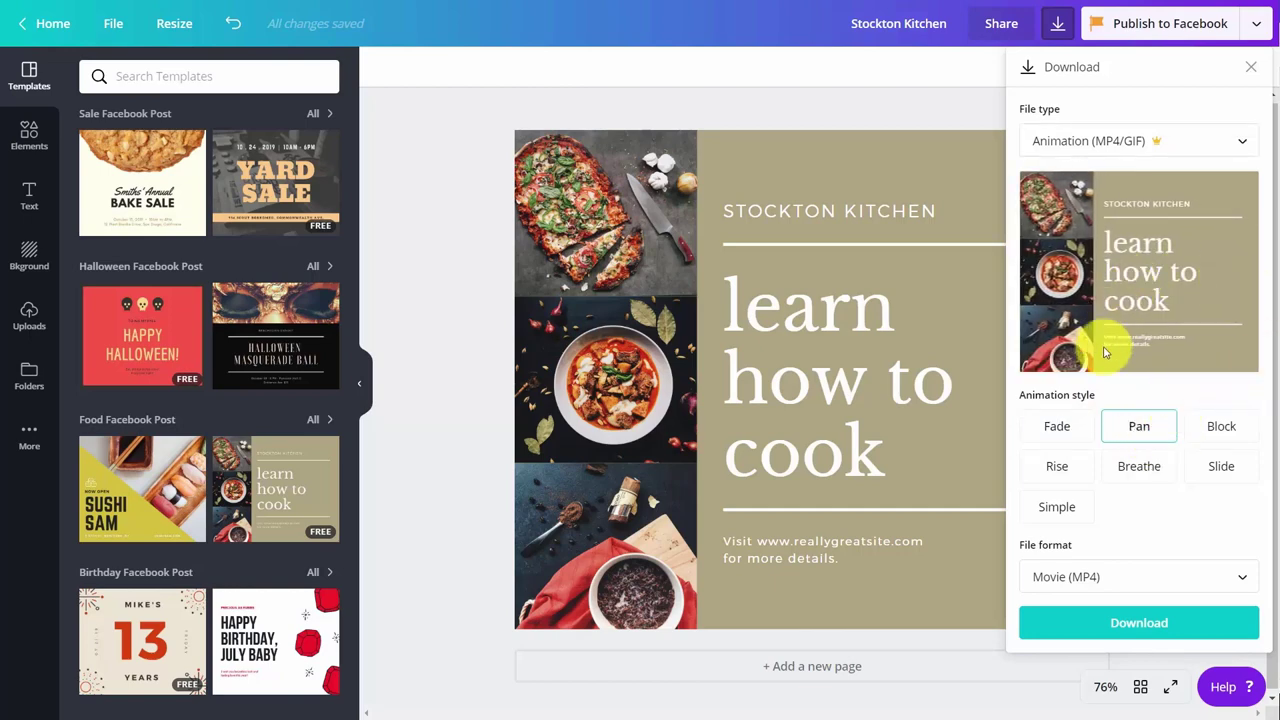
click(1213, 430)
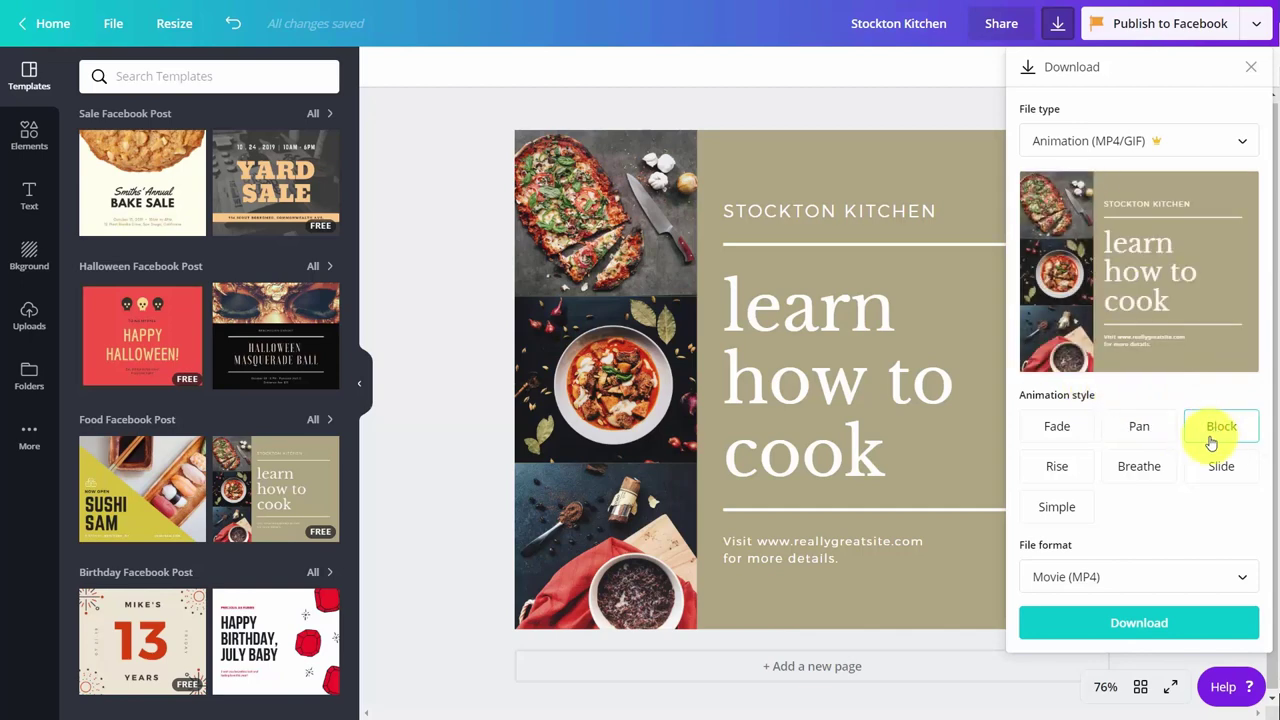
click(1075, 476)
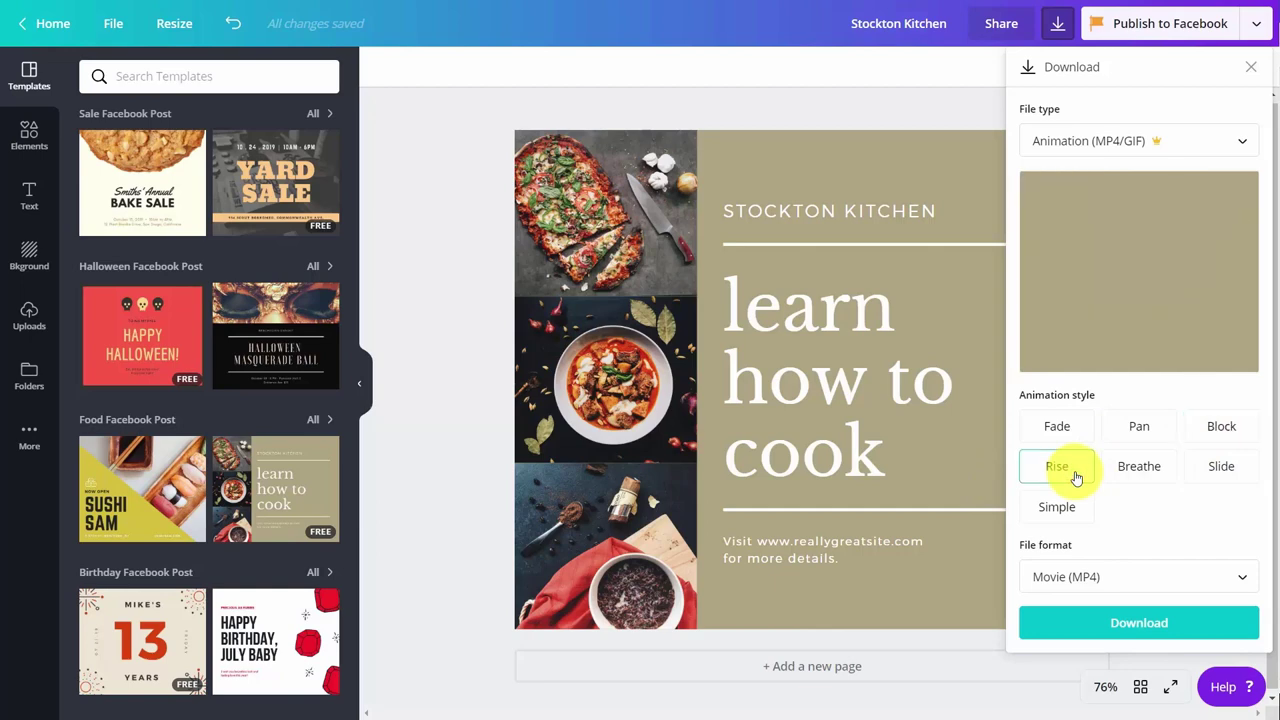
click(1108, 477)
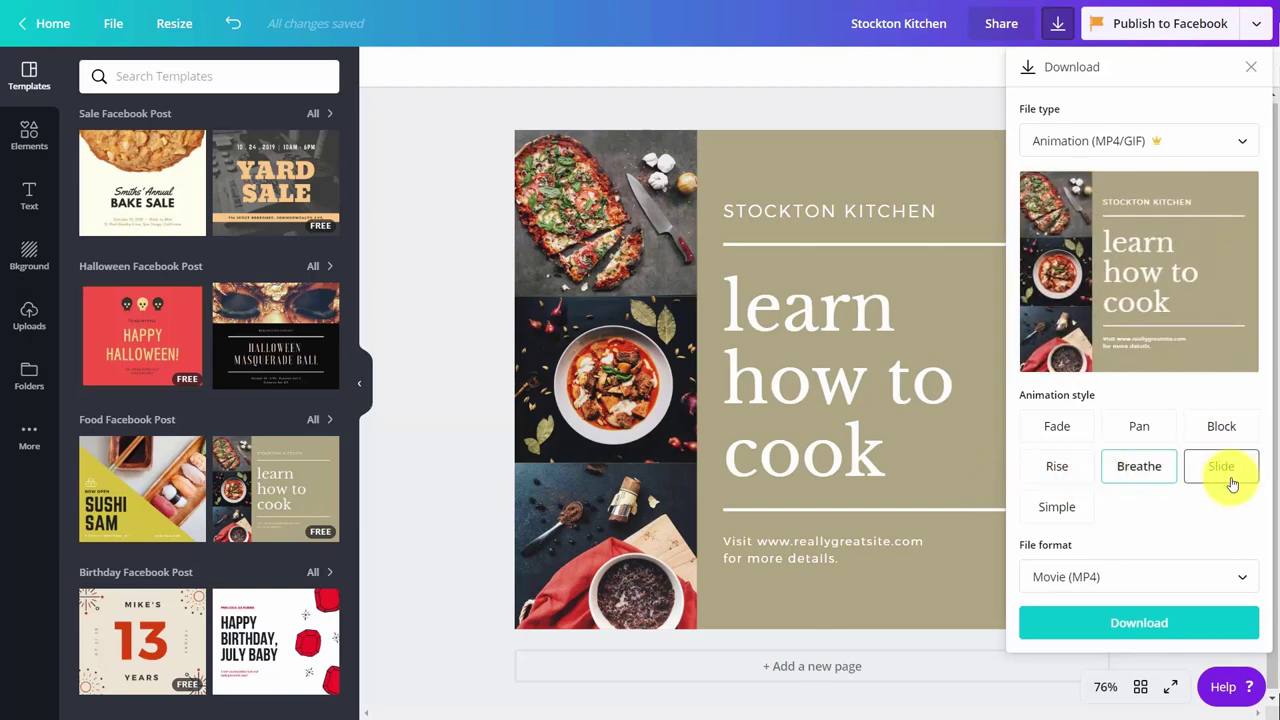
click(1232, 480)
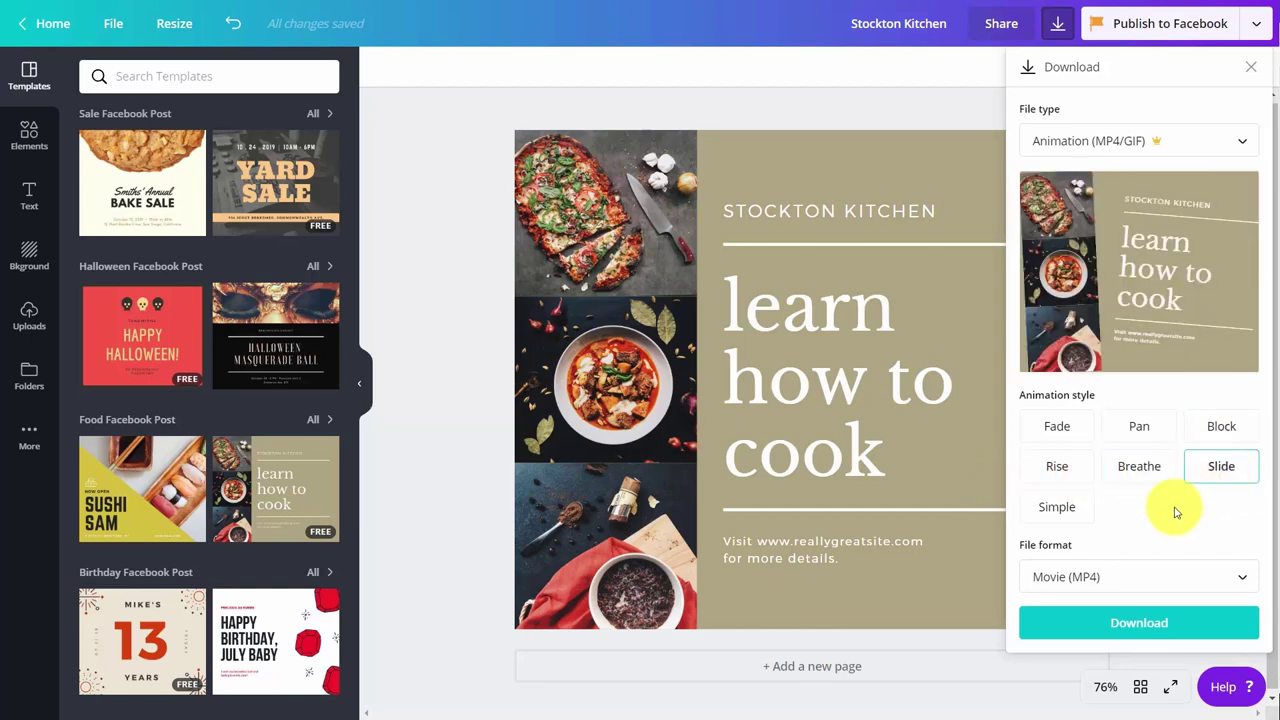
click(1061, 512)
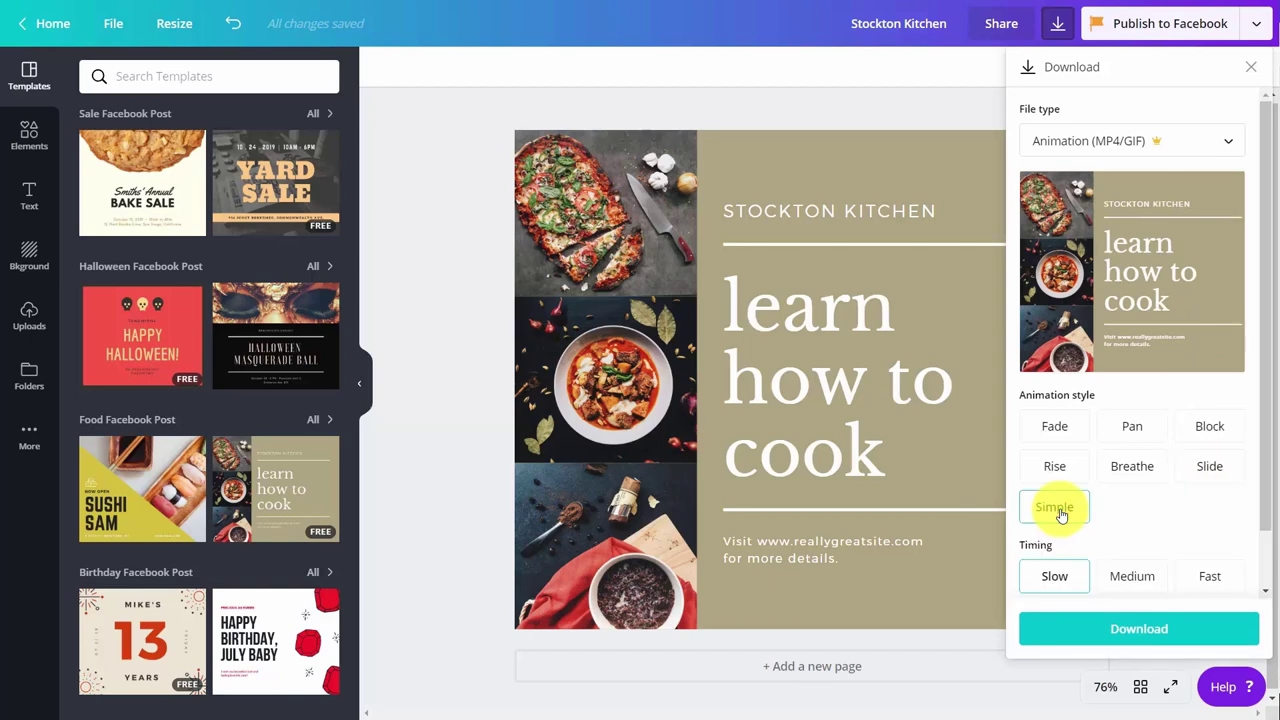
Step: Download the design as an Animated GIF in the Breathe style, save it as animation.gif and open the file
click(1131, 466)
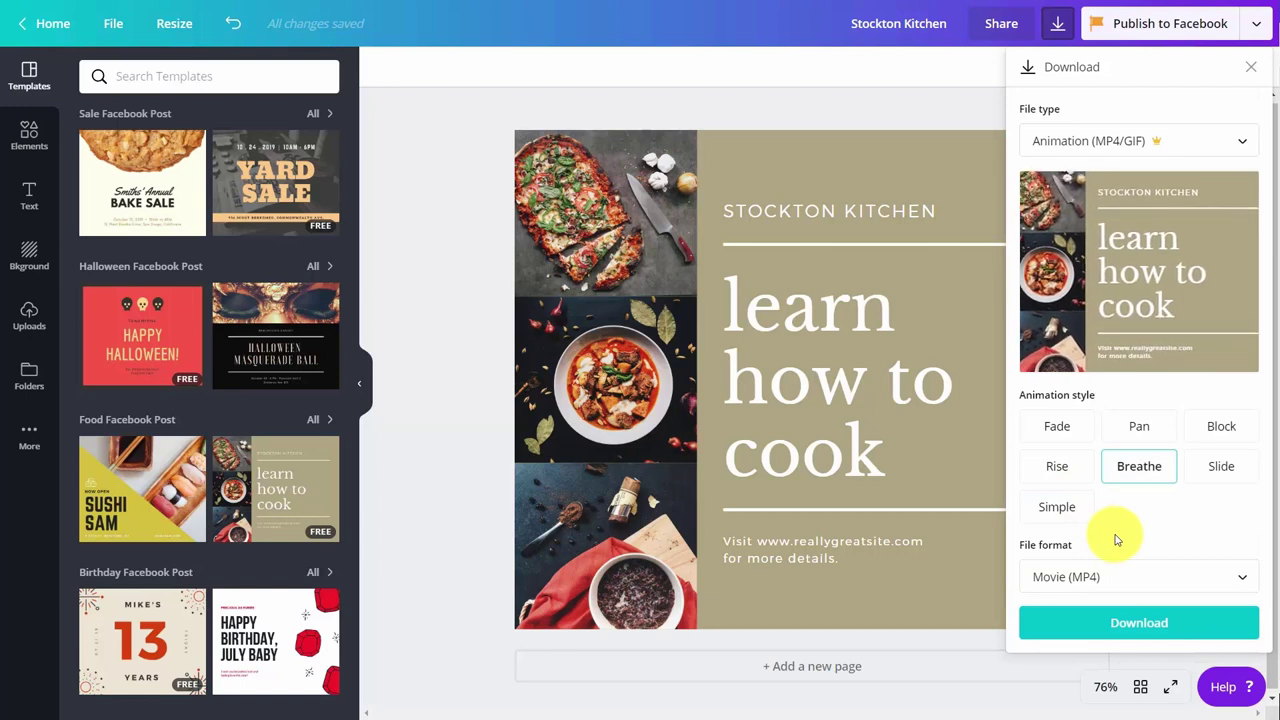
click(1162, 578)
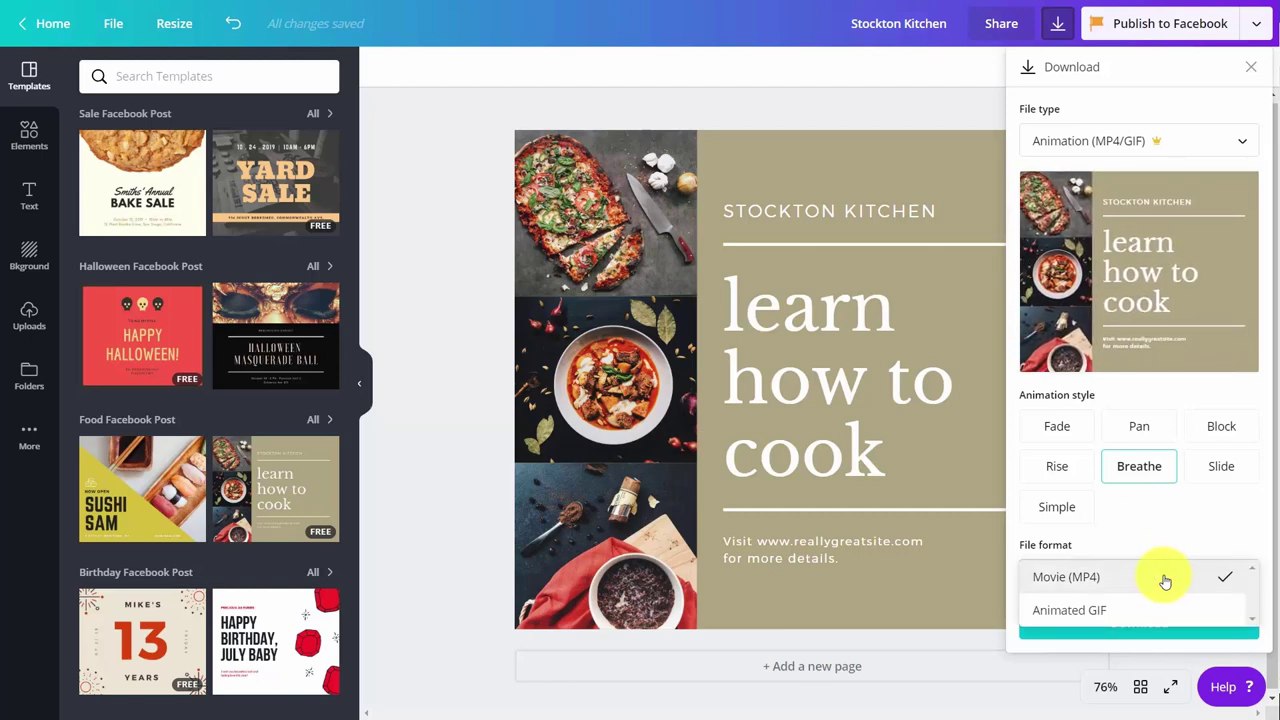
click(1095, 610)
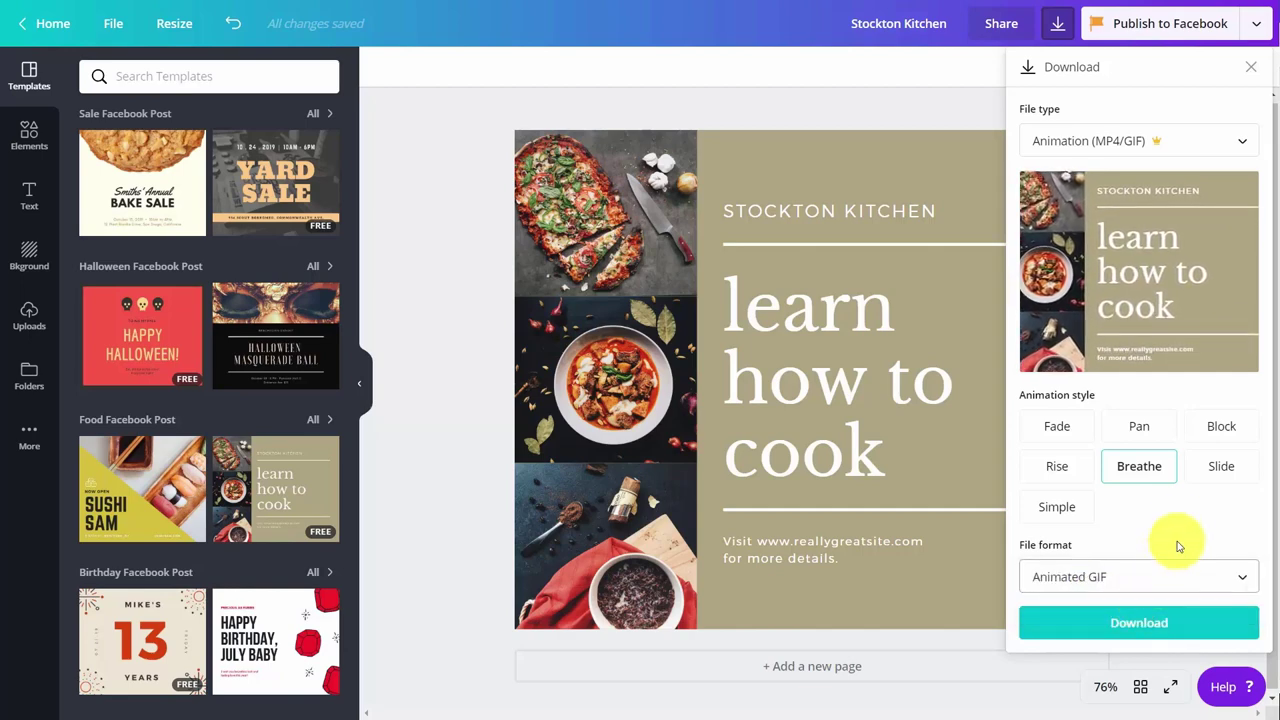
click(1141, 624)
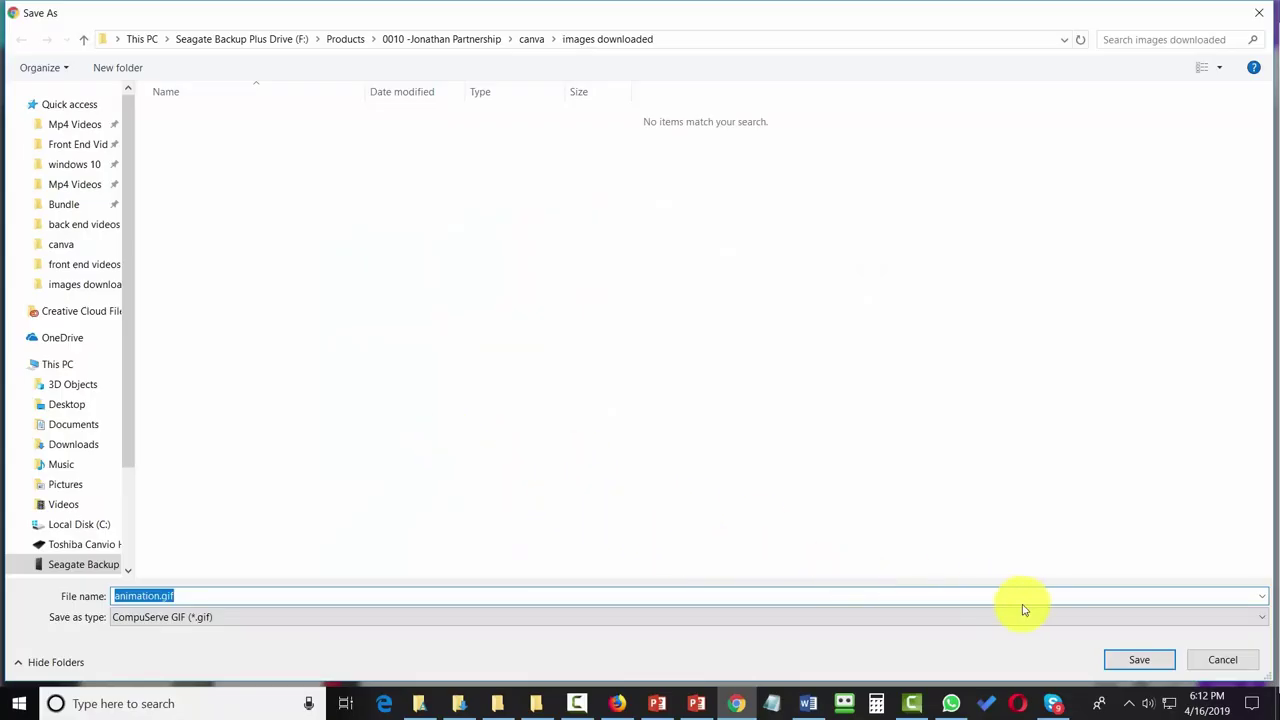
click(1146, 665)
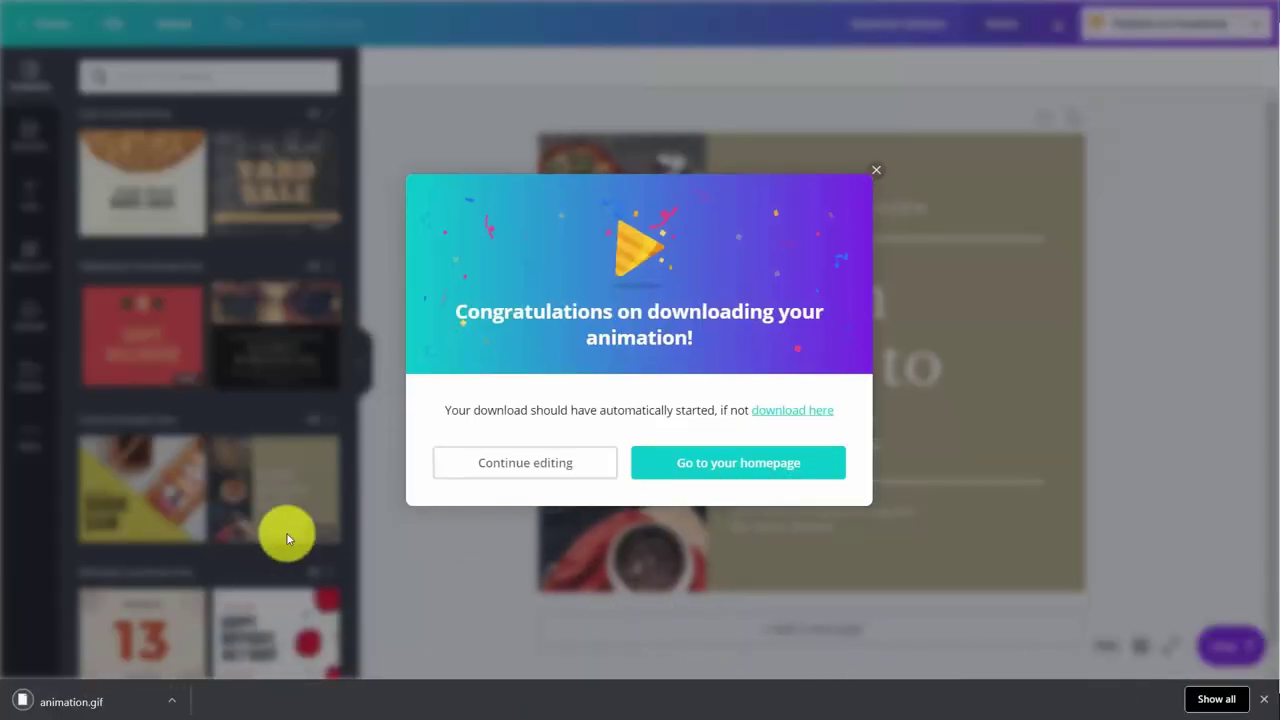
click(80, 703)
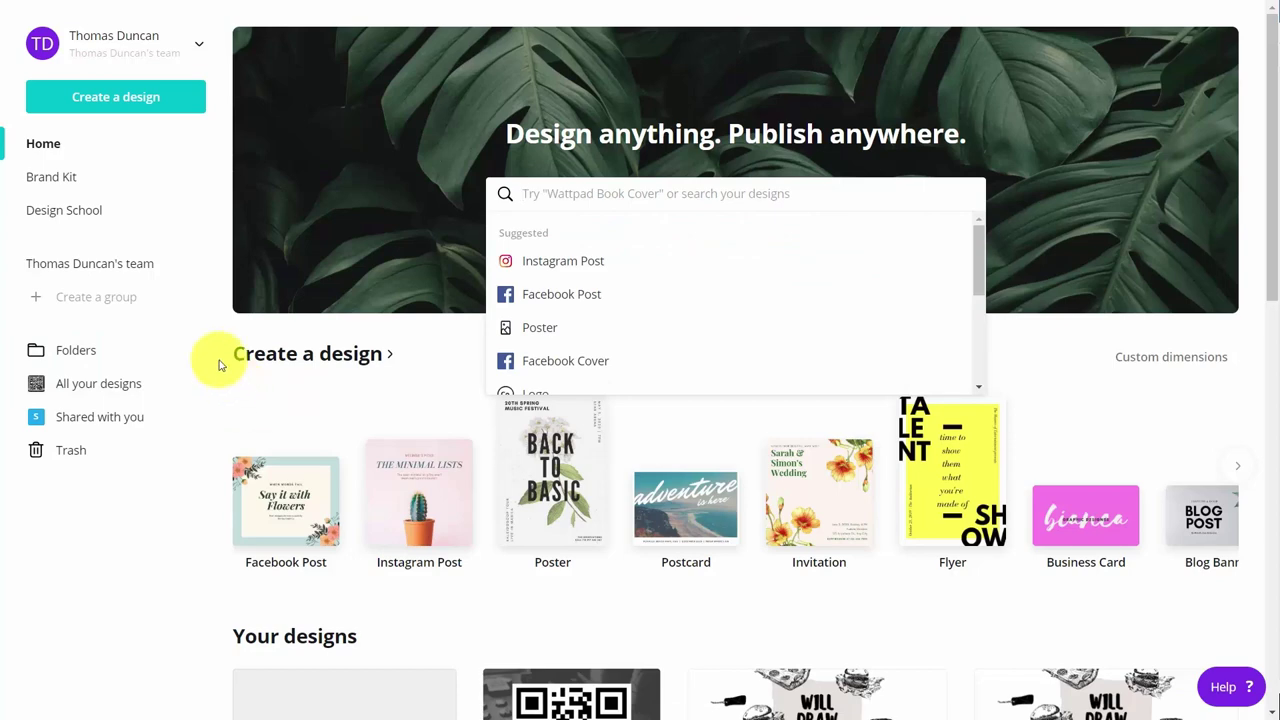
Step: Create a blank Facebook Post design and bring up the elements library
click(107, 100)
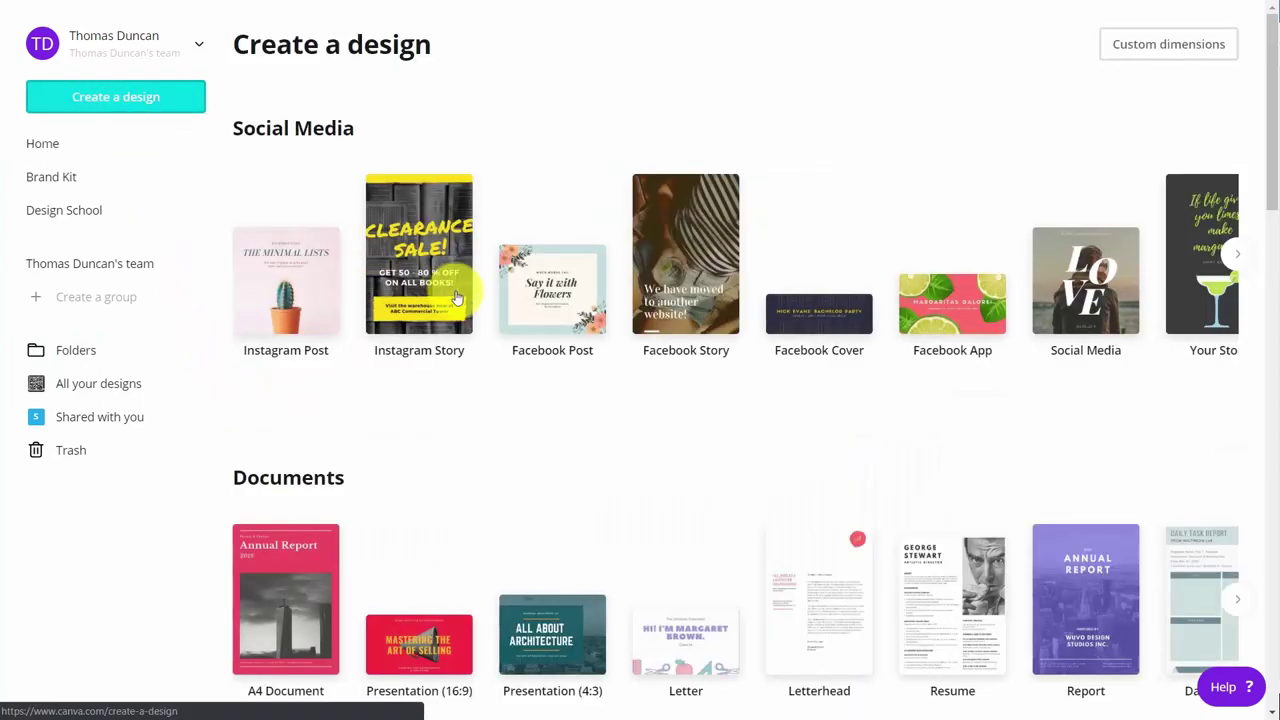
click(524, 297)
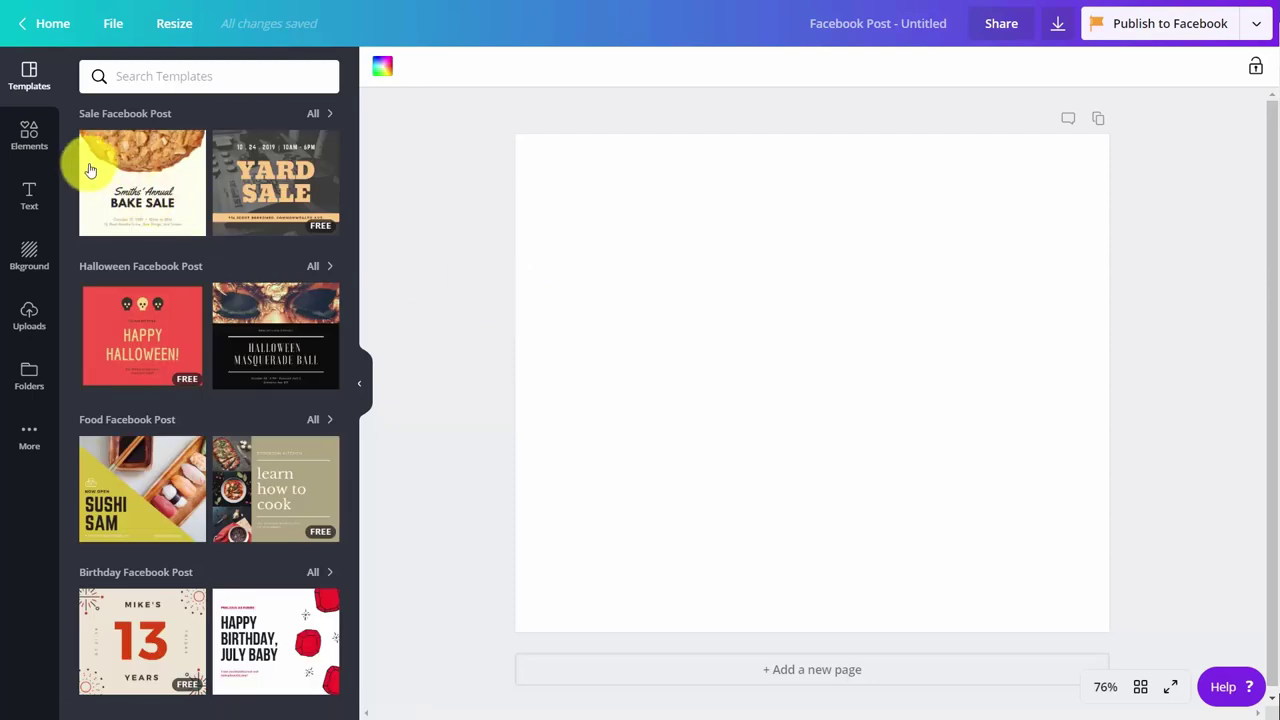
click(20, 139)
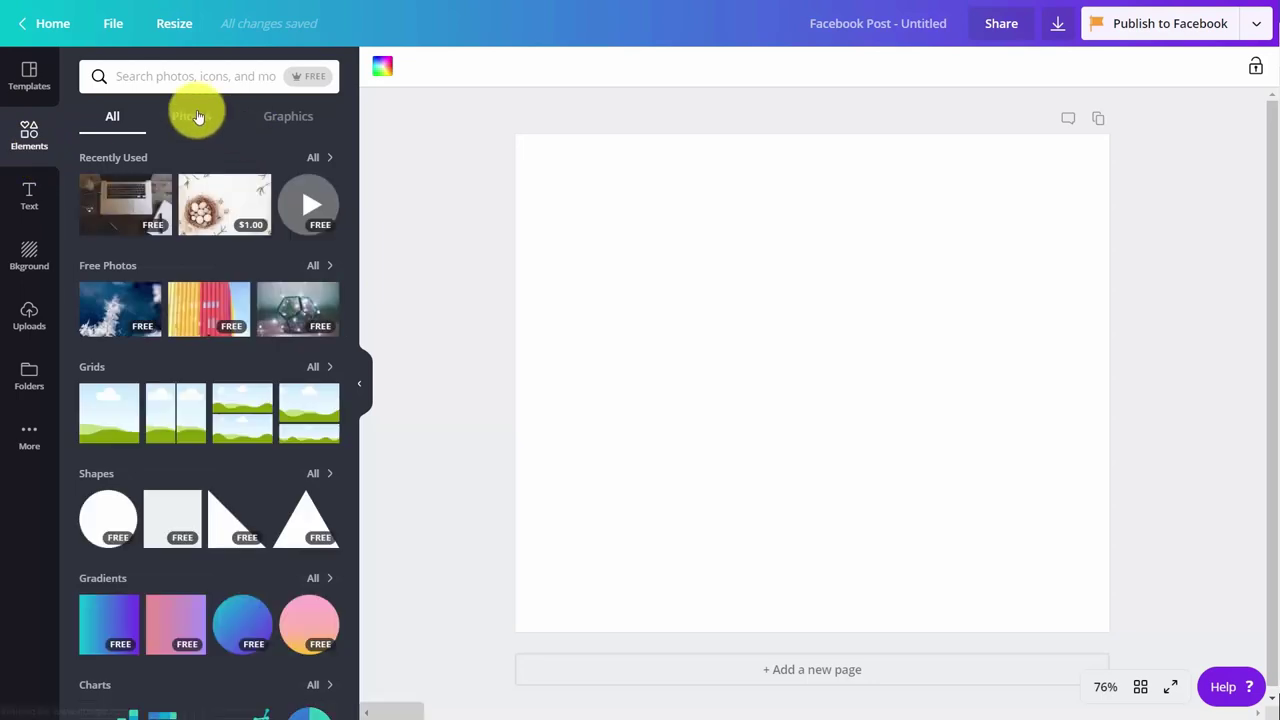
Step: Search the photo library for "laptop" with the Canva for Work free filter on and add the black laptop photo to the page
click(194, 121)
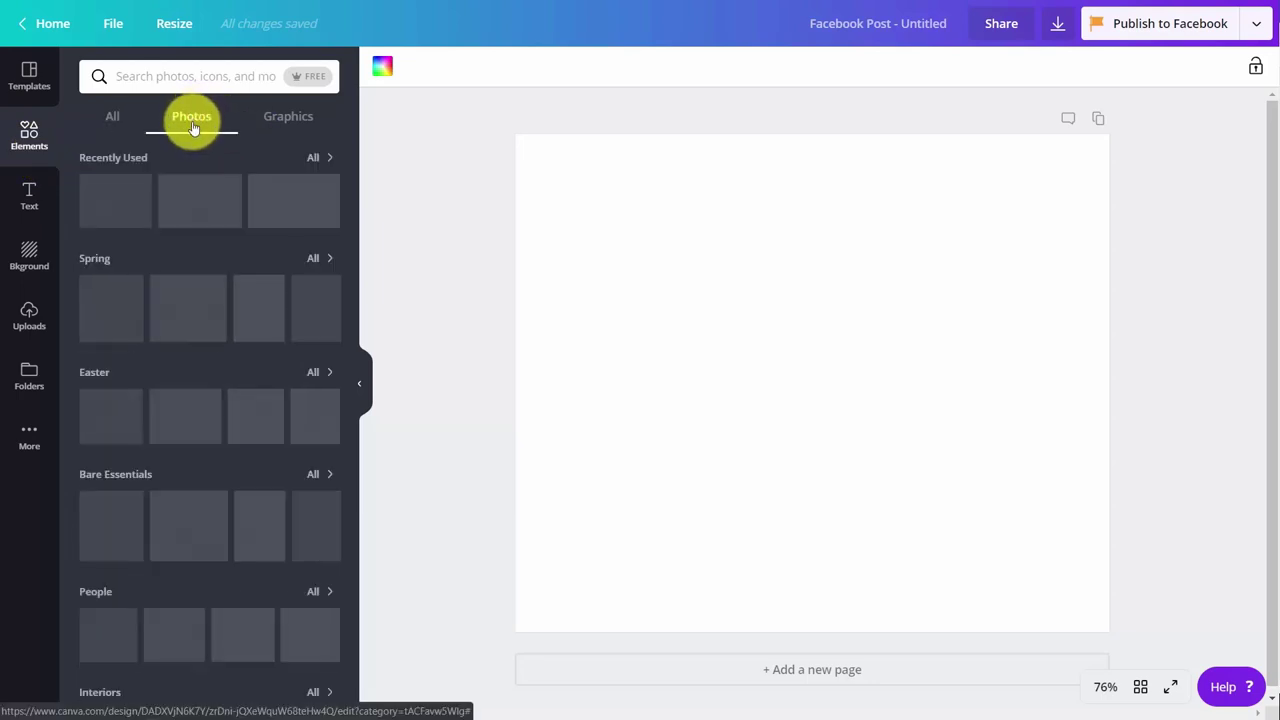
click(298, 78)
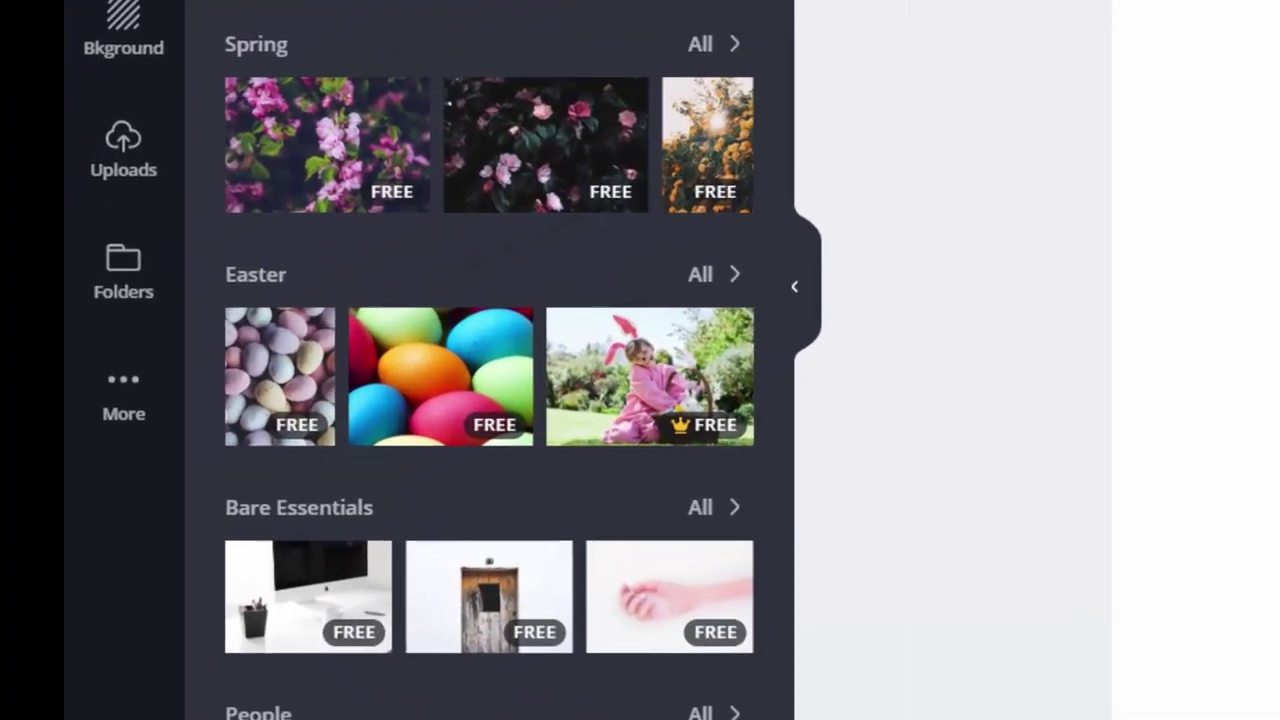
mouse_move(697, 436)
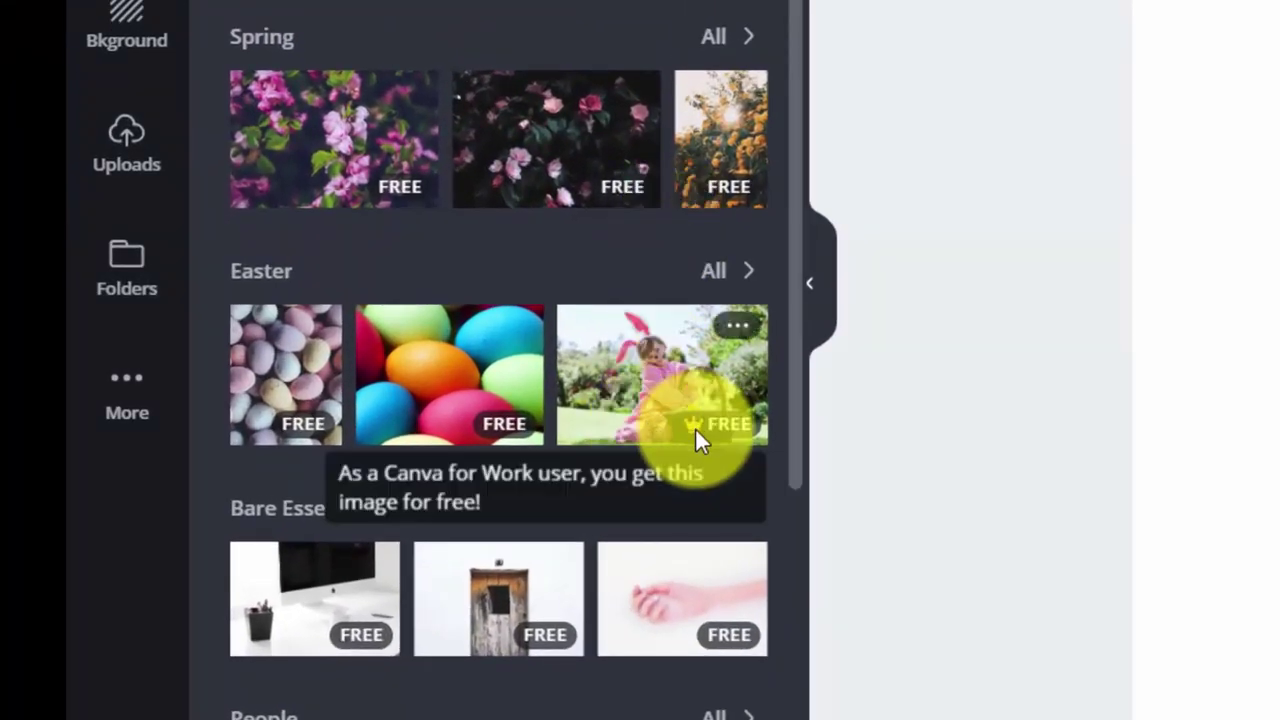
scroll(695, 431, down, 10)
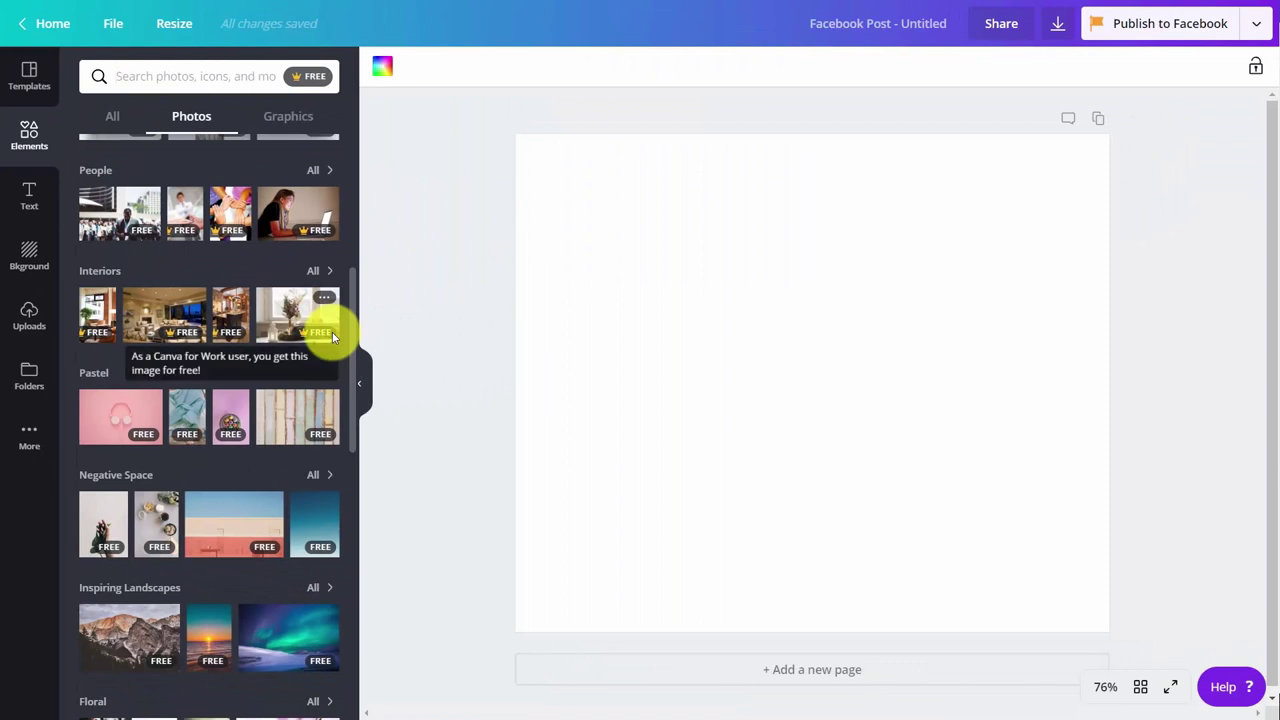
text(laptop)
key(Return)
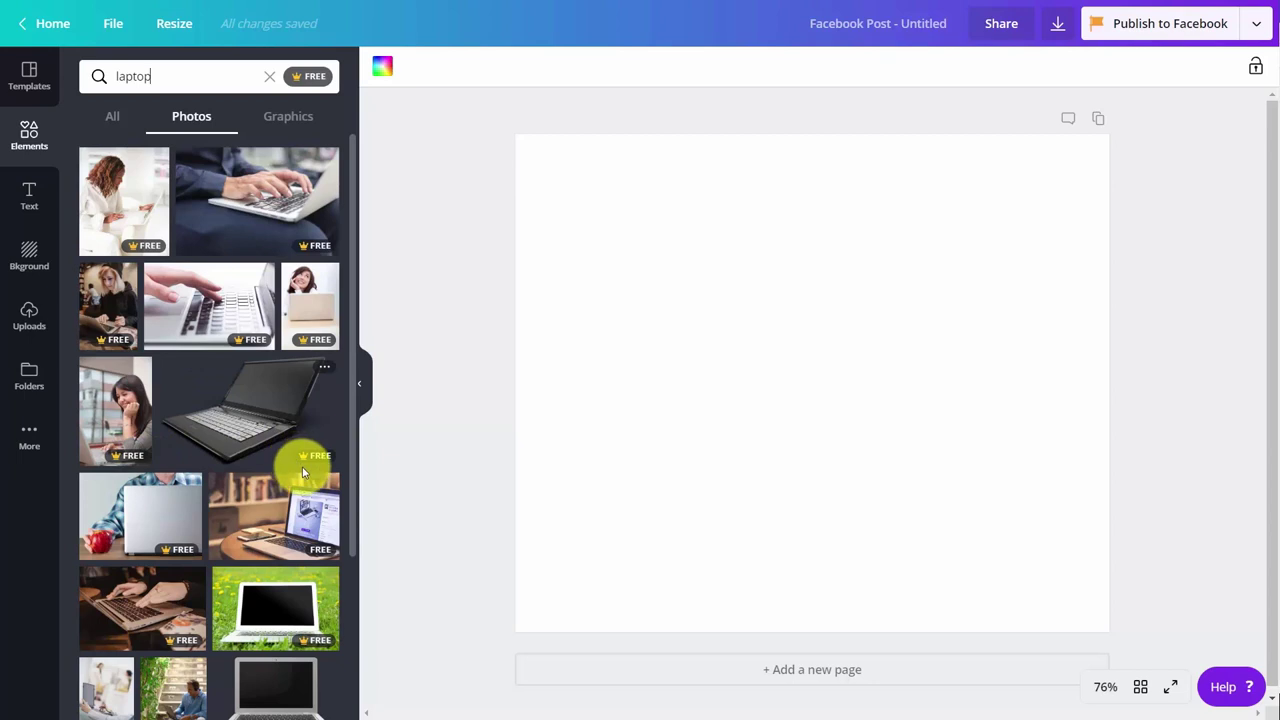
click(285, 400)
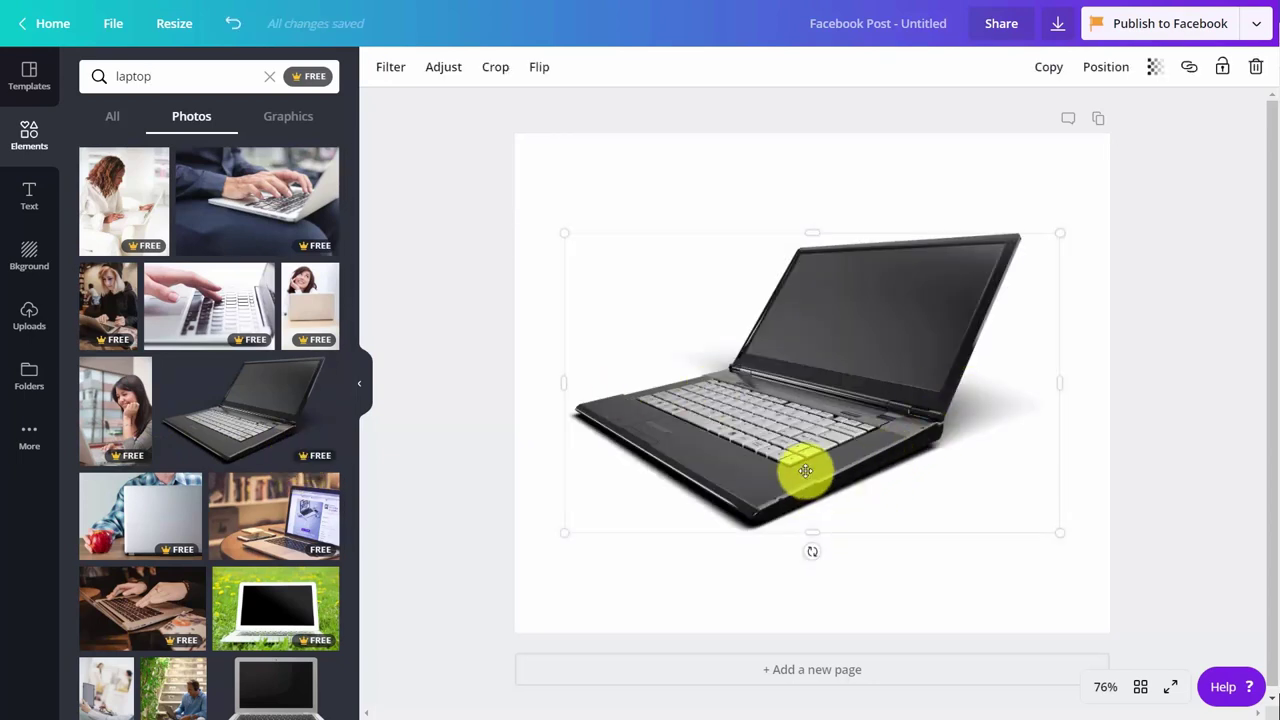
Step: Apply the Festive filter to the laptop photo and set its tint to 45
click(392, 70)
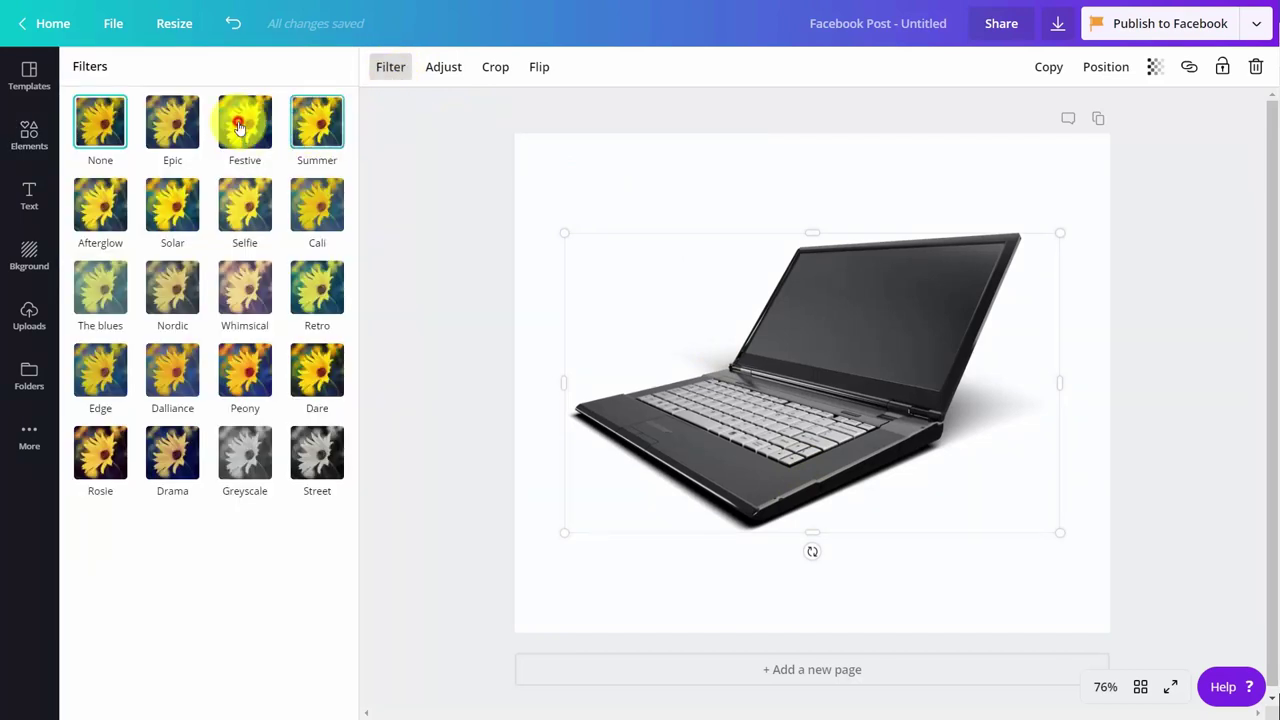
click(246, 122)
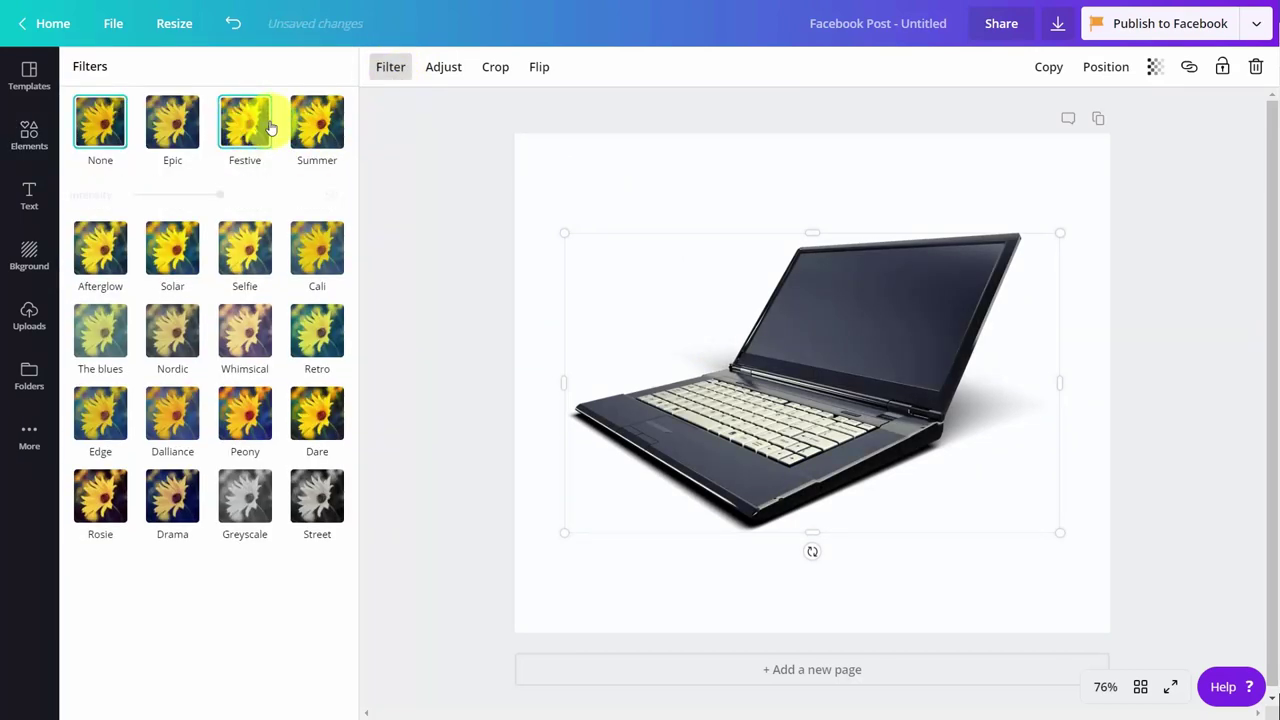
click(440, 66)
drag(226, 206, 259, 206)
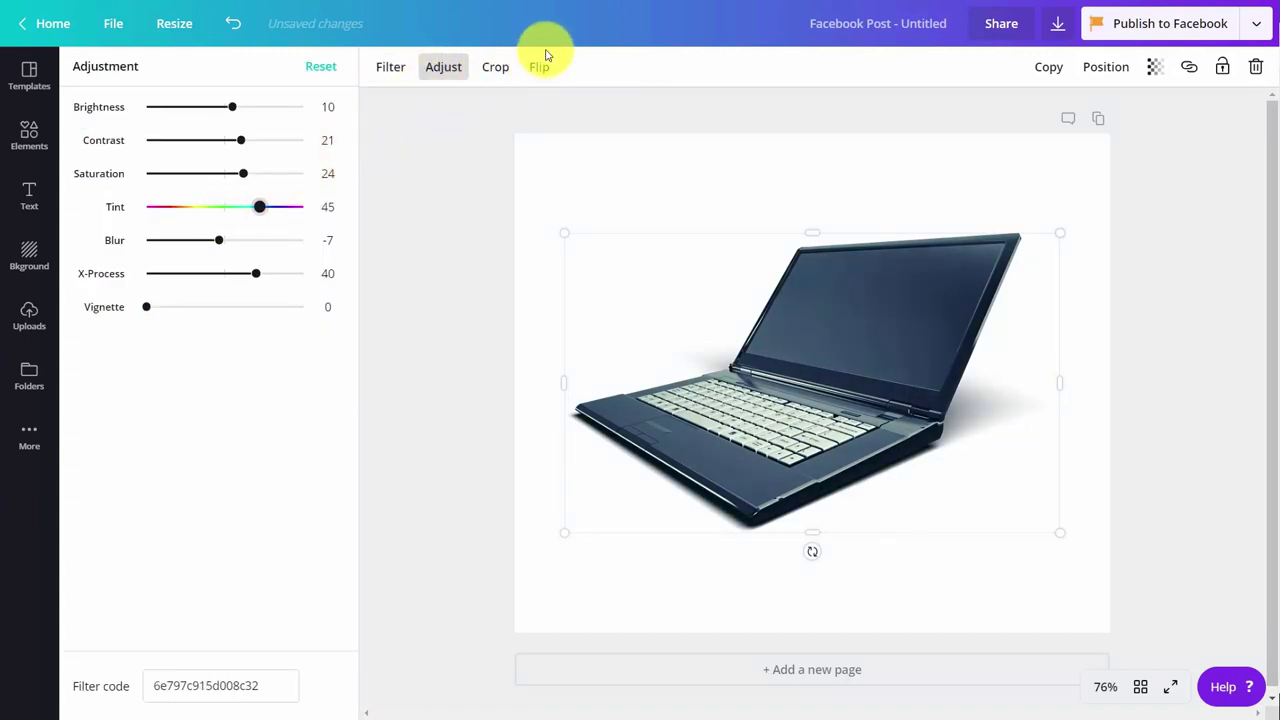
Step: Leave the laptop photo uncropped and flip it horizontally
click(497, 67)
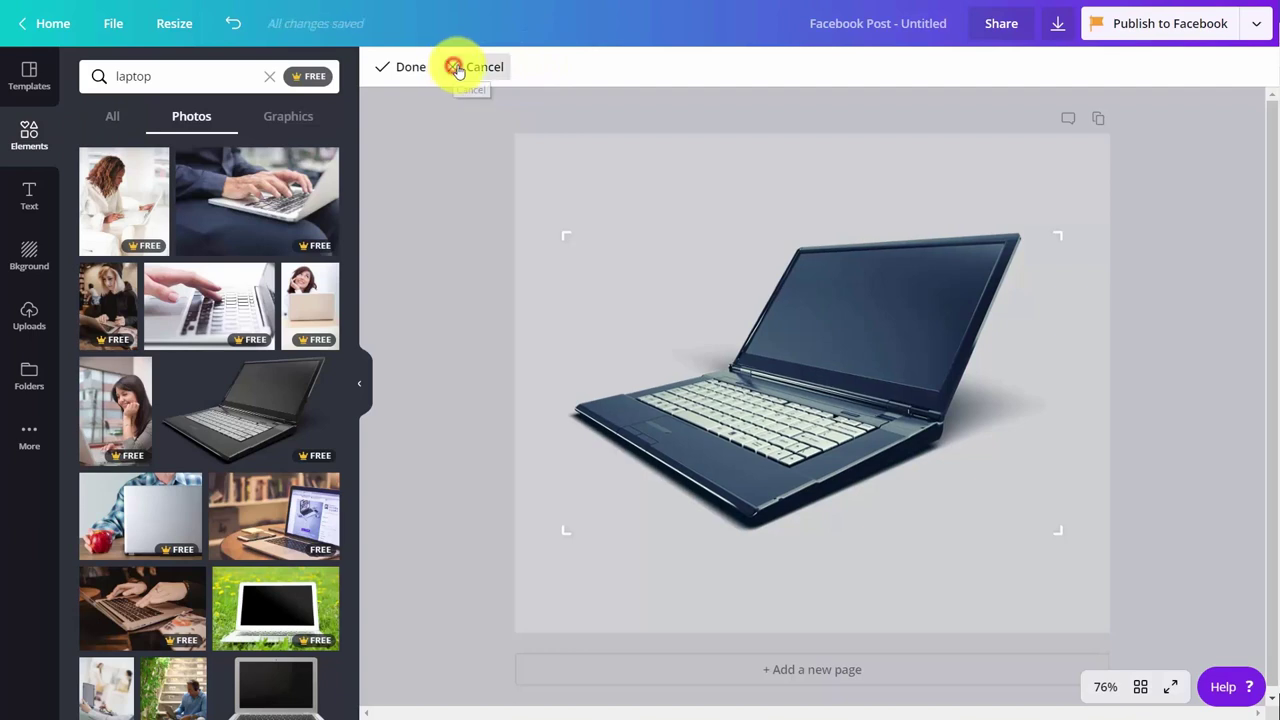
click(452, 66)
click(553, 67)
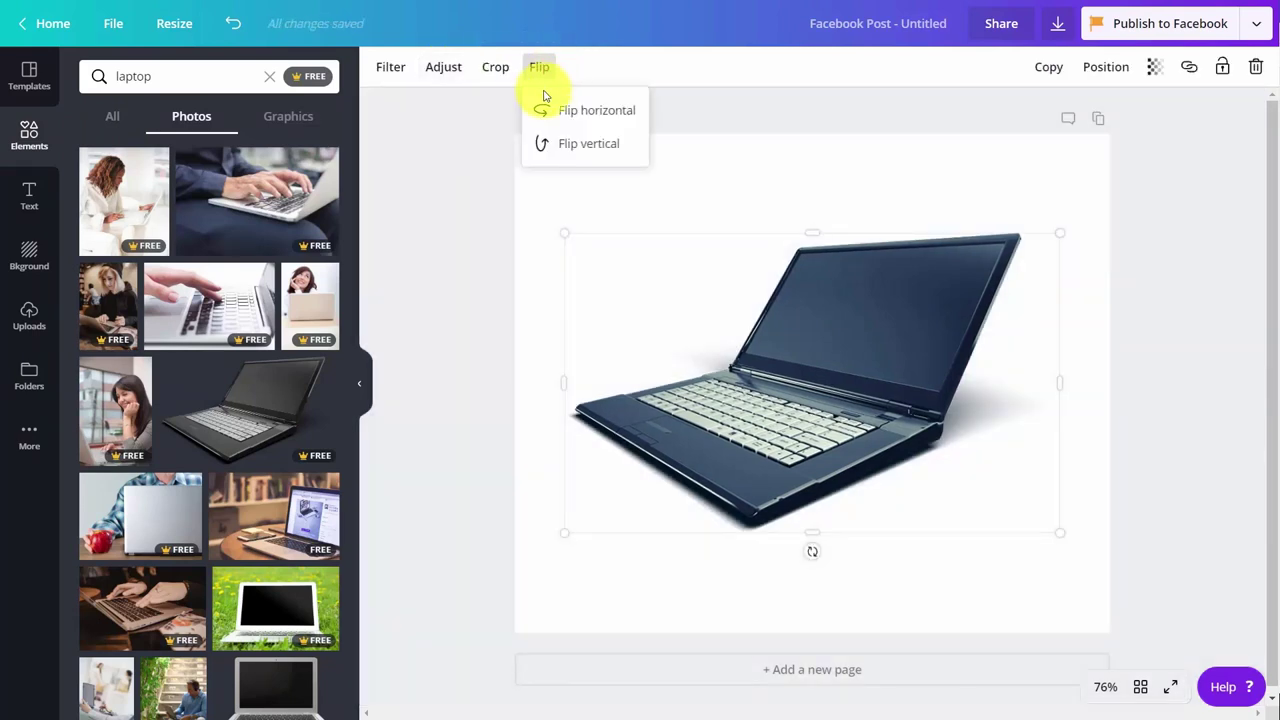
click(549, 110)
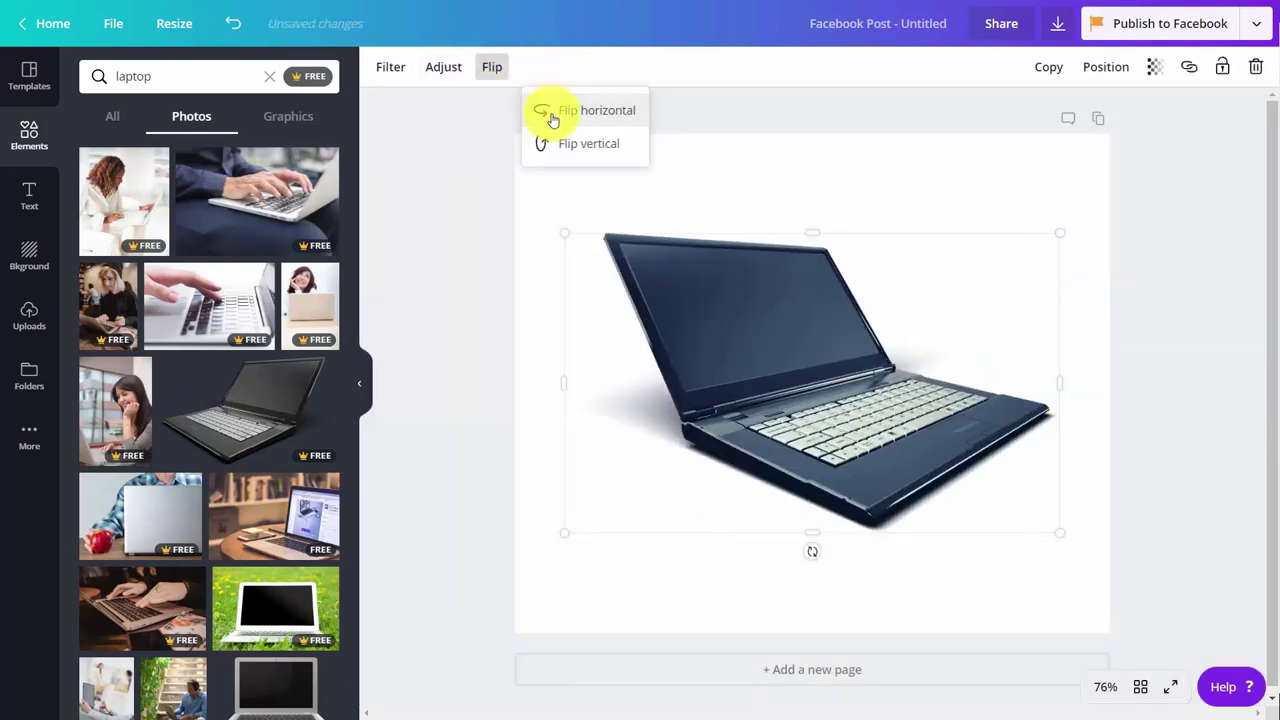
key(Escape)
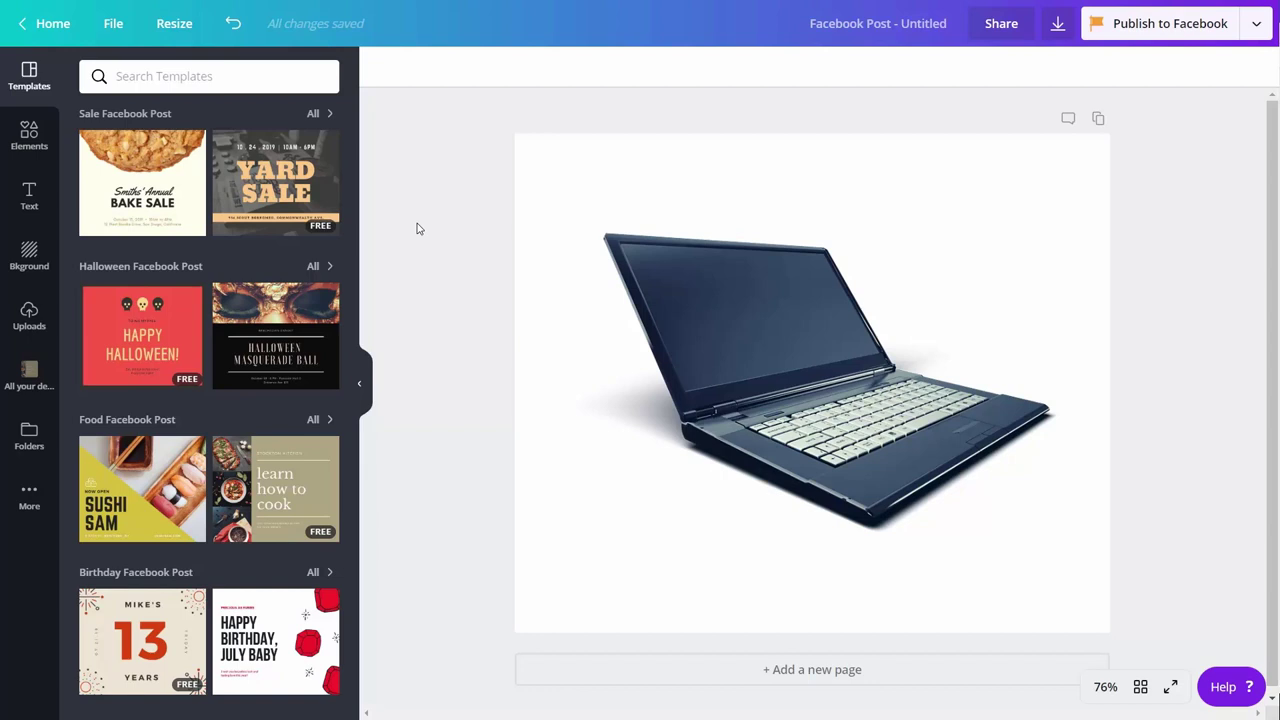
Step: Create a design folder named Laptops and Computers and share it with all team members with Can edit rights
click(29, 437)
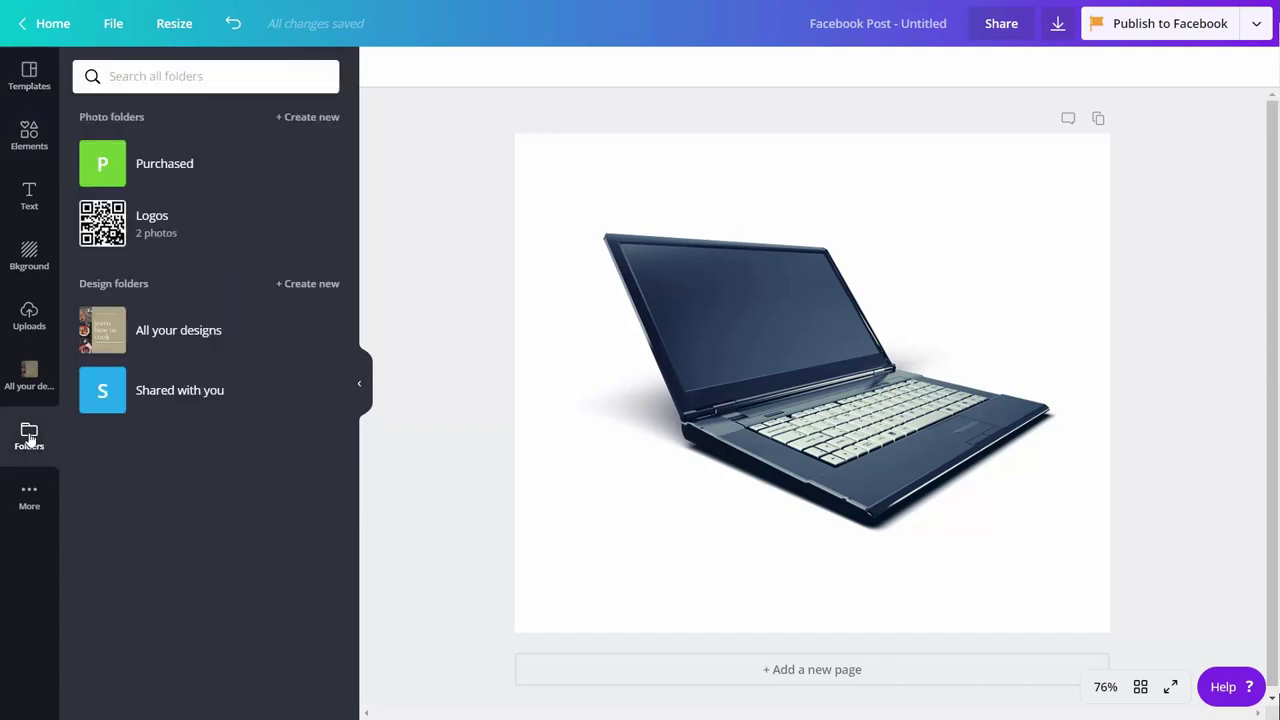
click(299, 287)
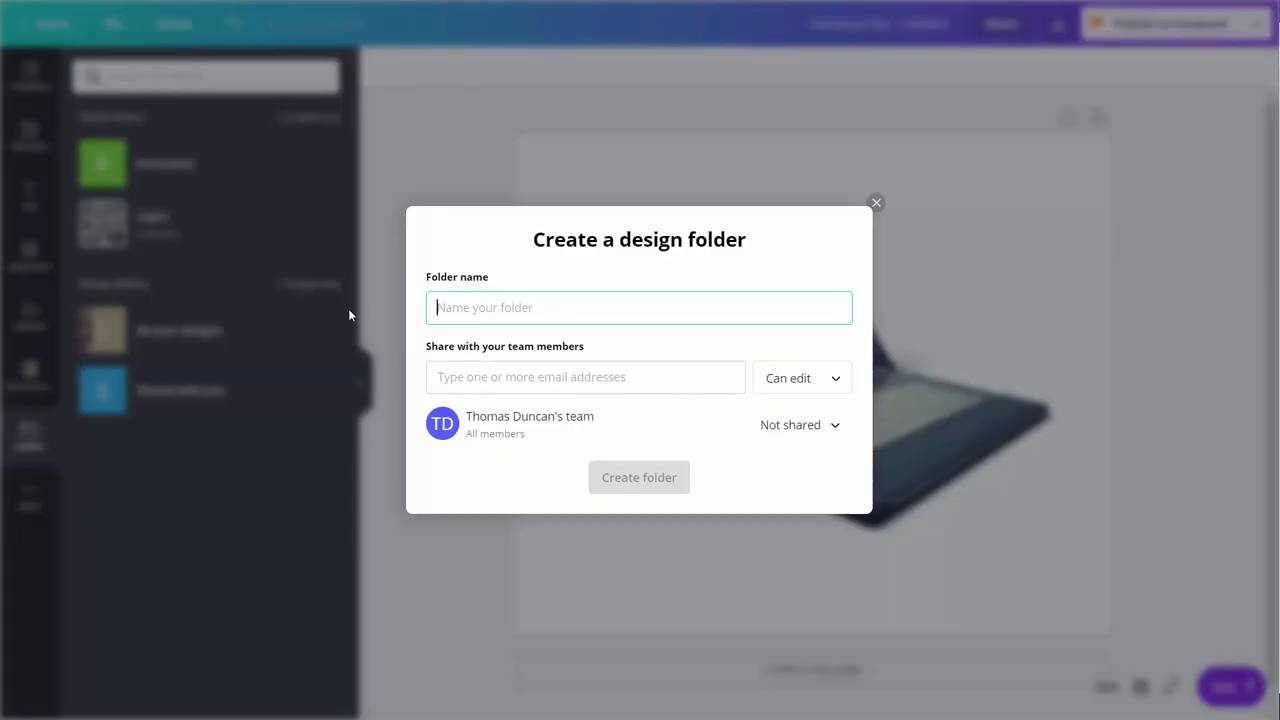
text(Laptops and Computers)
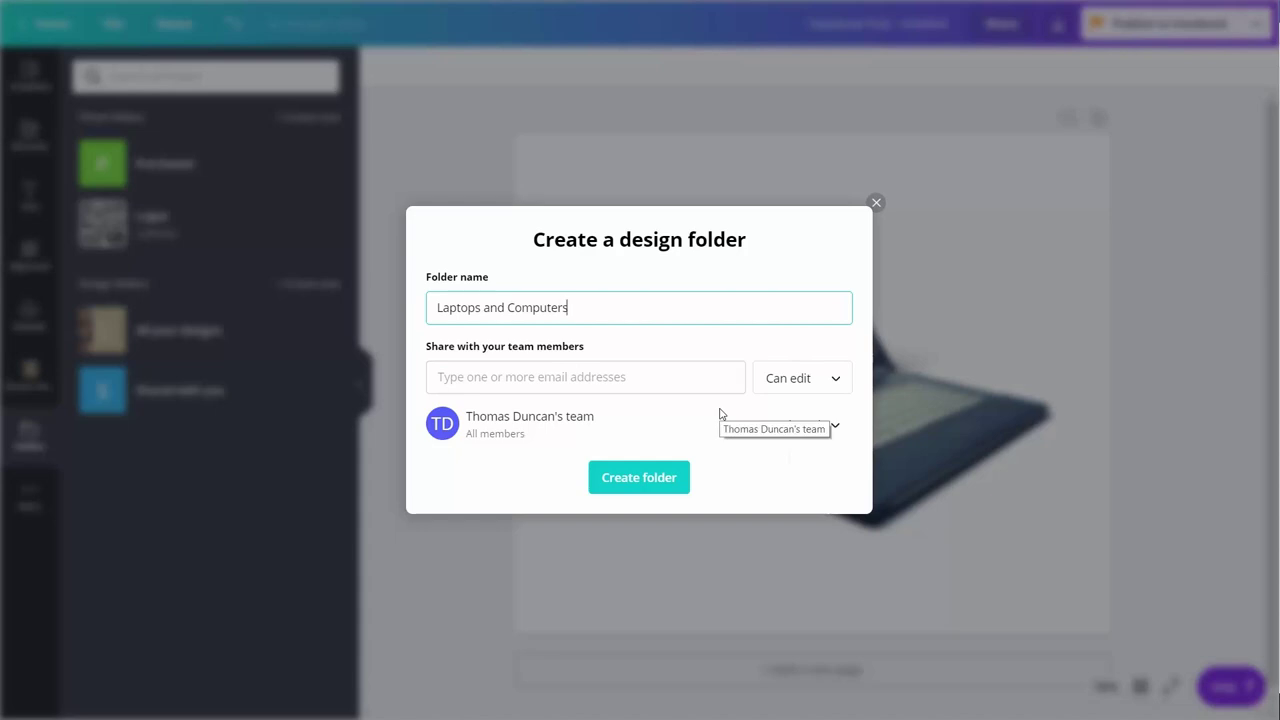
click(716, 447)
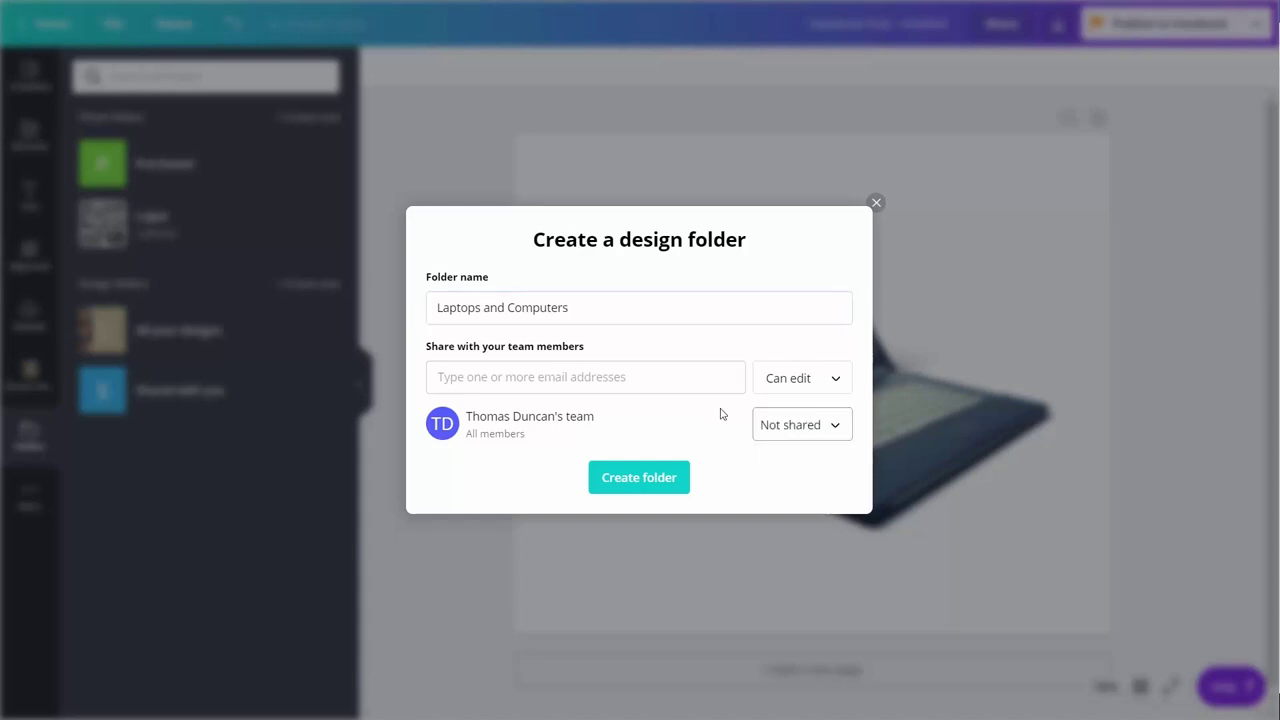
click(828, 430)
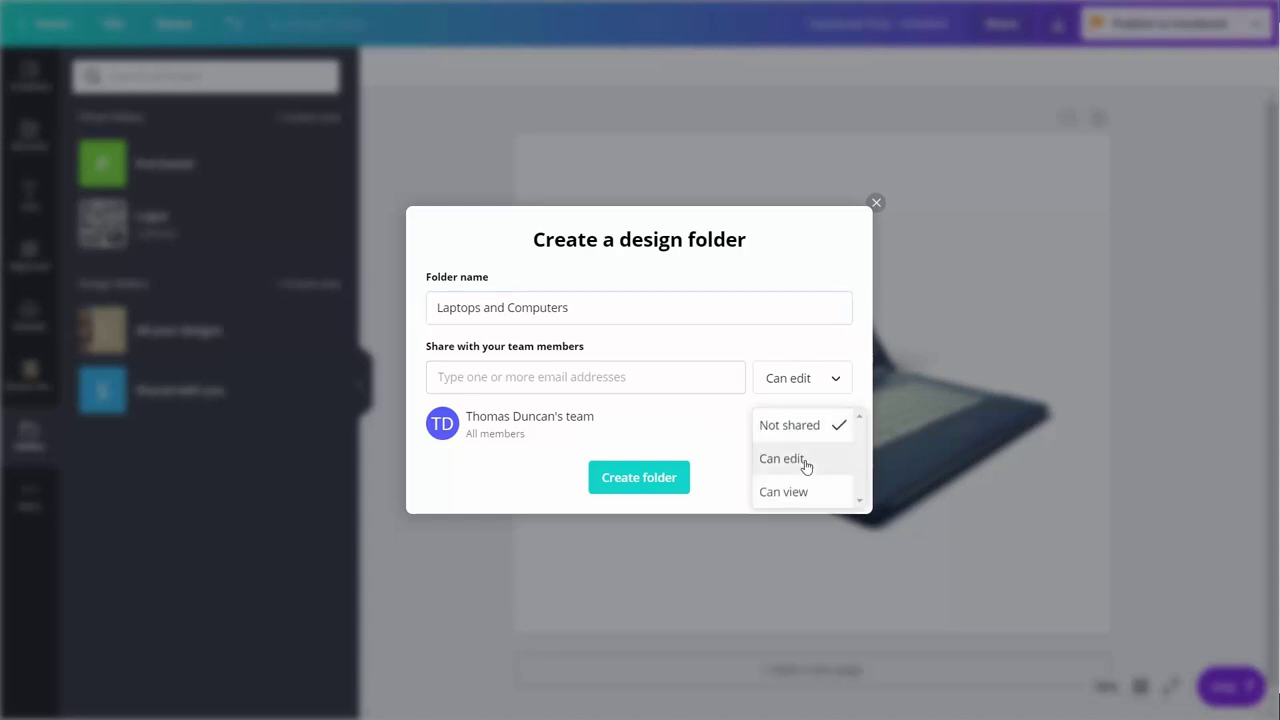
click(806, 462)
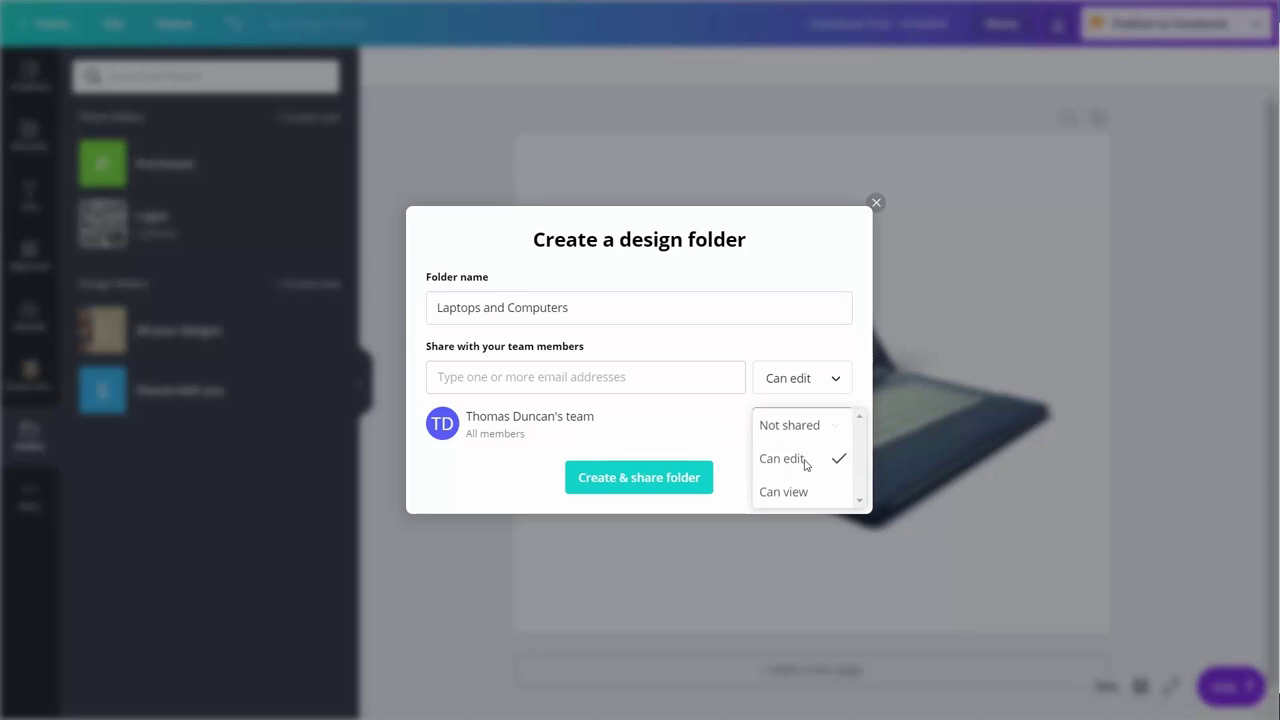
click(640, 486)
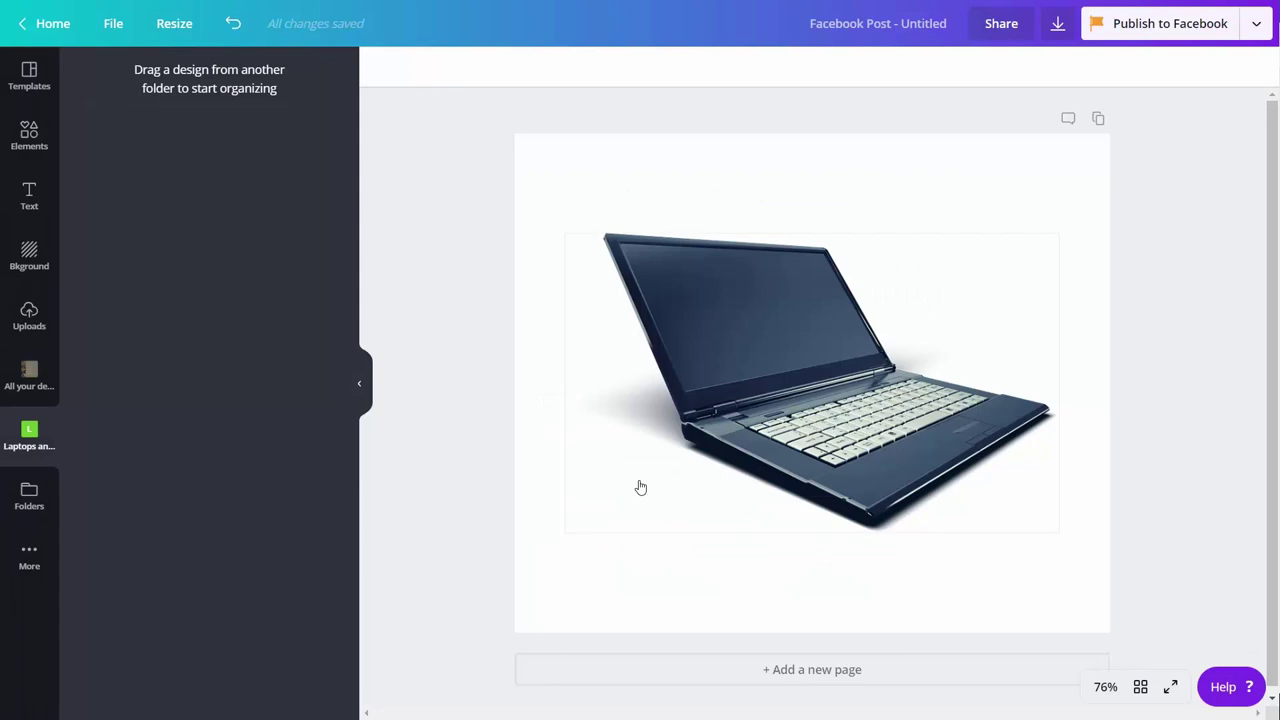
Step: Rename the design as Green Computers and move it into the Laptops and Computers folder
click(935, 25)
key(BackSpace)
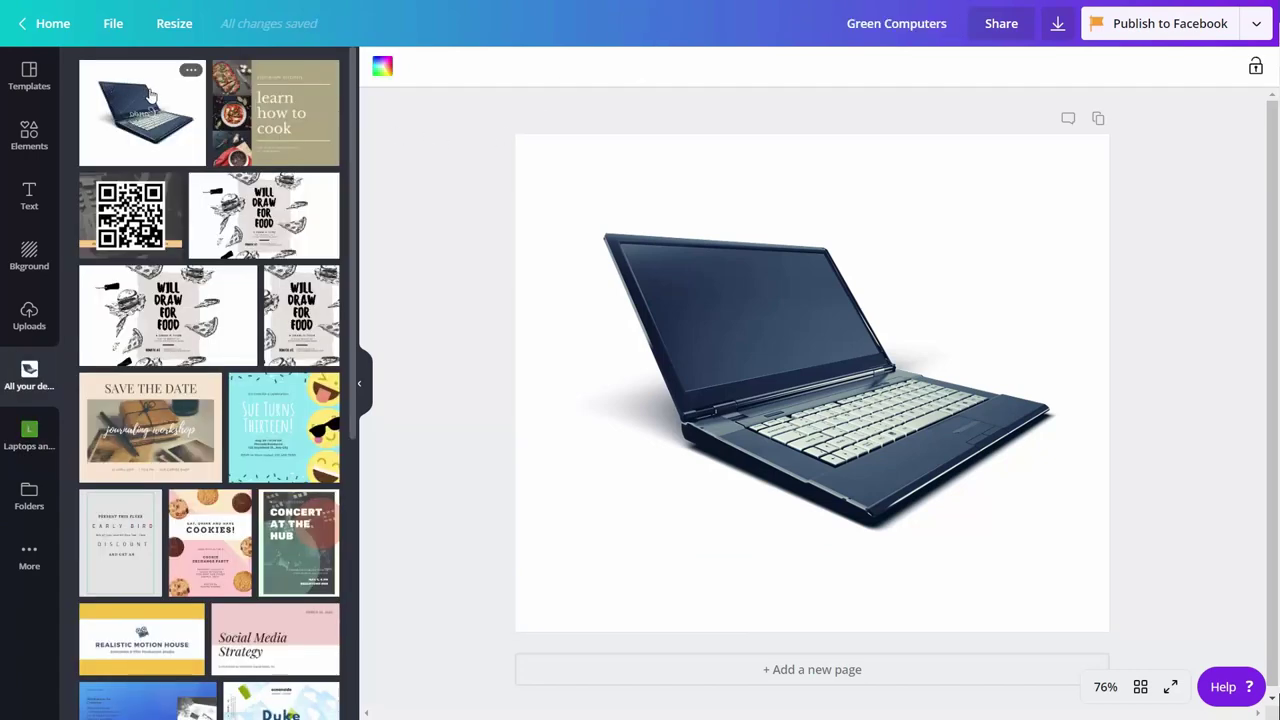
drag(149, 143, 16, 430)
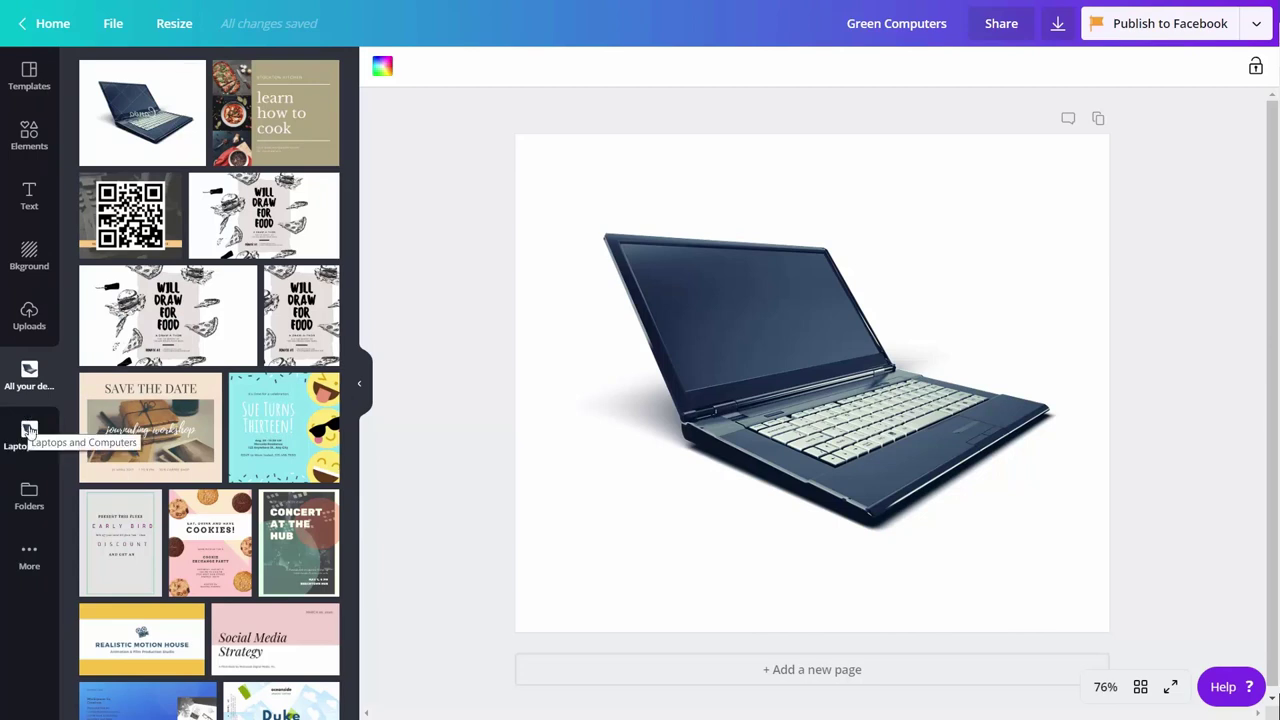
Step: Check the shared Laptops and Computers folder through the Gmail notification and in Canva's overview of all folders
click(29, 430)
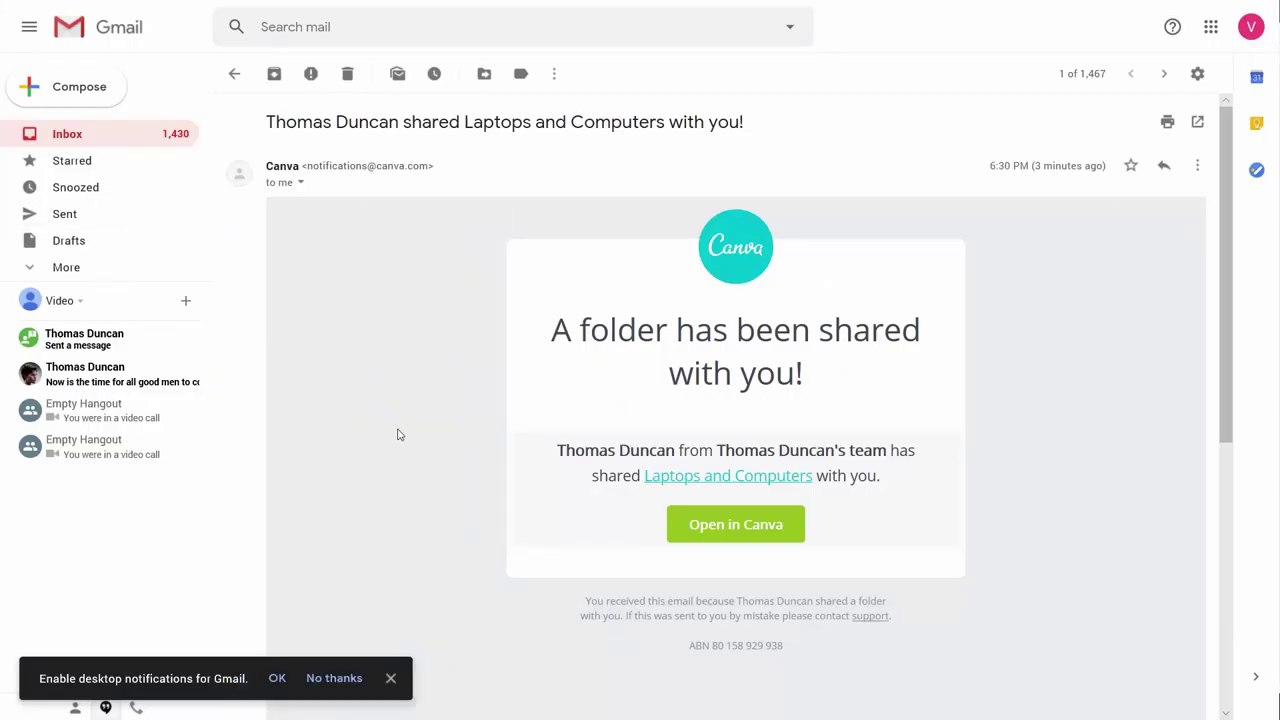
click(730, 530)
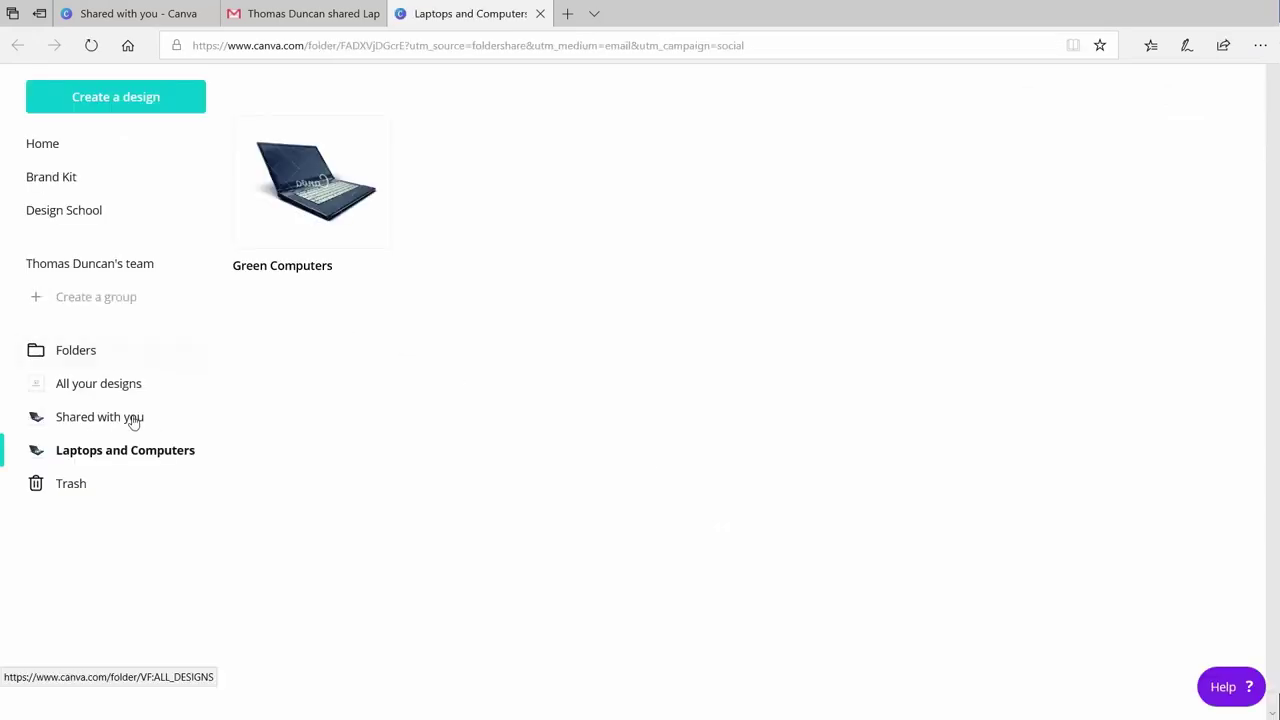
click(70, 352)
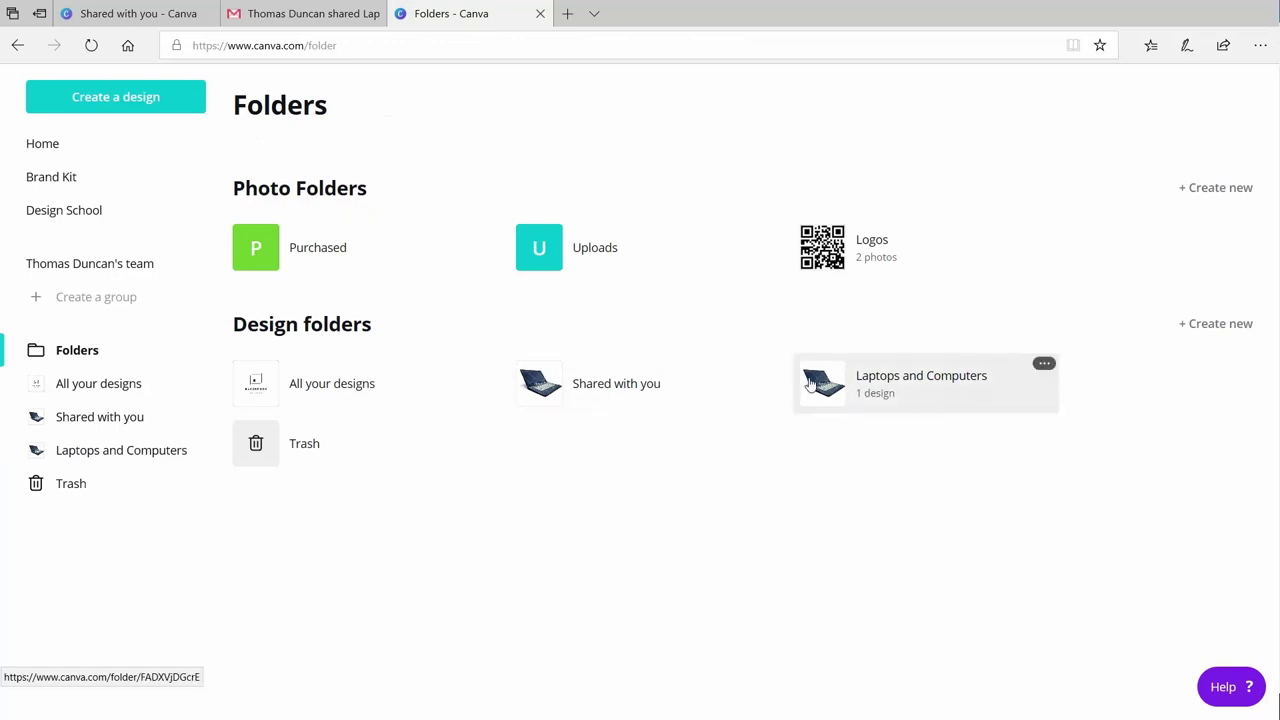
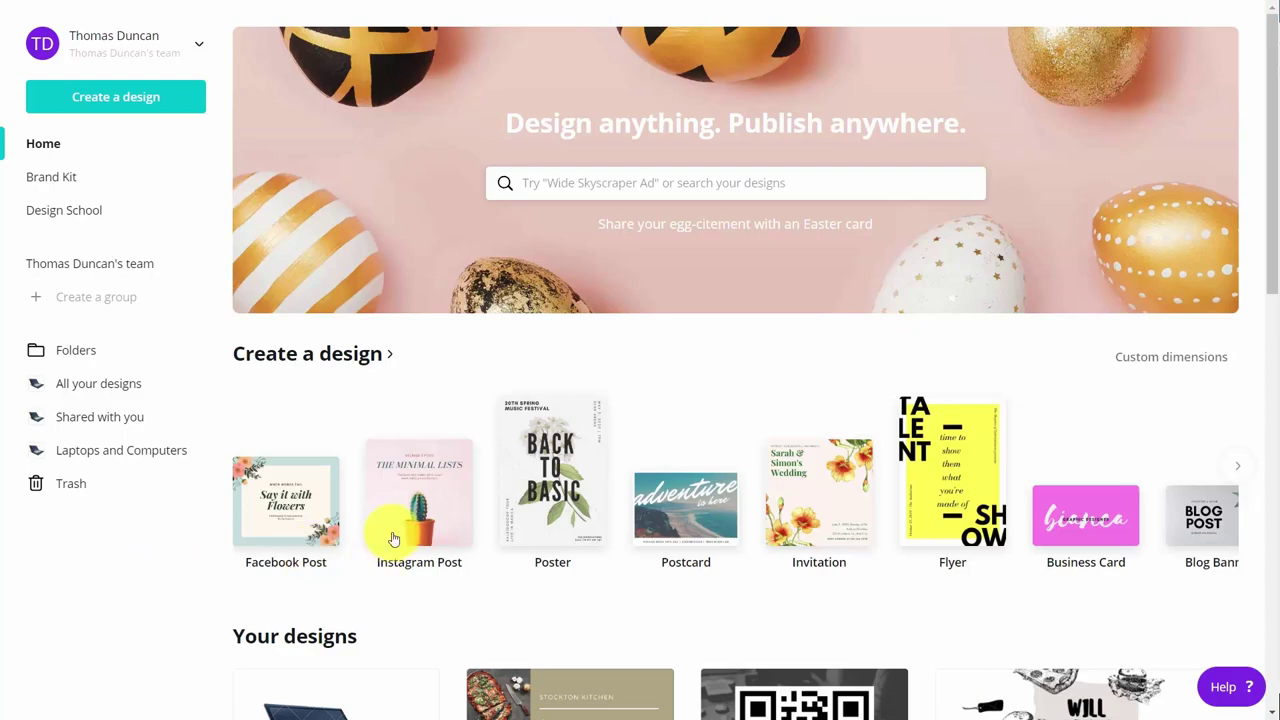
Step: Create an Instagram Post design from the Cyber Monday Super Sale template
click(397, 508)
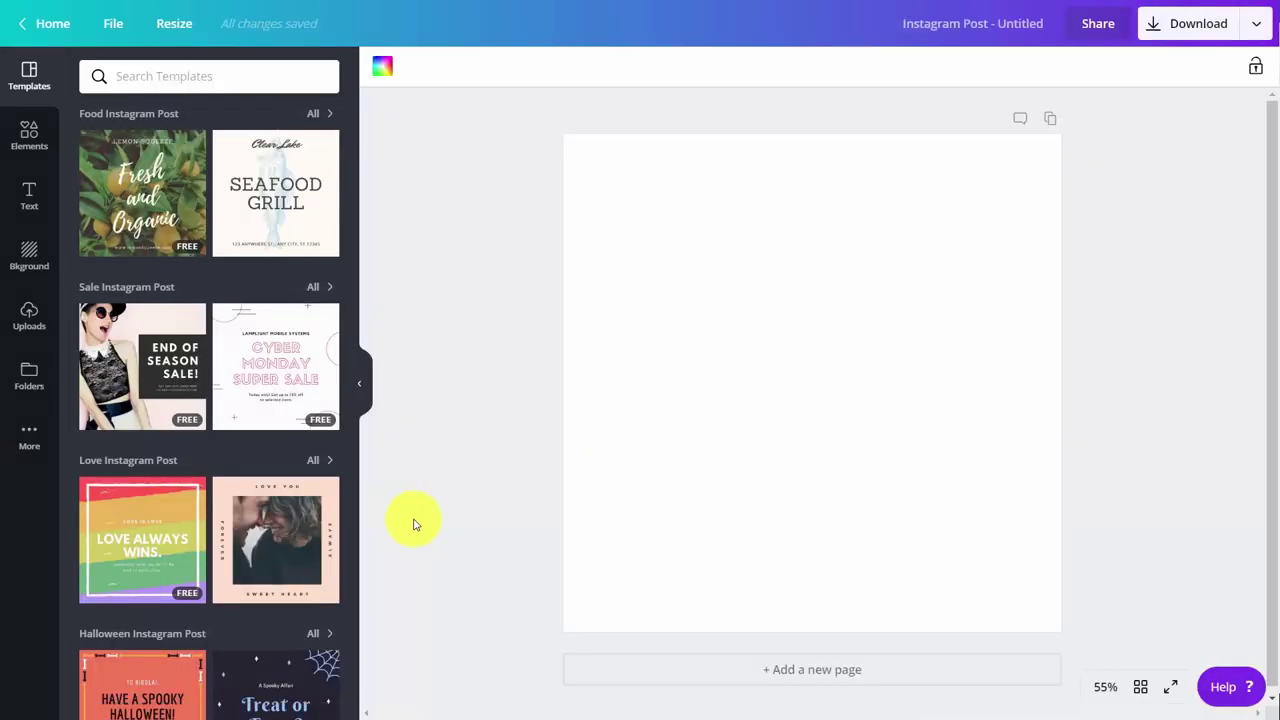
click(298, 396)
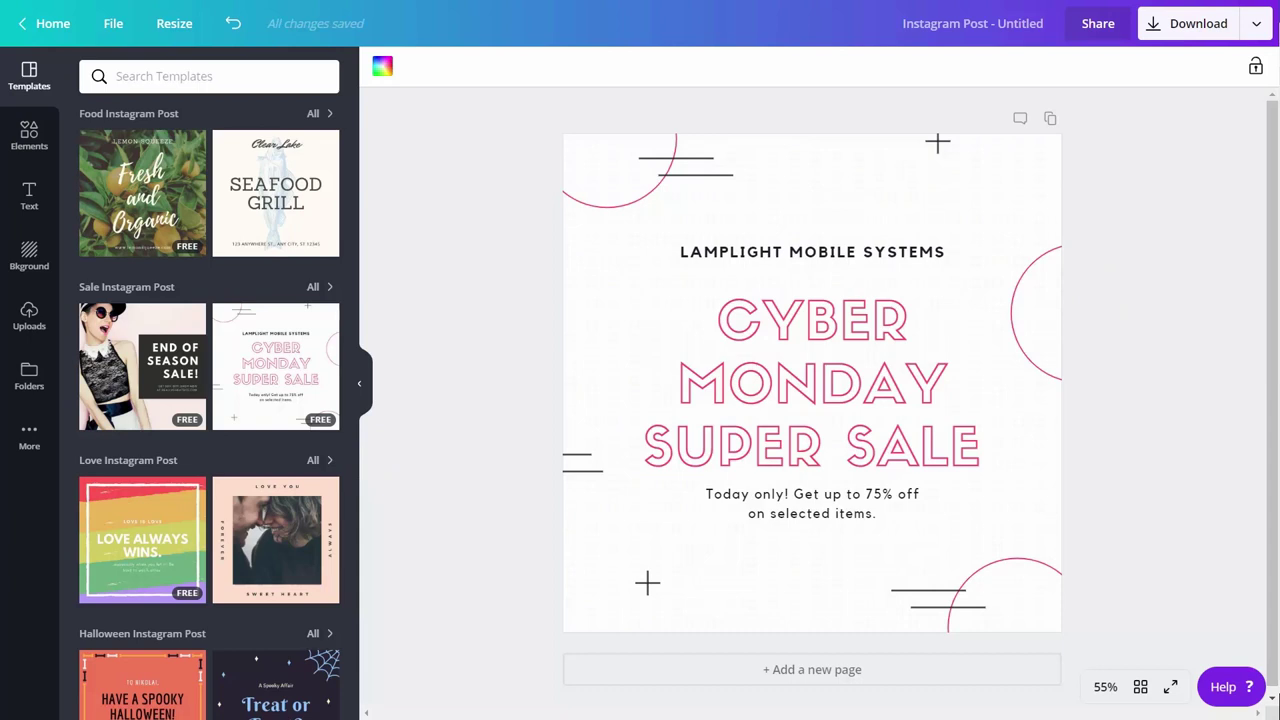
Step: Download the Cyber Monday design as a PNG with a transparent background and open the downloaded file
click(1195, 23)
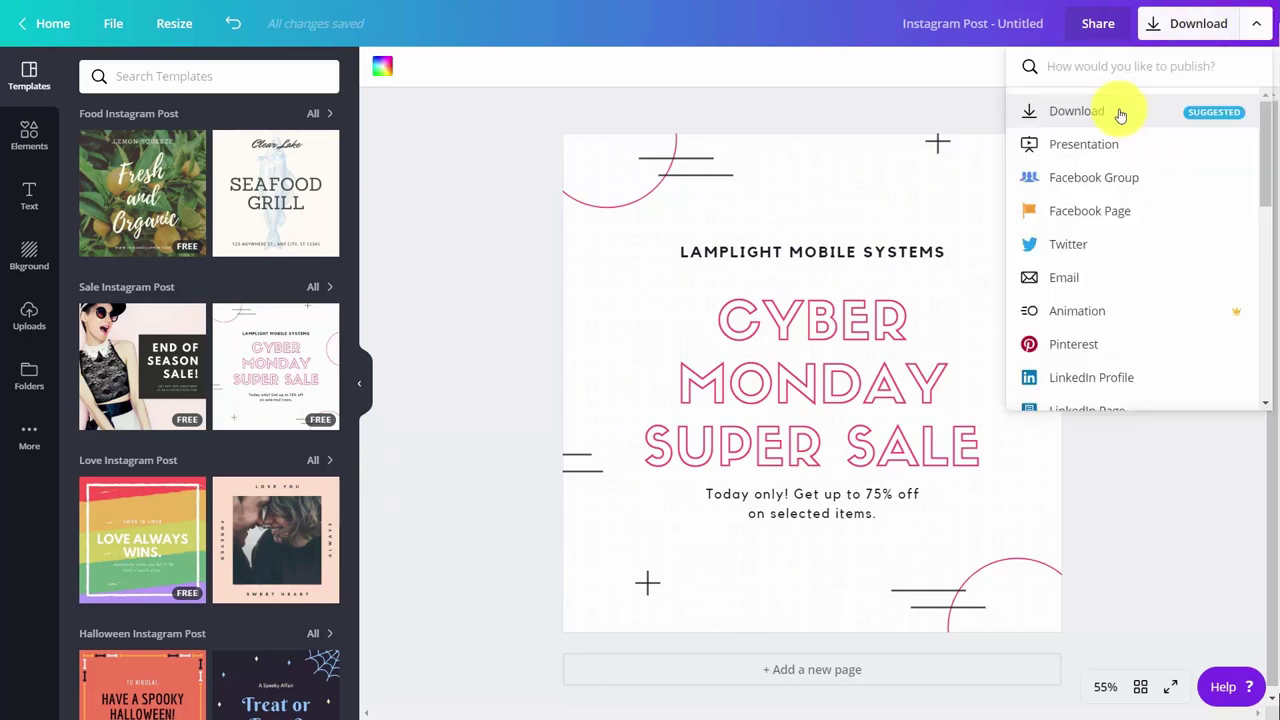
click(1110, 114)
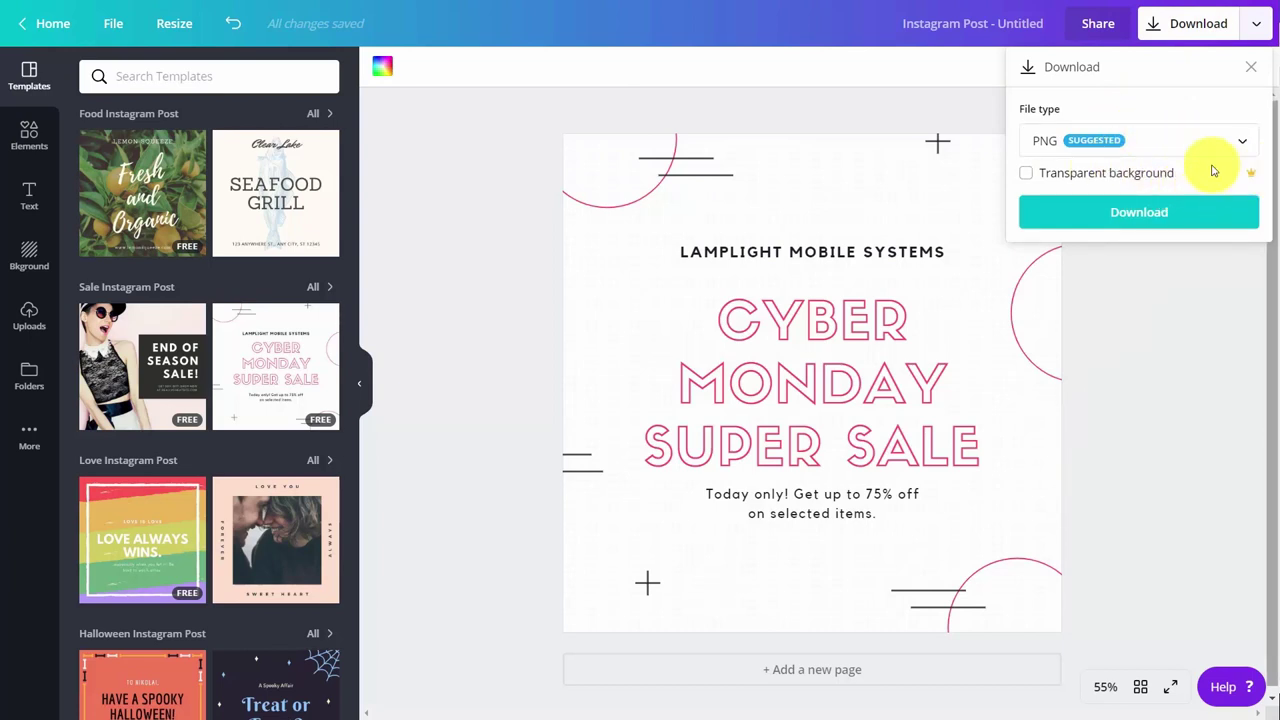
click(1027, 174)
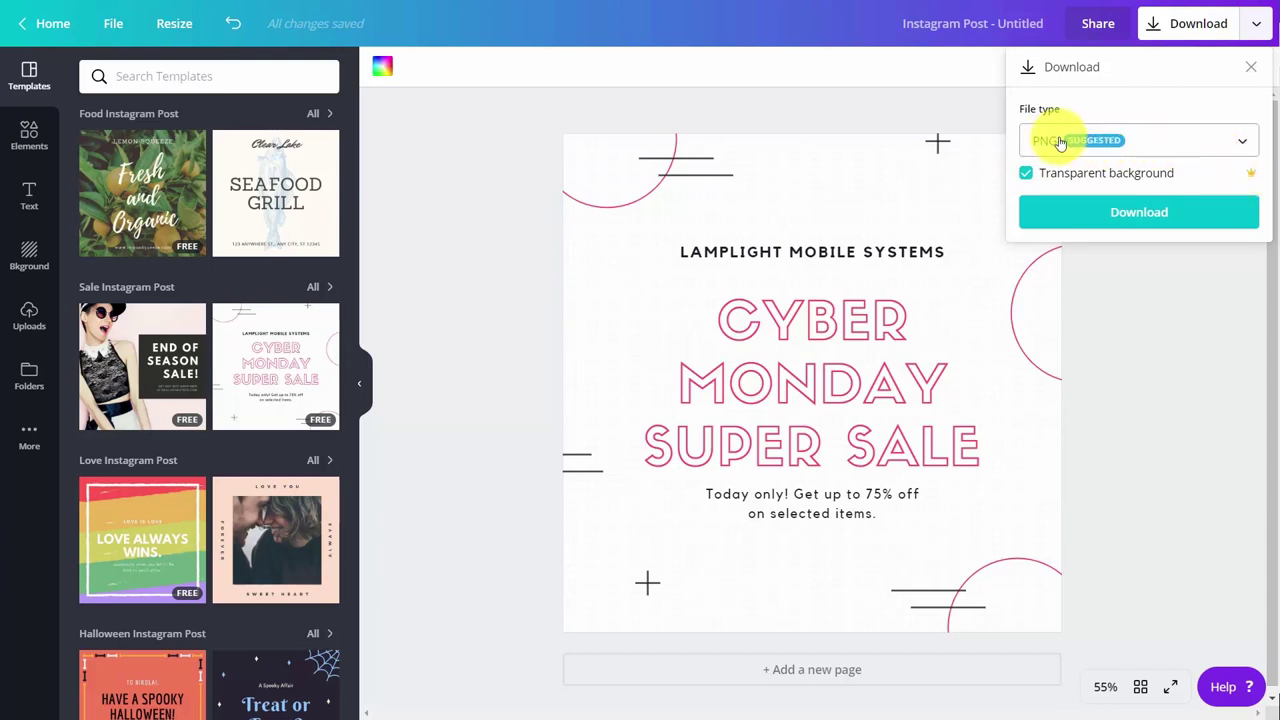
click(1134, 206)
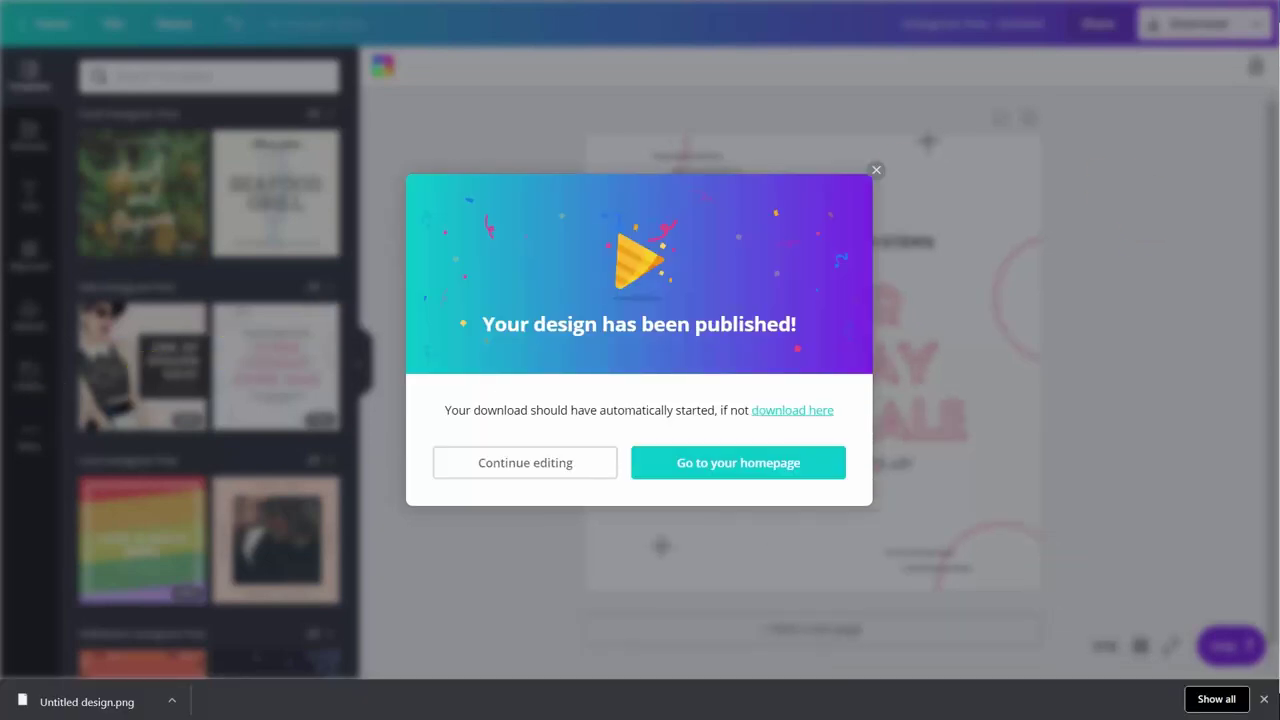
click(76, 710)
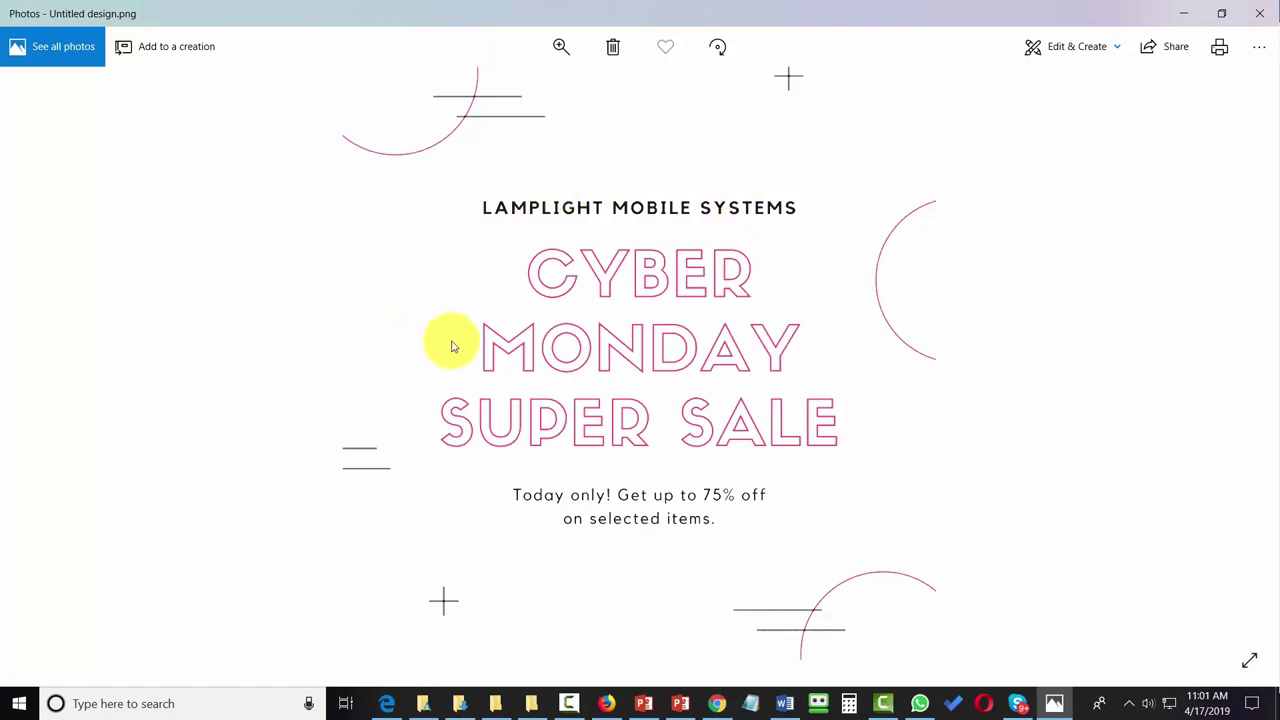
Step: Switch back to Canva's Create a design page in the browser and exit full-screen mode
key(alt+Tab)
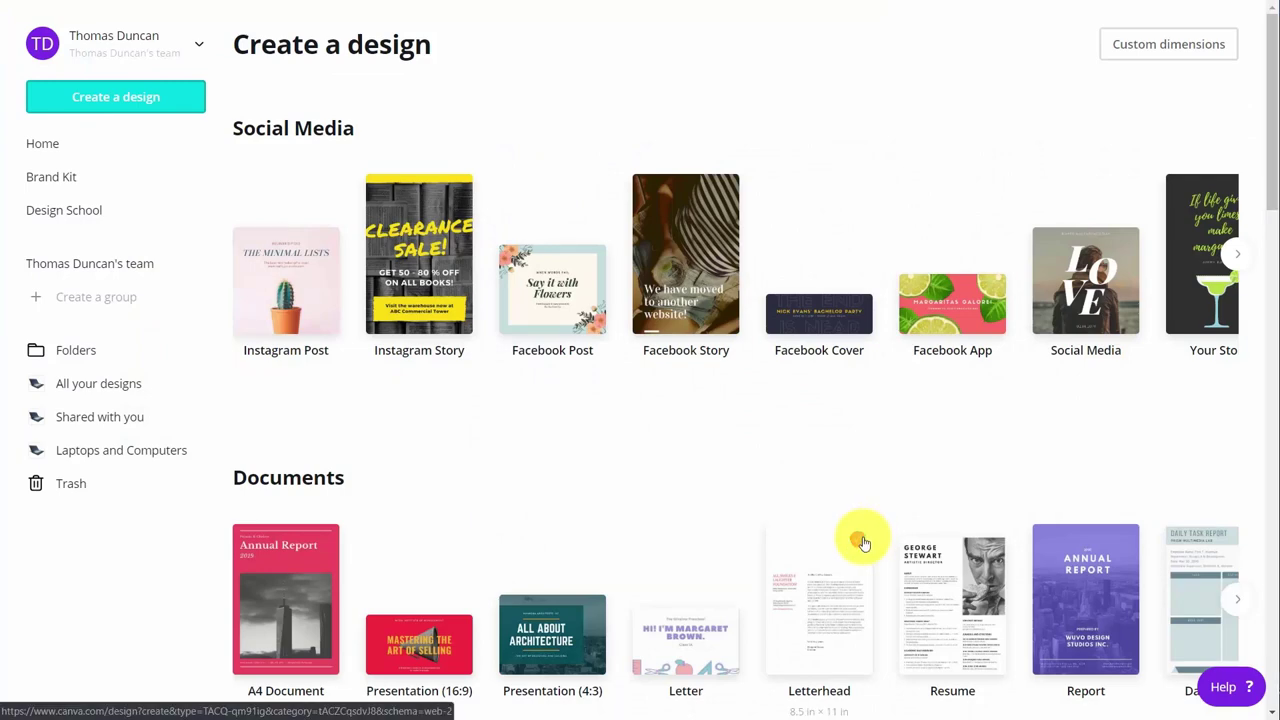
key(F11)
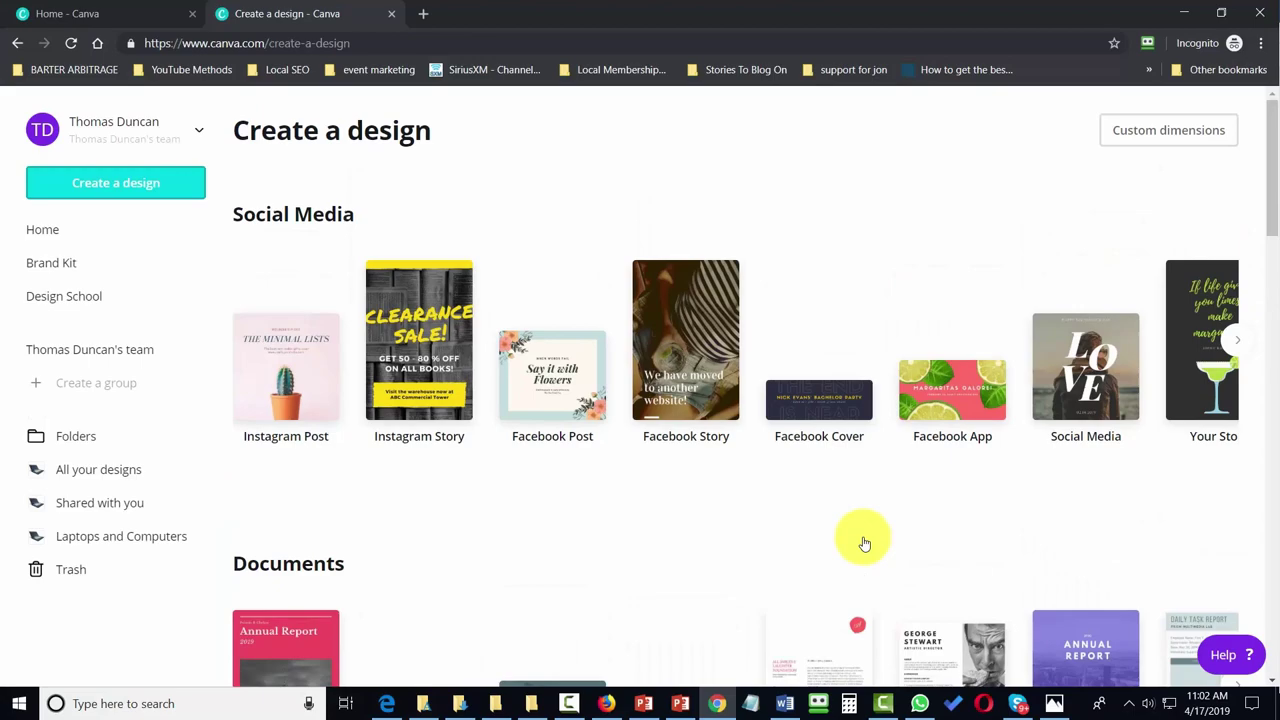
Step: Create a Presentation (16:9) design in full-screen mode from the Valiax Networking Co. pitch deck template
key(F11)
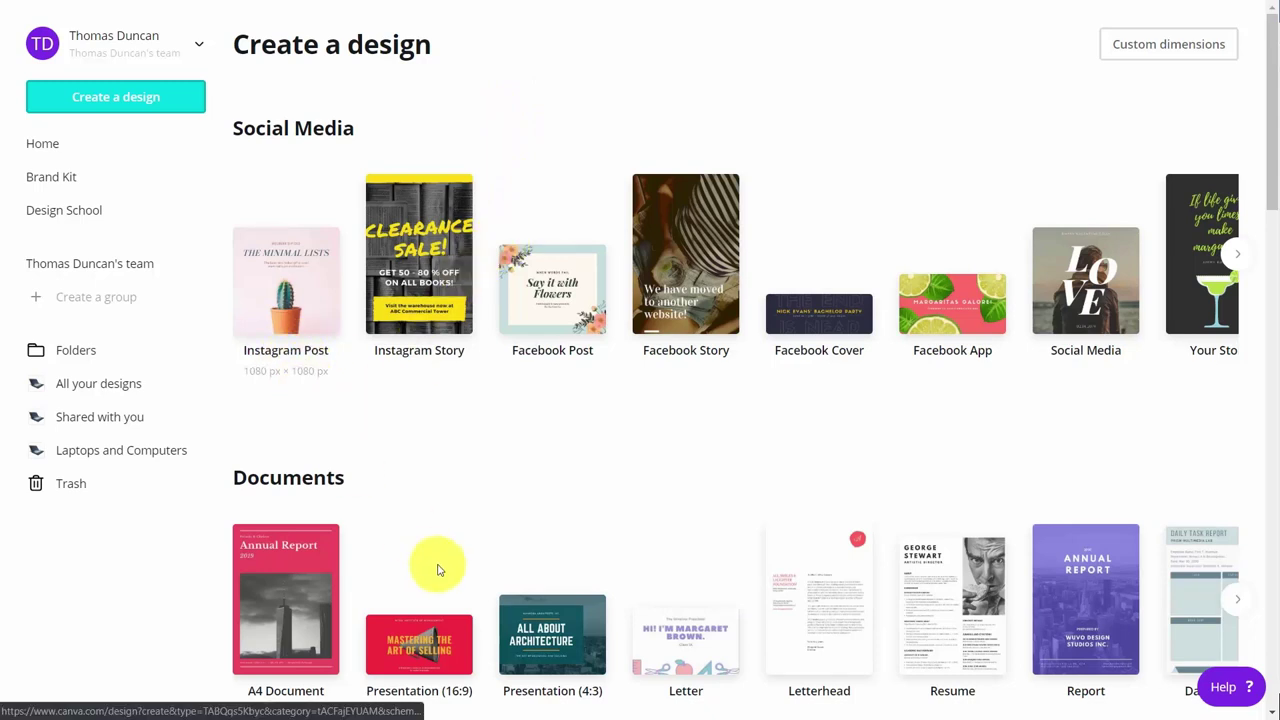
click(414, 645)
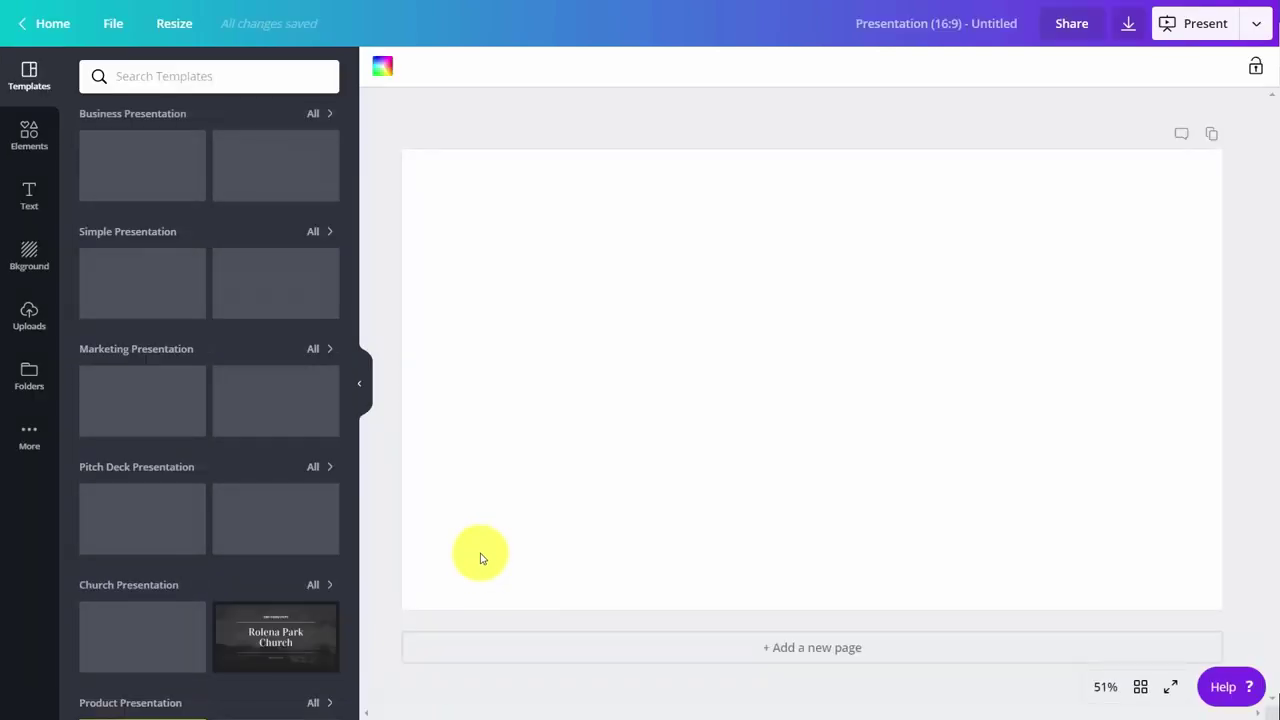
click(296, 510)
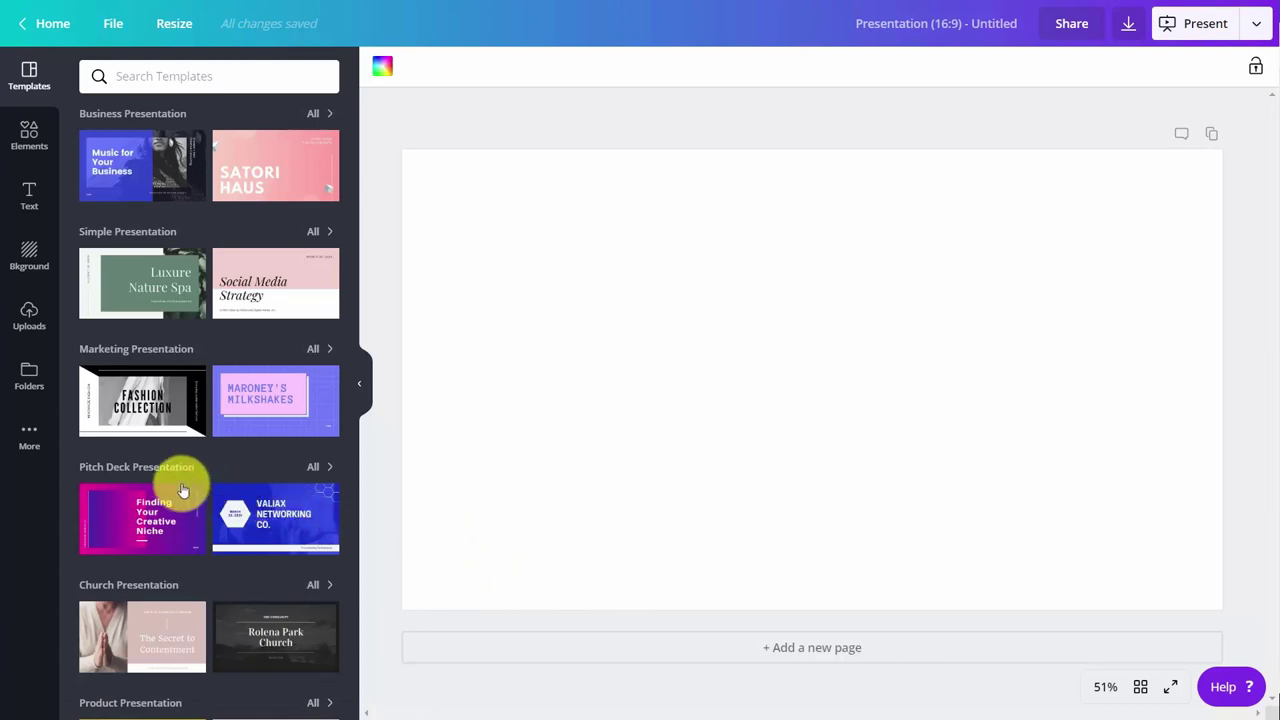
Step: Change the font of the presentation title "Valiax Networking Co." to the uploaded font Bauhaus 93
double_click(883, 277)
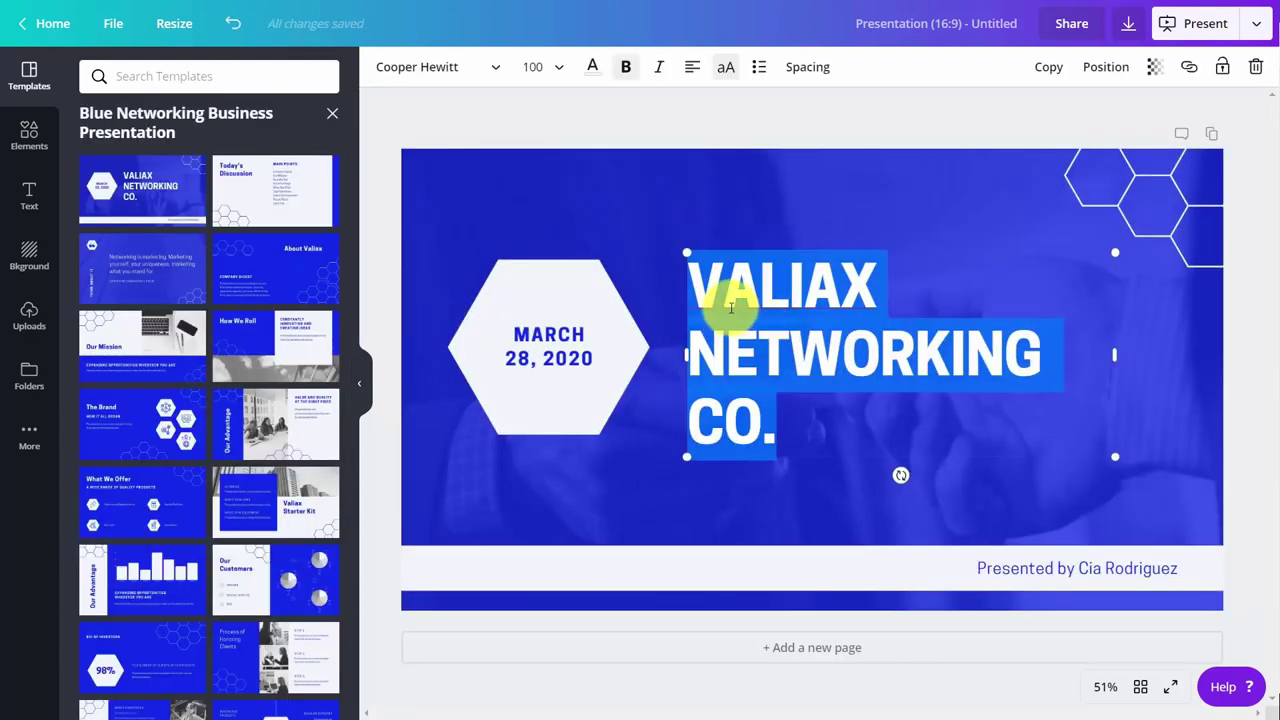
click(690, 271)
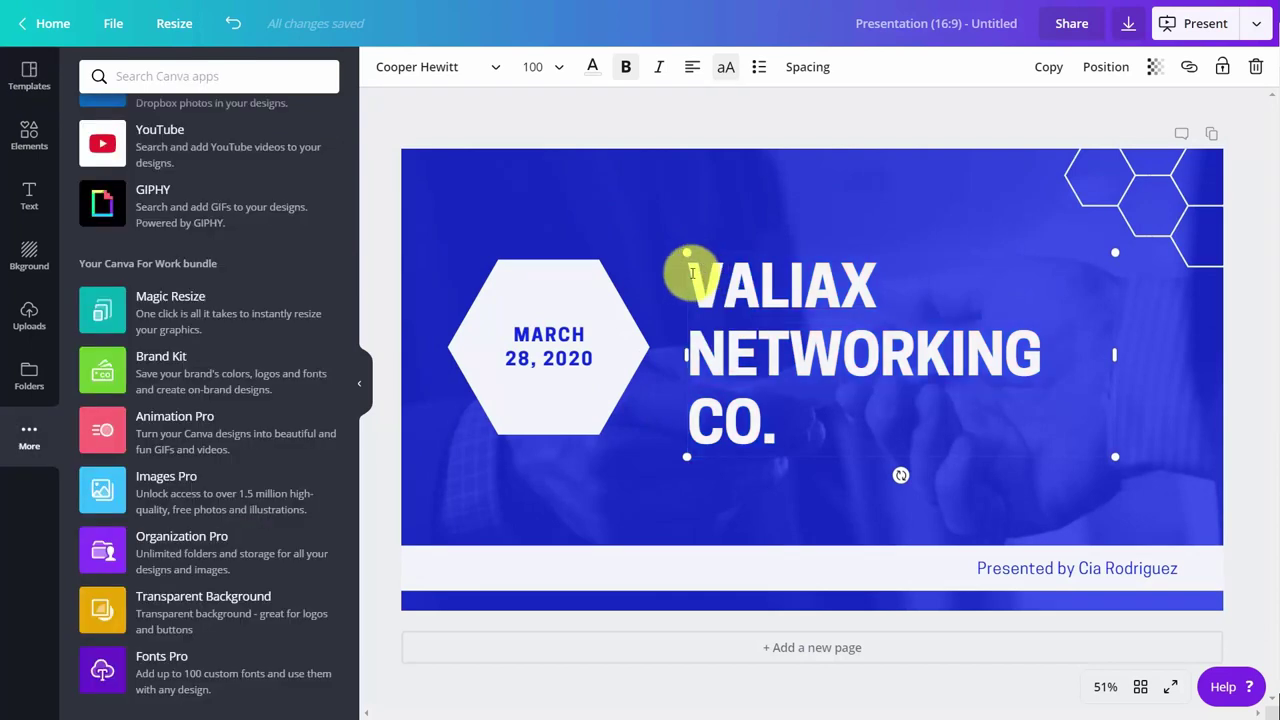
drag(700, 315, 766, 403)
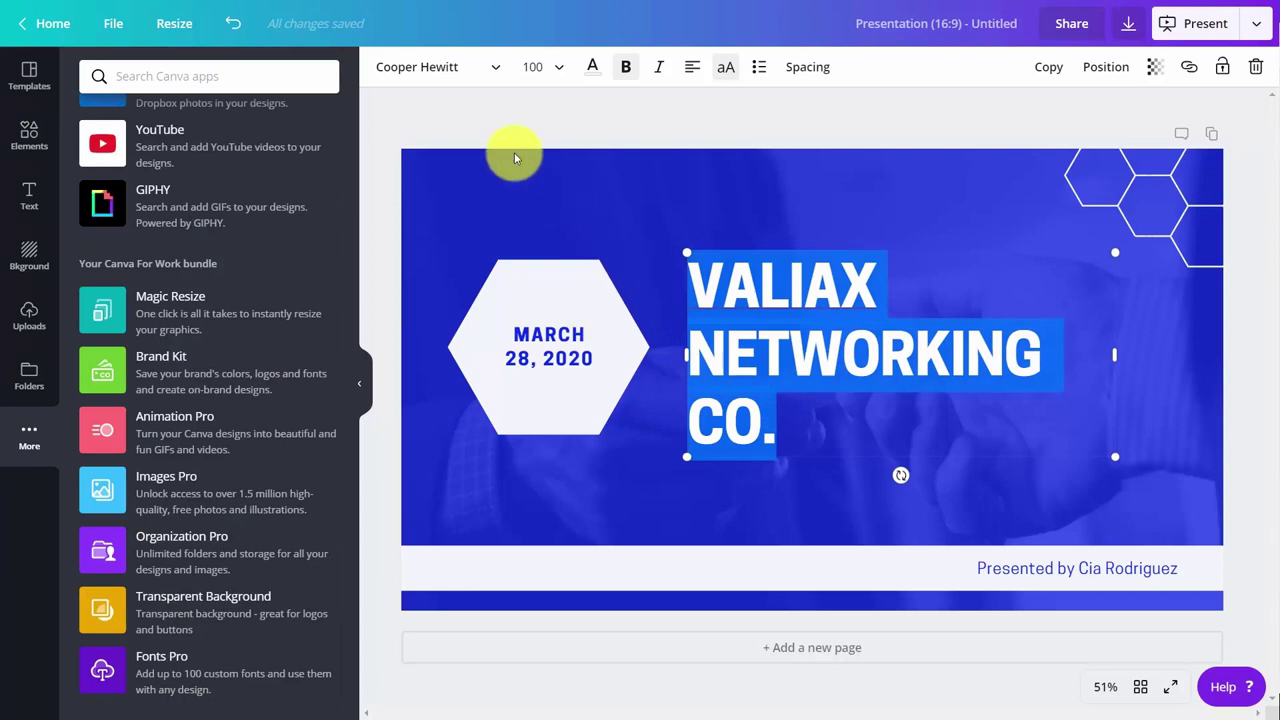
click(497, 68)
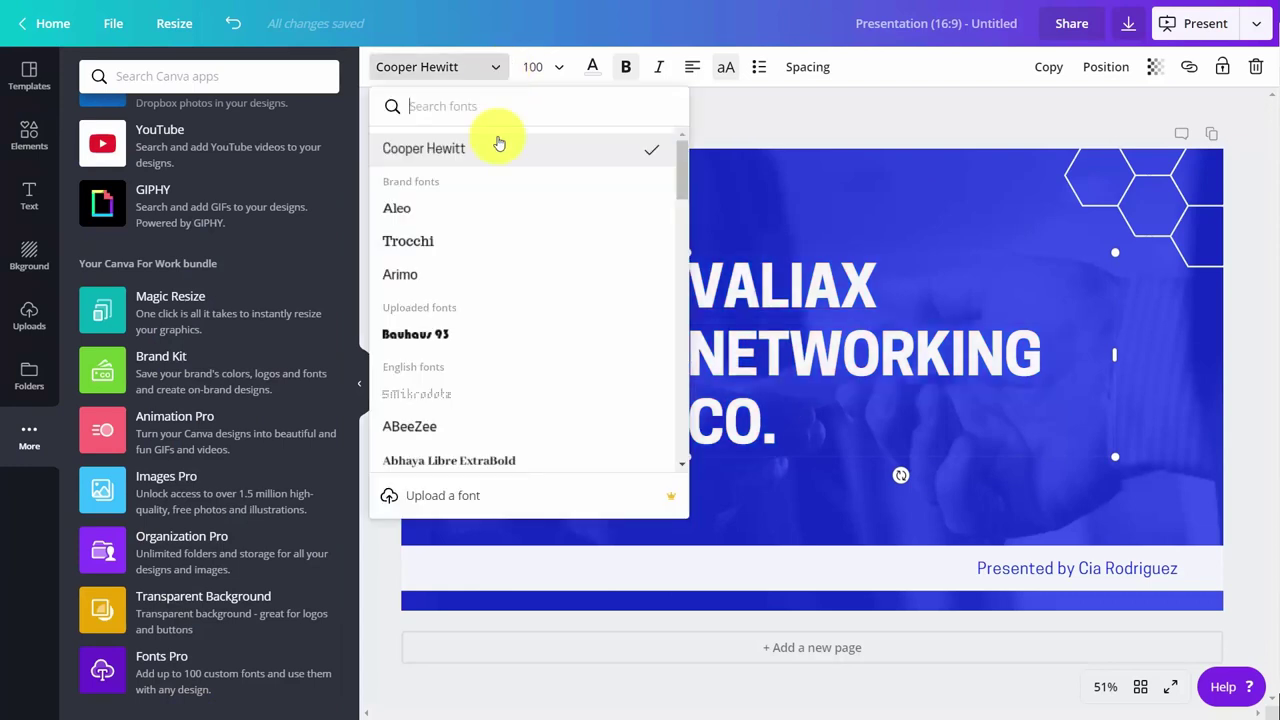
click(441, 336)
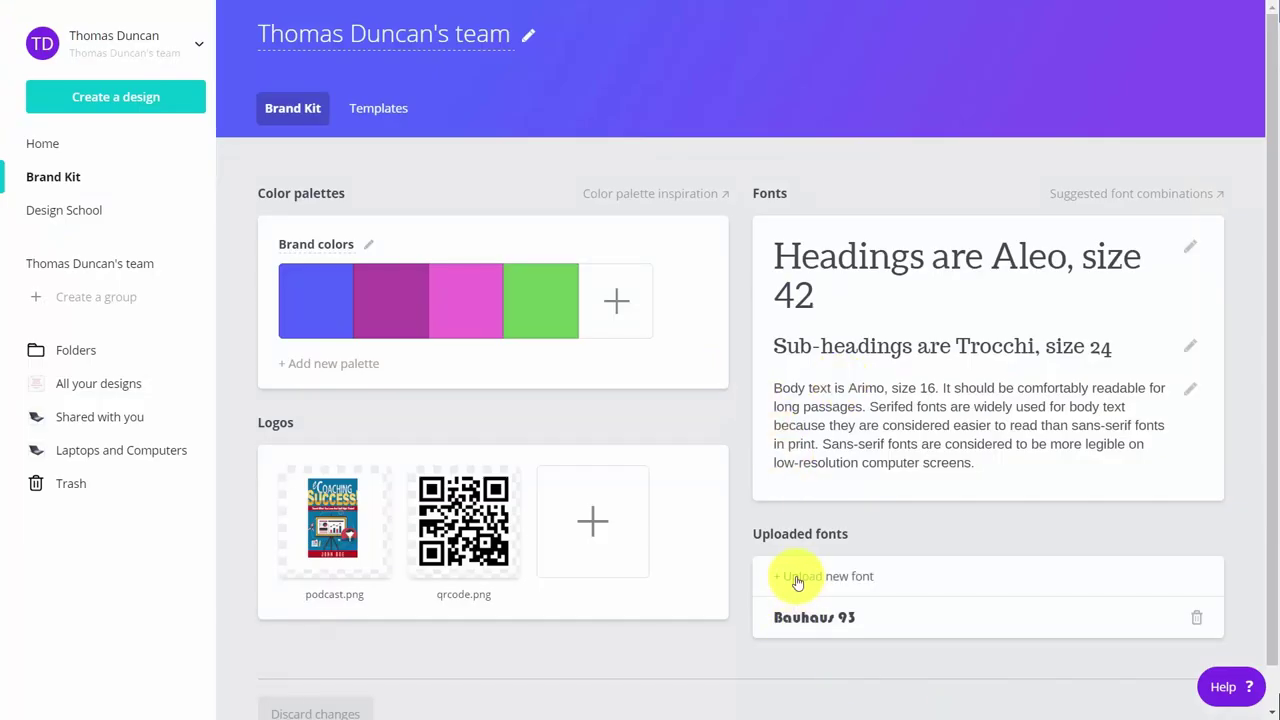
Step: Upload the AdobeDevanagari-Regular and AdobeDevanagari-Bold fonts to the Brand Kit, confirming the right to use them
click(797, 578)
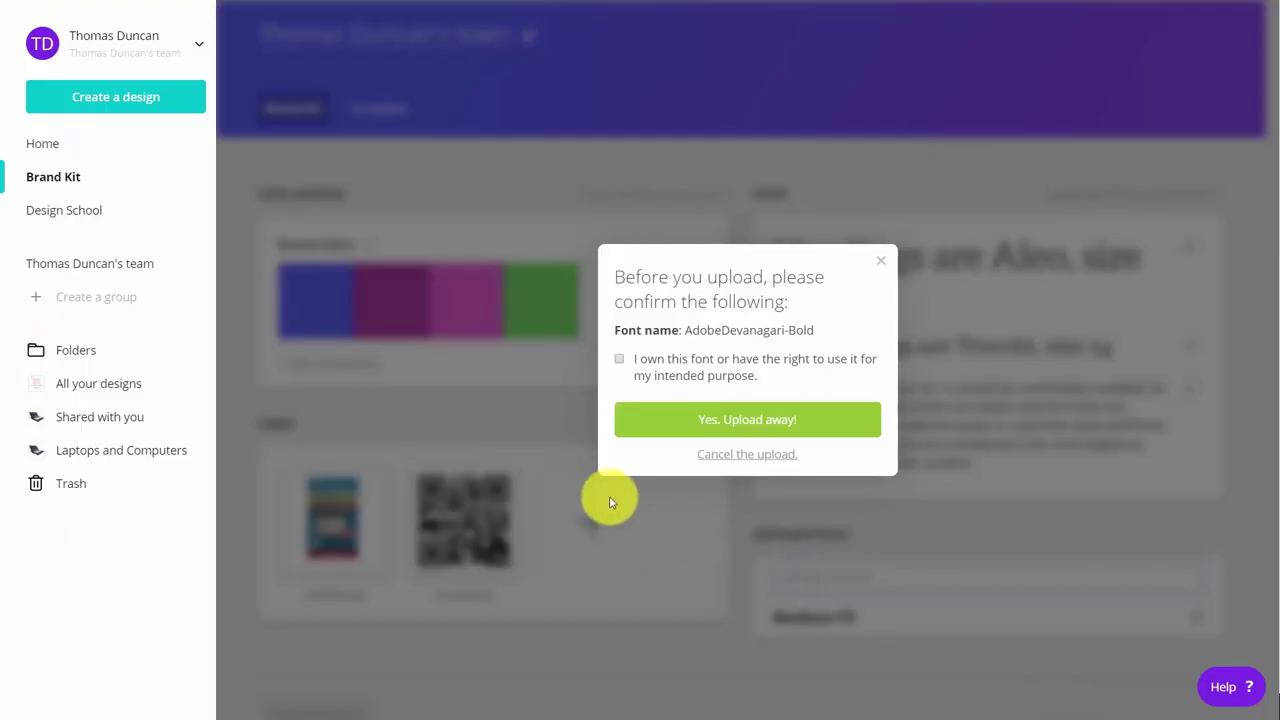
click(620, 361)
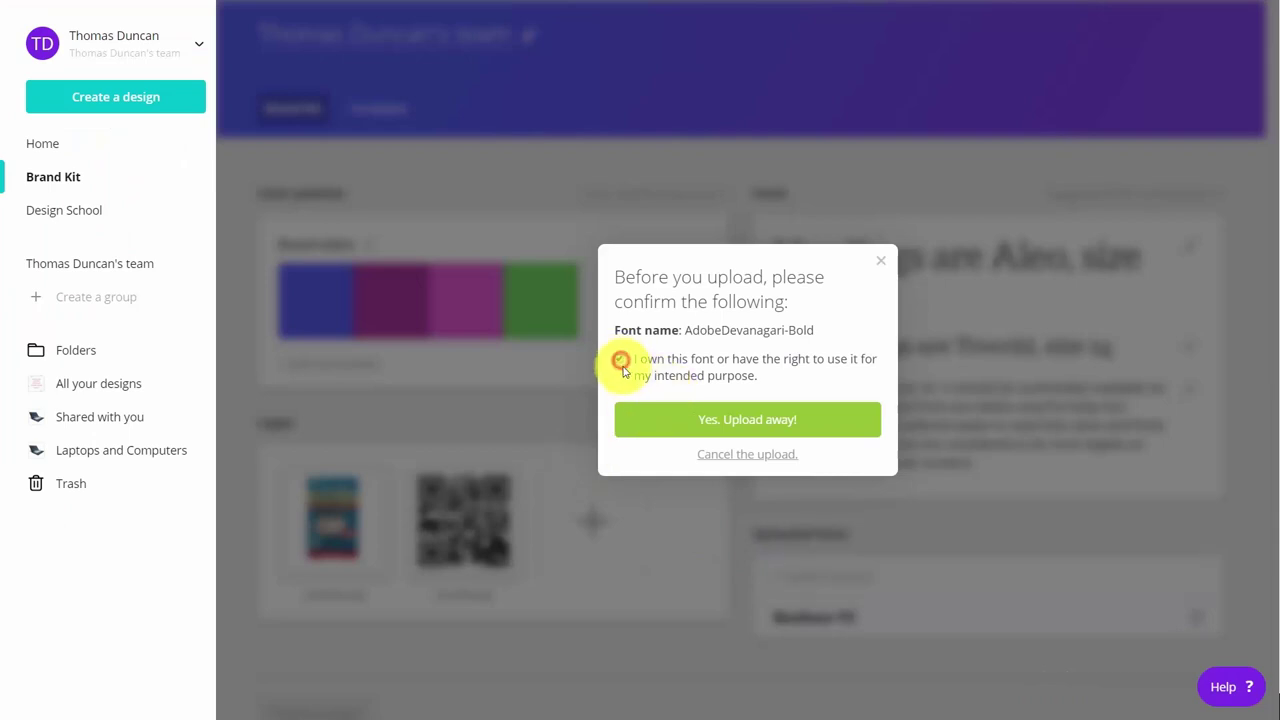
click(730, 422)
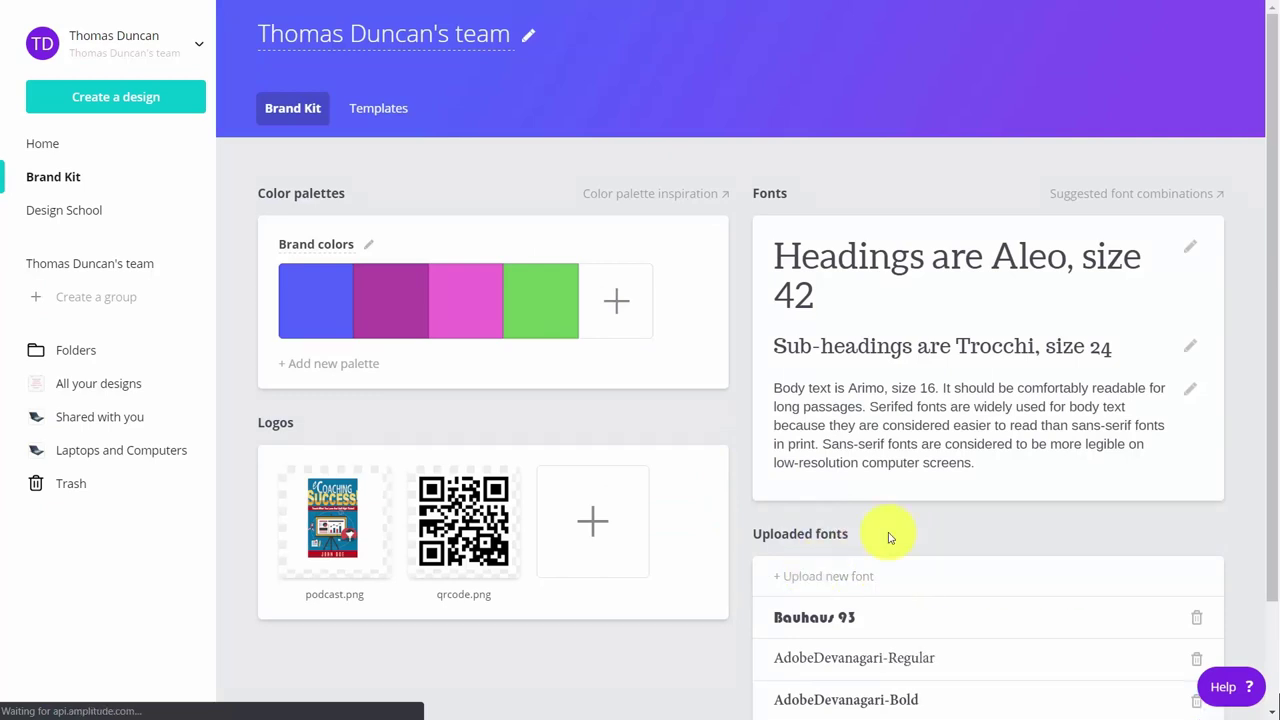
scroll(806, 571, down, 1)
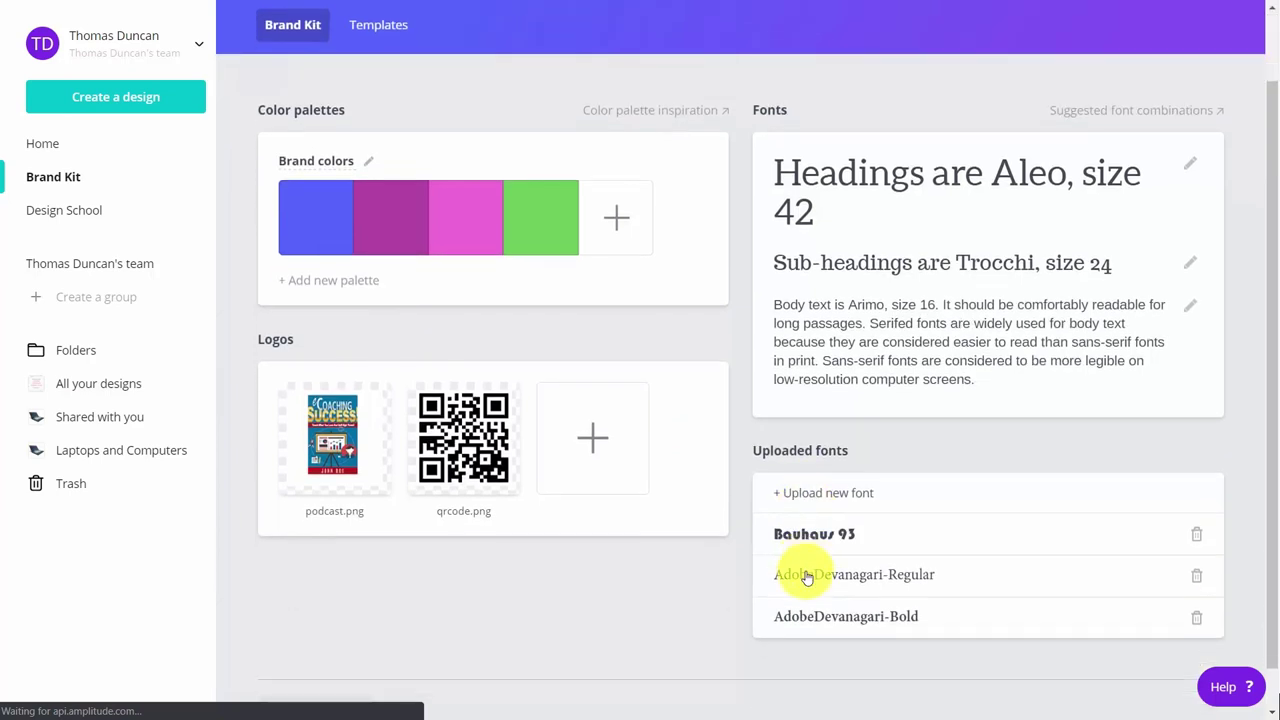
scroll(795, 574, up, 1)
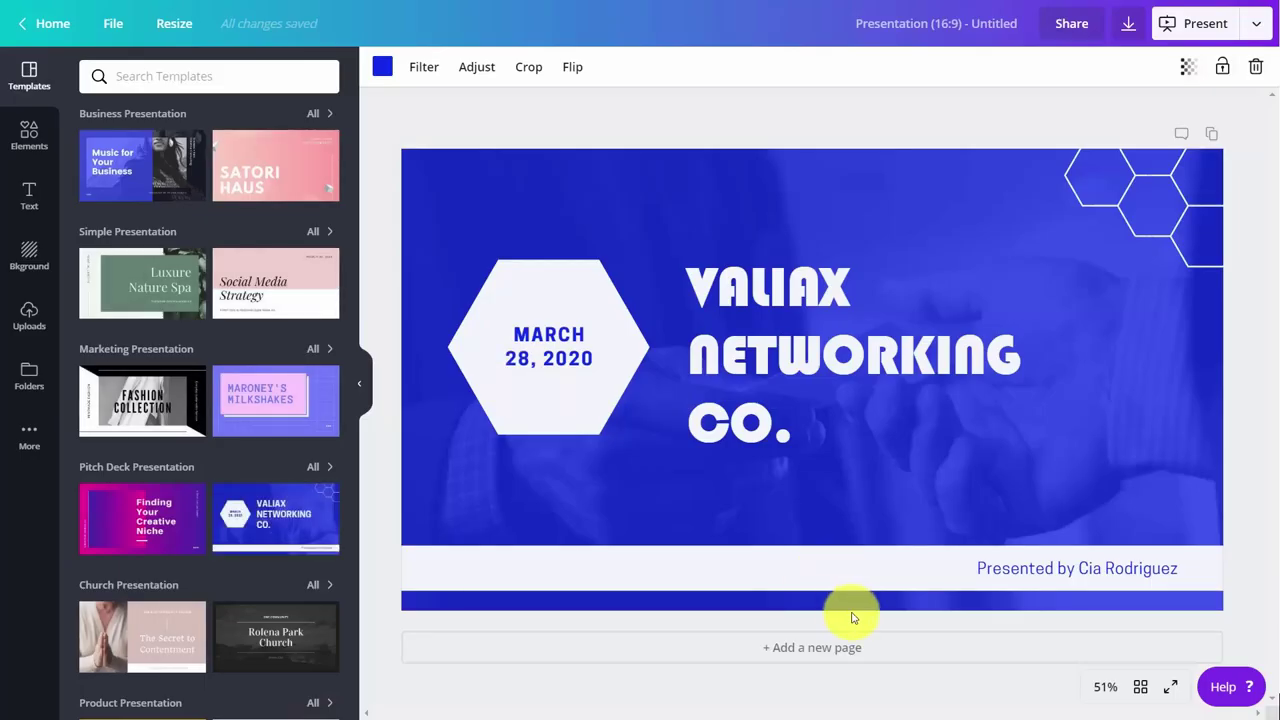
Step: Set the font of the "March 28, 2020" date text in the hexagon to the brand font Trocchi
click(979, 569)
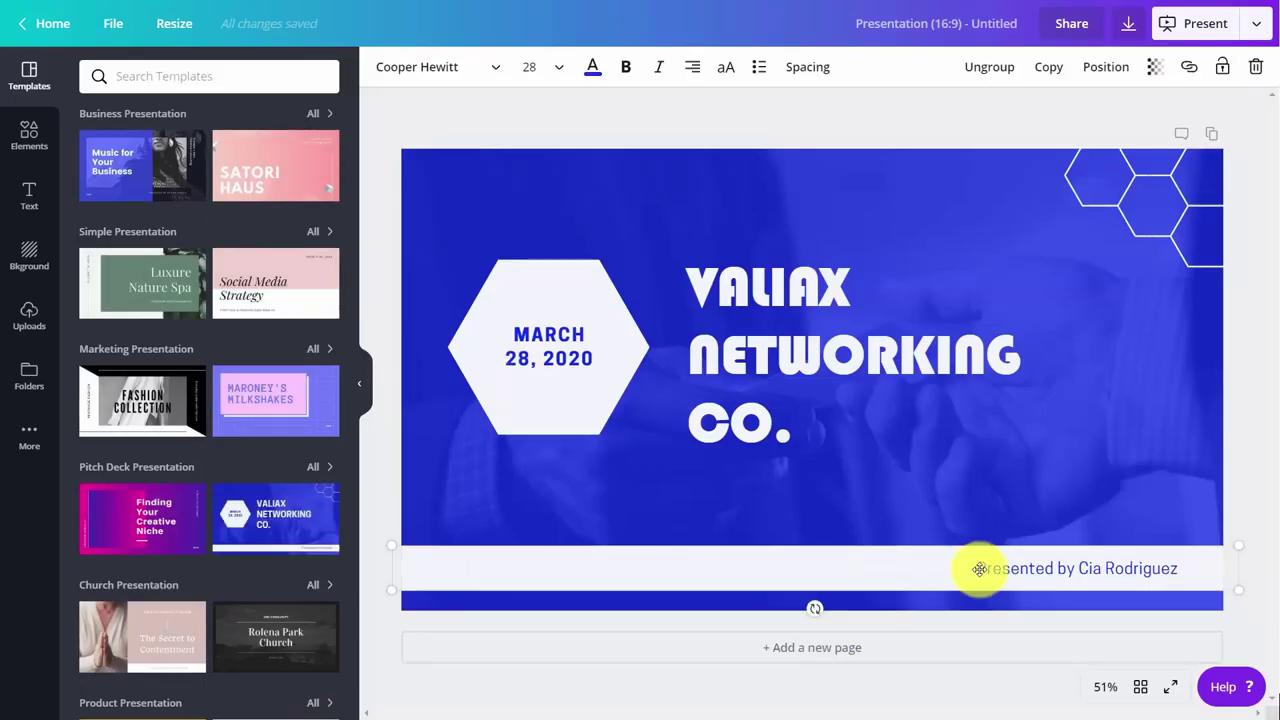
double_click(566, 370)
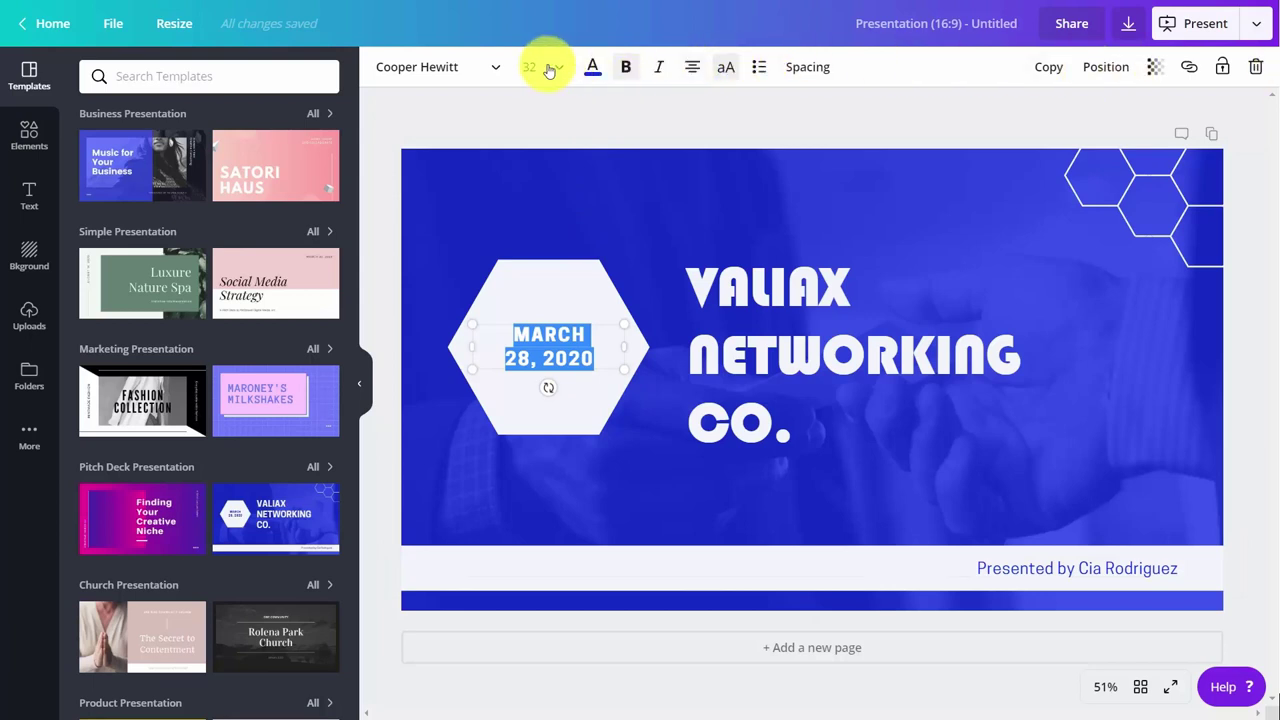
click(500, 70)
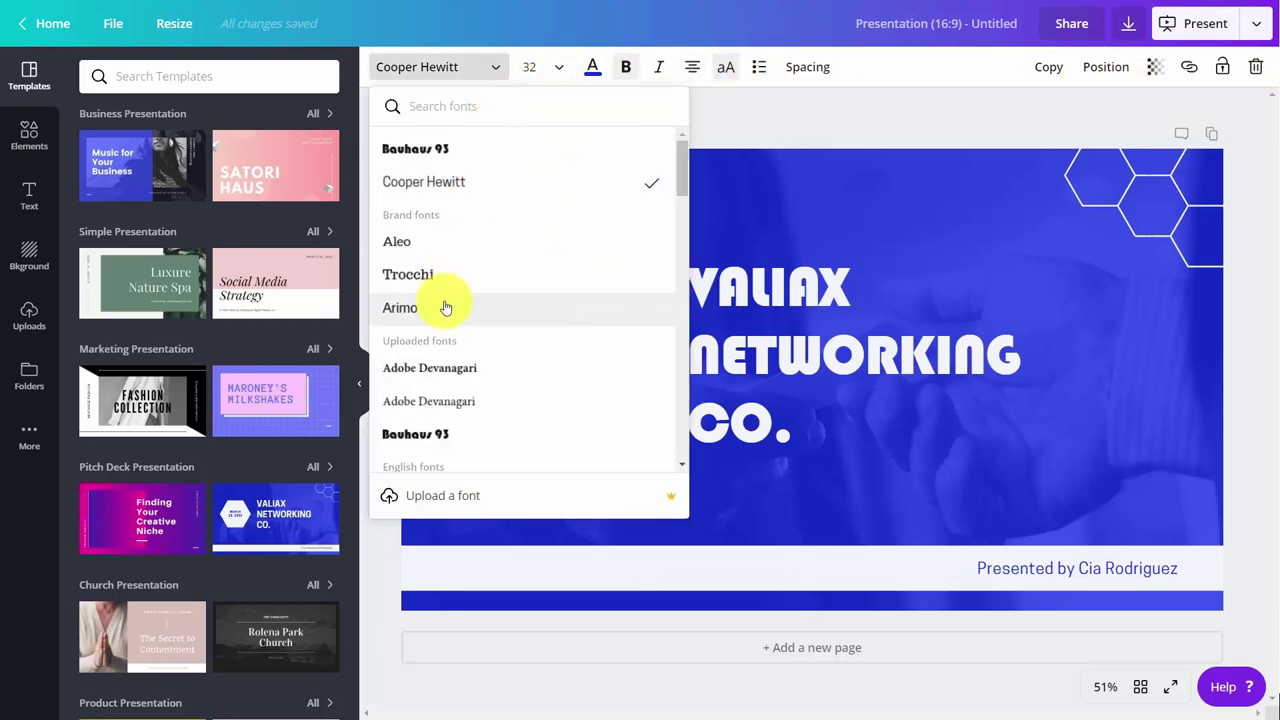
click(445, 277)
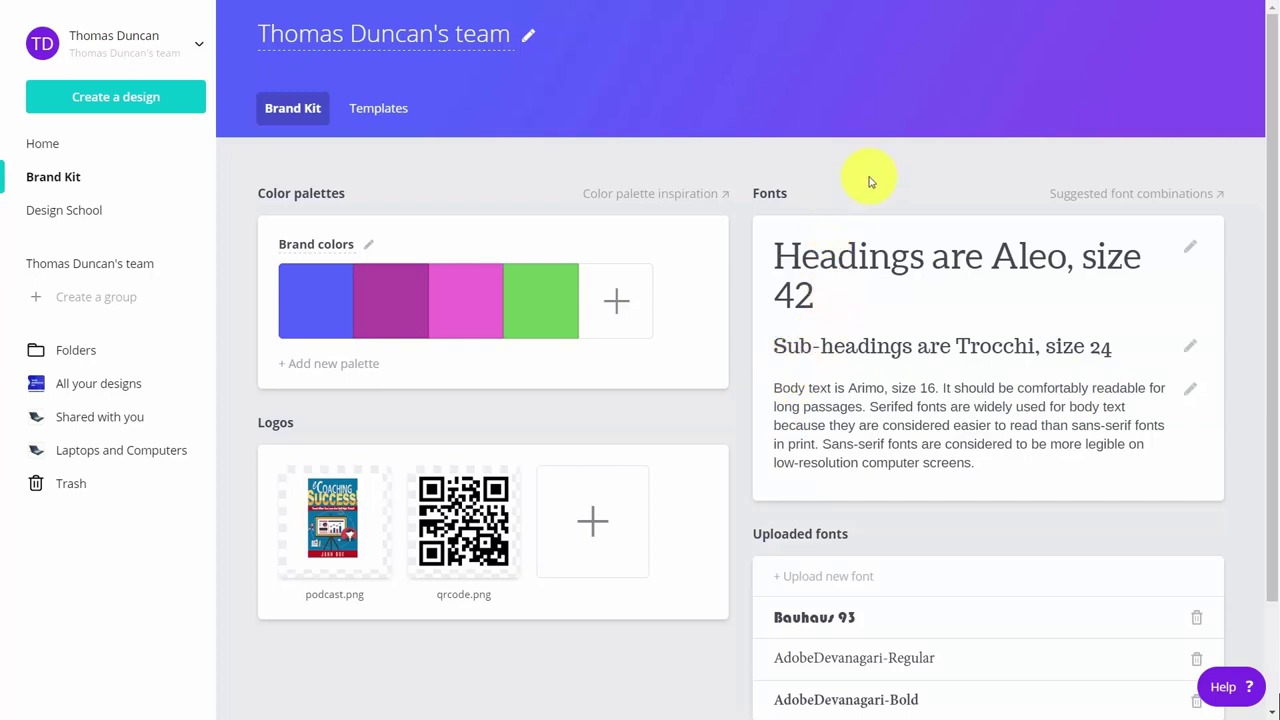
Step: Remove the uploaded fonts Bauhaus 93 and AdobeDevanagari-Regular from the Brand Kit
scroll(865, 188, down, 2)
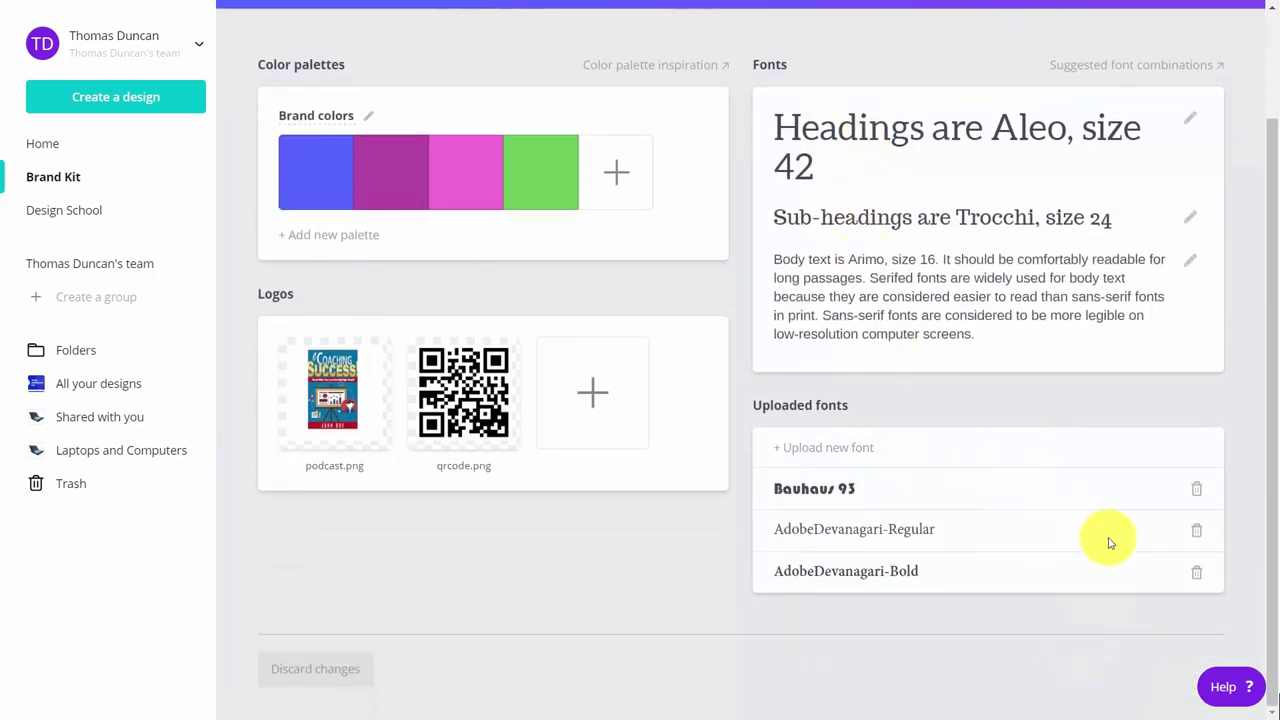
click(1197, 494)
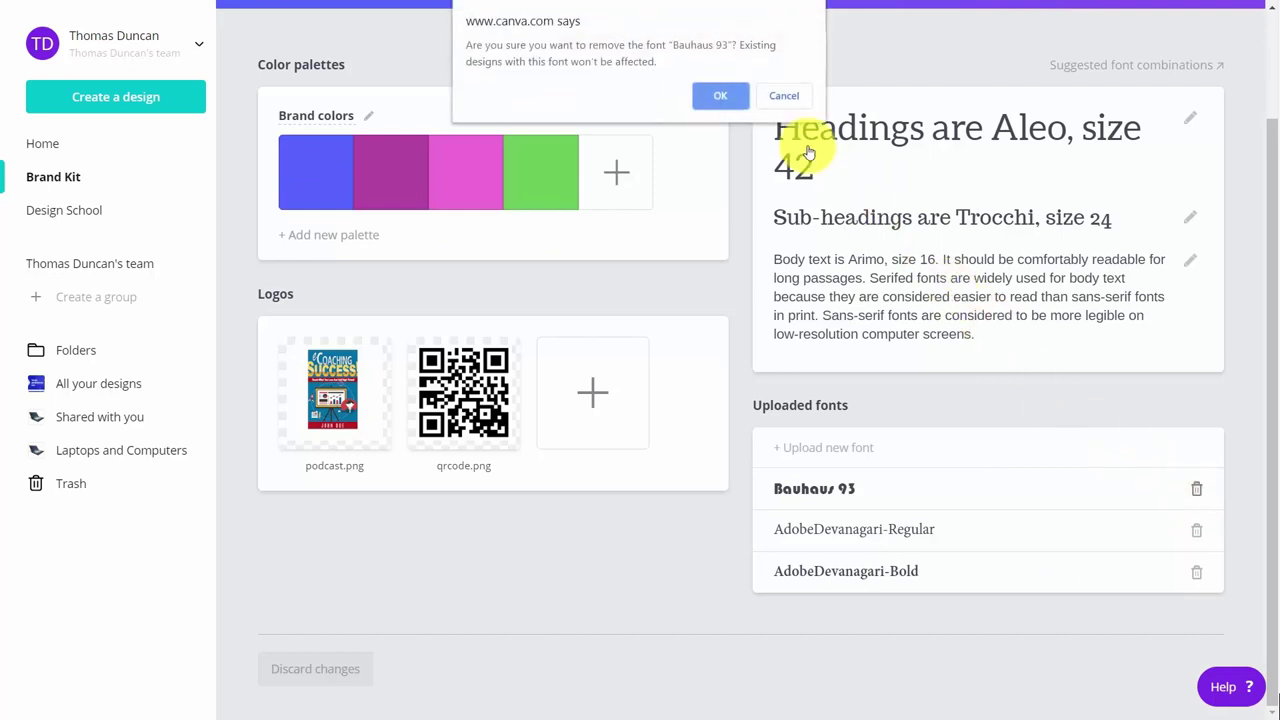
click(730, 95)
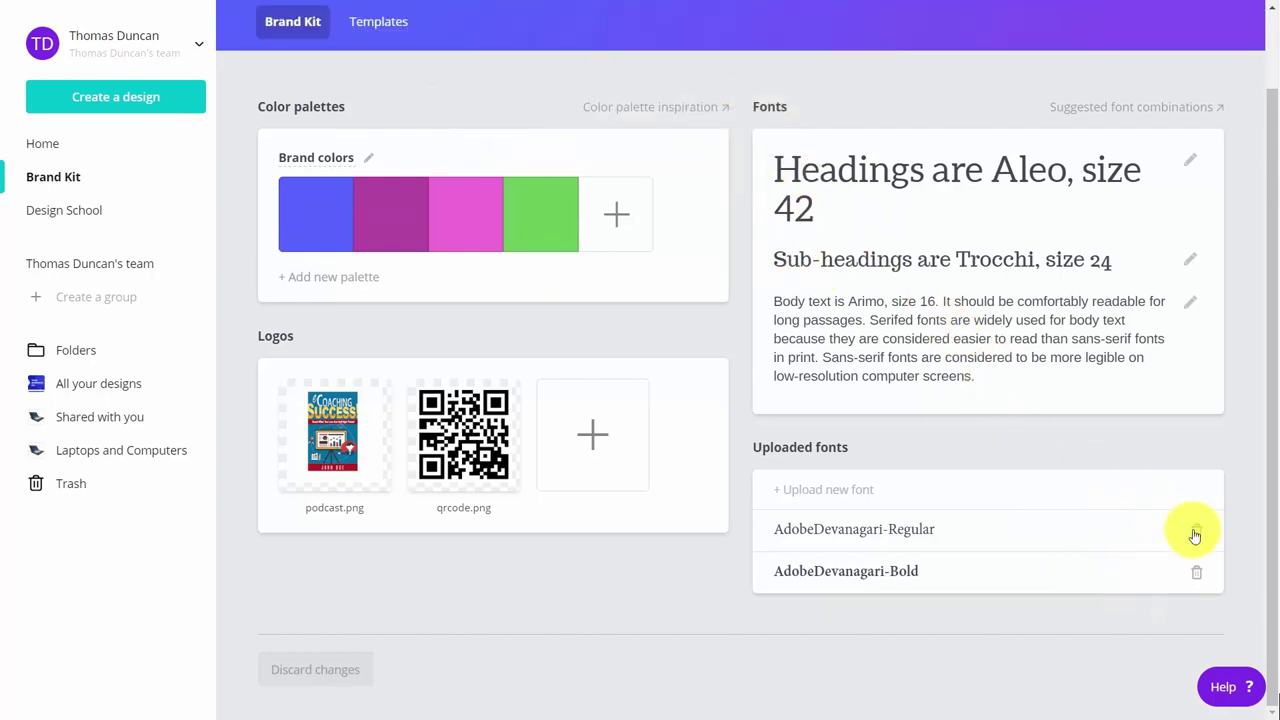
click(1196, 530)
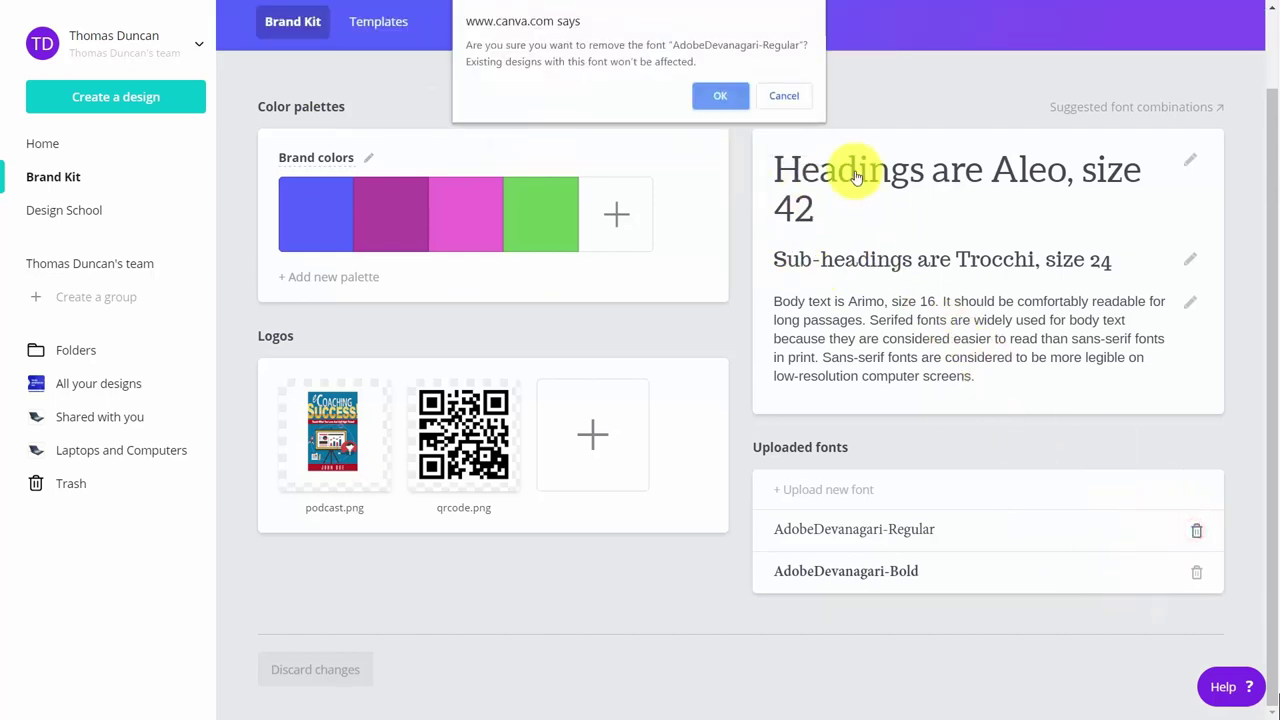
click(729, 95)
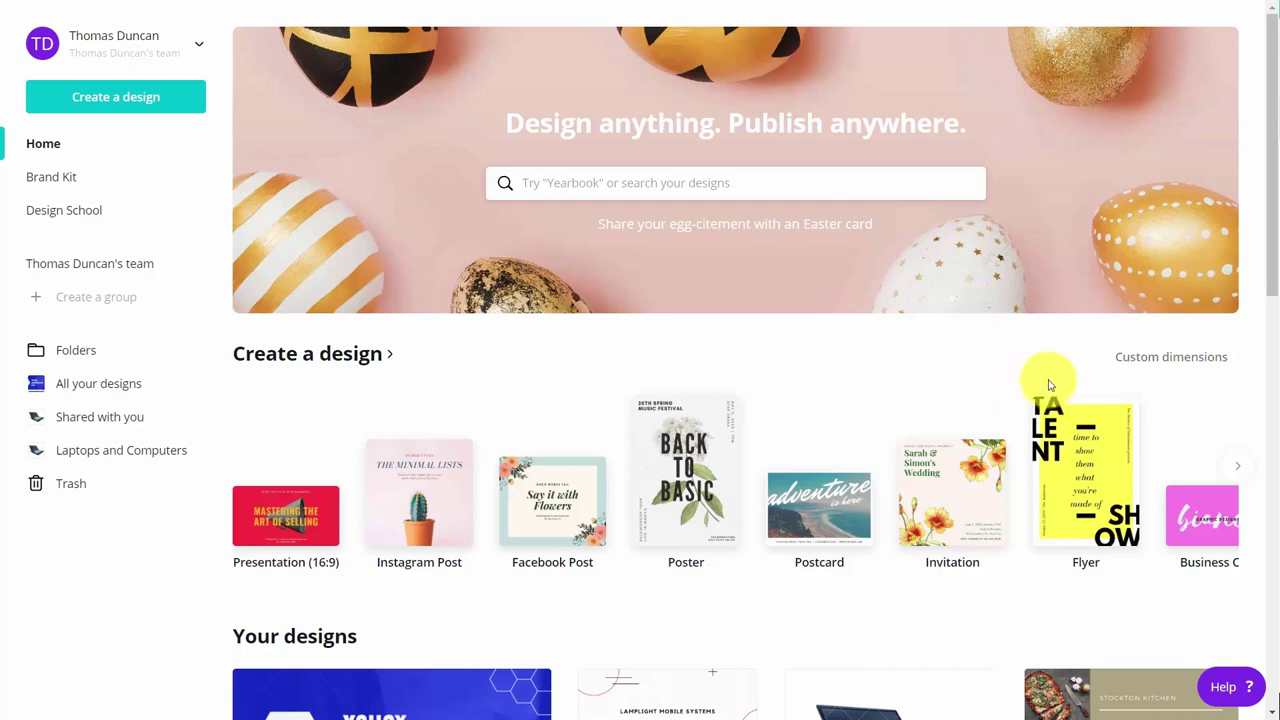
Step: Search the design types for "pinterest" from the home page and create a new Pinterest Graphic design
click(833, 197)
text(pinterest)
click(594, 256)
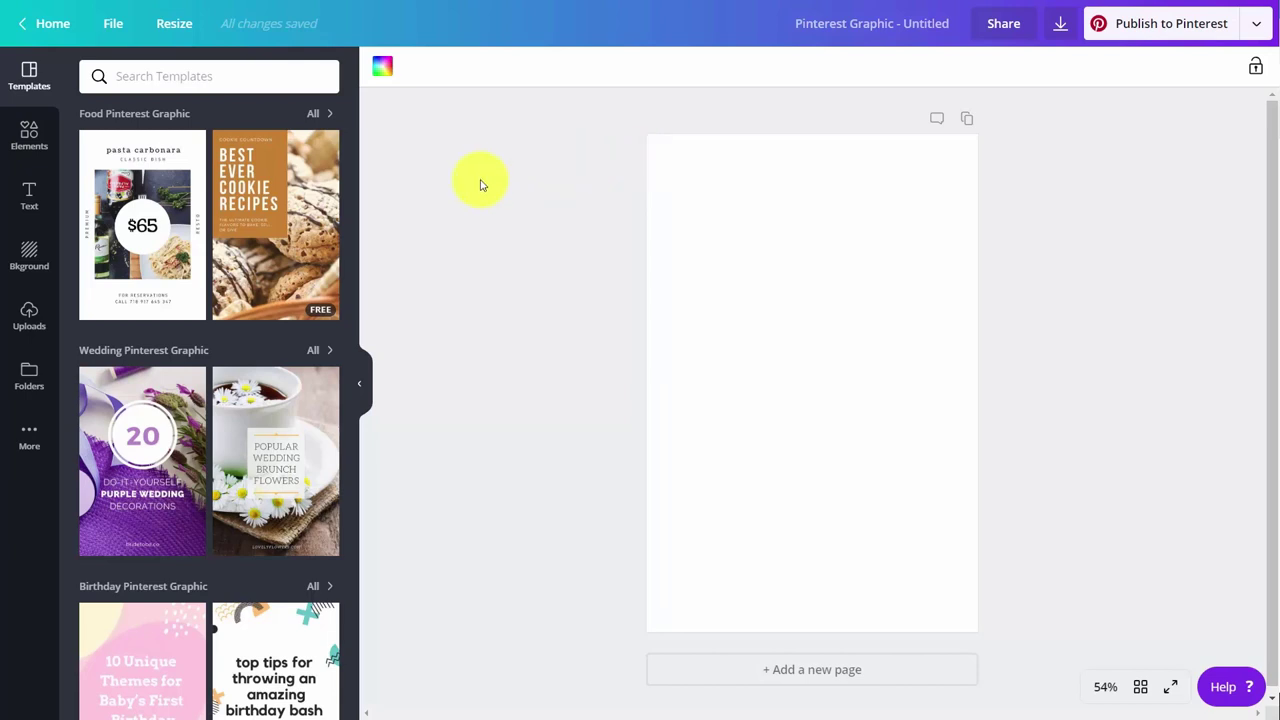
Step: Search the templates for "video", apply the Creative Design Studio template and open the download options
mouse_move(300, 170)
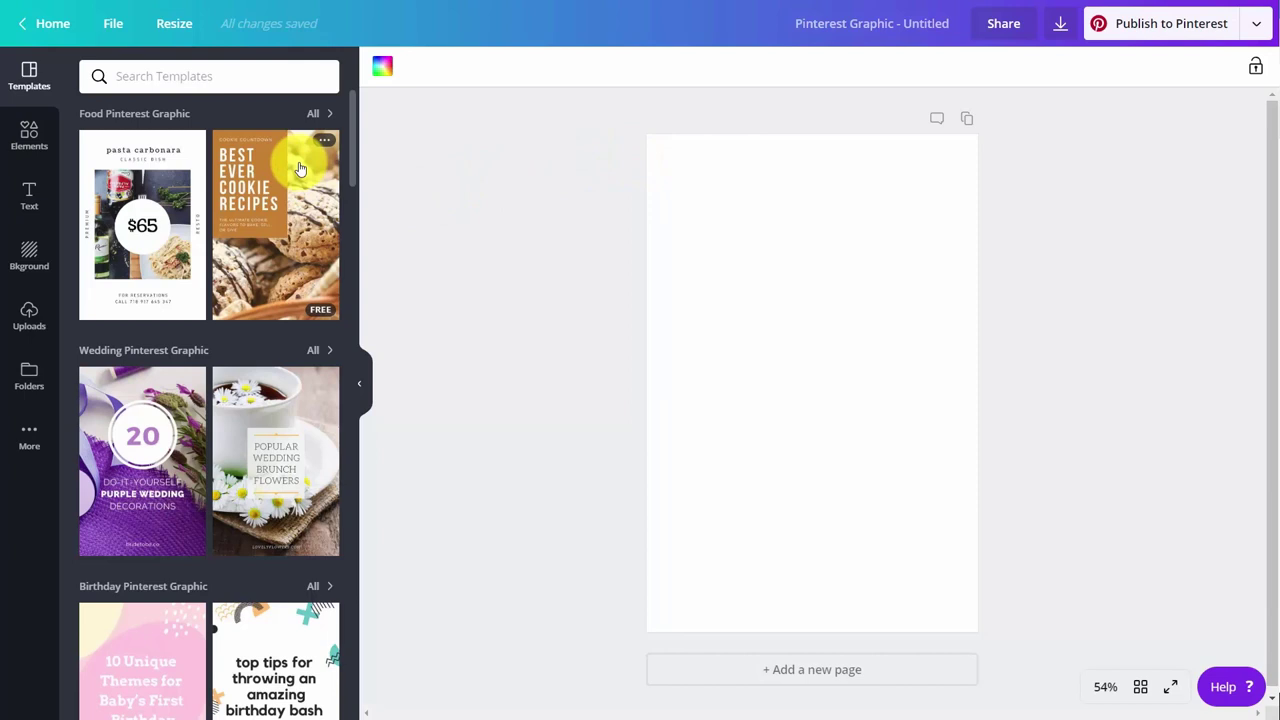
click(203, 81)
text(video)
key(Return)
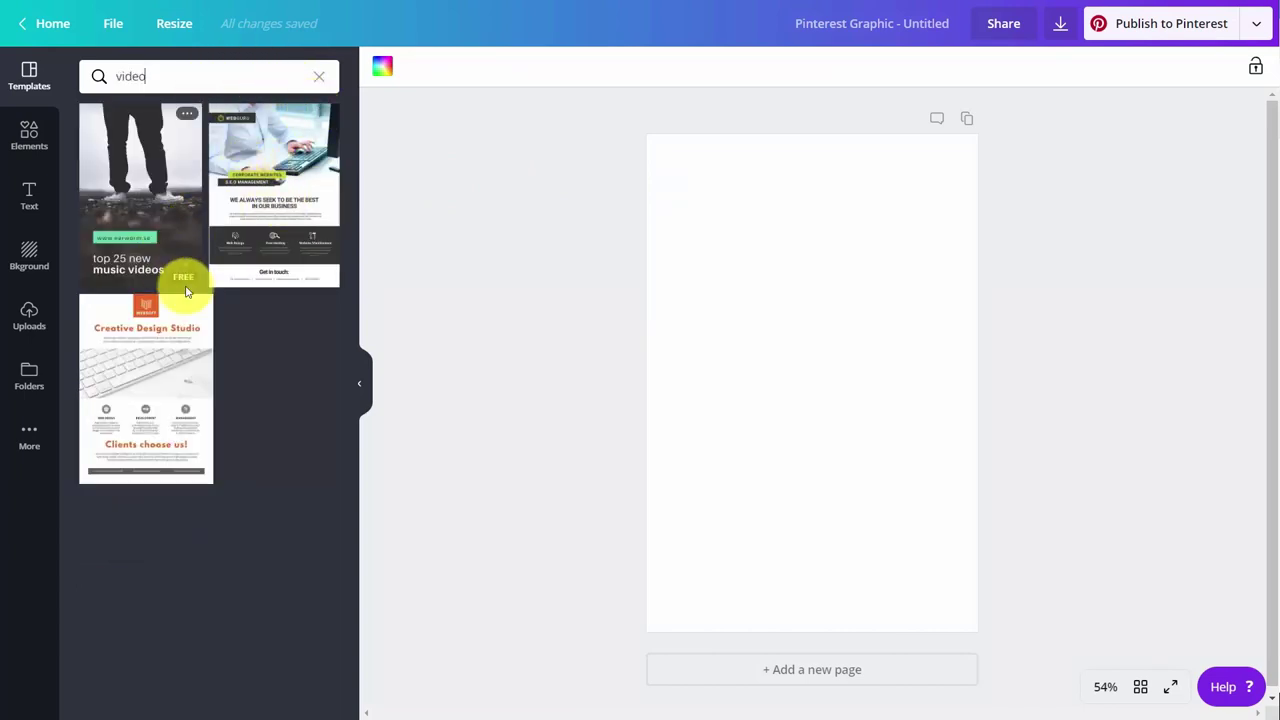
click(117, 341)
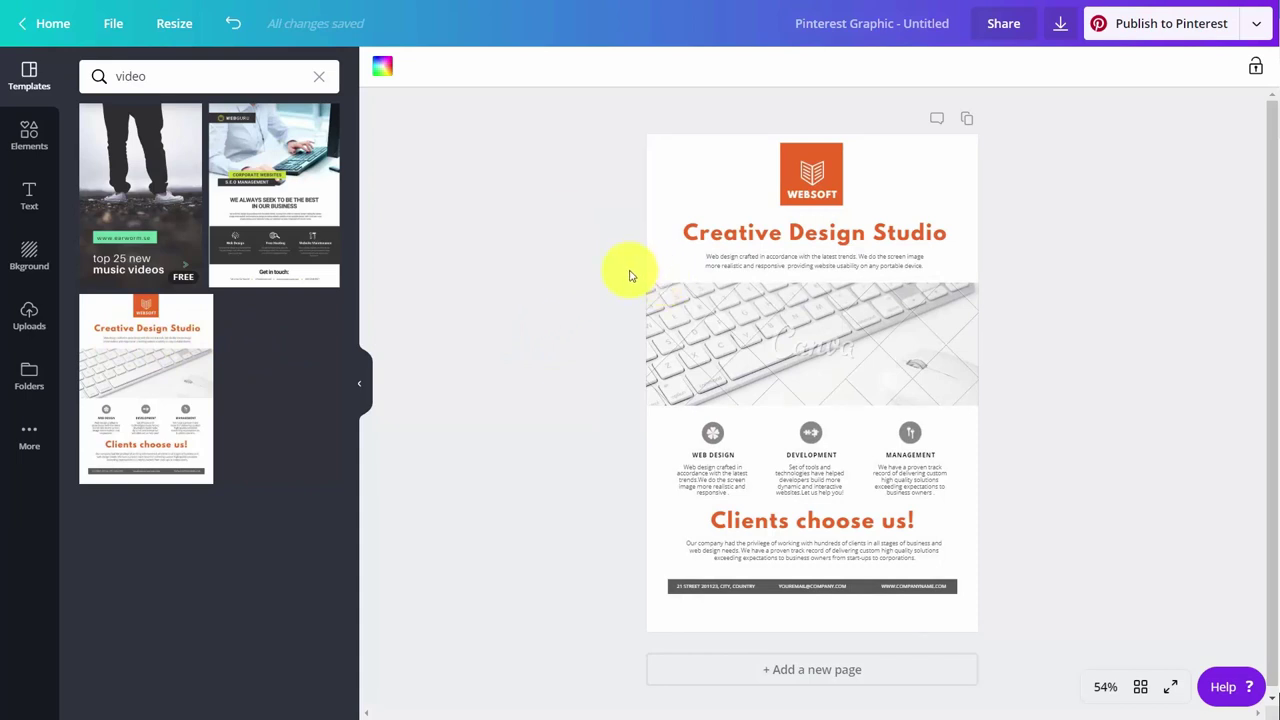
click(1059, 28)
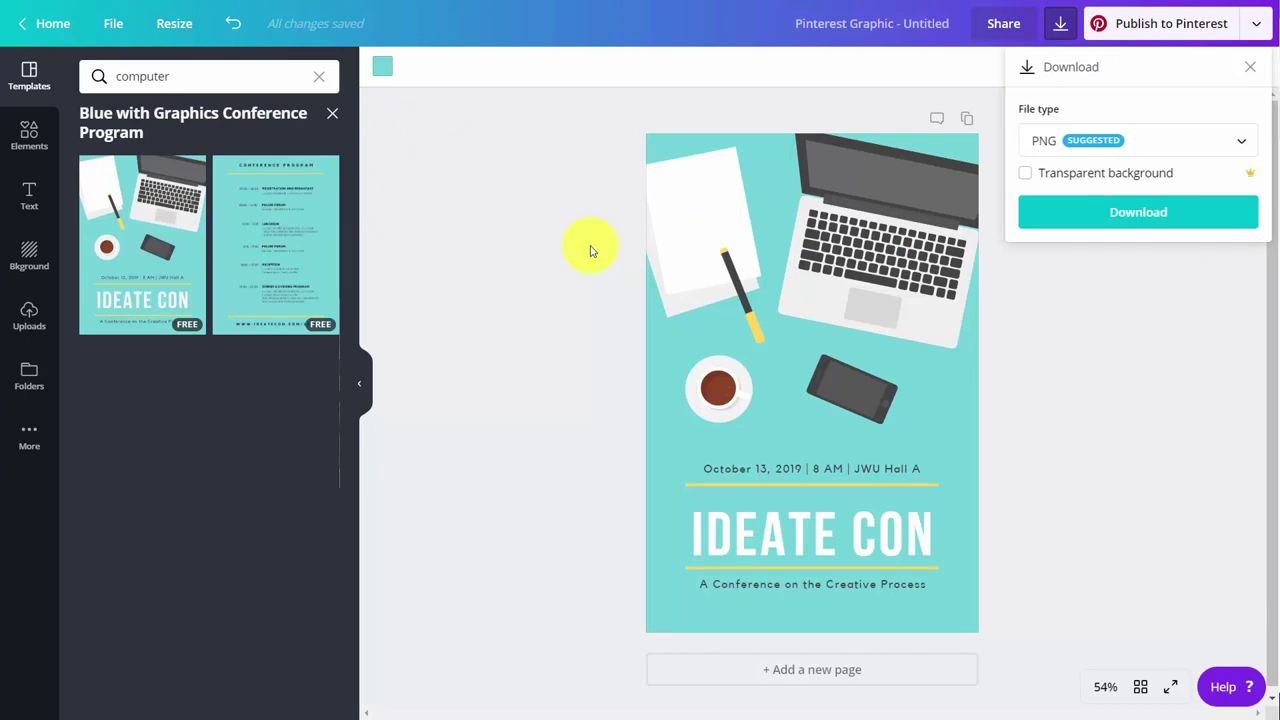
Step: Delete the smartphone graphic from the Ideate Con design and move the coffee cup to the horizontal centre above the date line
click(29, 137)
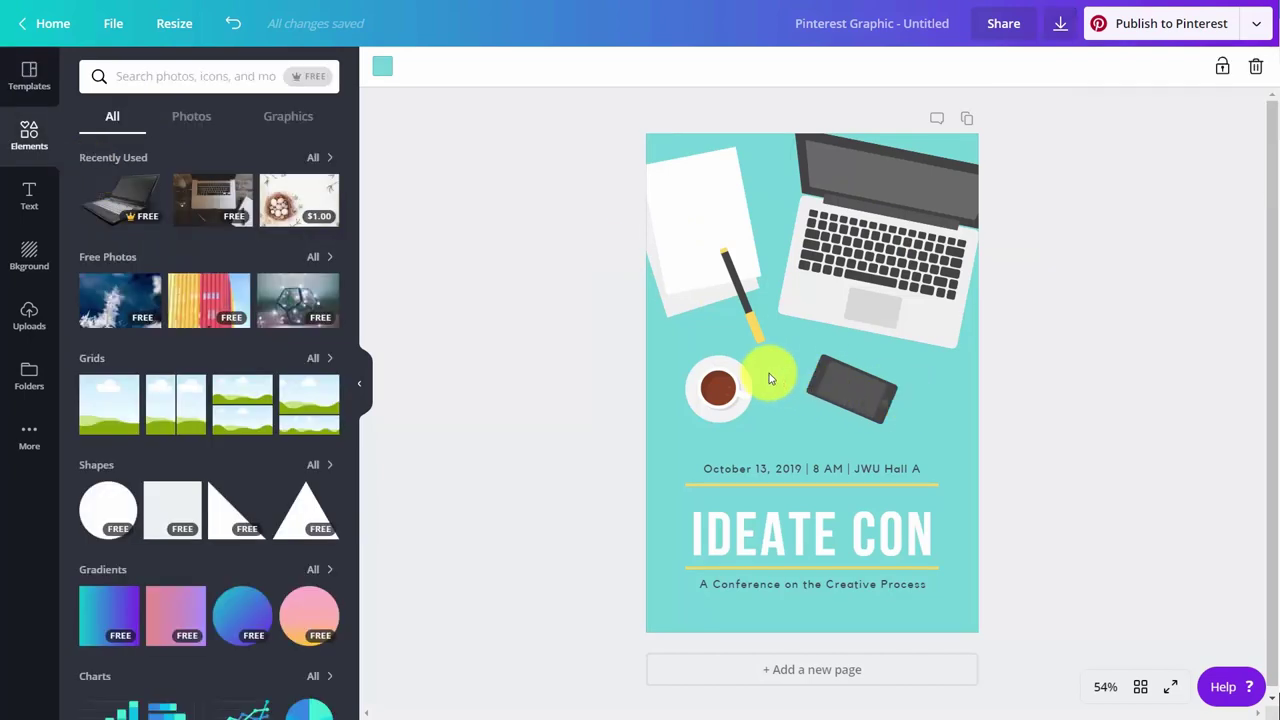
click(835, 392)
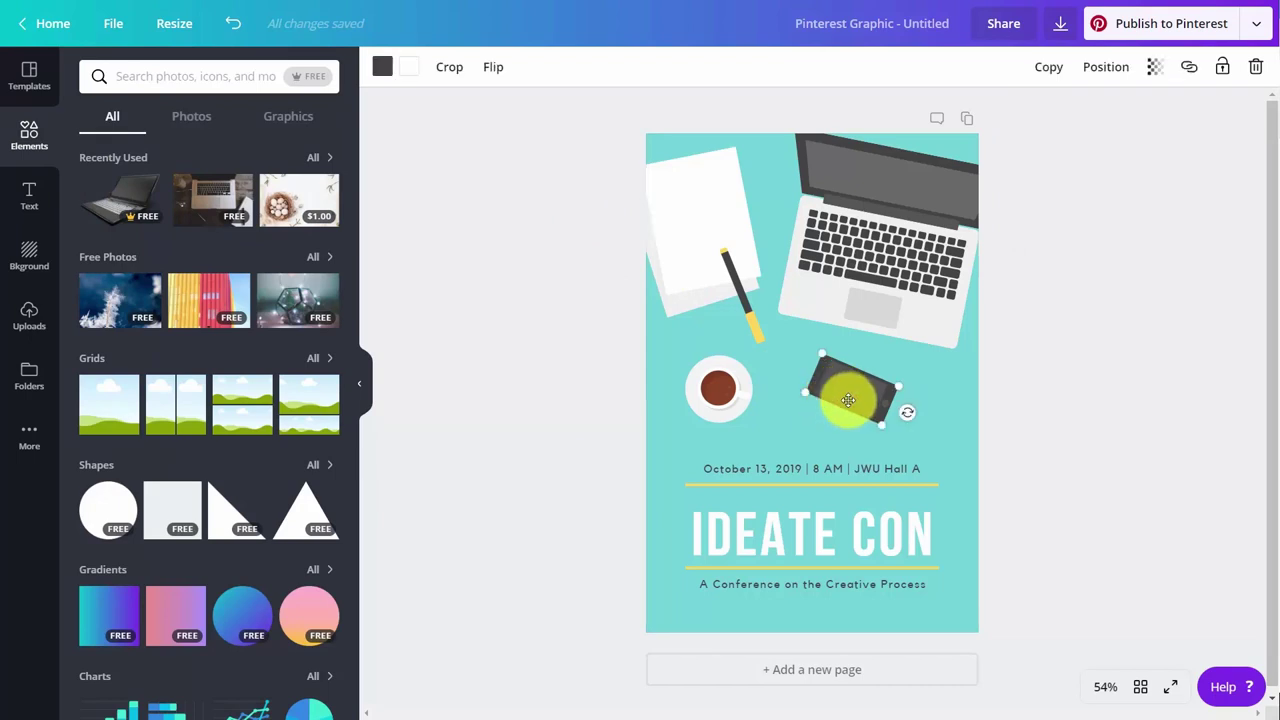
key(Delete)
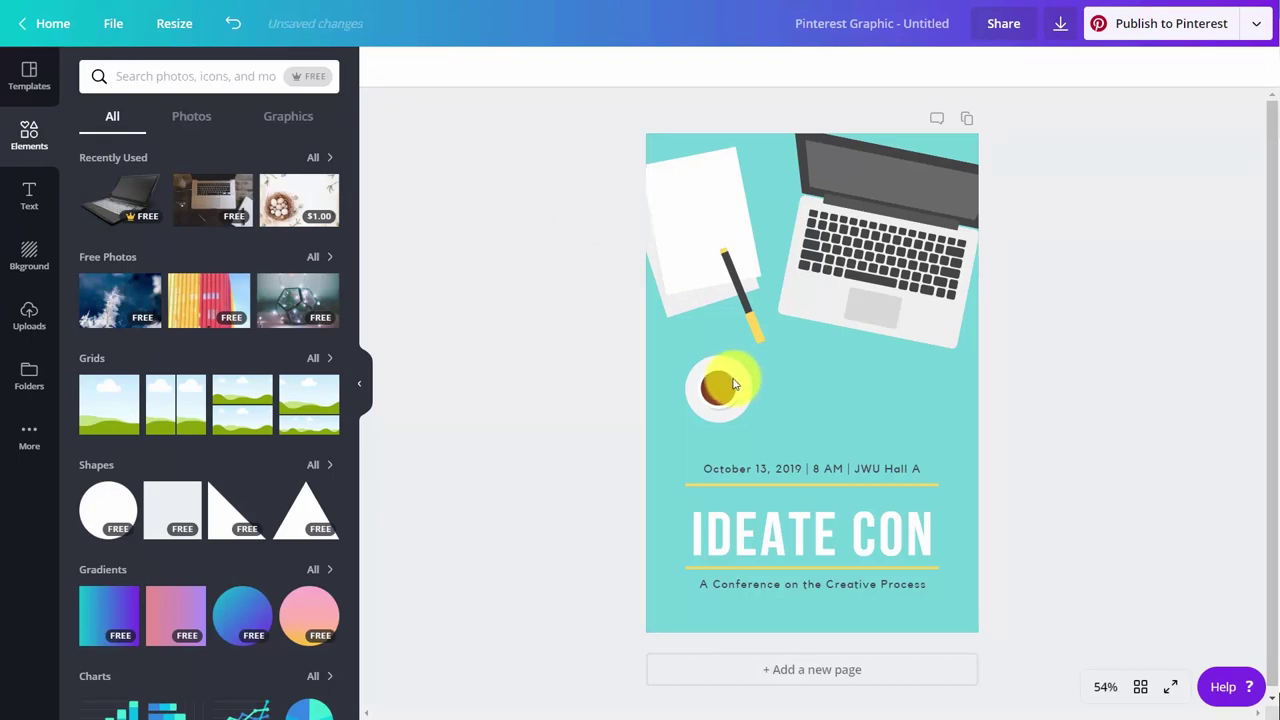
drag(732, 381, 828, 385)
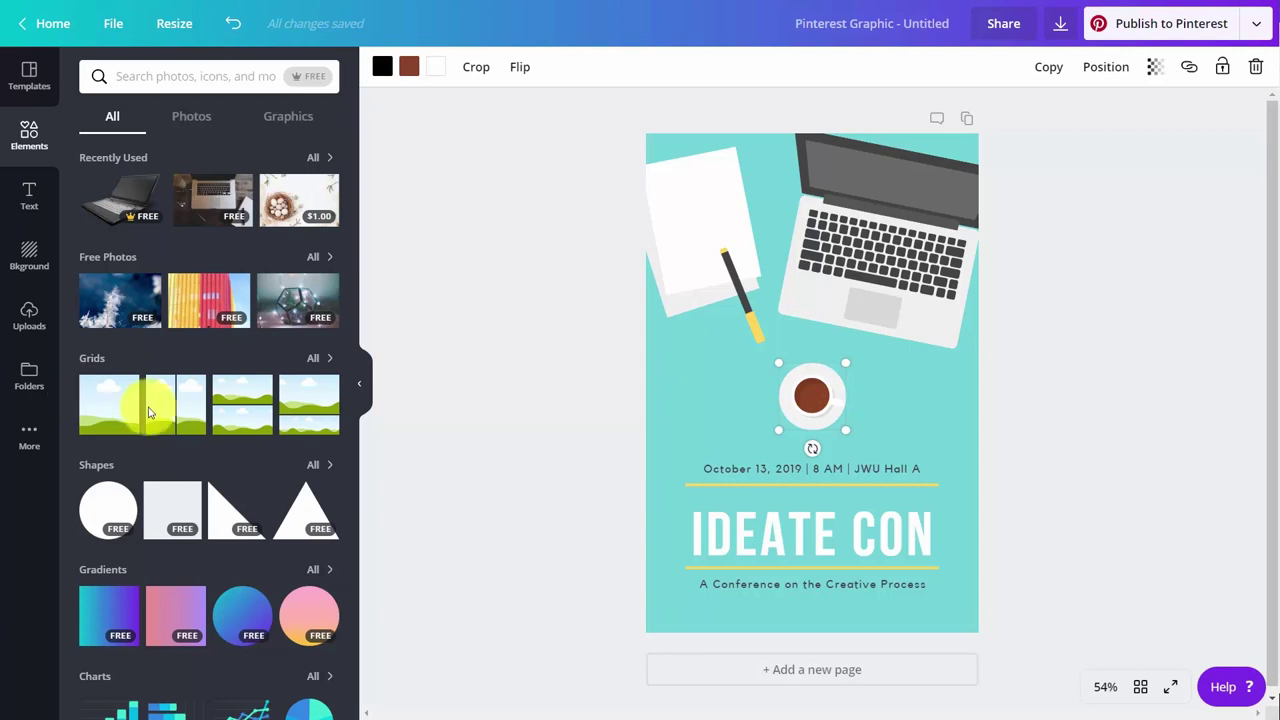
Step: Add the QR code from the Logos folder, shrink it to a small mark below the tagline and delete the oversized duplicate
click(31, 380)
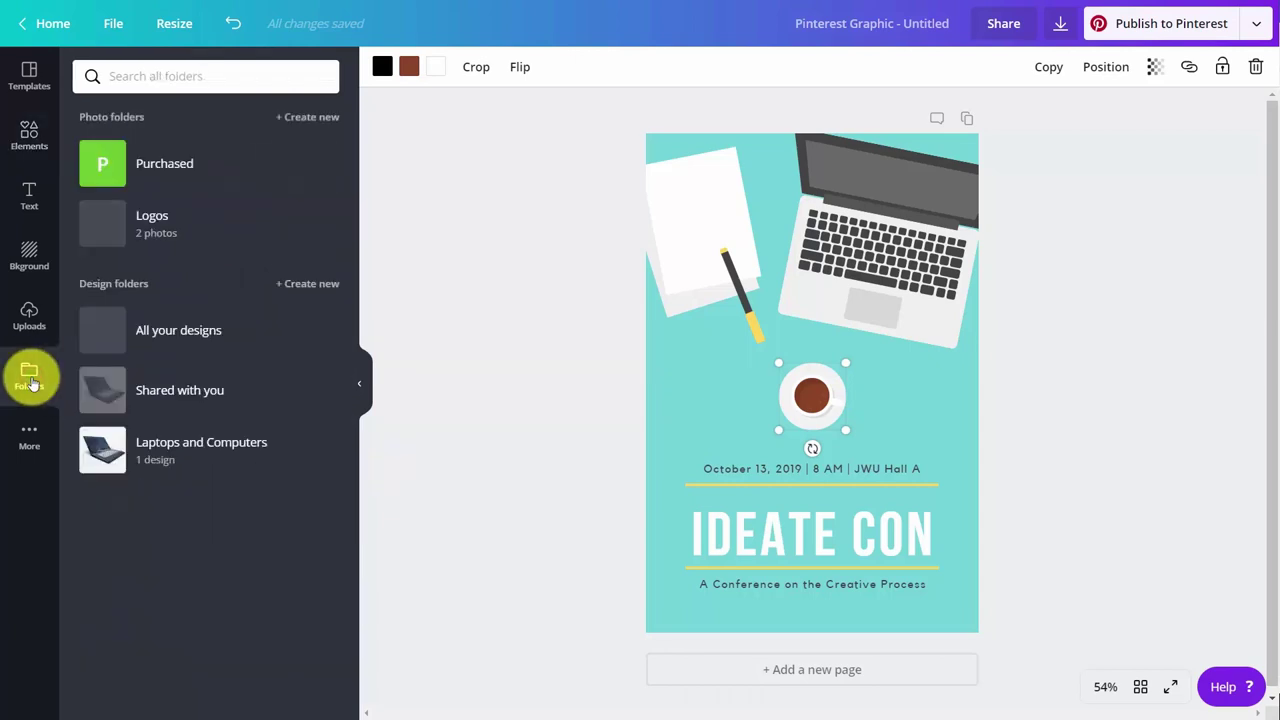
click(103, 222)
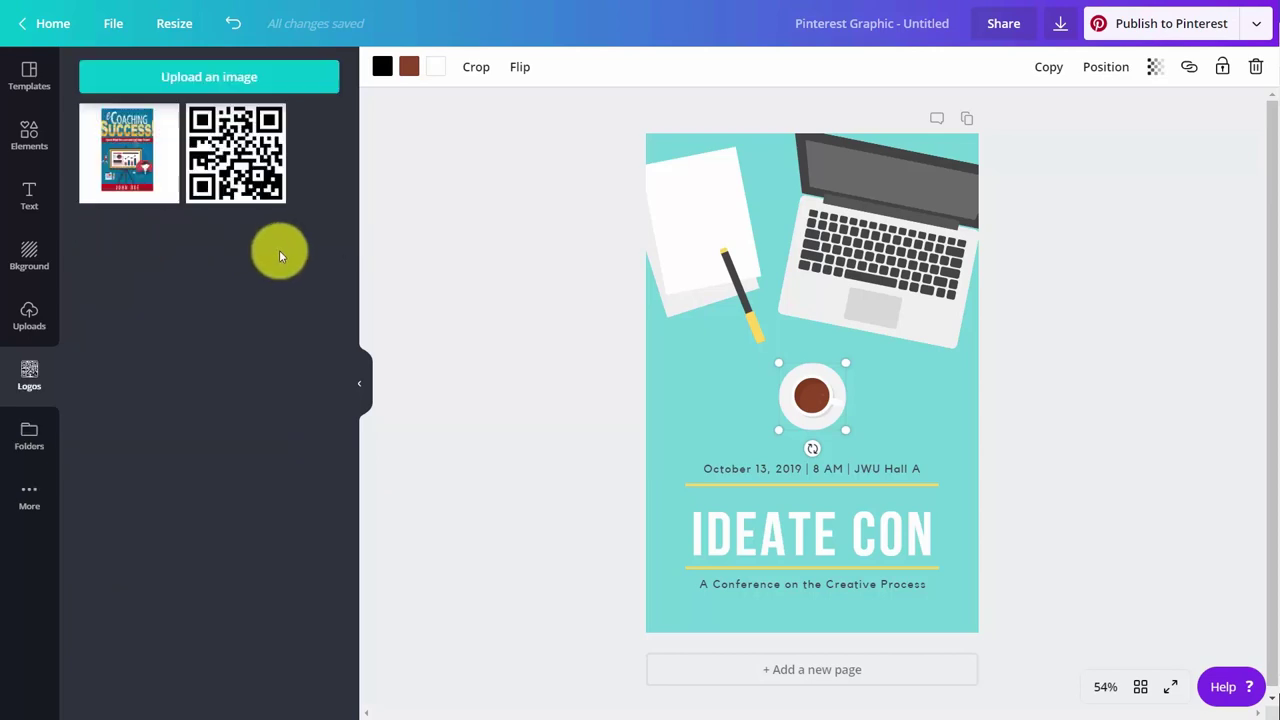
click(240, 176)
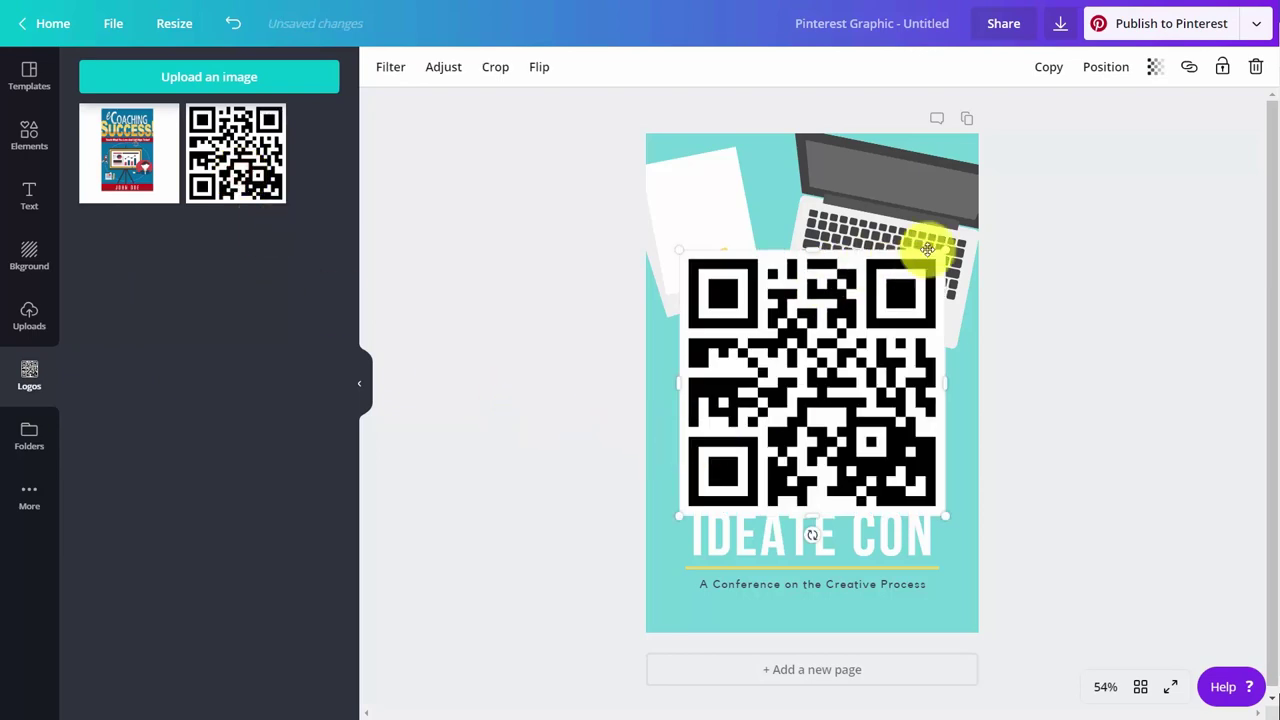
drag(942, 250, 782, 578)
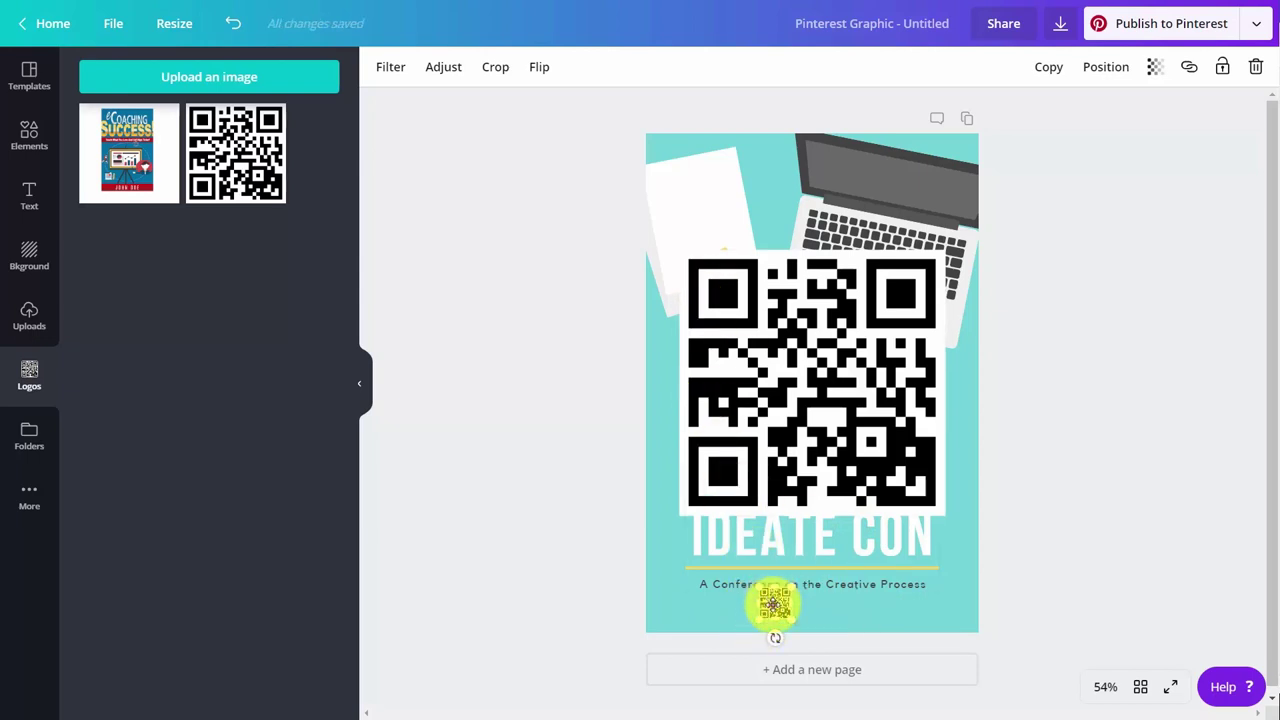
drag(771, 603, 796, 612)
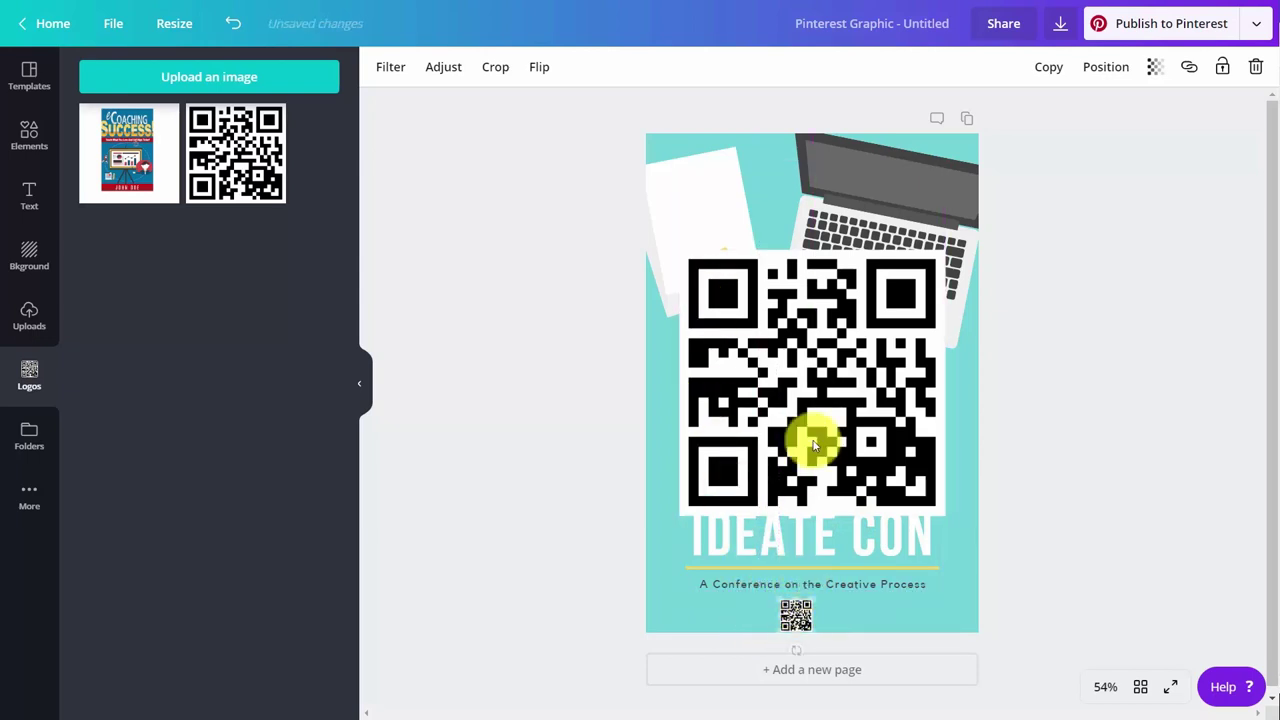
click(787, 465)
key(Delete)
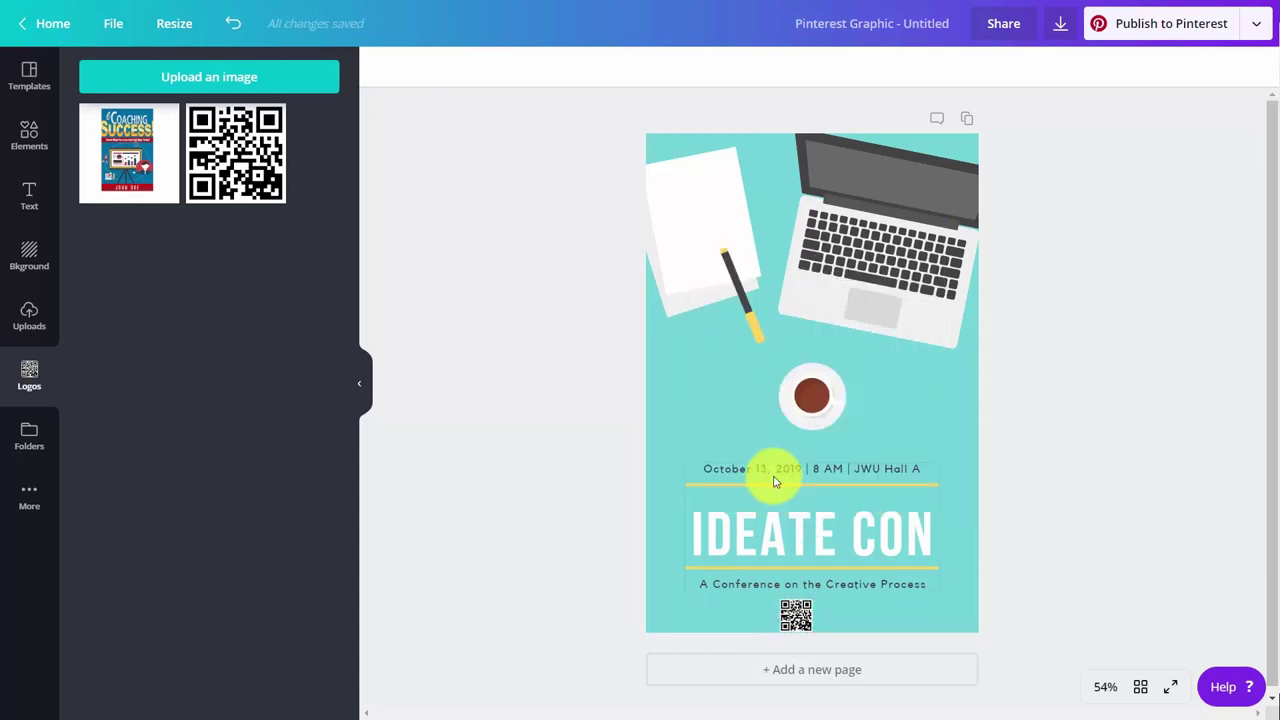
Step: Ungroup the text block and change the IDEATE CON heading to the brand font Trocchi
click(804, 542)
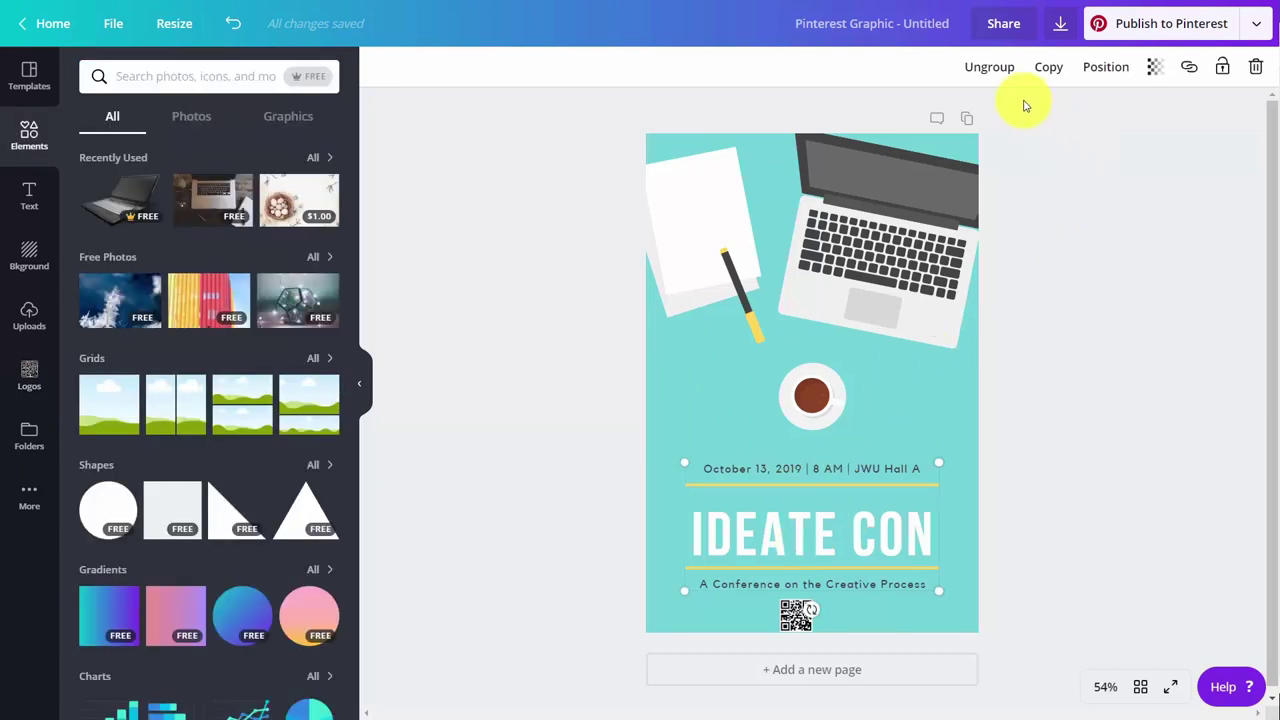
click(986, 72)
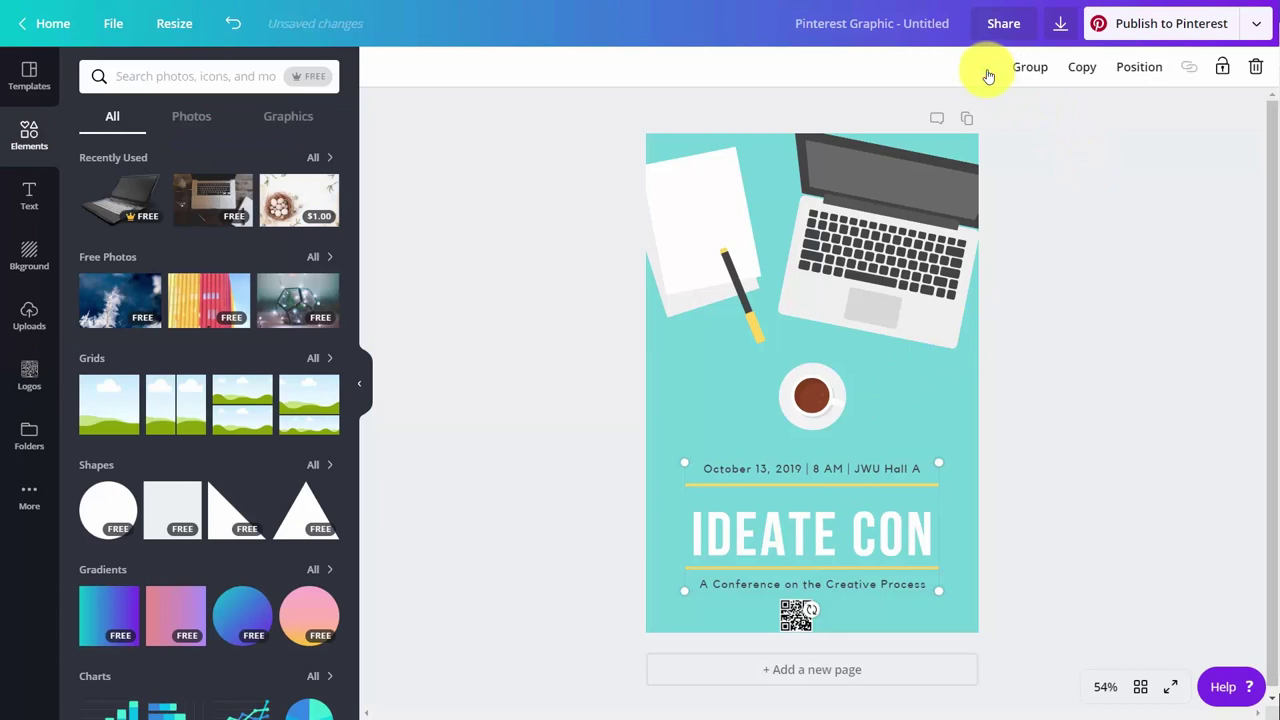
click(820, 532)
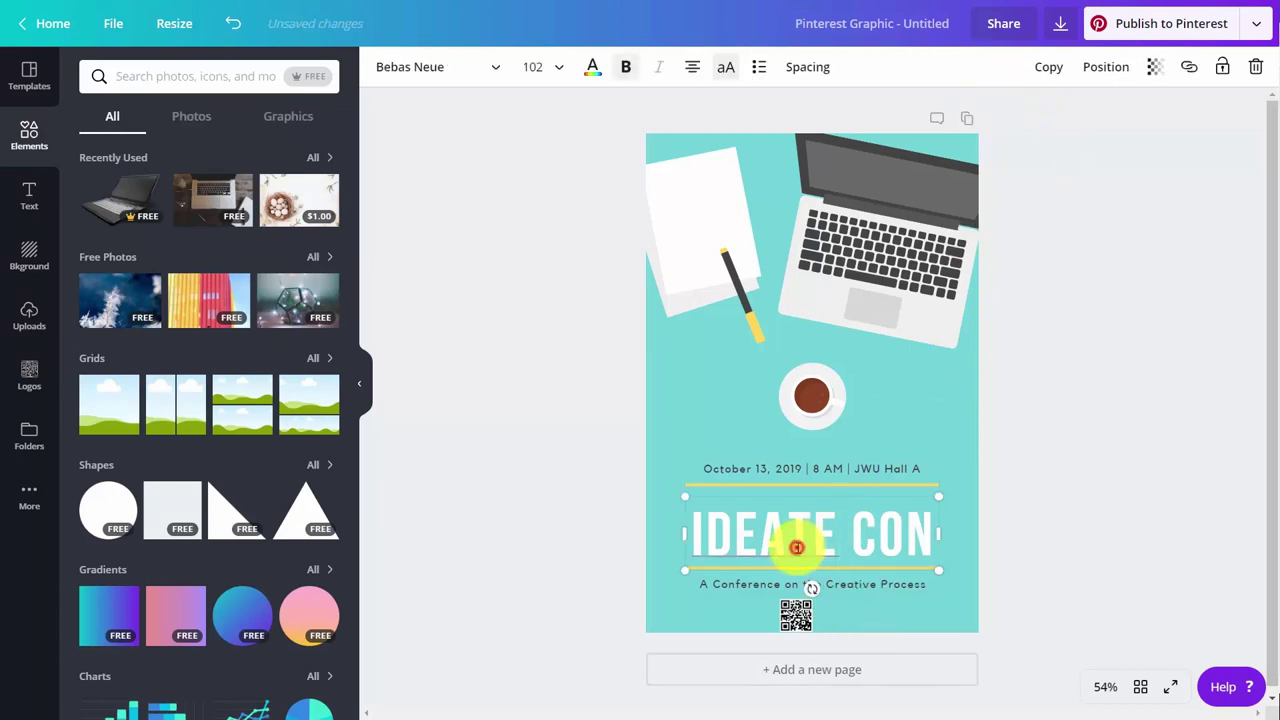
click(797, 547)
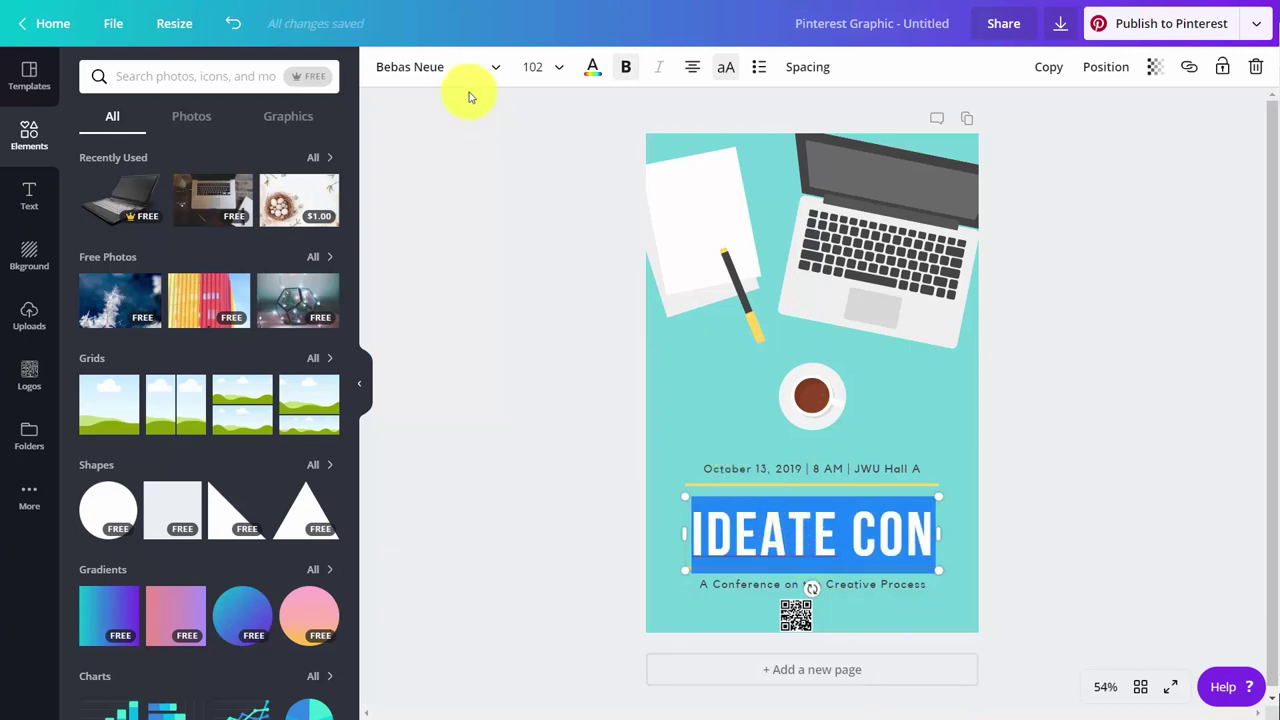
click(497, 74)
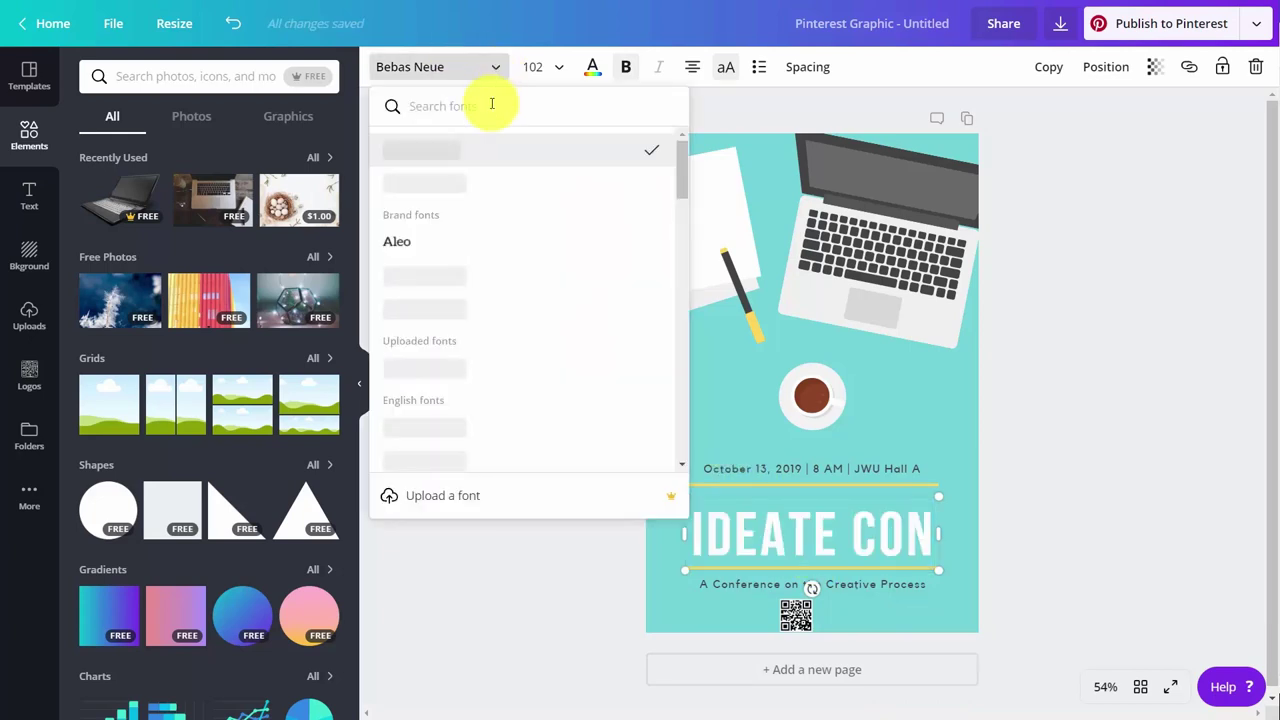
click(431, 276)
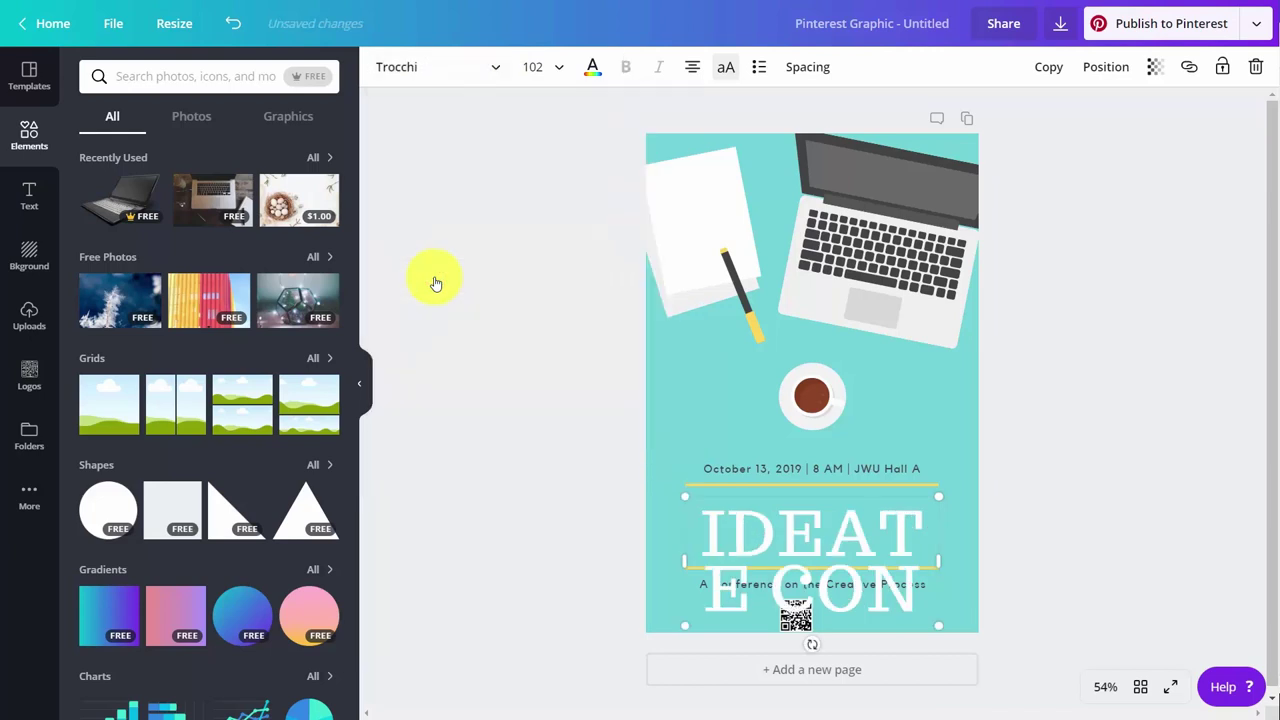
Step: Try font sizes 80 and 60 on the IDEATE CON heading
click(701, 530)
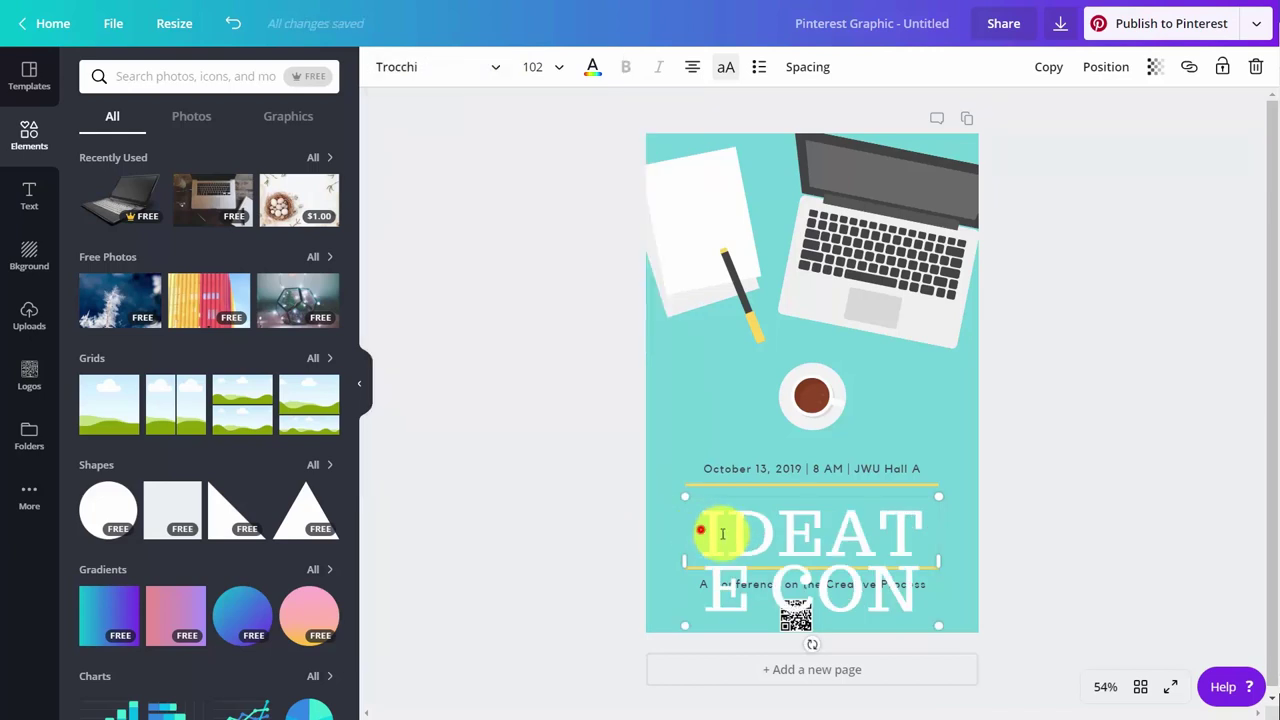
click(562, 68)
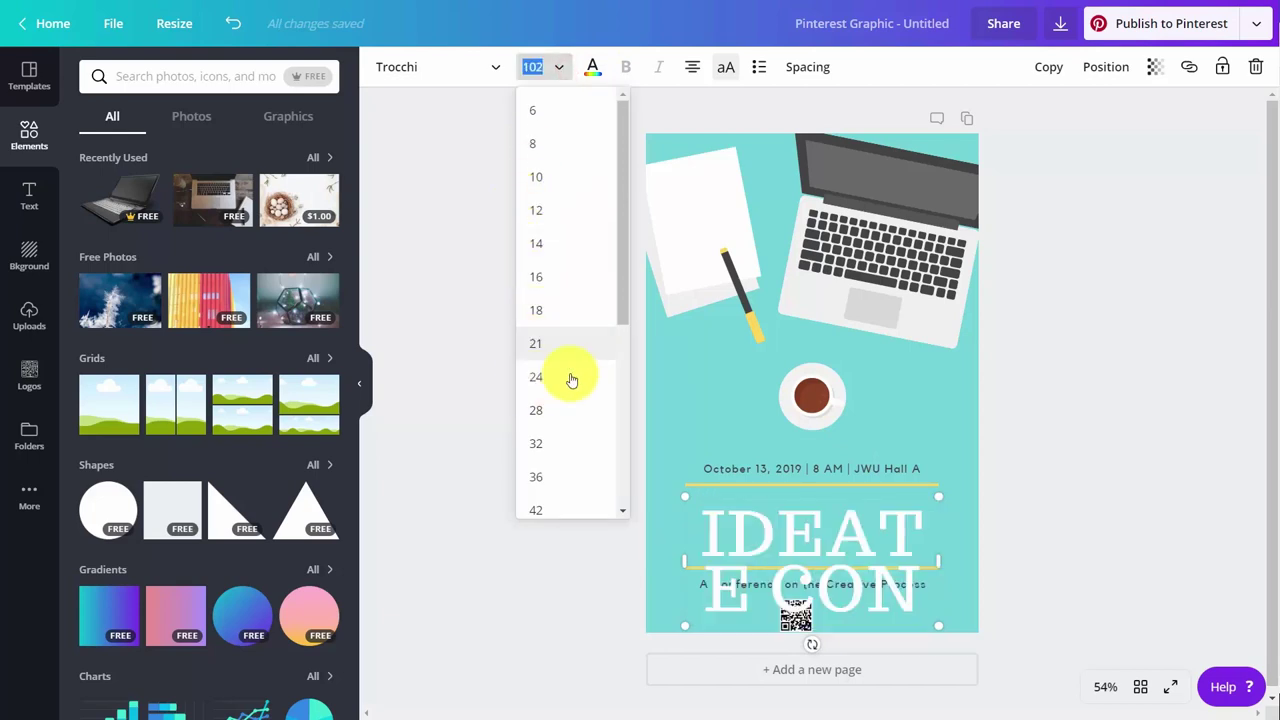
scroll(570, 380, down, 3)
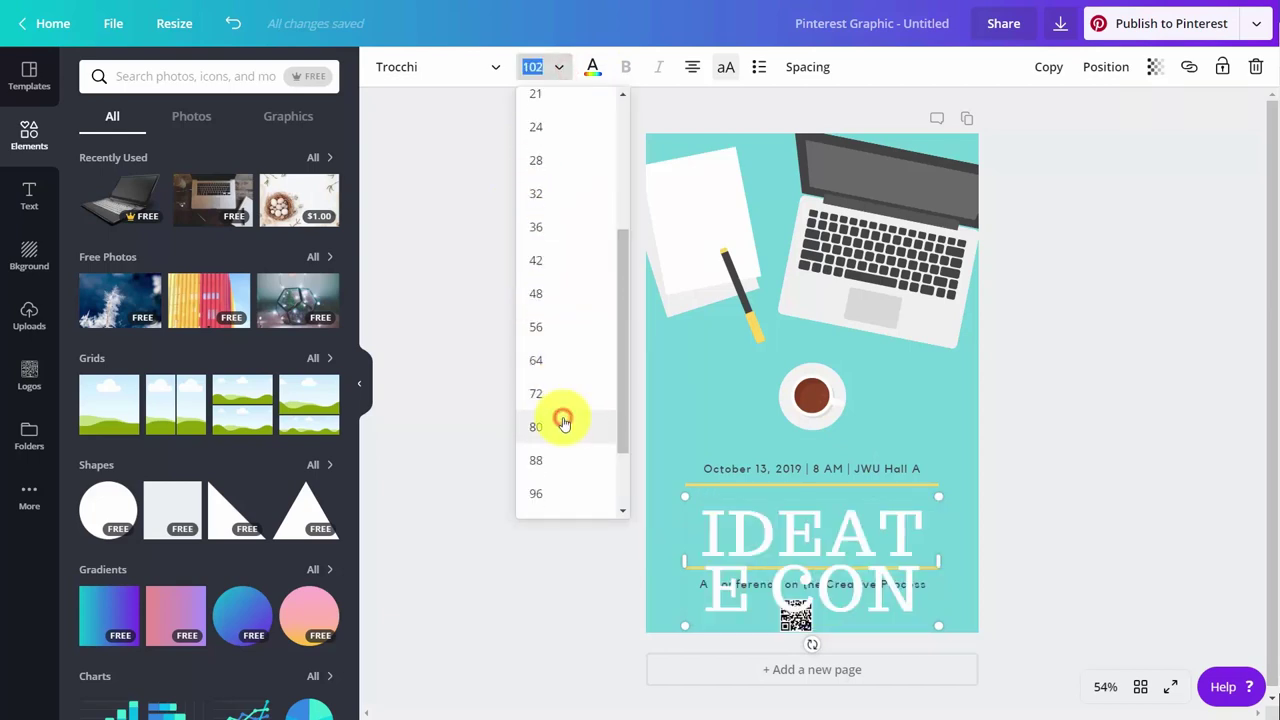
click(560, 421)
click(526, 67)
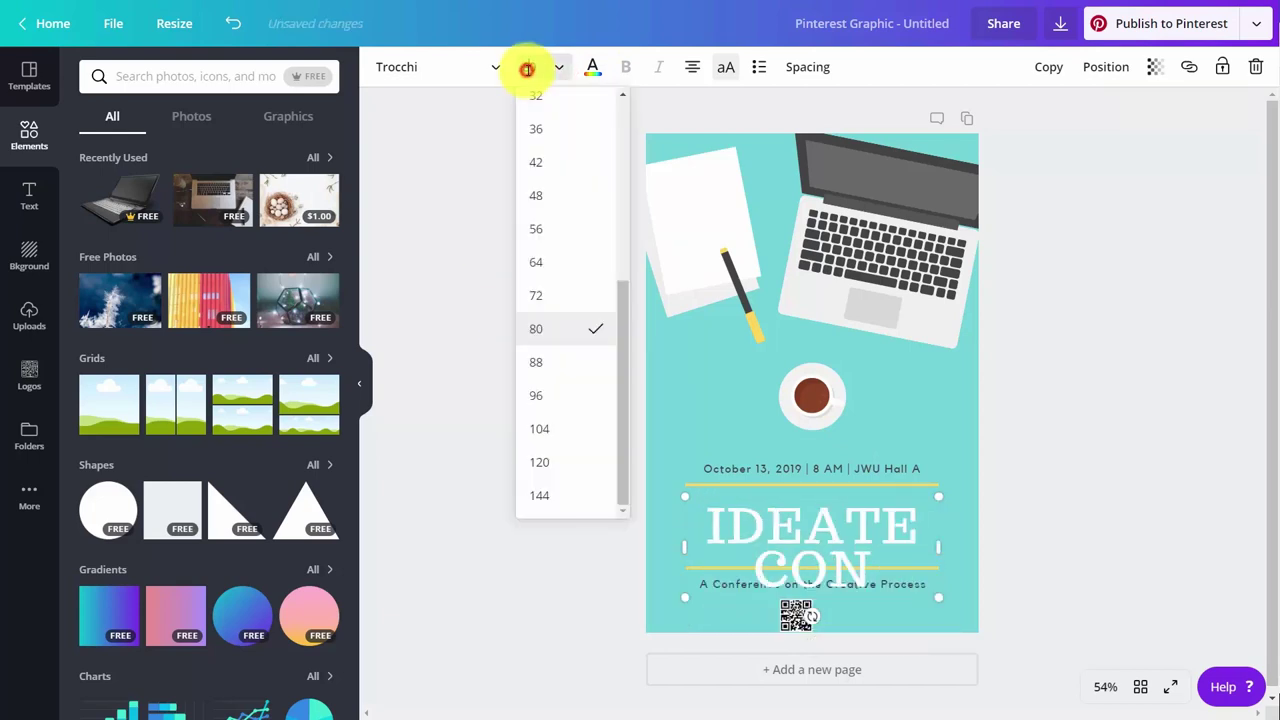
click(527, 67)
click(527, 67)
click(527, 67)
click(528, 68)
click(528, 68)
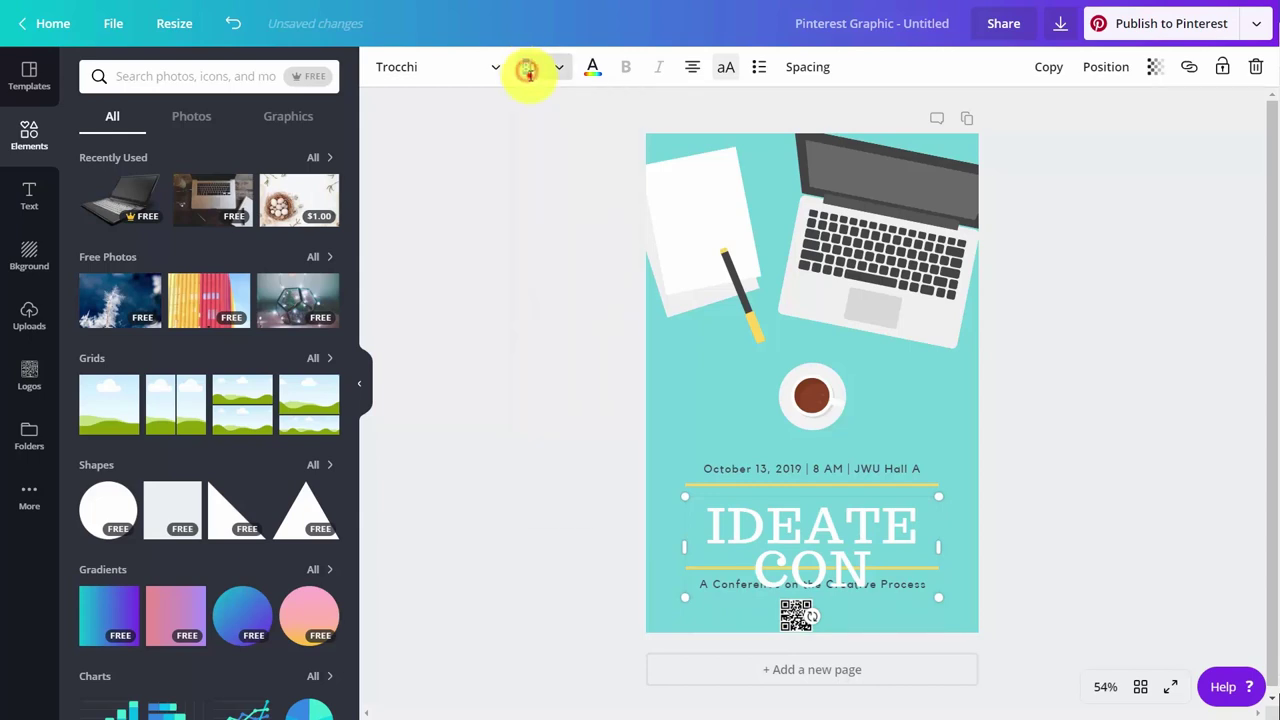
click(529, 70)
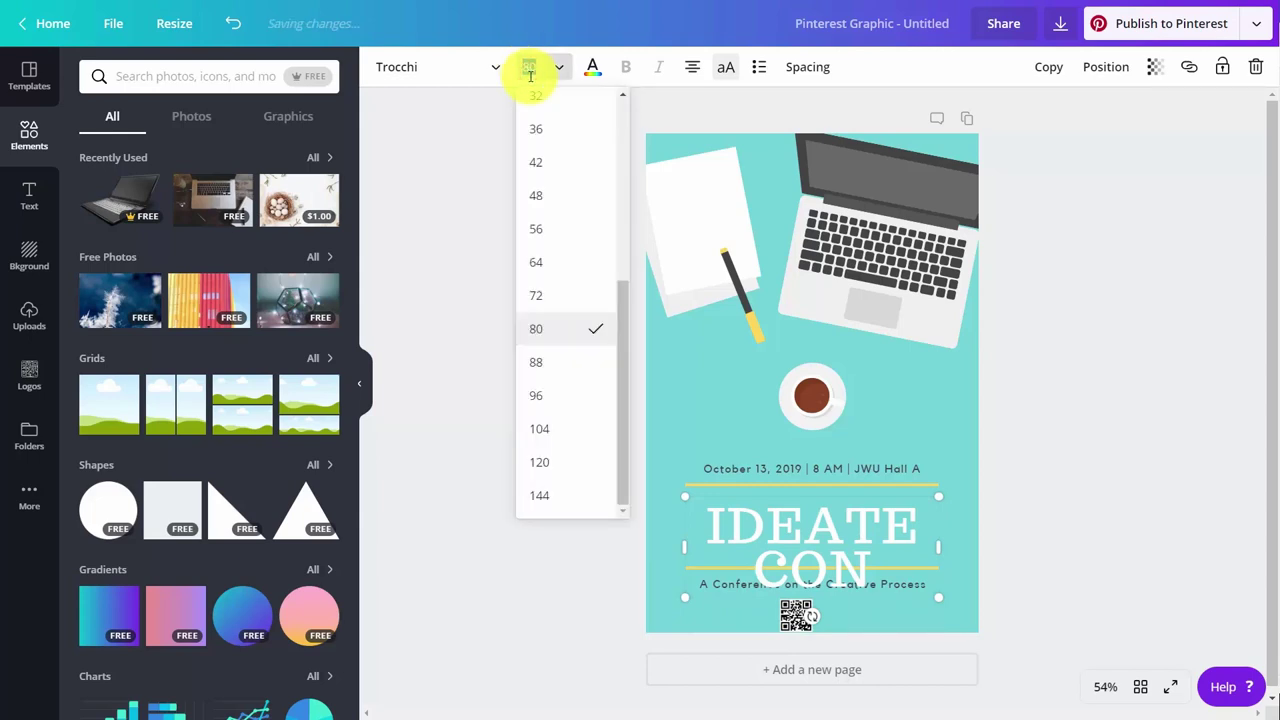
text(60)
key(Return)
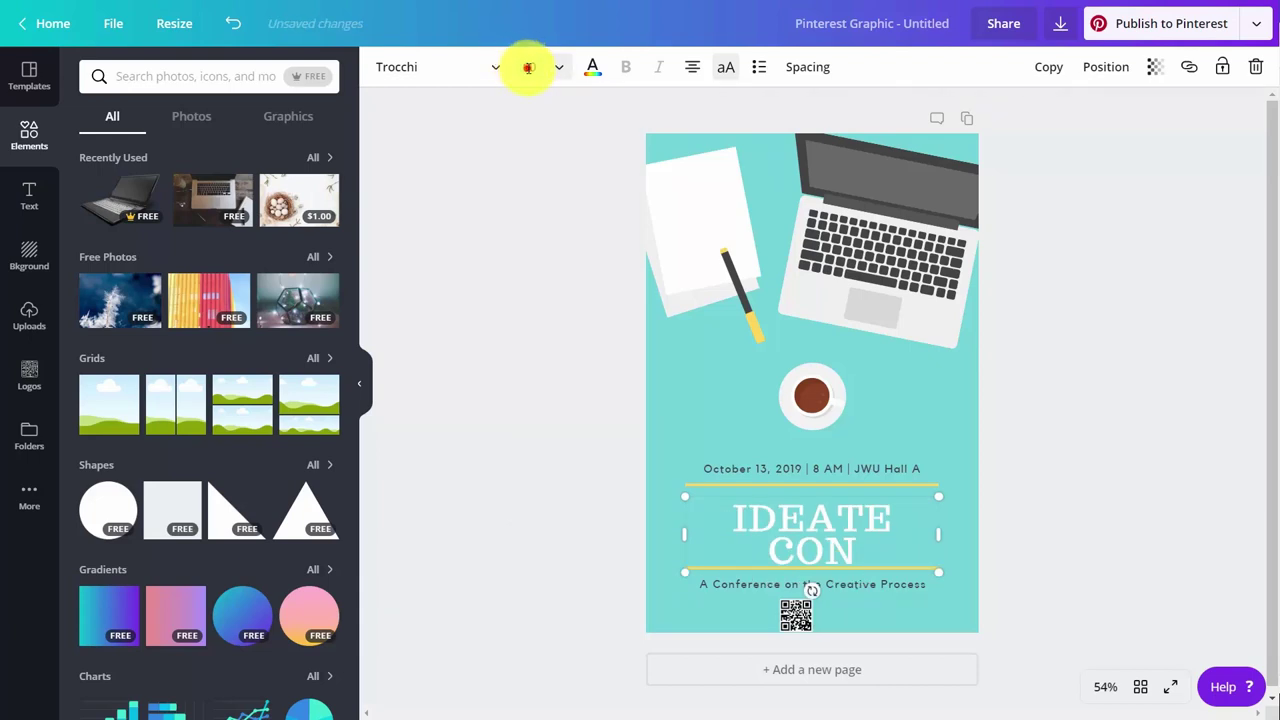
Step: Set the IDEATE CON heading's font size to 50
click(527, 68)
click(528, 68)
click(529, 68)
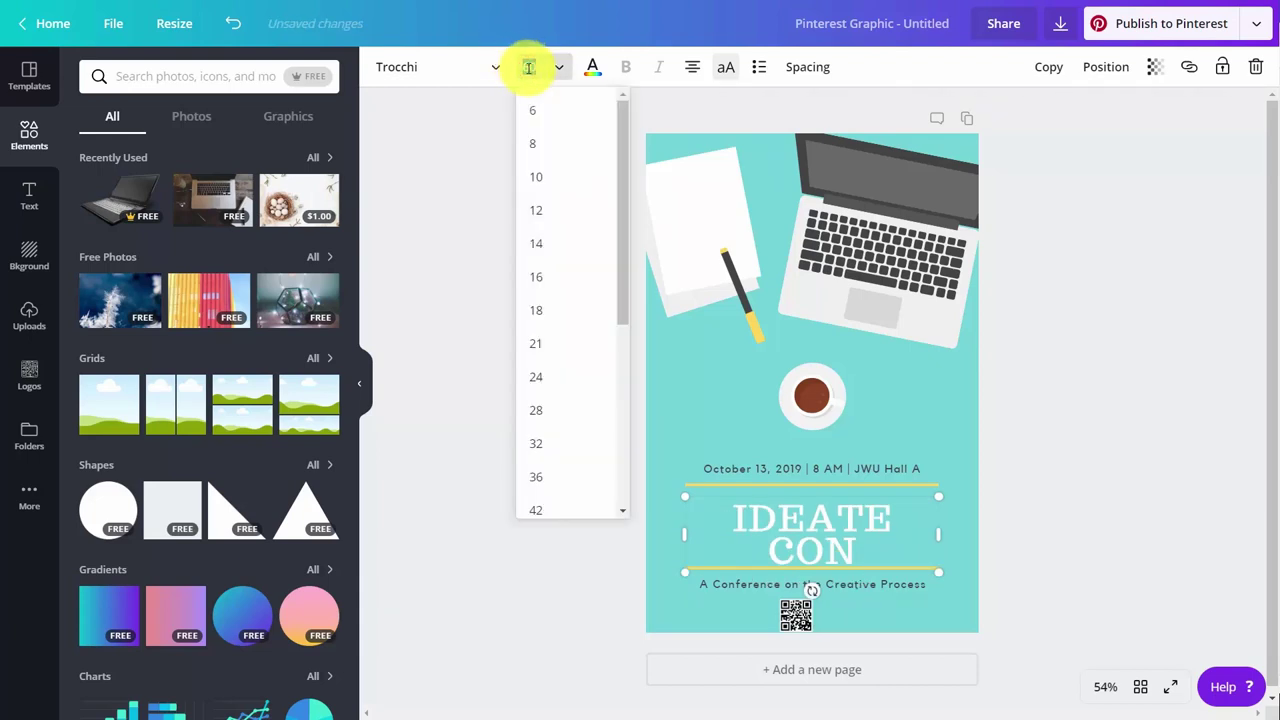
text(50)
key(Return)
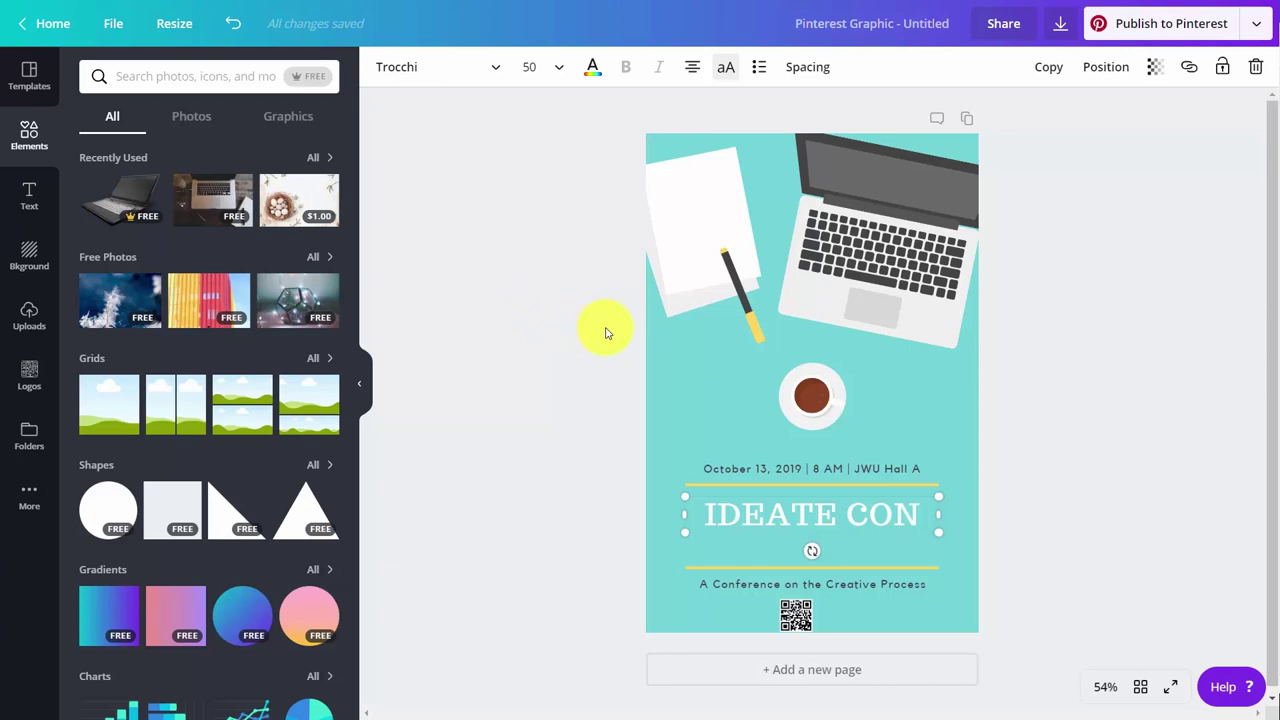
Step: Share the design with all team members with the Can edit permission and send the invites
click(998, 27)
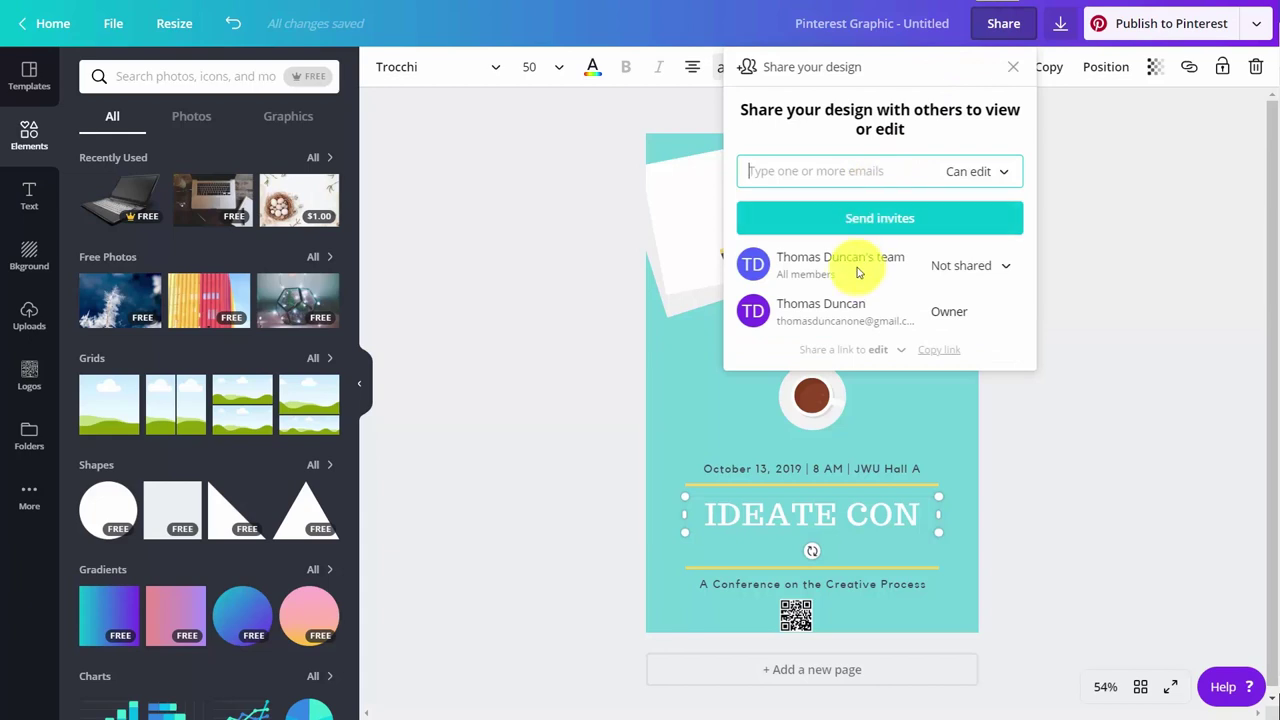
click(998, 265)
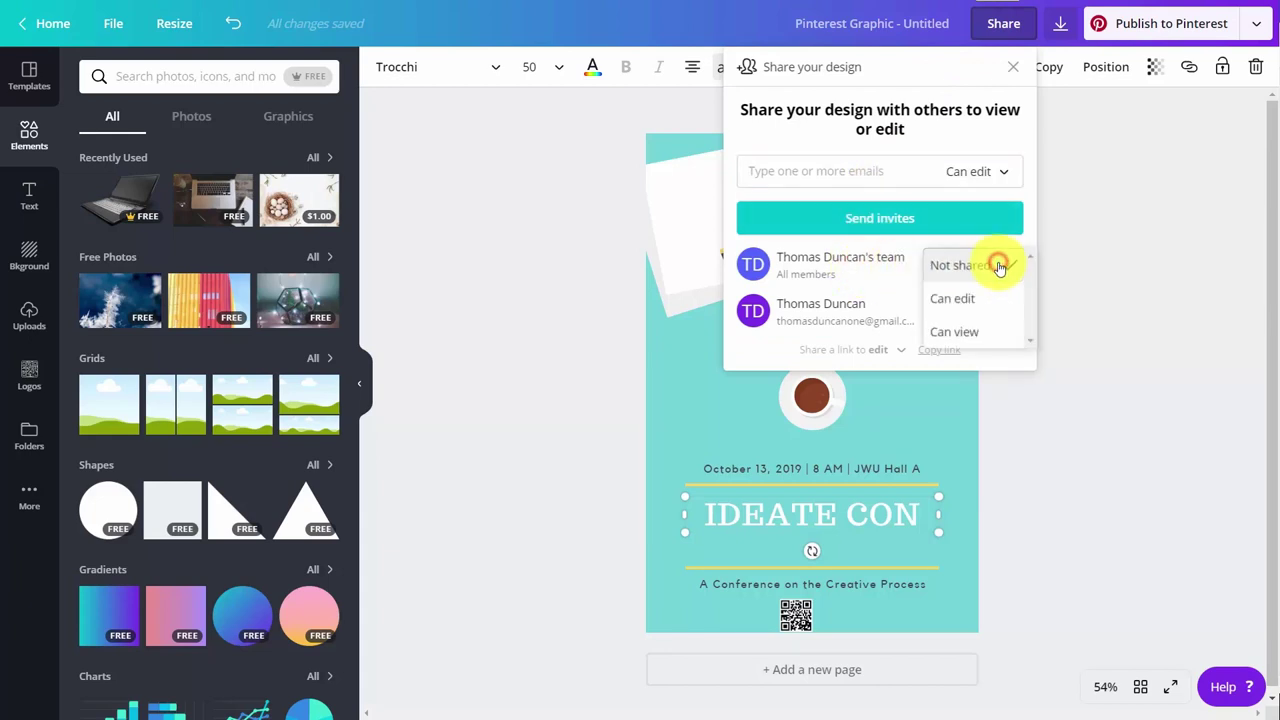
click(957, 308)
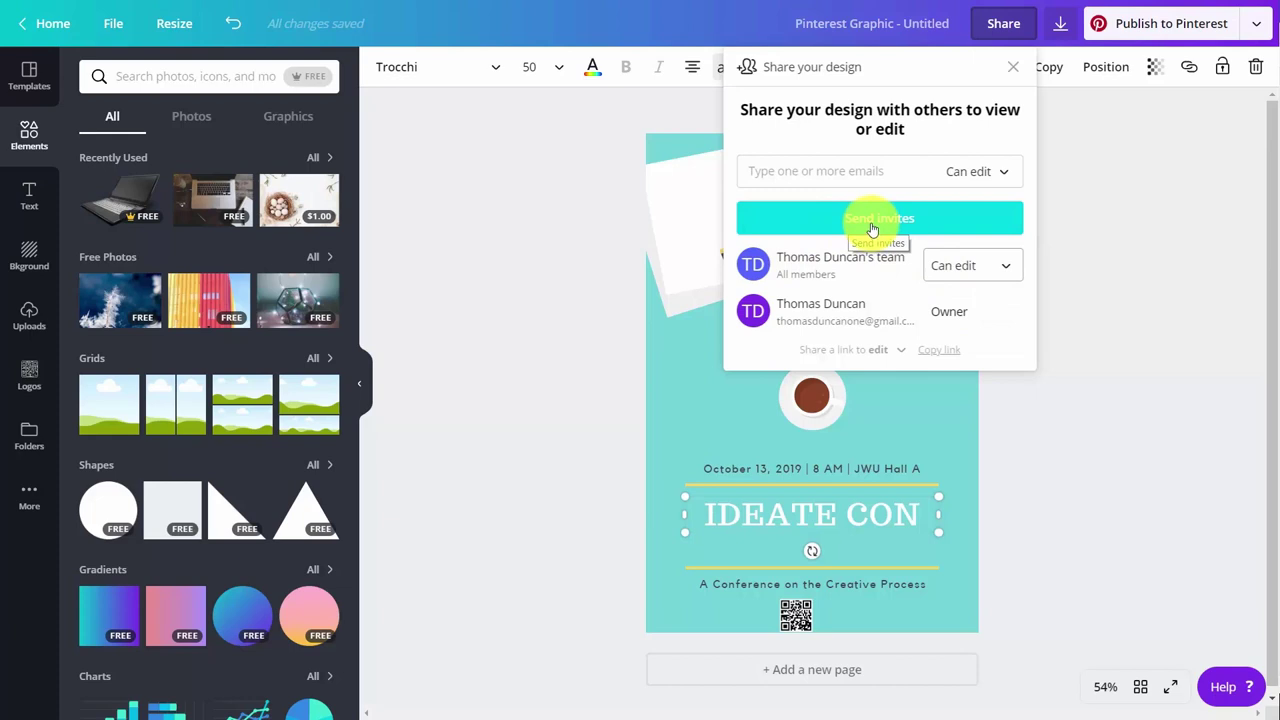
click(871, 229)
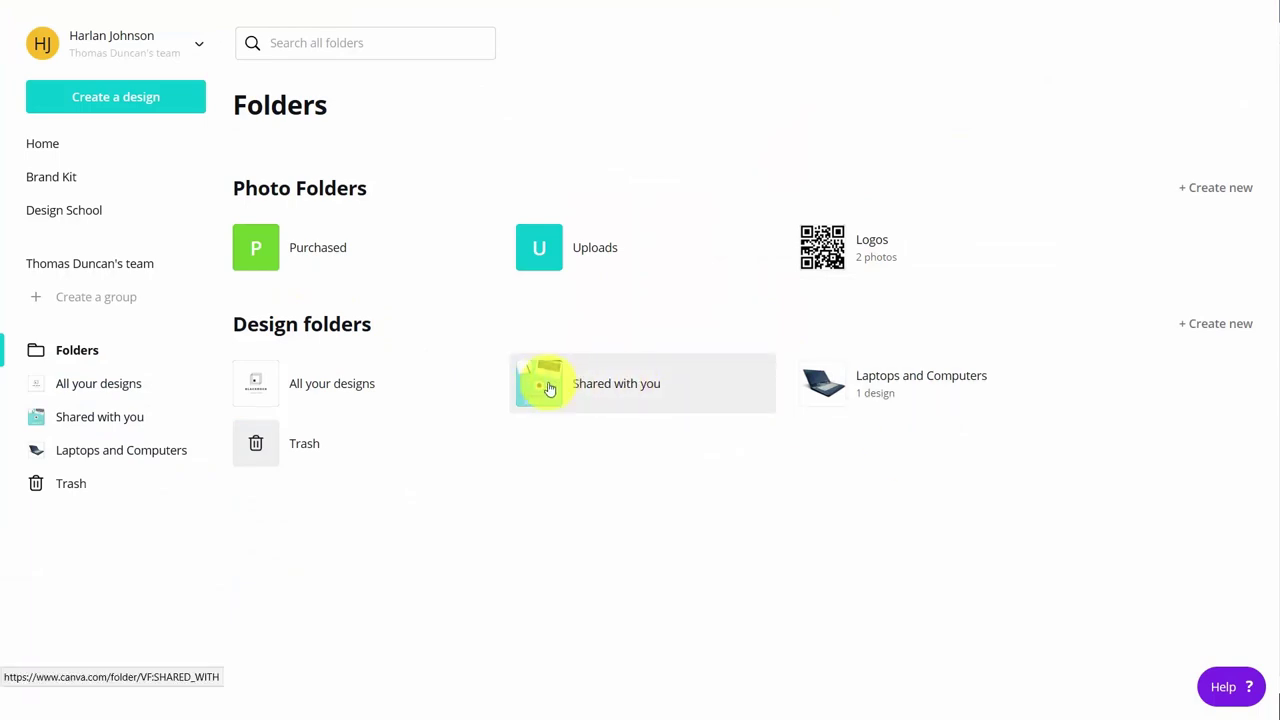
Step: Open the shared Pinterest graphic from the Shared with you folder for editing and start publishing it to Pinterest
click(549, 388)
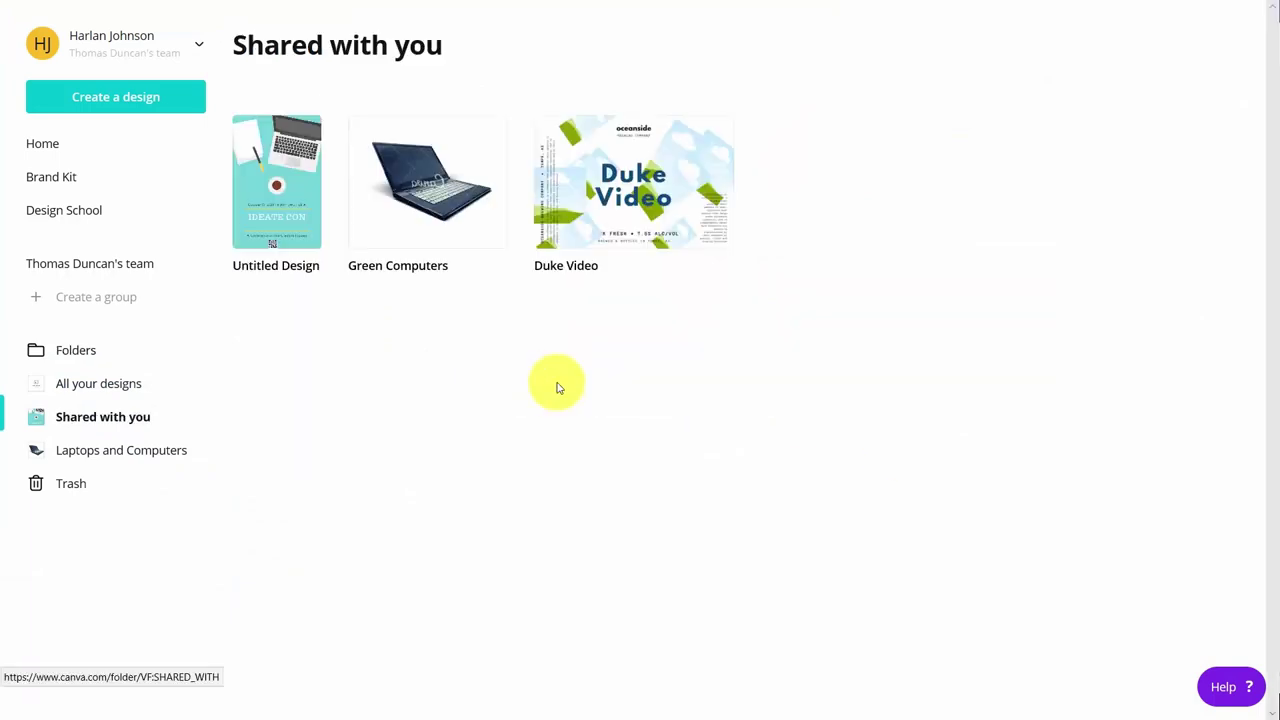
click(281, 187)
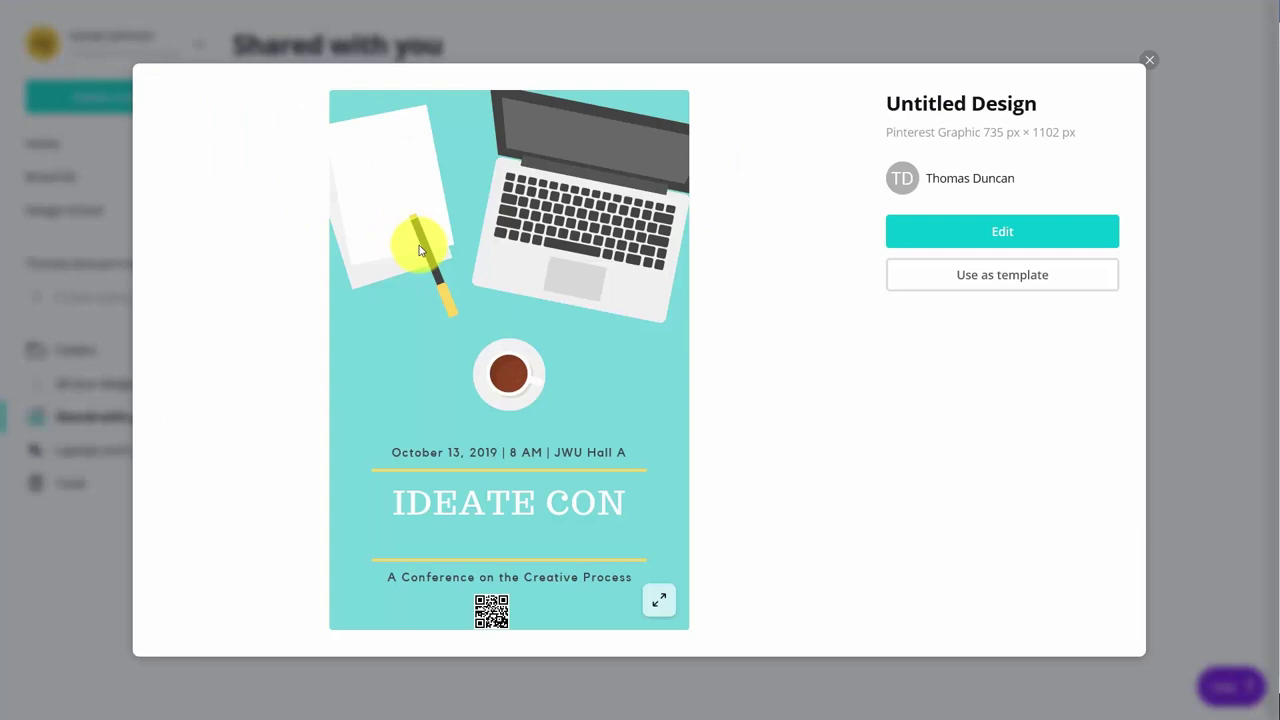
click(1002, 231)
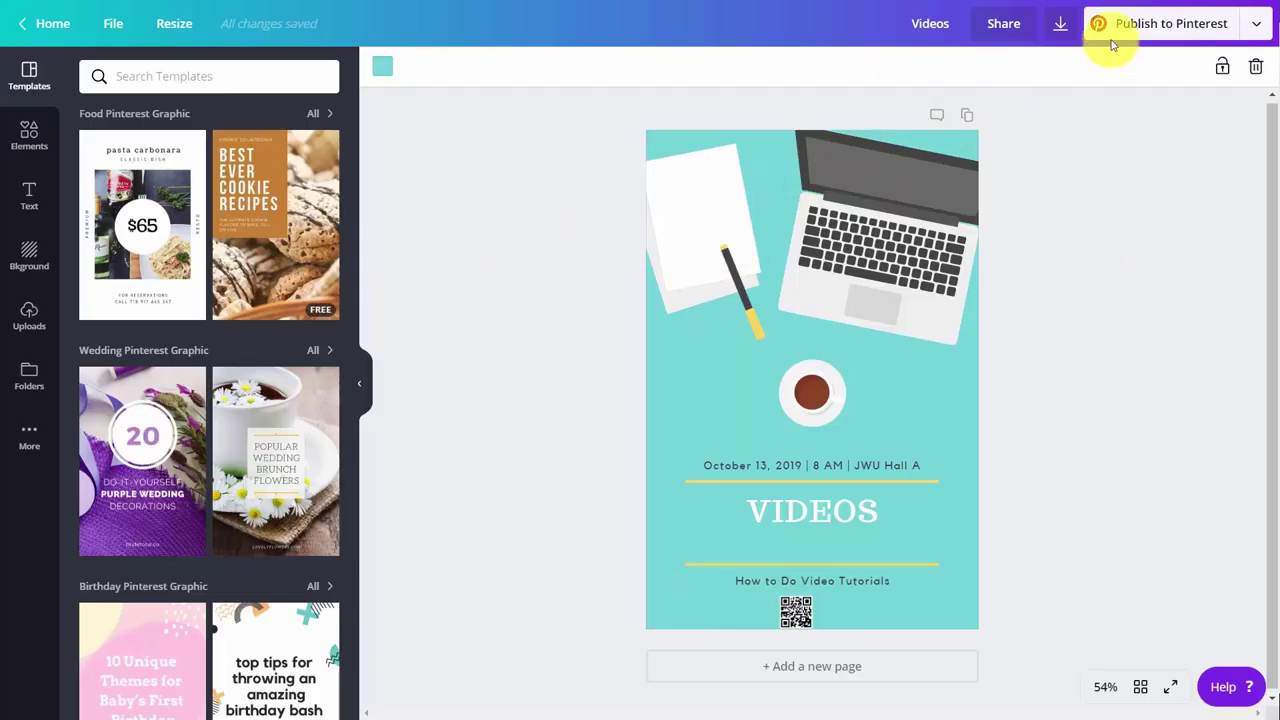
click(1155, 26)
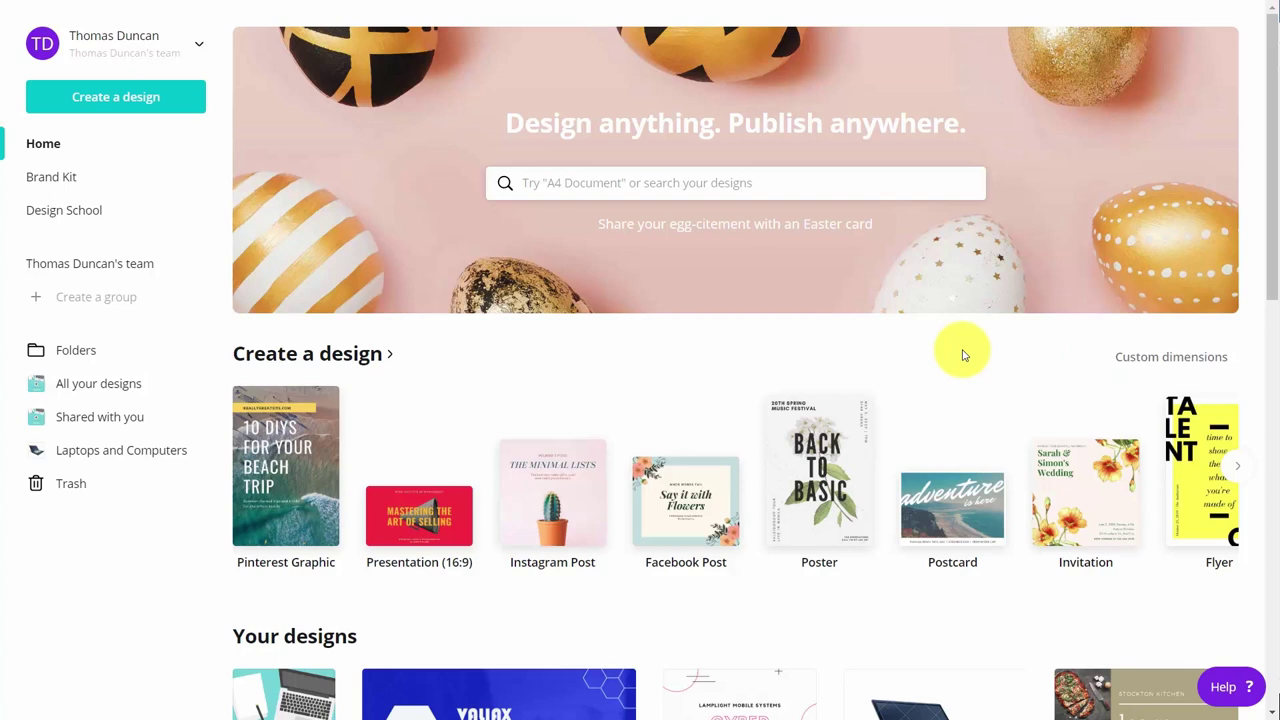
Step: Search the design types for "busine" from the home page and create a new Business Card design
click(666, 190)
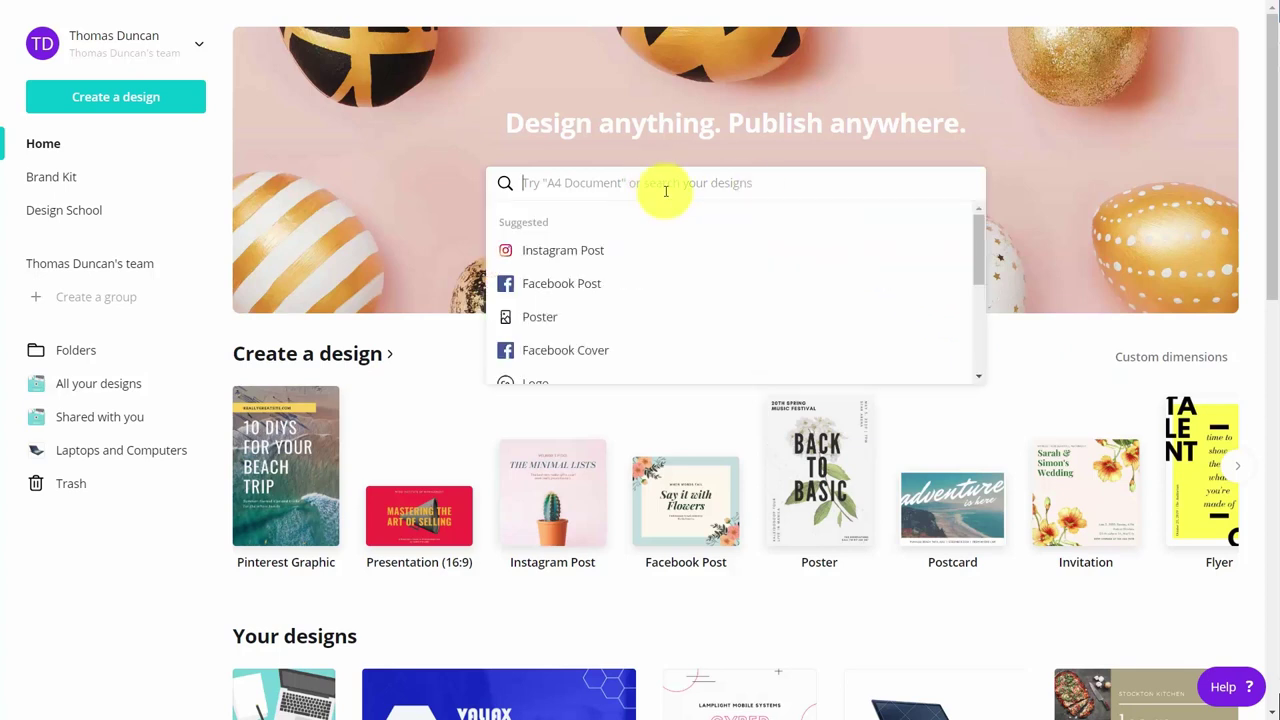
text(busine)
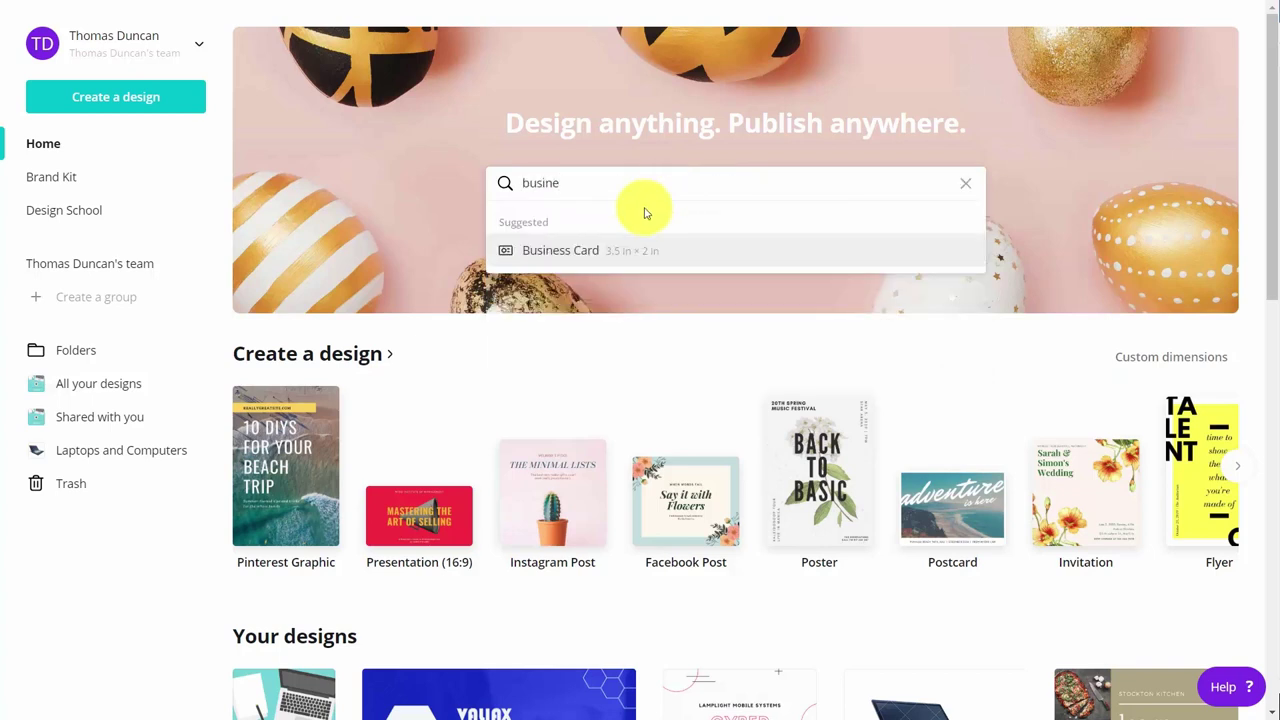
click(586, 250)
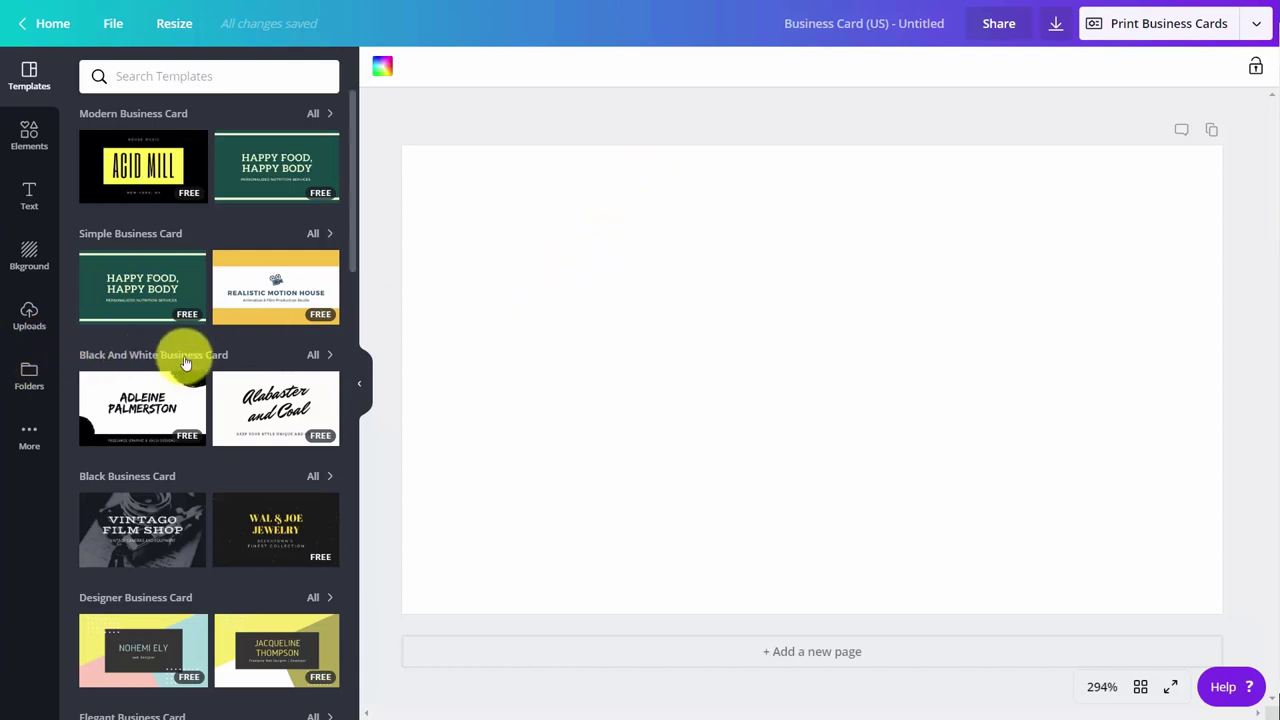
Step: Apply the Shining Stars Kindergarten front of the White Lined Notebook Teacher Business Card template to the blank card
scroll(185, 362, down, 4)
scroll(185, 360, up, 1)
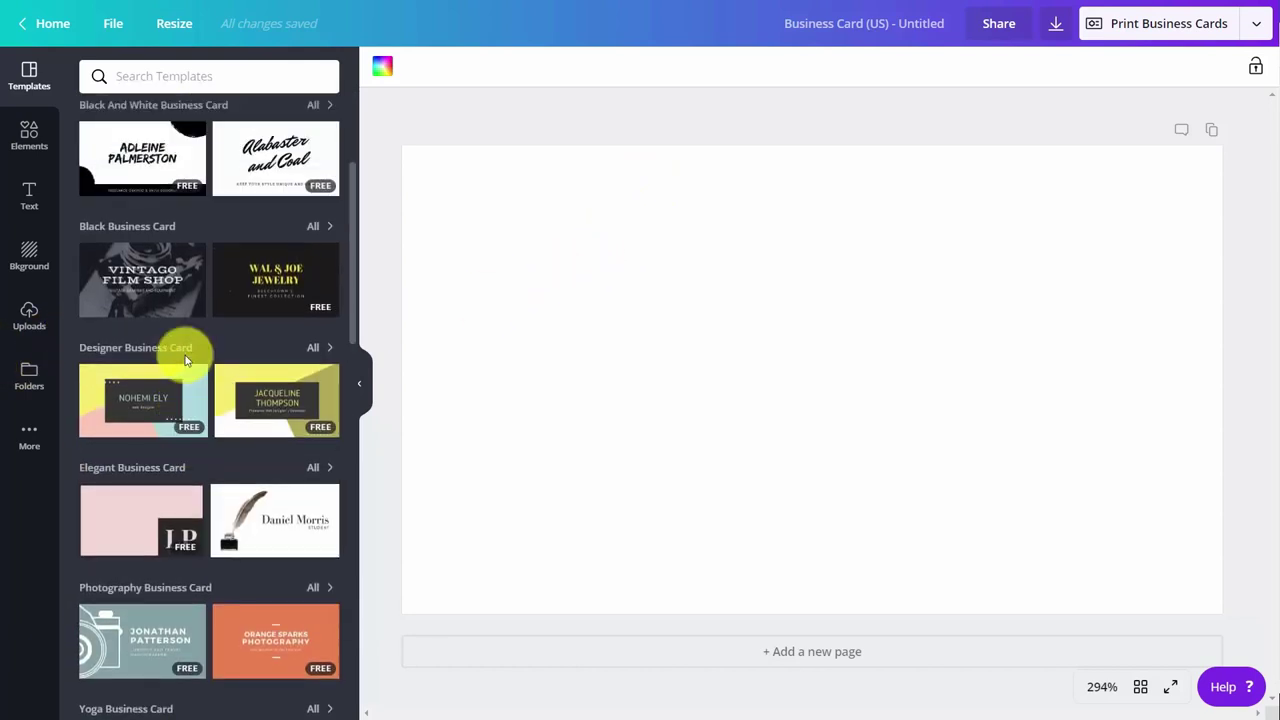
scroll(185, 360, up, 3)
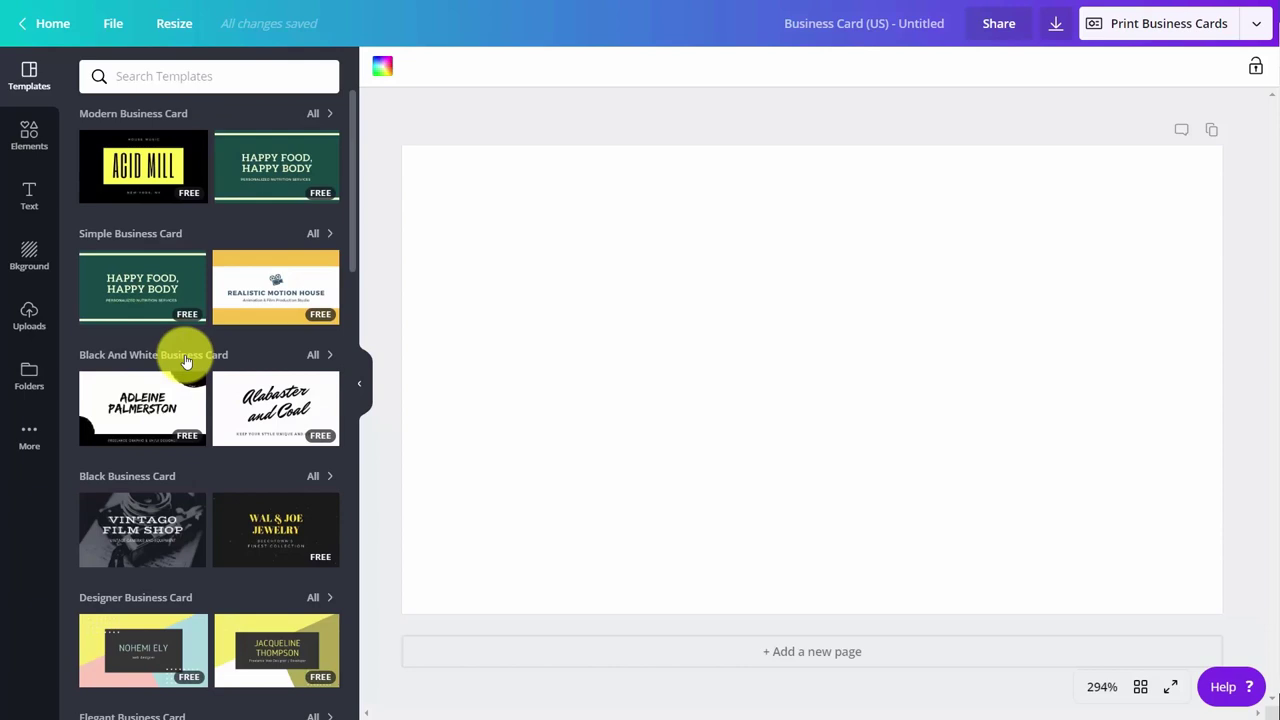
scroll(200, 356, down, 6)
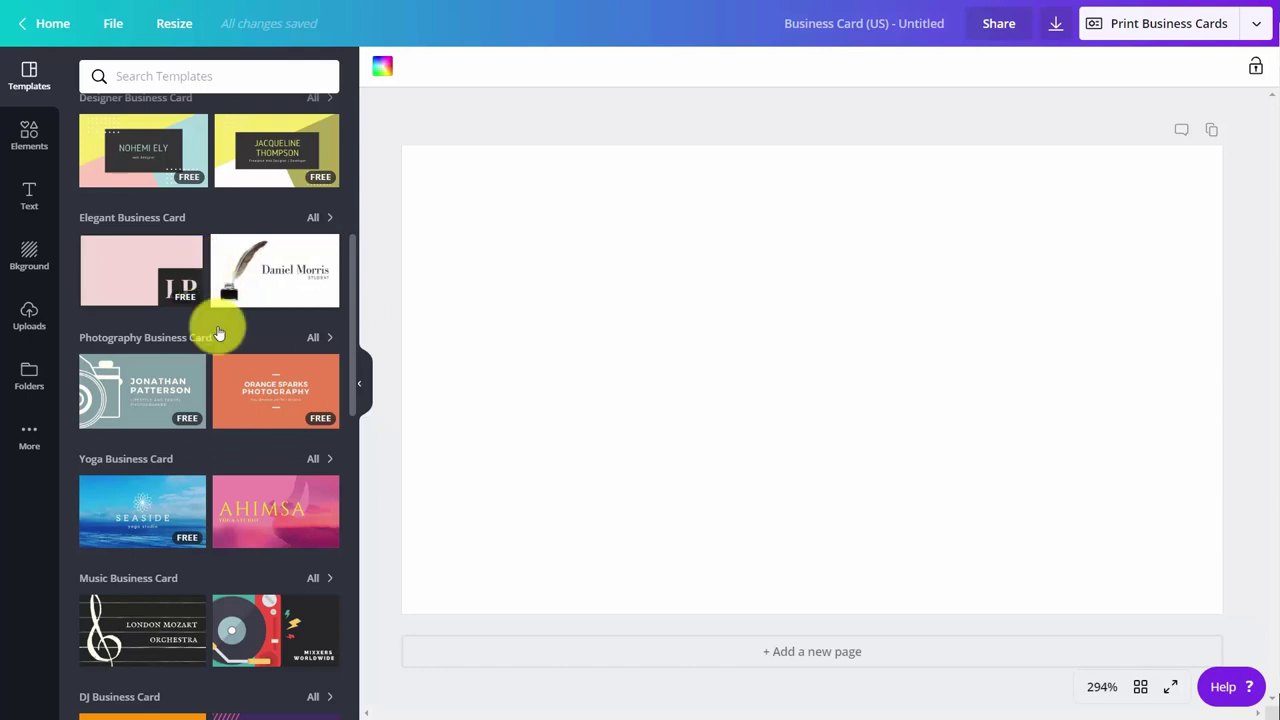
scroll(200, 280, down, 5)
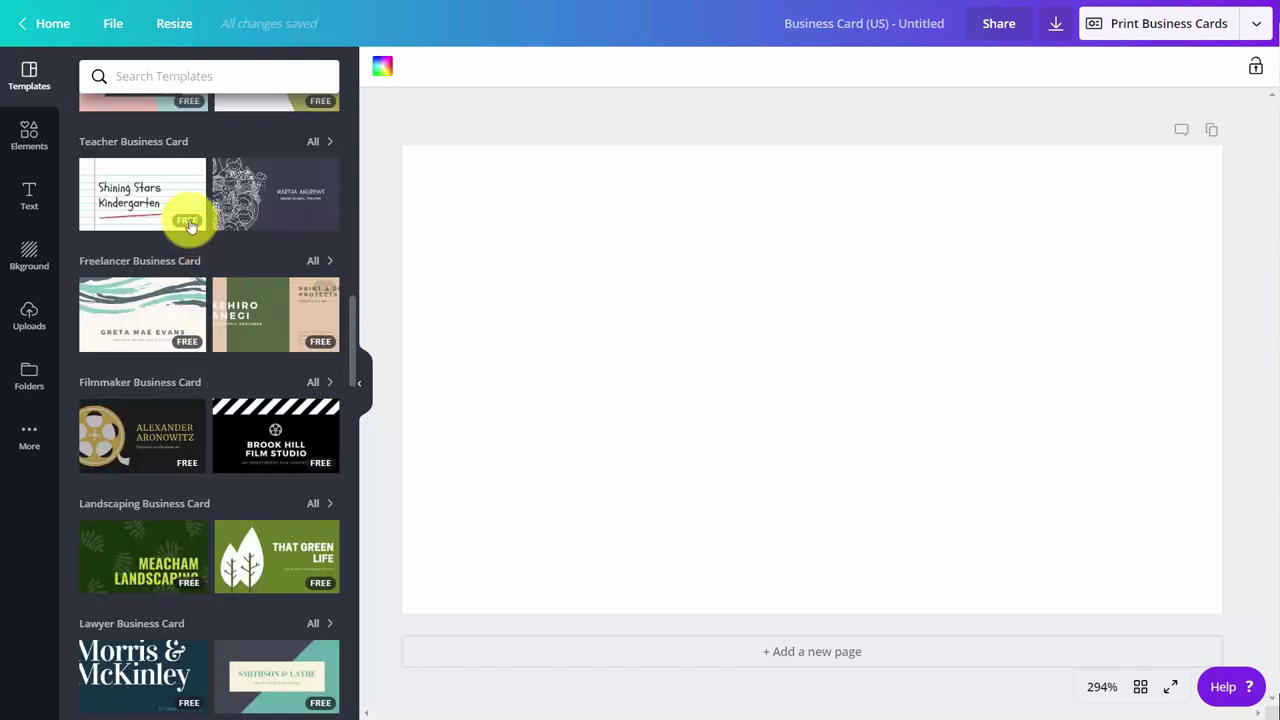
click(118, 196)
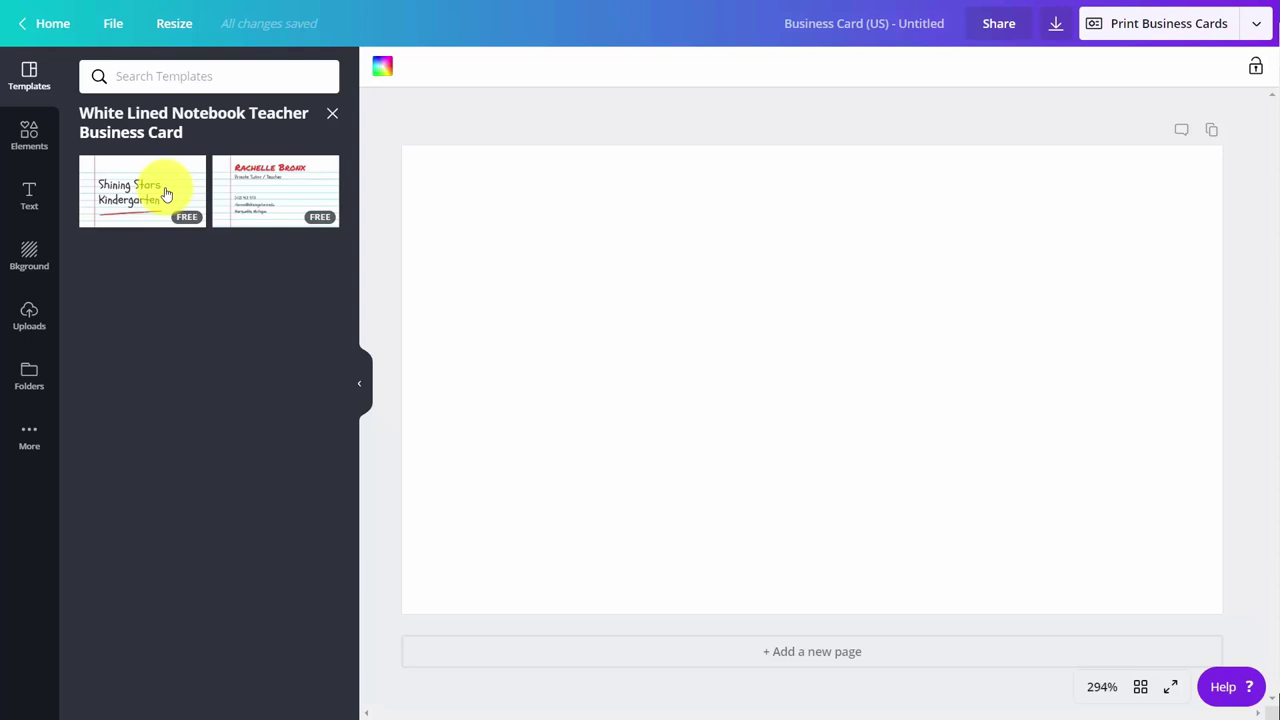
click(166, 192)
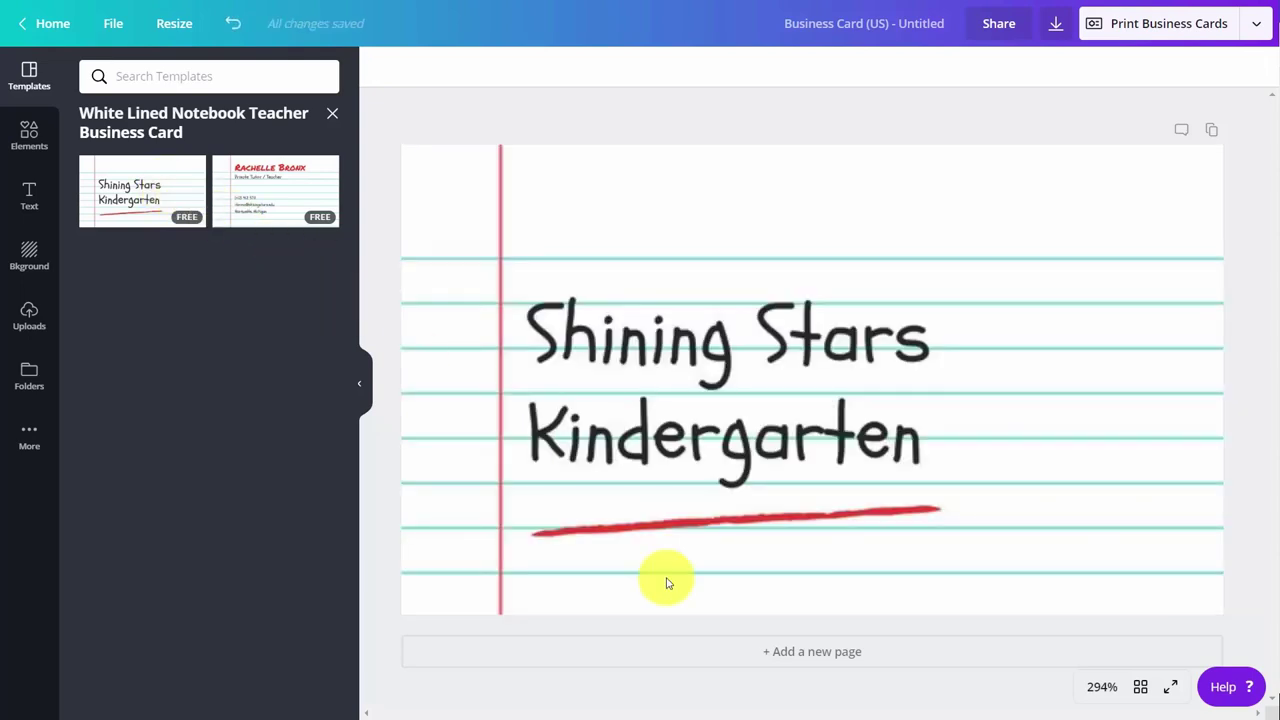
Step: Add a second page and fill it with the contact-details side of the same notebook teacher template
click(780, 651)
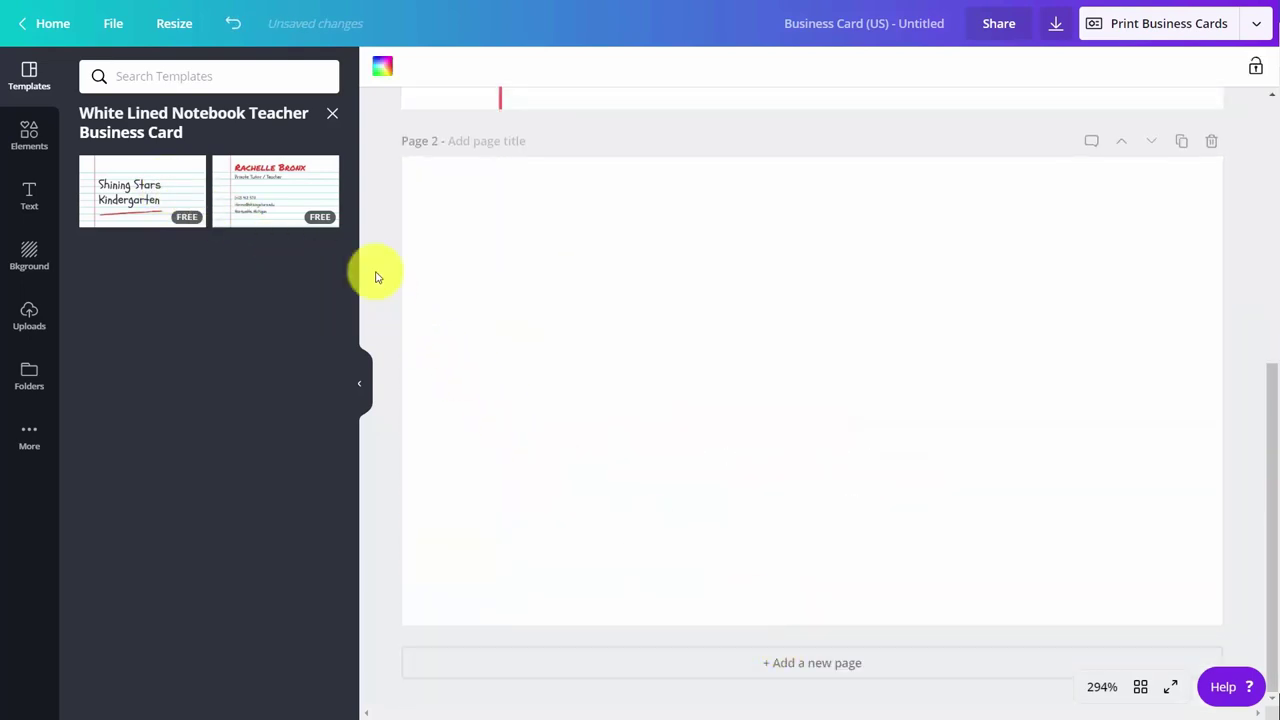
click(257, 190)
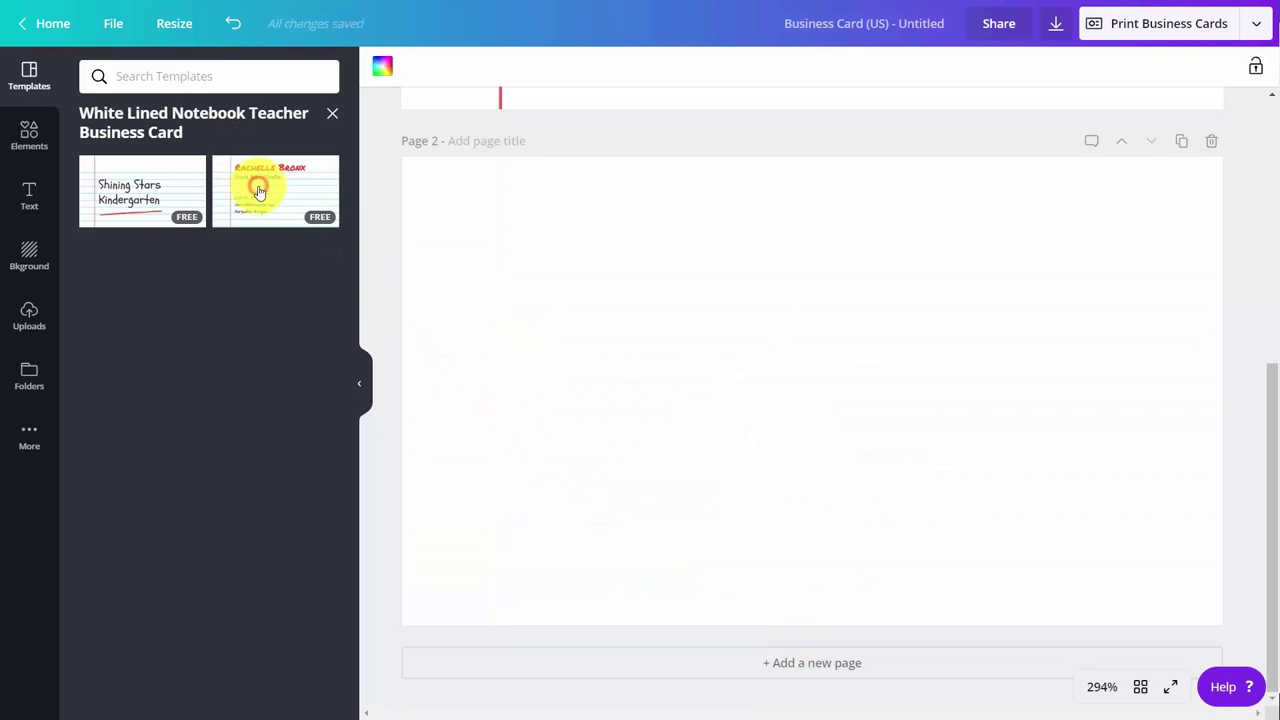
click(620, 272)
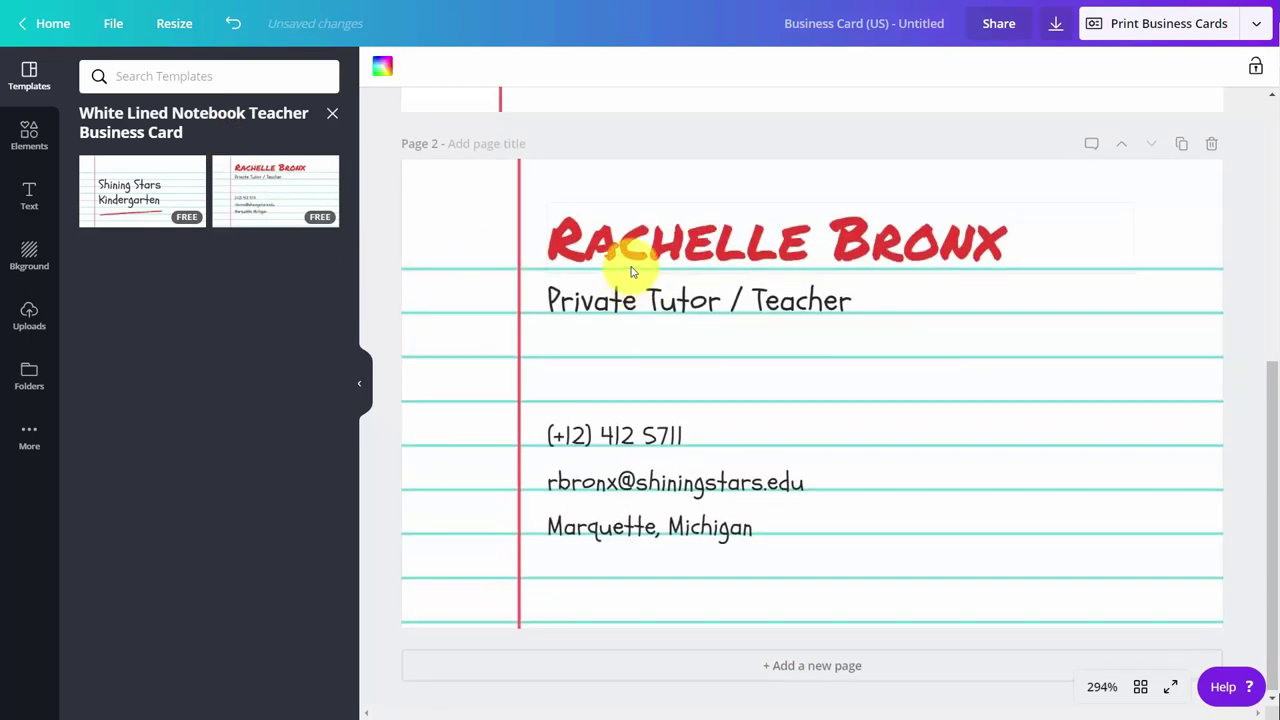
Step: Apply the blue brand color to page 2's background and to the notebook lines on page 1
scroll(627, 267, up, 3)
scroll(625, 265, up, 3)
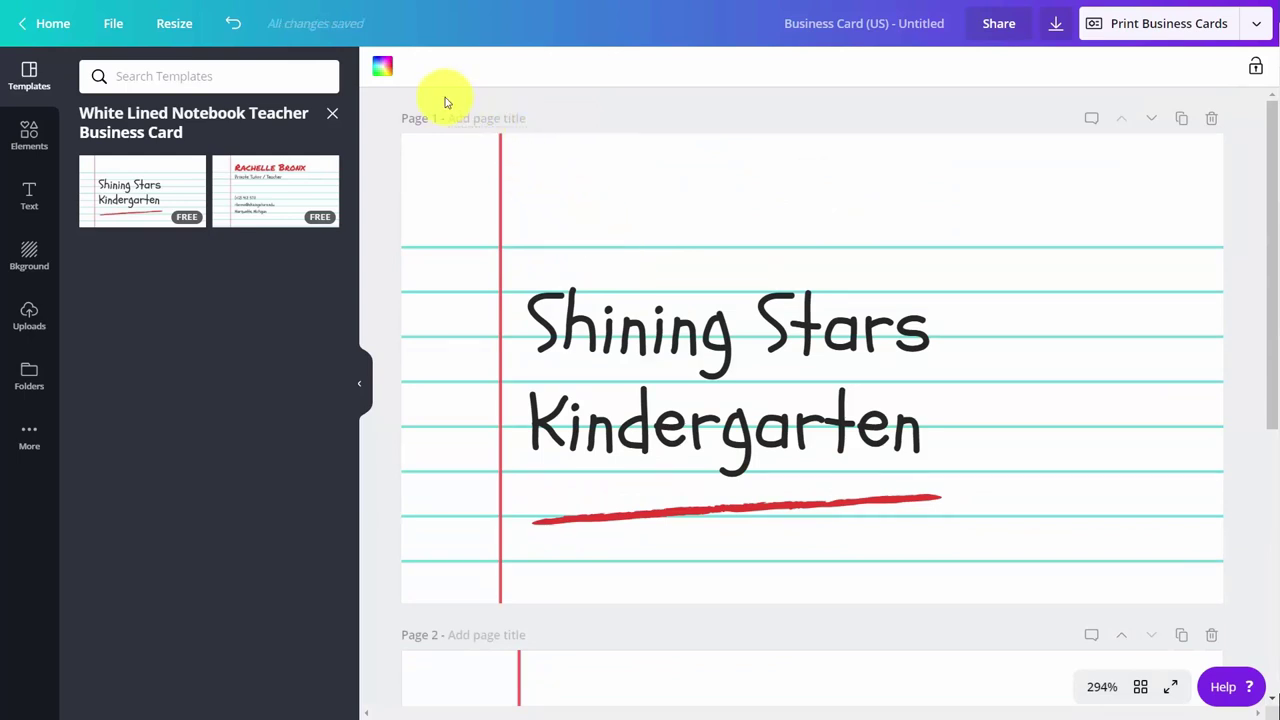
click(383, 70)
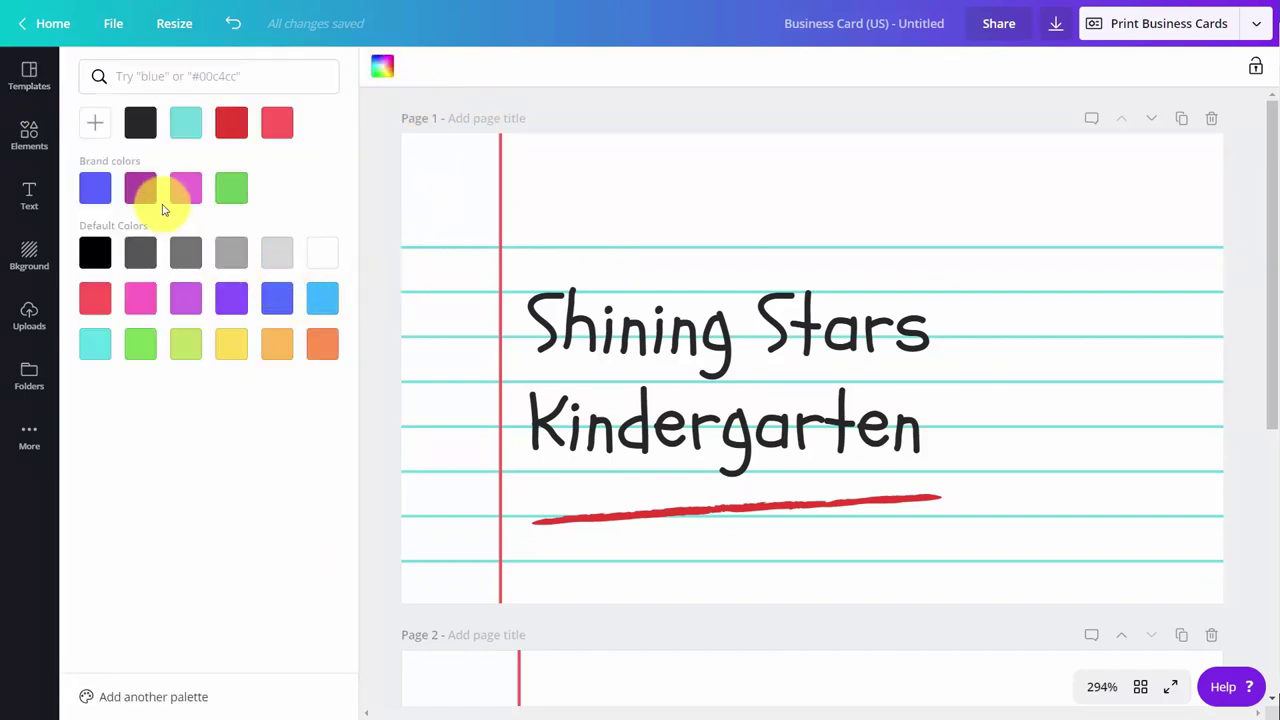
click(100, 192)
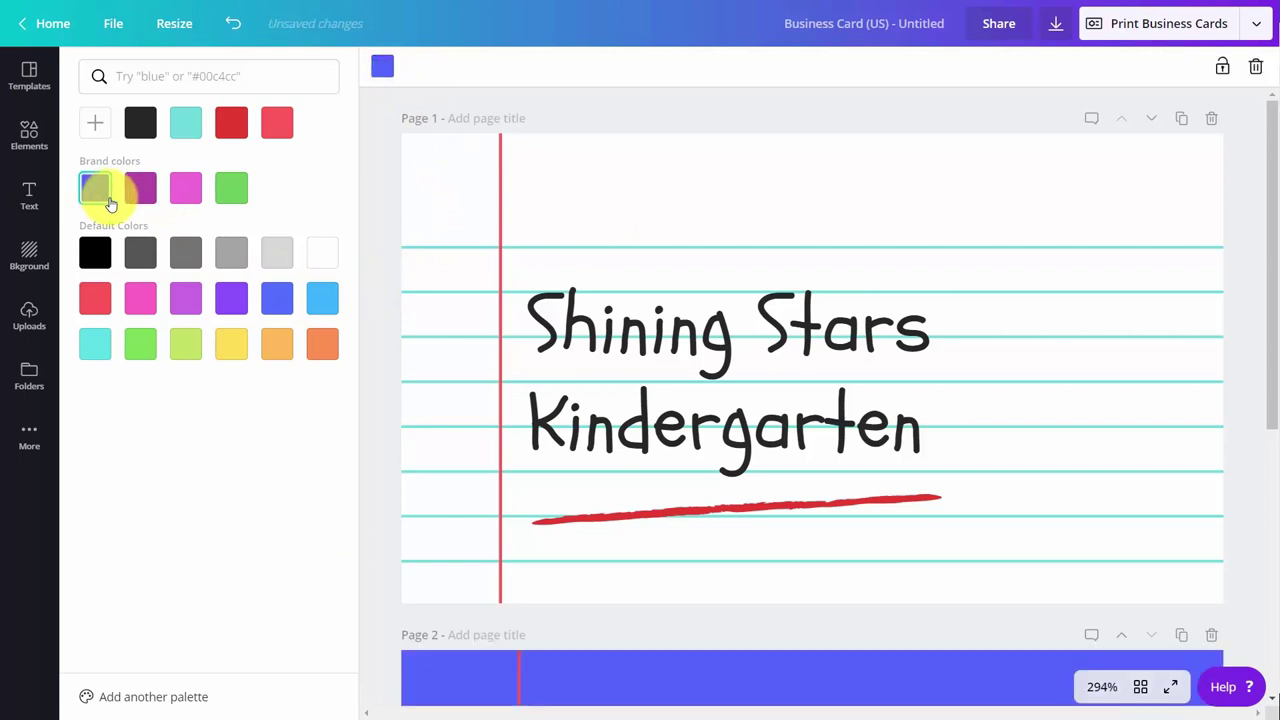
click(527, 211)
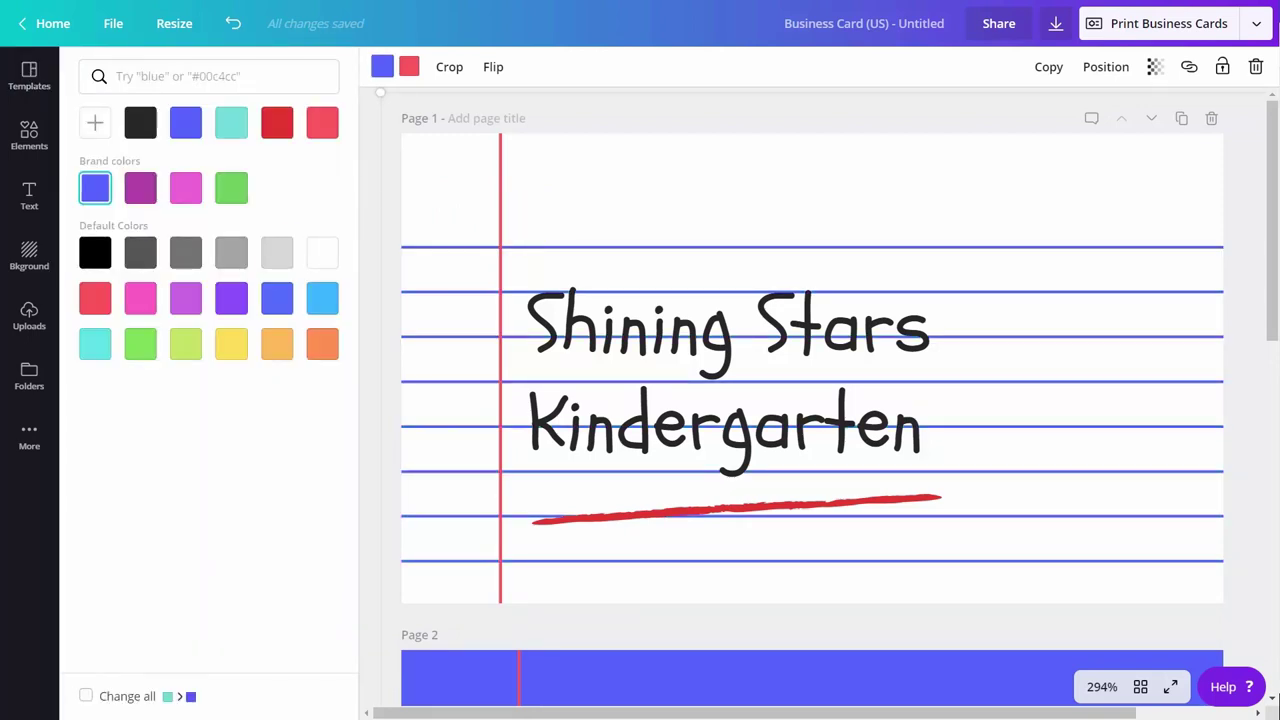
Step: Insert the QR code from the Logos folder, shrink it to about 54 × 54 and place it in page 1's upper-right corner
click(25, 380)
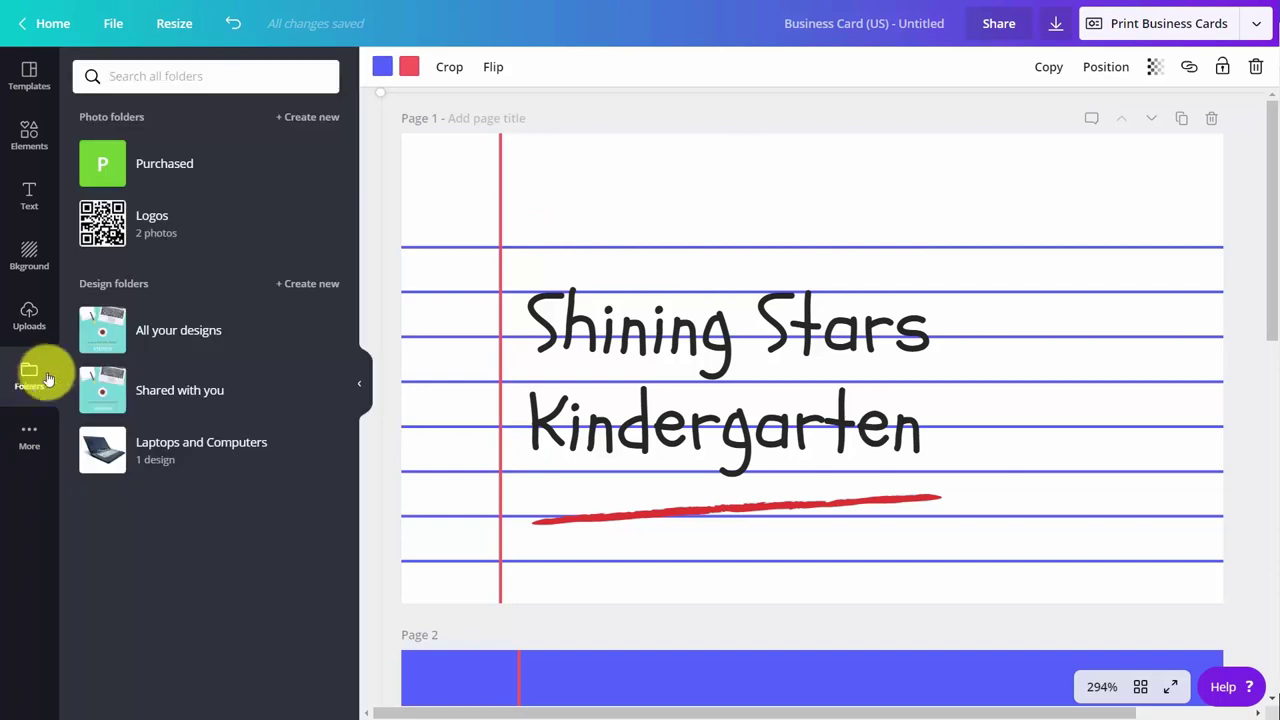
click(105, 225)
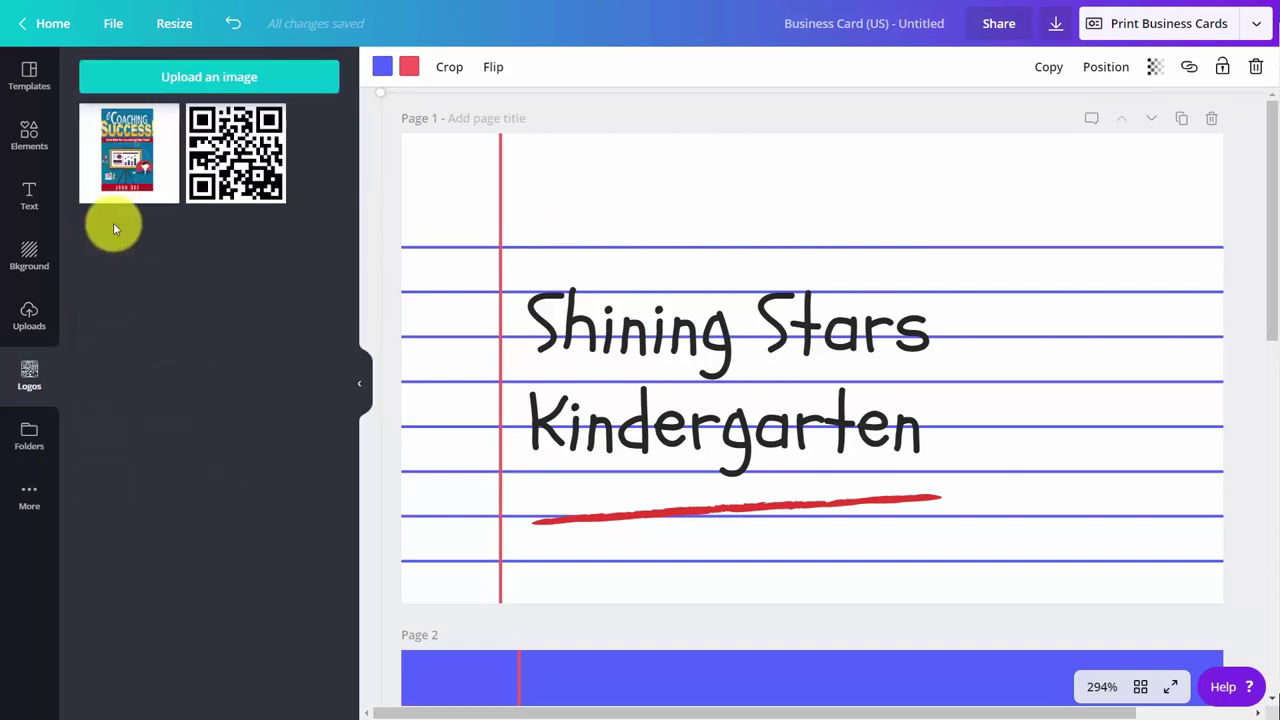
click(222, 165)
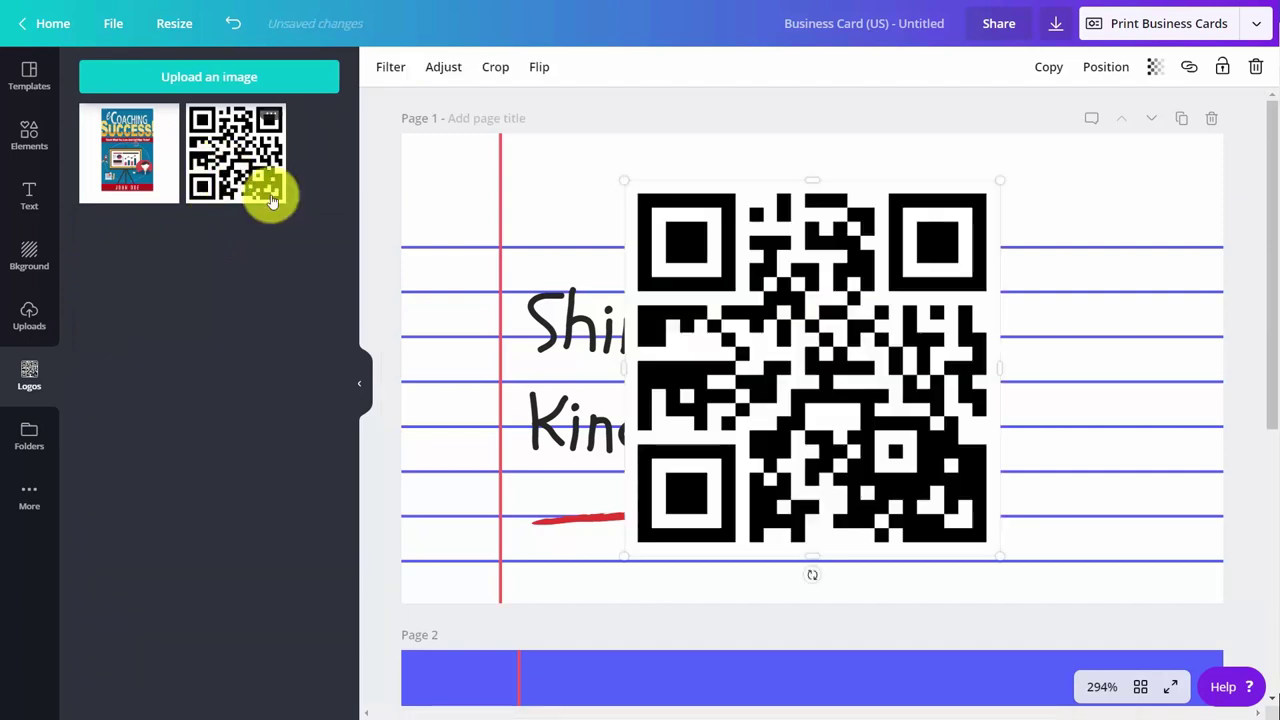
drag(1000, 177, 750, 420)
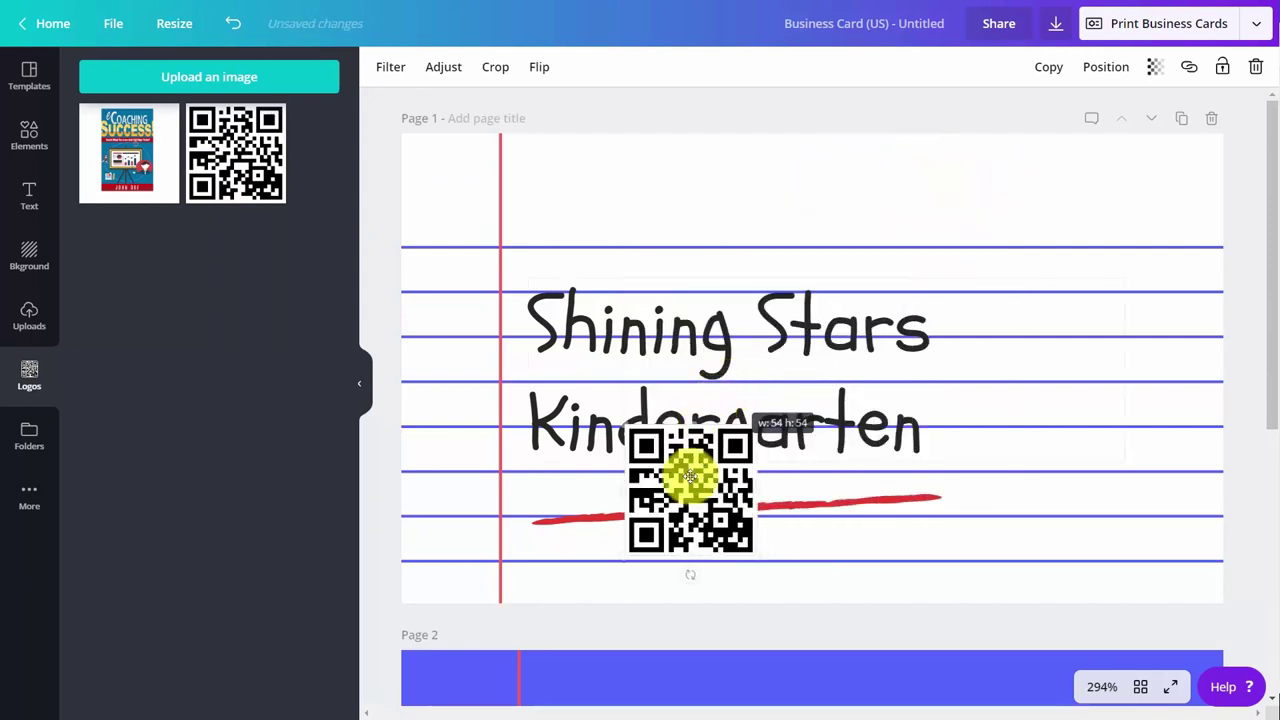
drag(691, 471, 1143, 179)
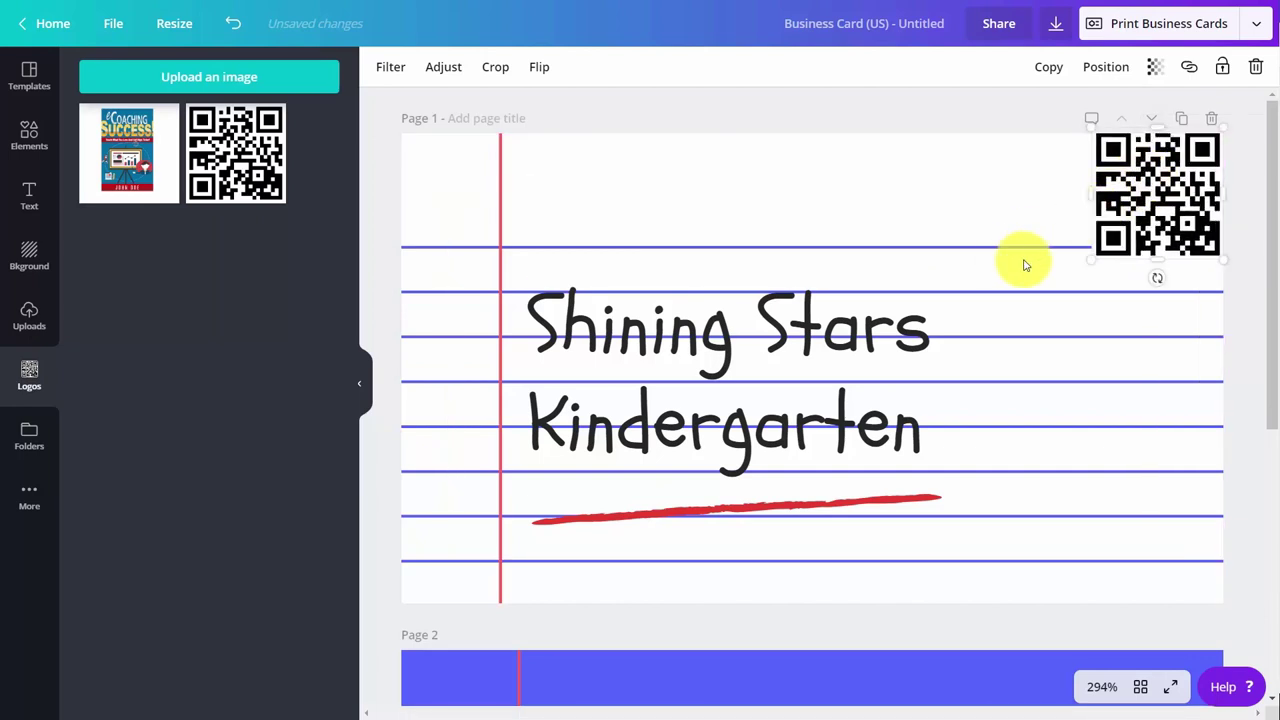
Step: Search the free photos for "teach" and place the TEACH letter-blocks photo in page 1's lower-right corner
click(29, 135)
click(191, 116)
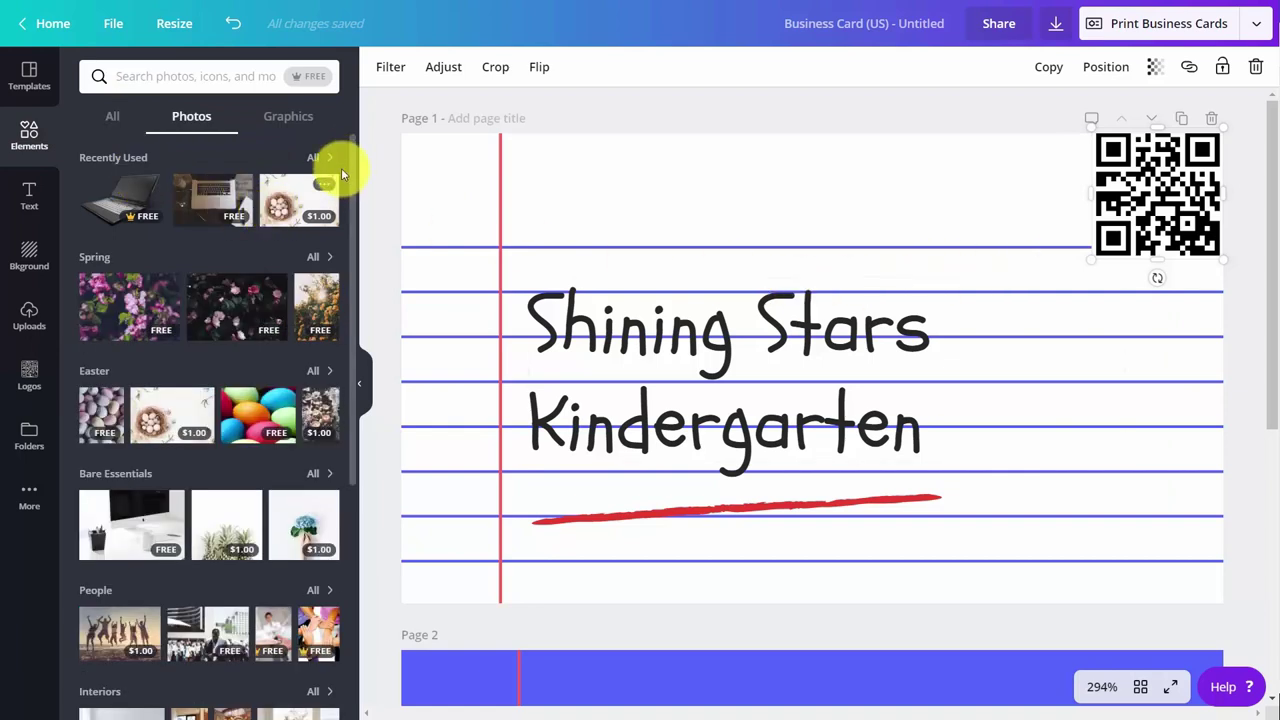
click(315, 84)
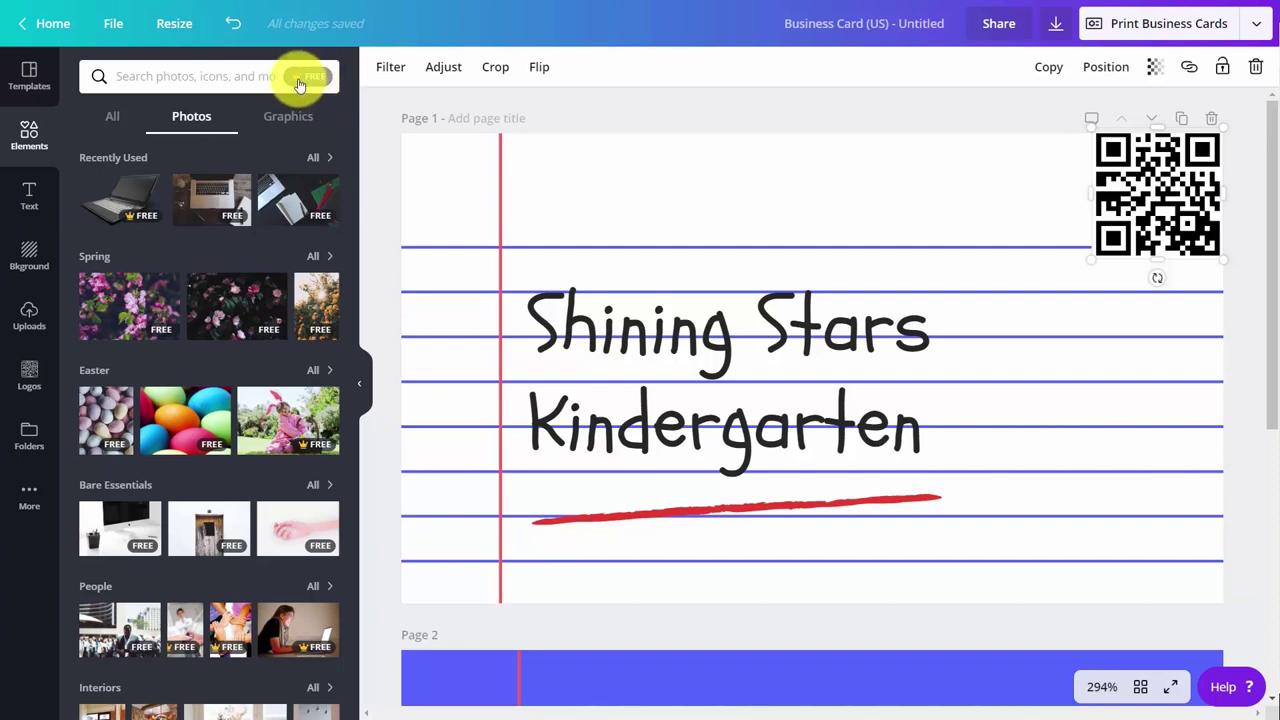
click(179, 75)
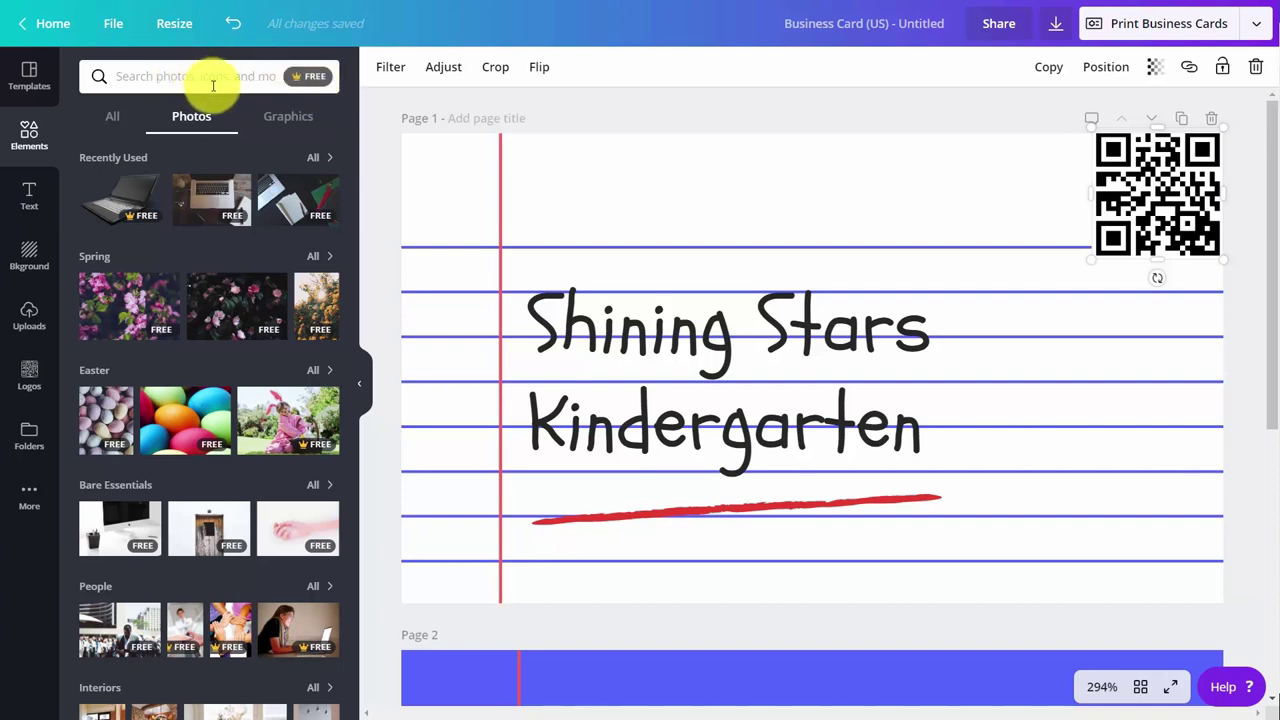
text(teach)
key(Return)
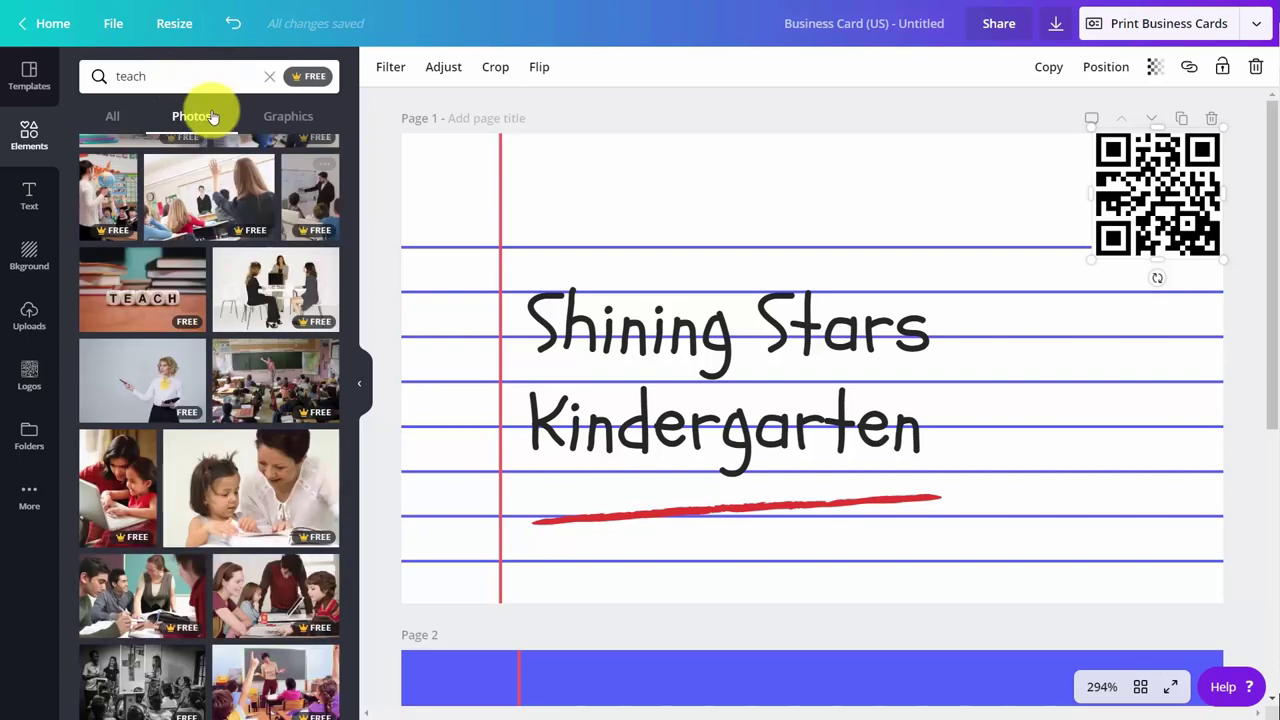
click(160, 287)
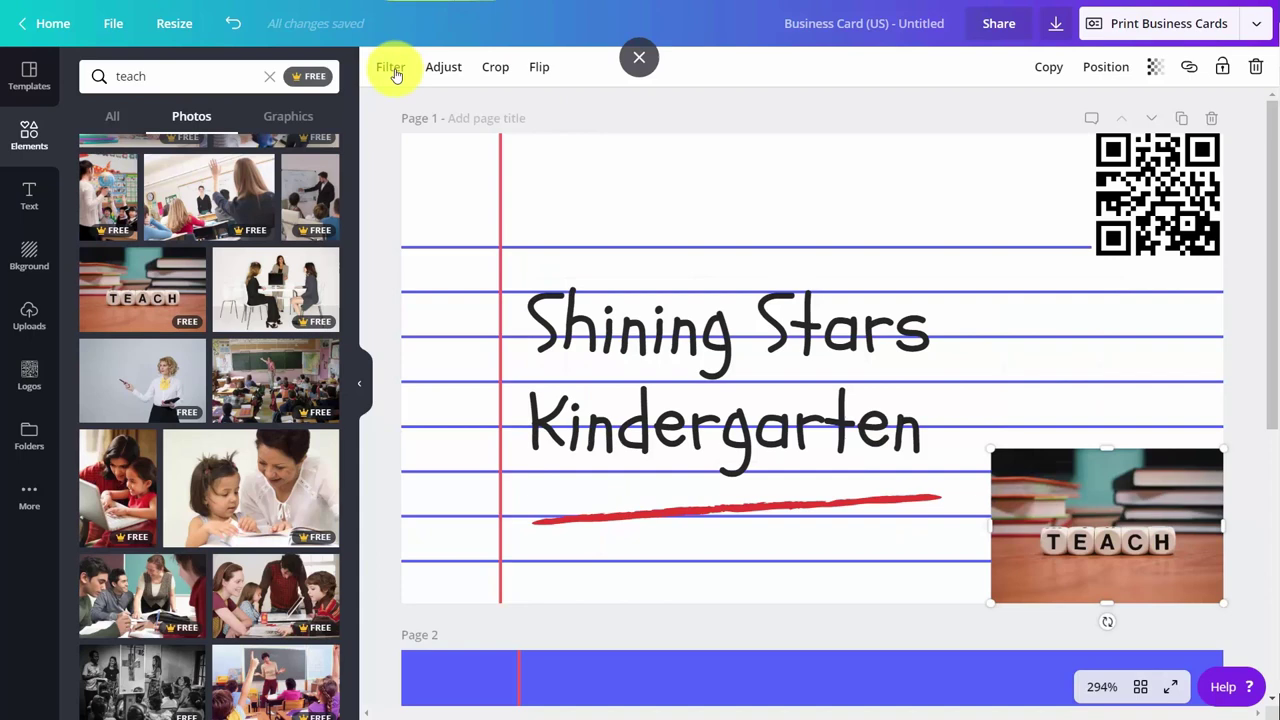
Step: Apply the Peony filter to the TEACH photo
click(391, 67)
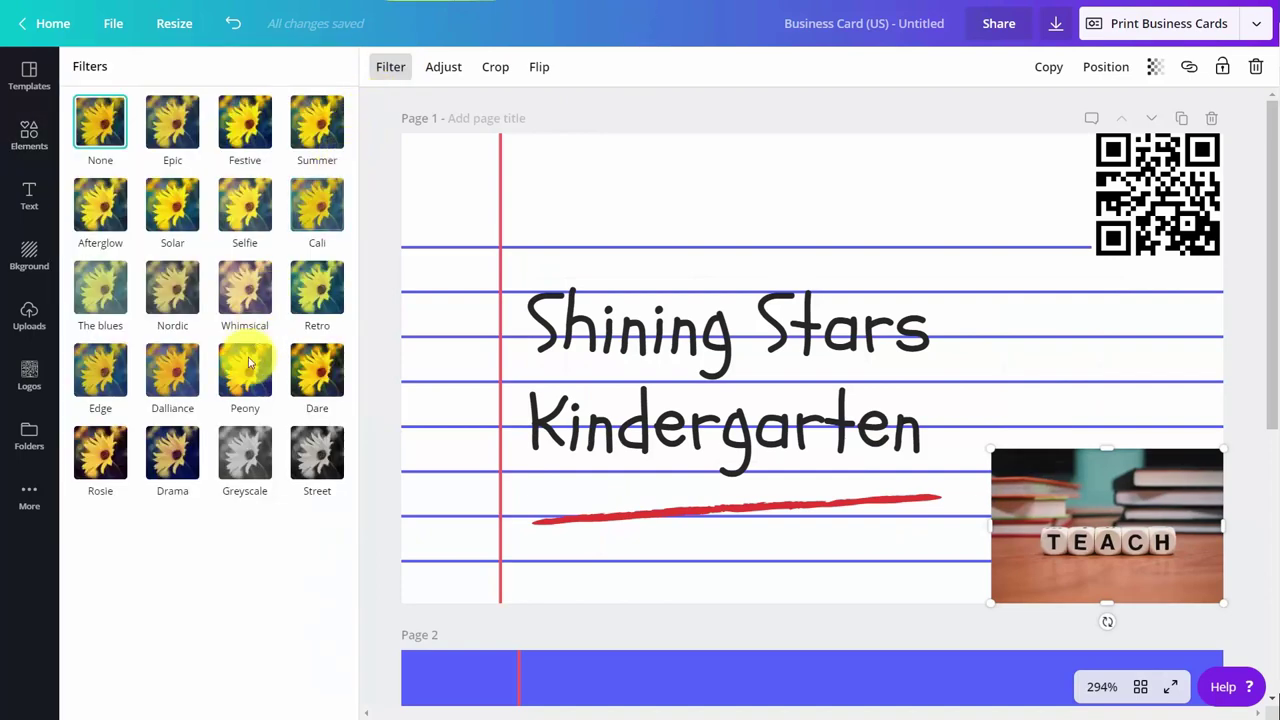
click(252, 380)
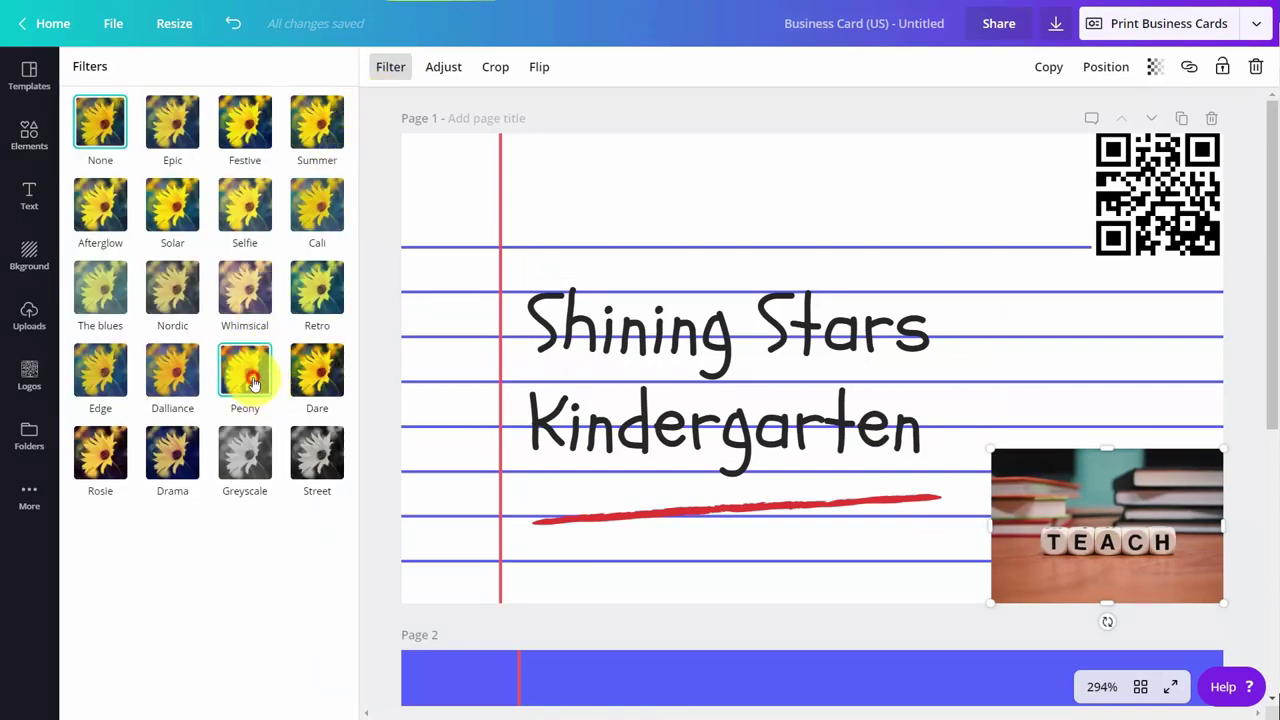
Step: Flip the TEACH photo horizontally and flip it back to its original orientation
click(541, 70)
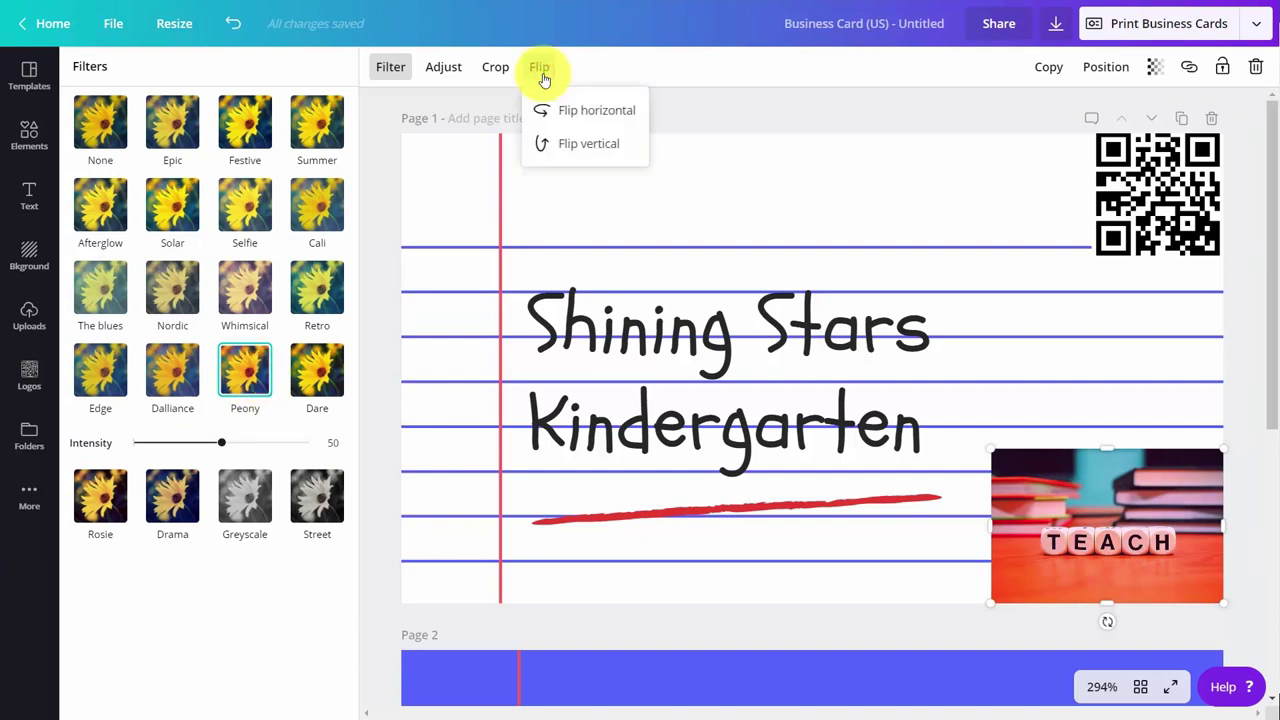
click(548, 110)
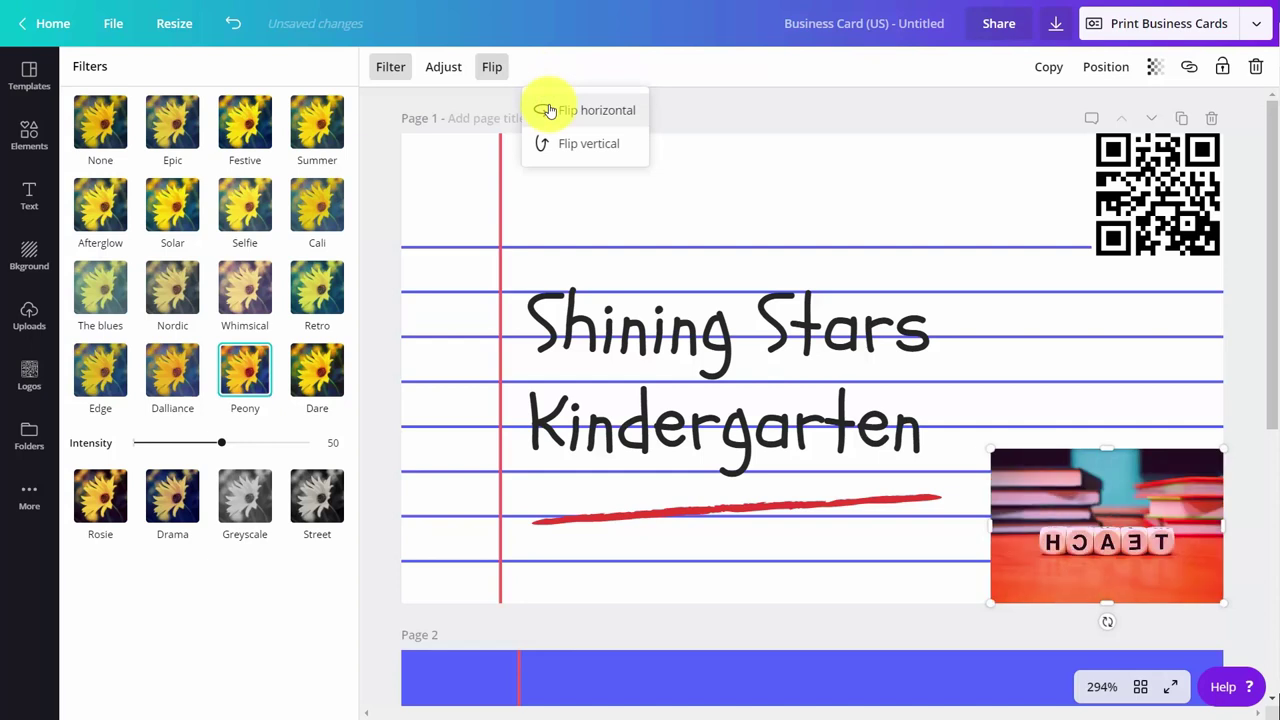
click(548, 110)
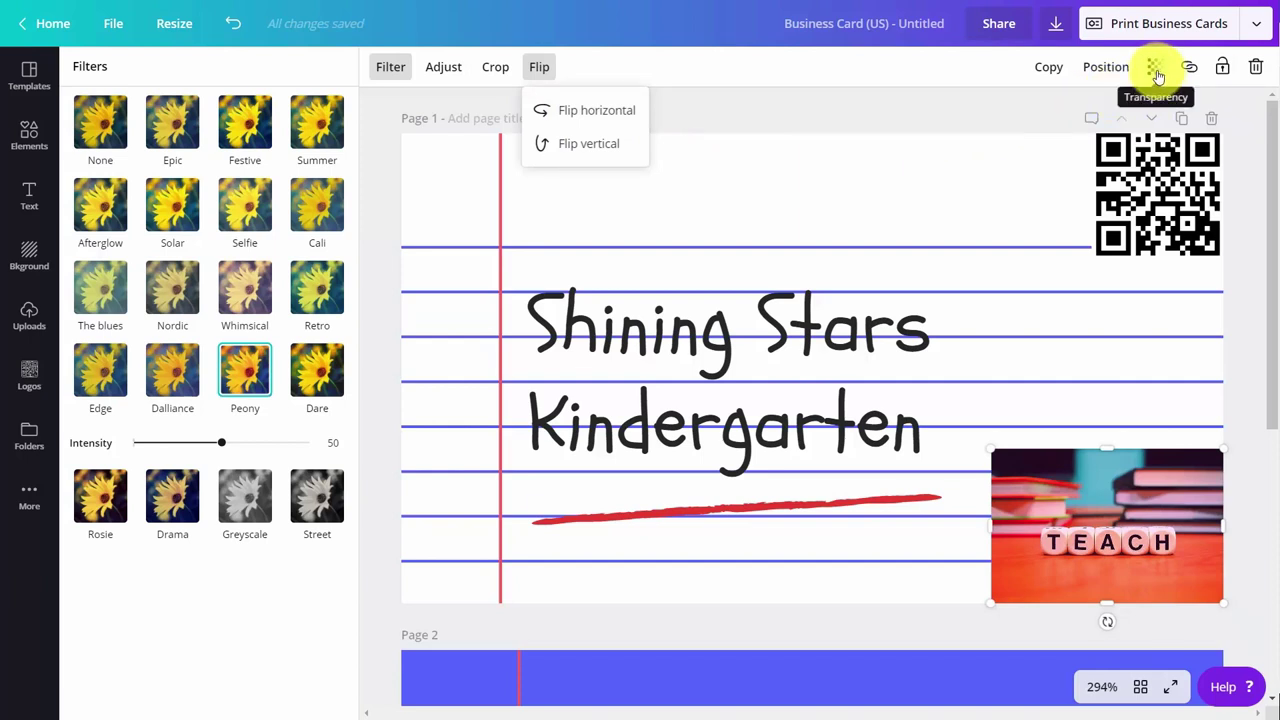
Step: Set the TEACH photo's transparency to 18 and deselect the photo
click(1156, 75)
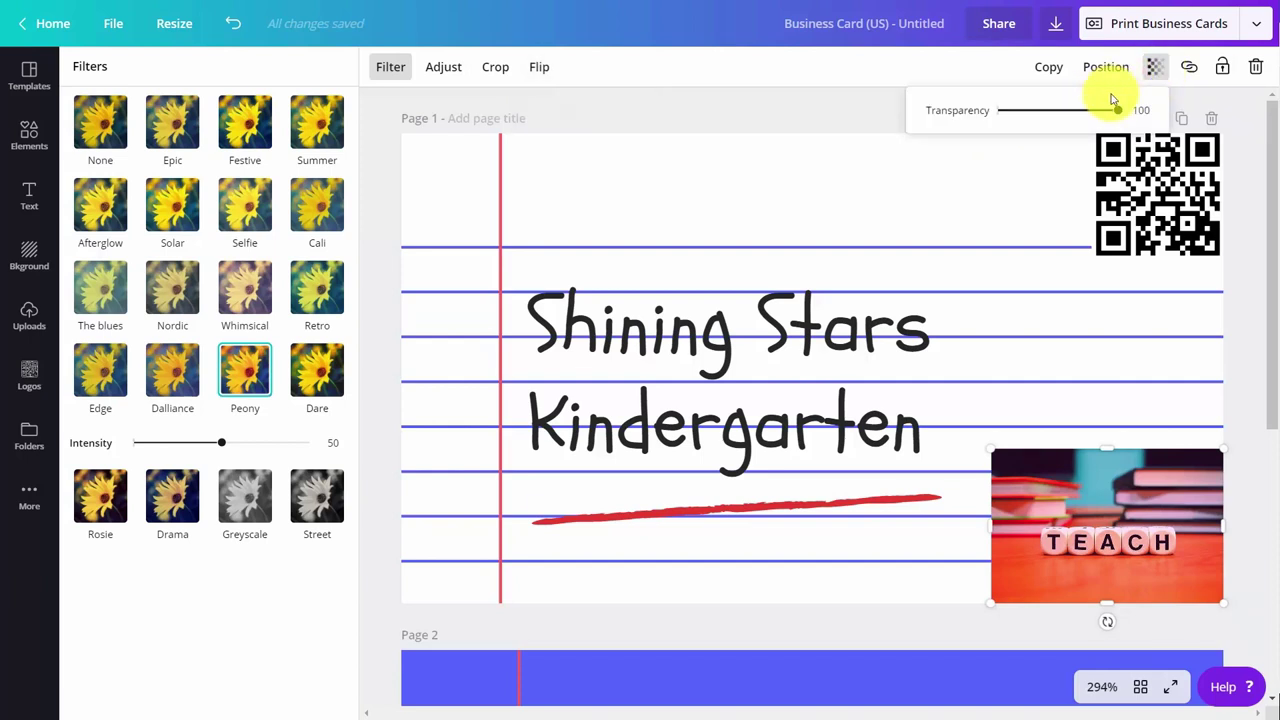
drag(1118, 113, 1018, 139)
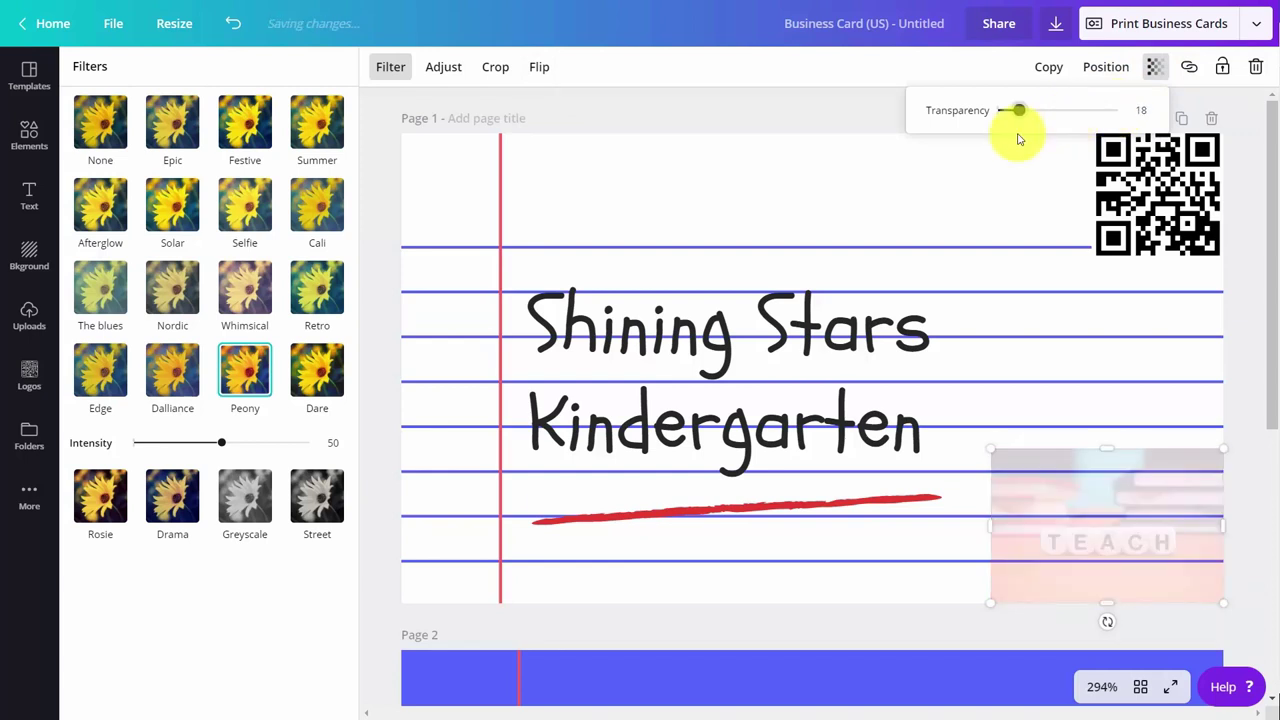
click(804, 103)
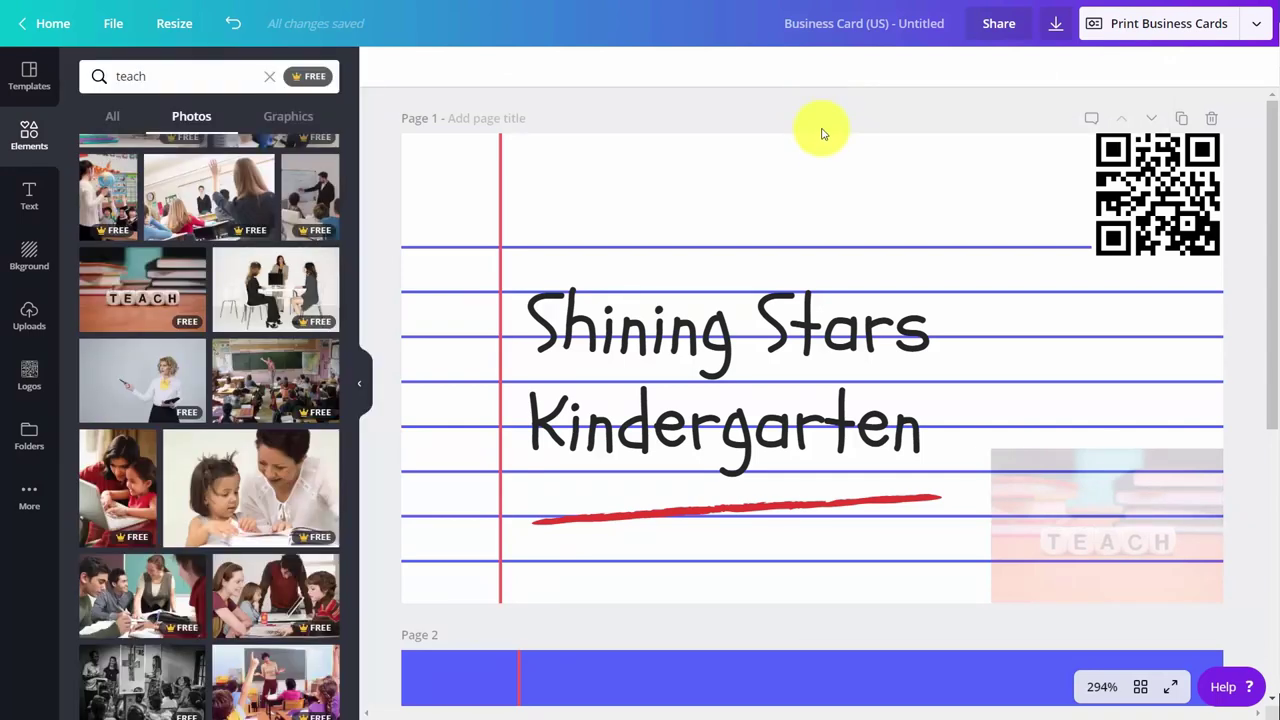
Step: Change the font of the whole Shining Stars Kindergarten heading to the brand font Arimo
click(705, 321)
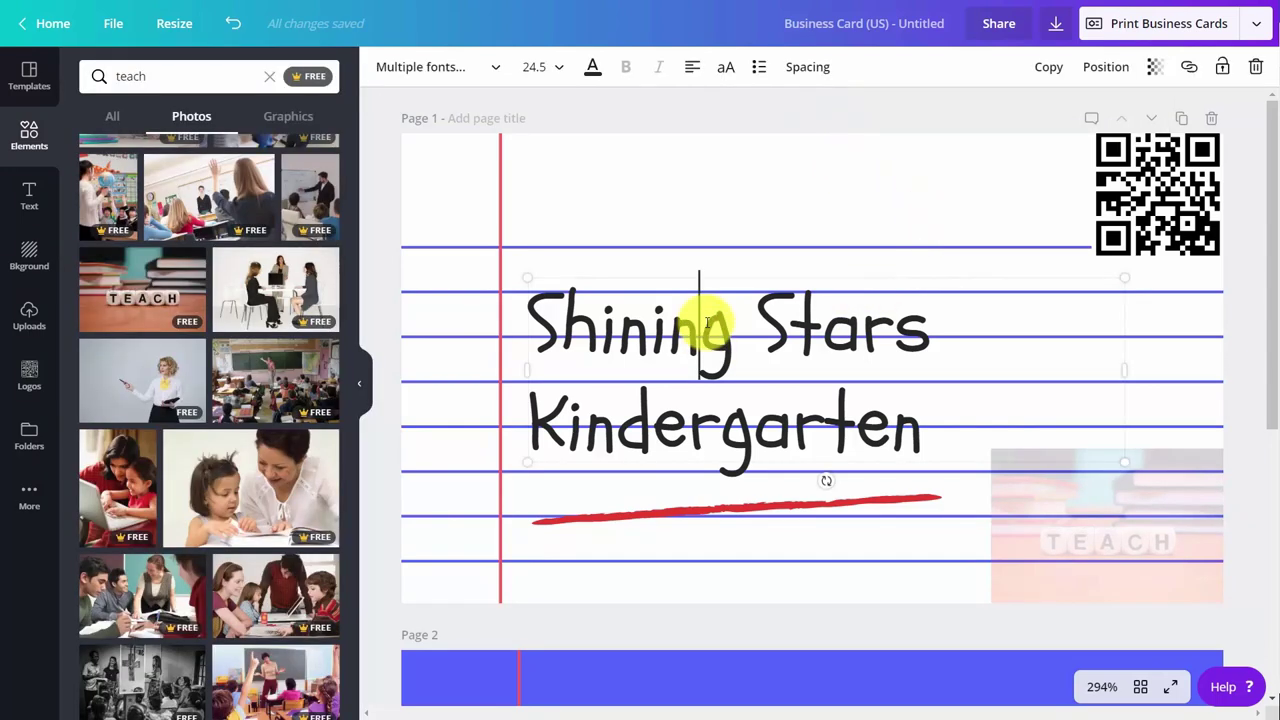
click(566, 321)
drag(566, 321, 877, 351)
drag(920, 424, 534, 334)
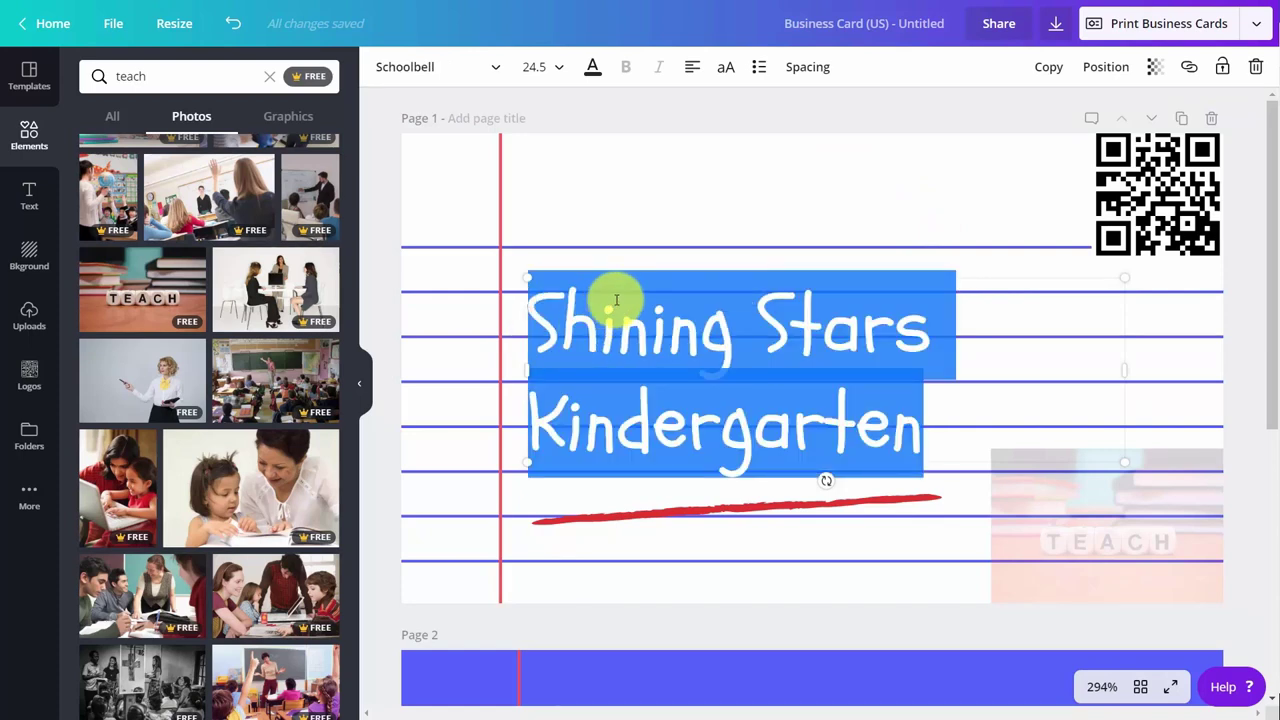
click(499, 66)
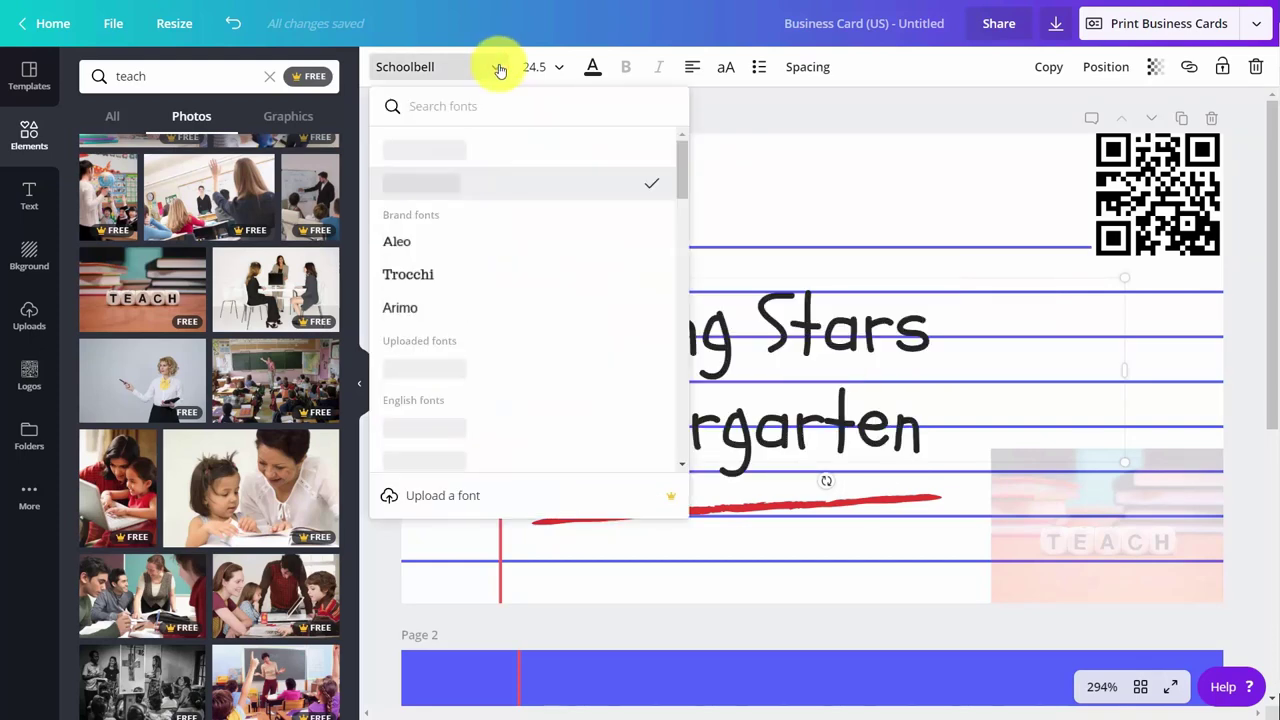
click(401, 309)
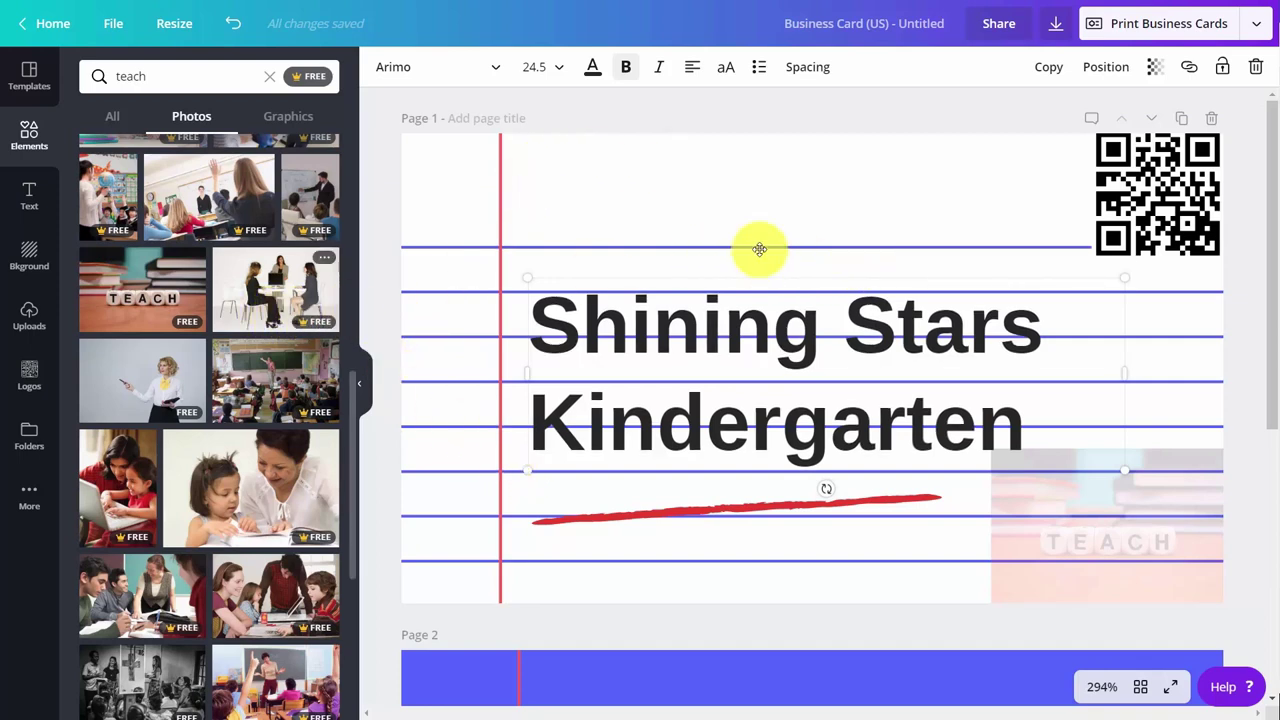
Step: Open the print order options for the business cards, review them and set the quantity to 2,000 copies
click(1143, 28)
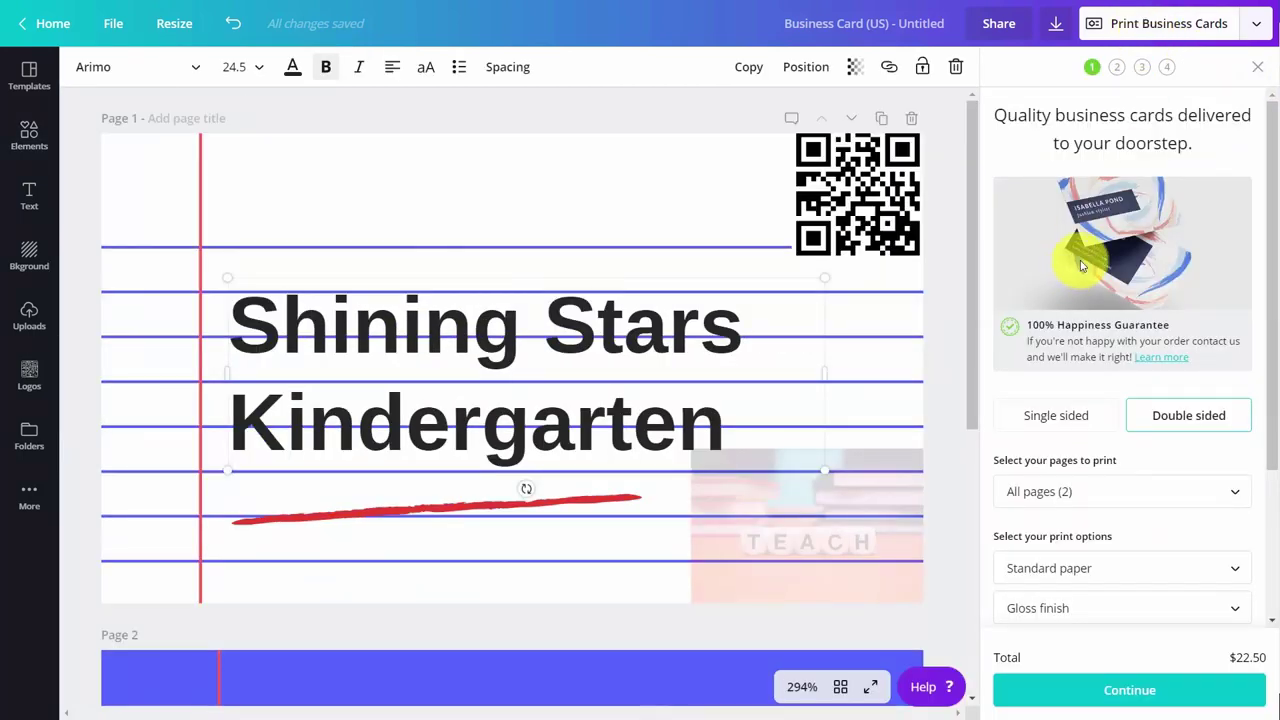
scroll(1088, 250, down, 2)
scroll(1088, 257, down, 3)
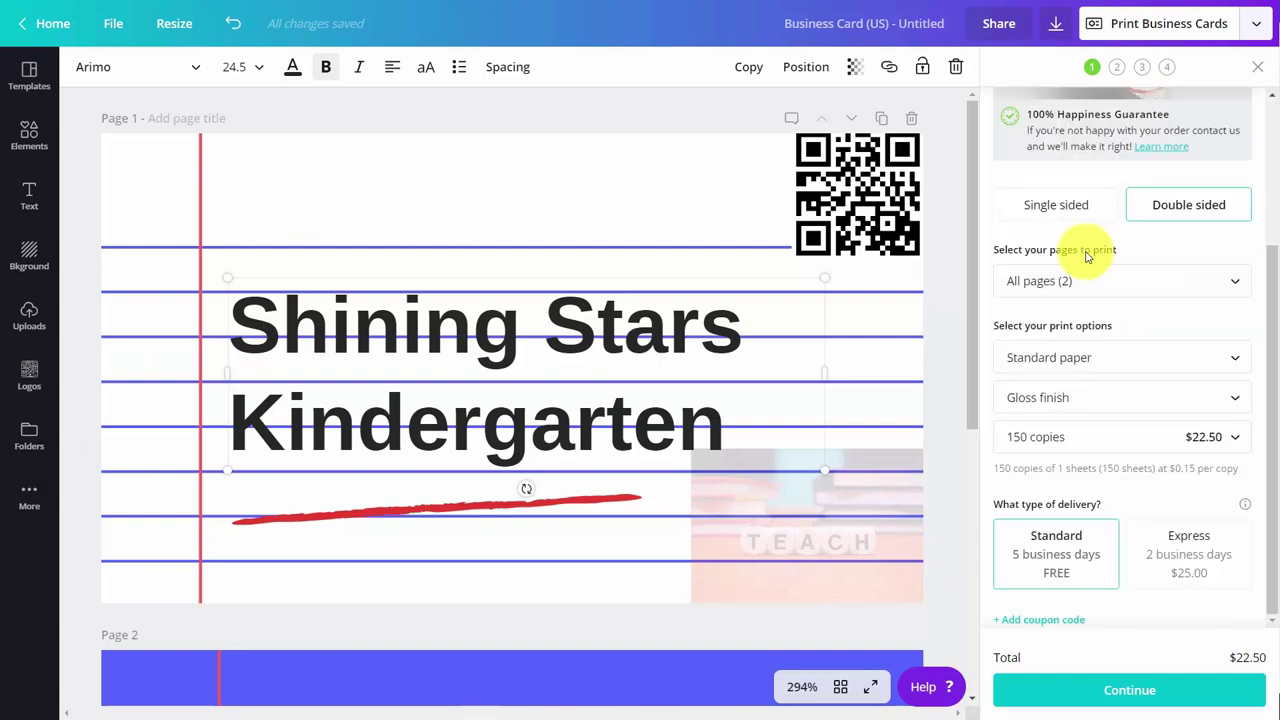
scroll(1088, 257, up, 2)
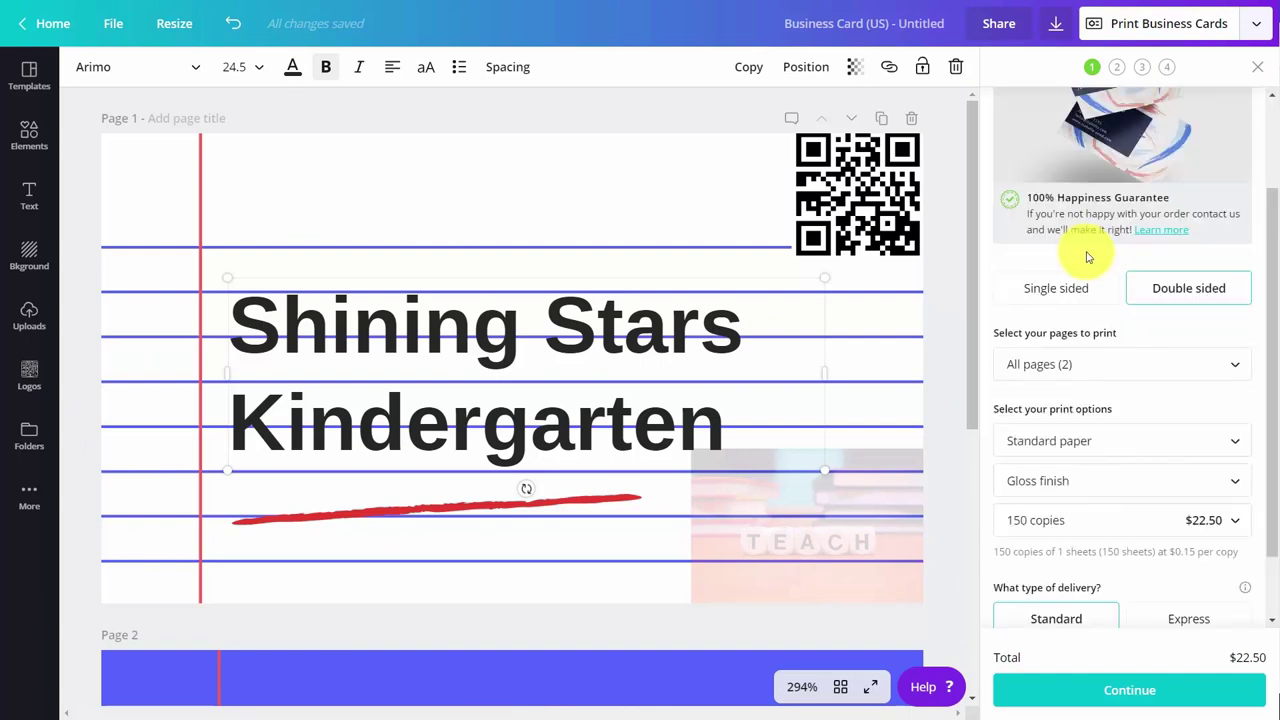
scroll(1088, 260, down, 2)
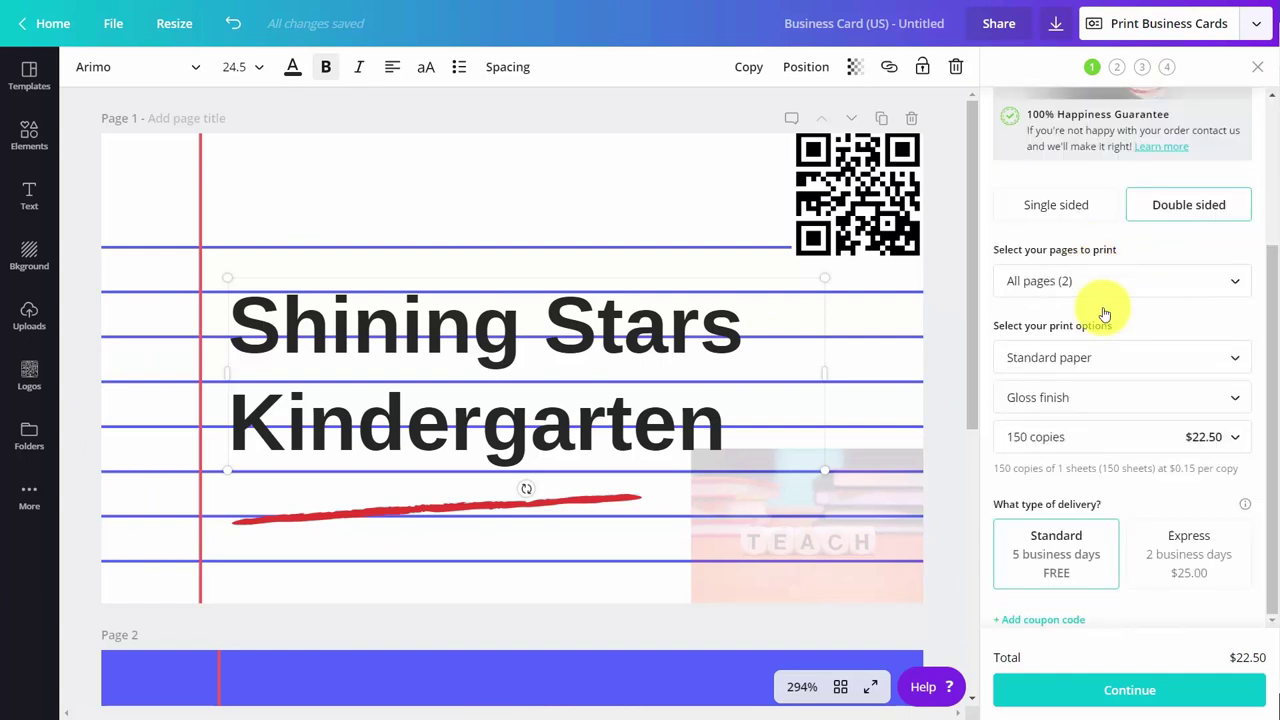
click(1157, 445)
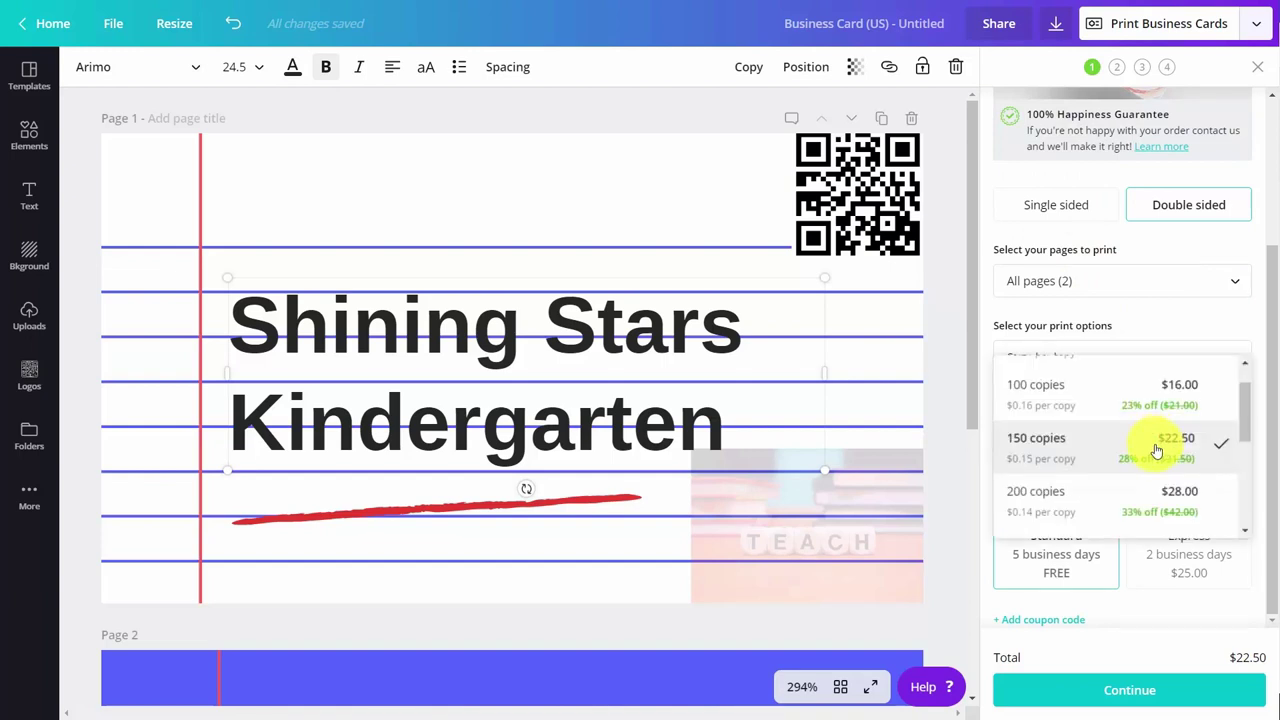
scroll(1157, 449, down, 5)
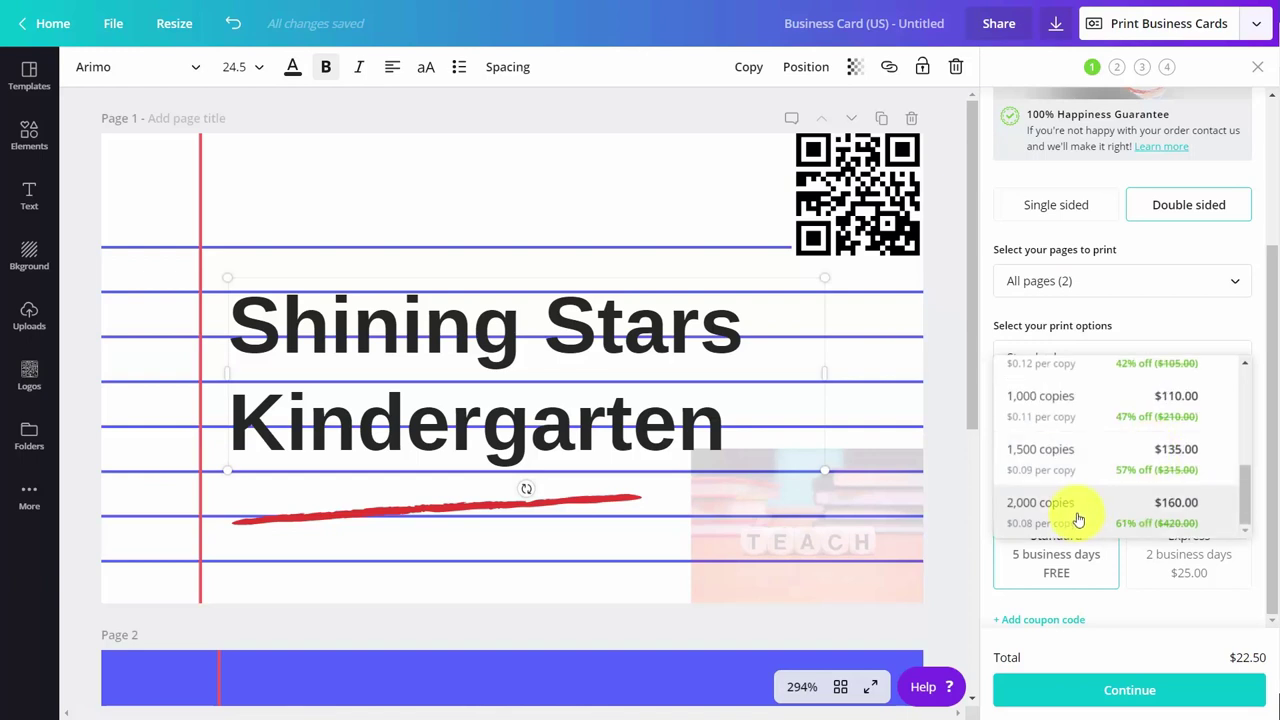
click(1075, 510)
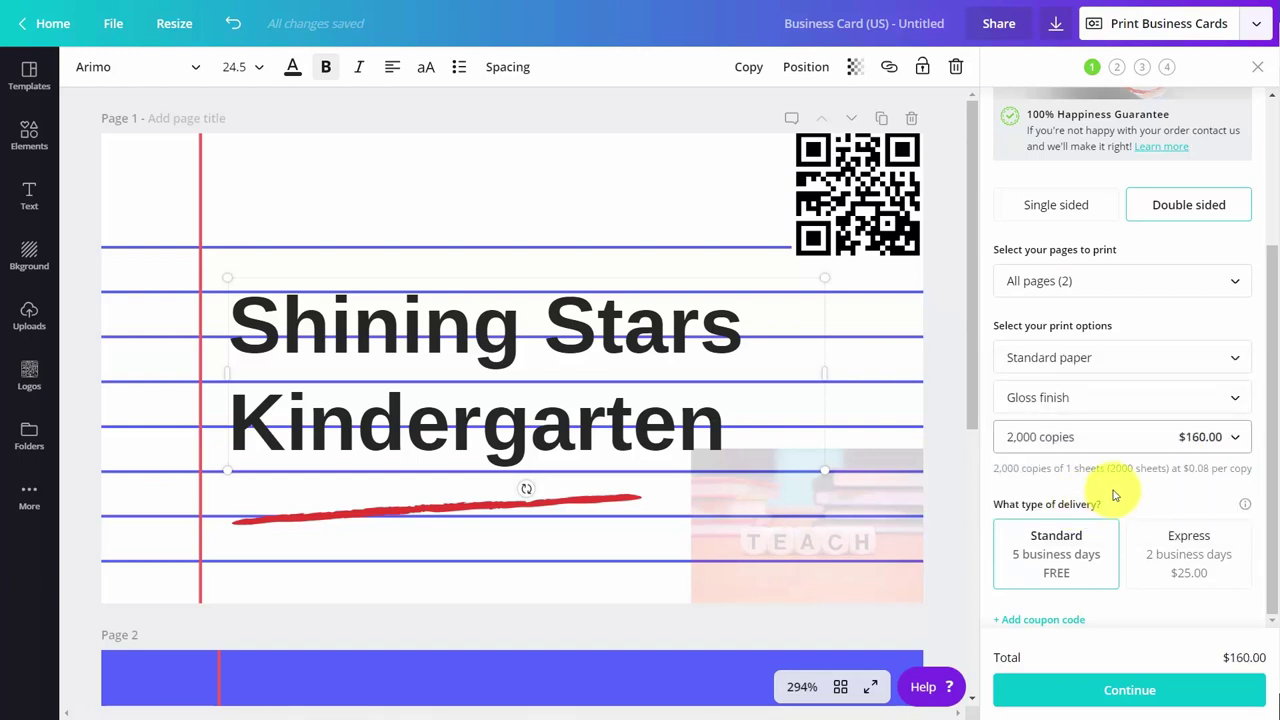
scroll(1115, 495, up, 3)
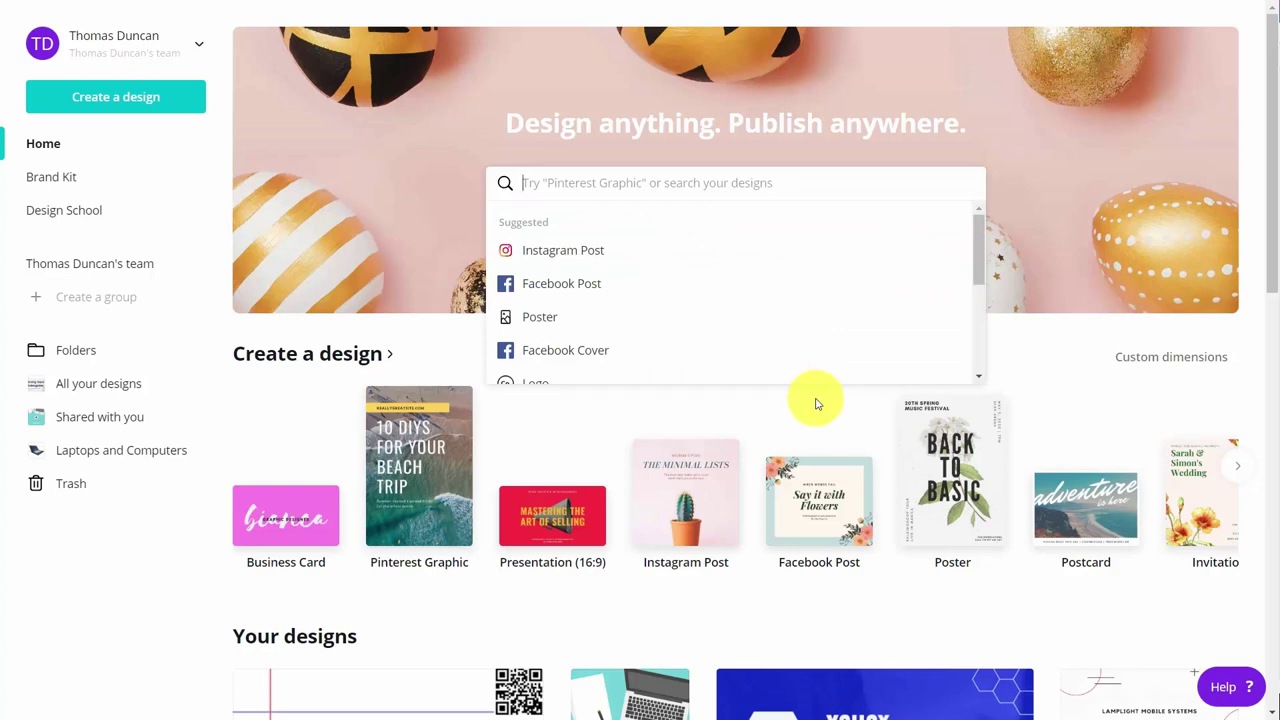
Step: Search the design types for "facebook" and create a new Facebook Event Cover
text(facebook)
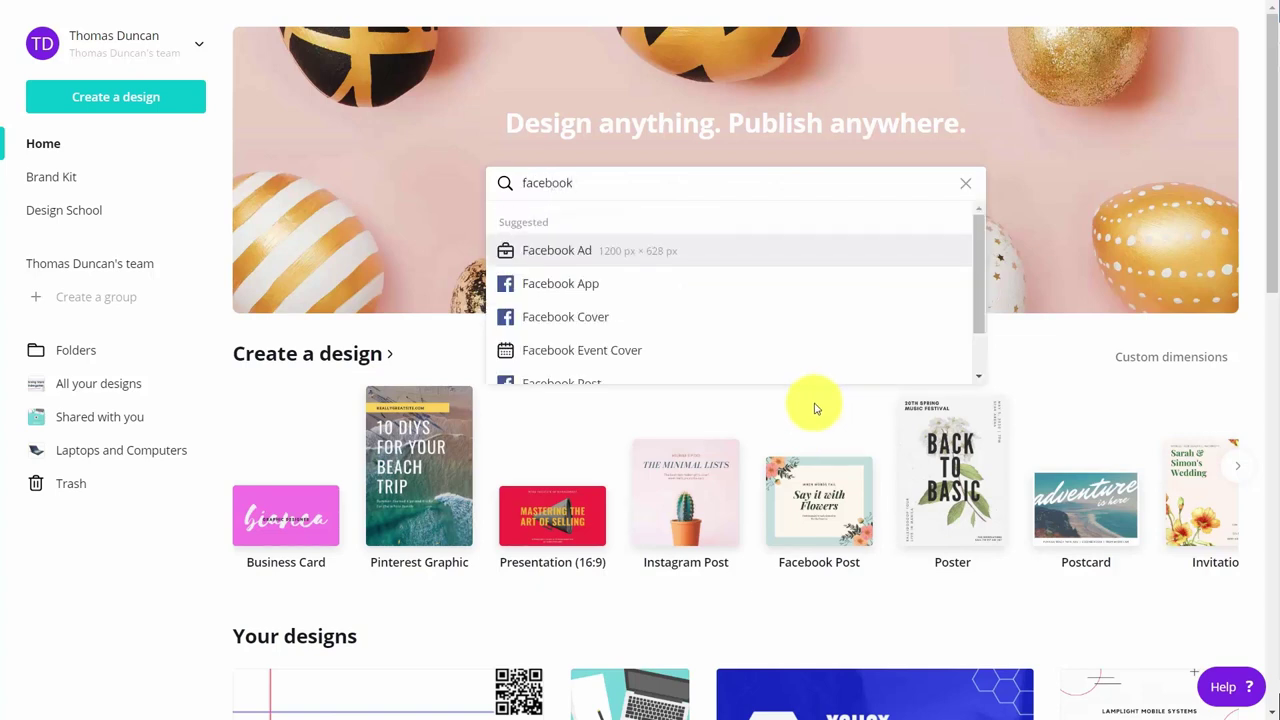
scroll(652, 360, down, 1)
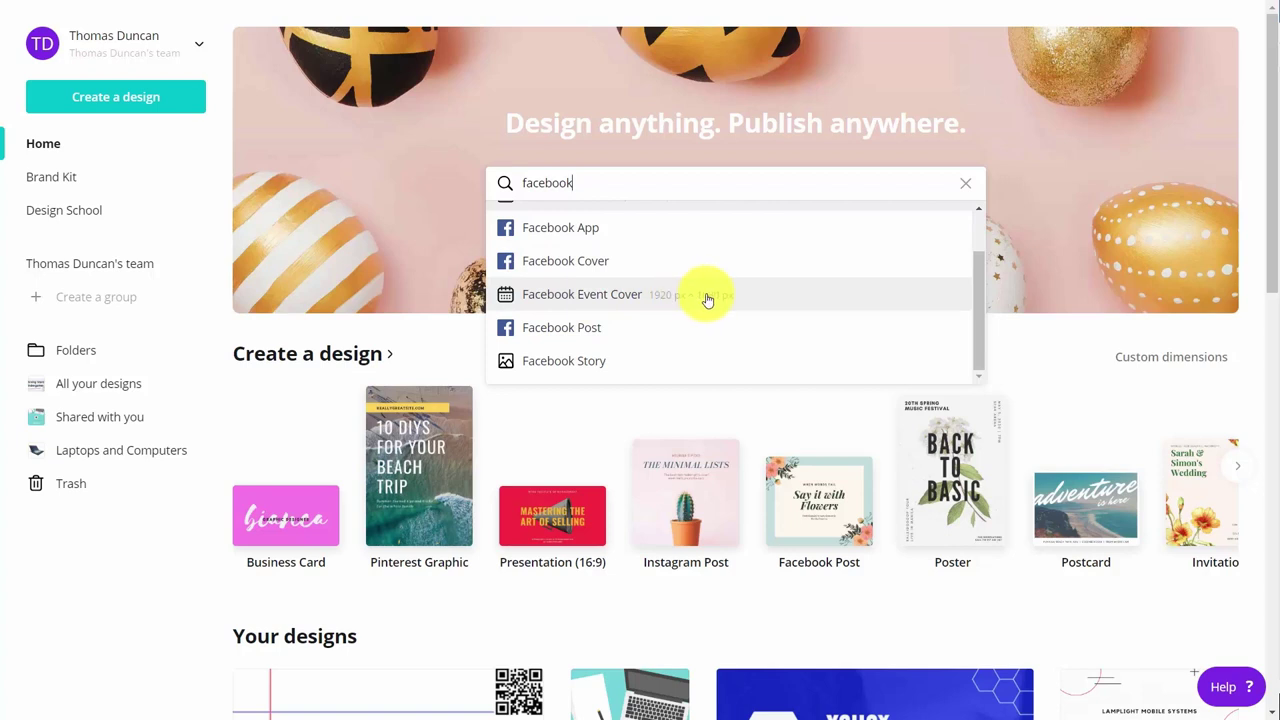
click(613, 304)
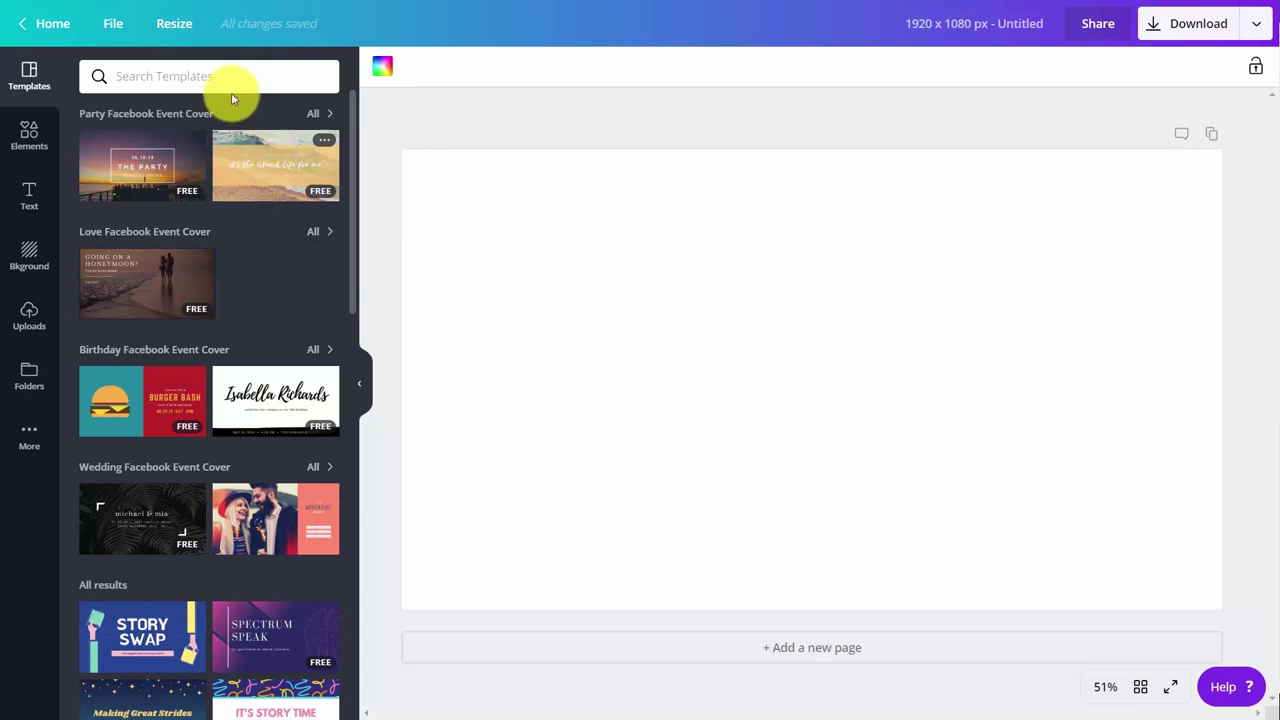
Step: Search the templates for "marketing", apply the blue Global Biz Summit template and change its background to the green brand color
click(138, 77)
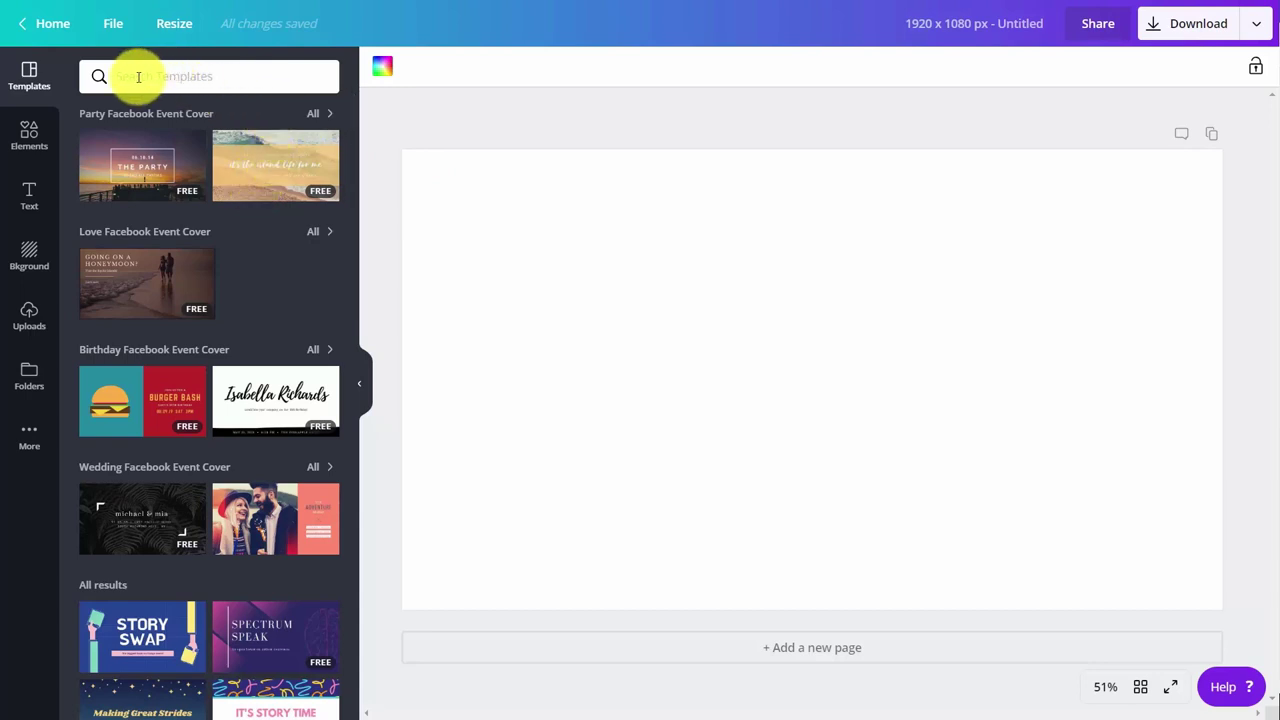
text(marketing)
key(Return)
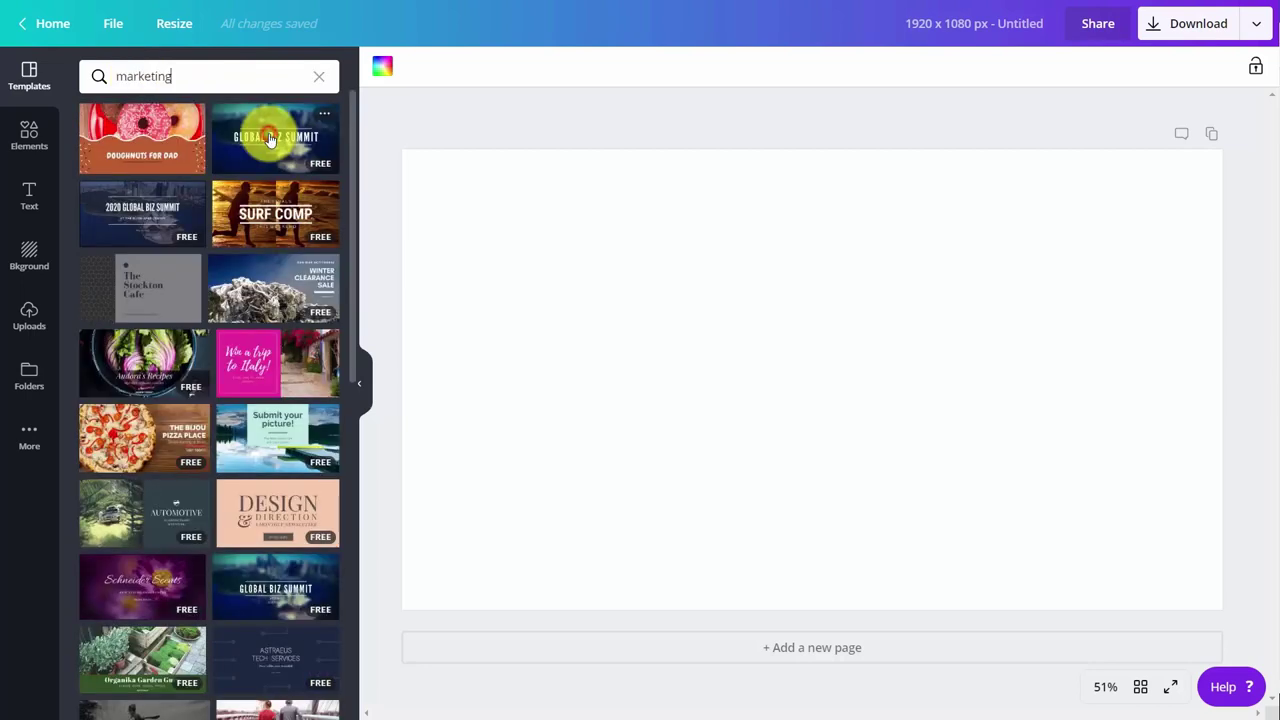
click(270, 140)
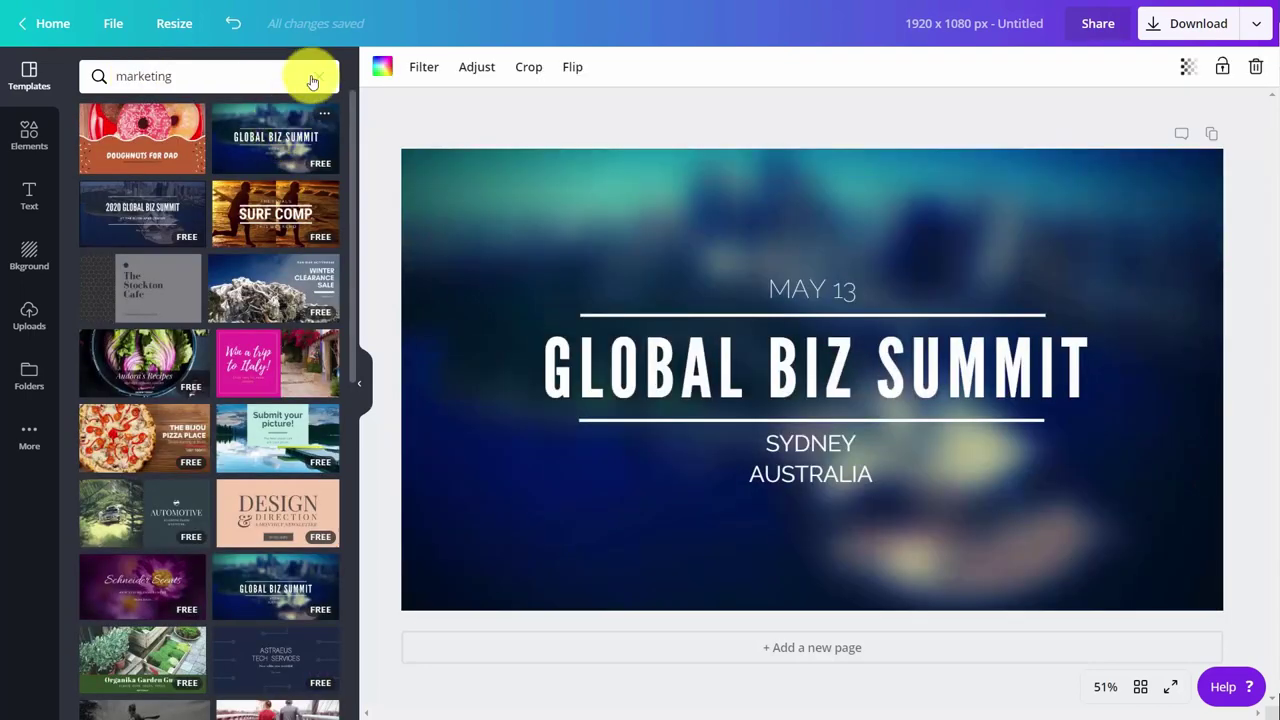
click(381, 68)
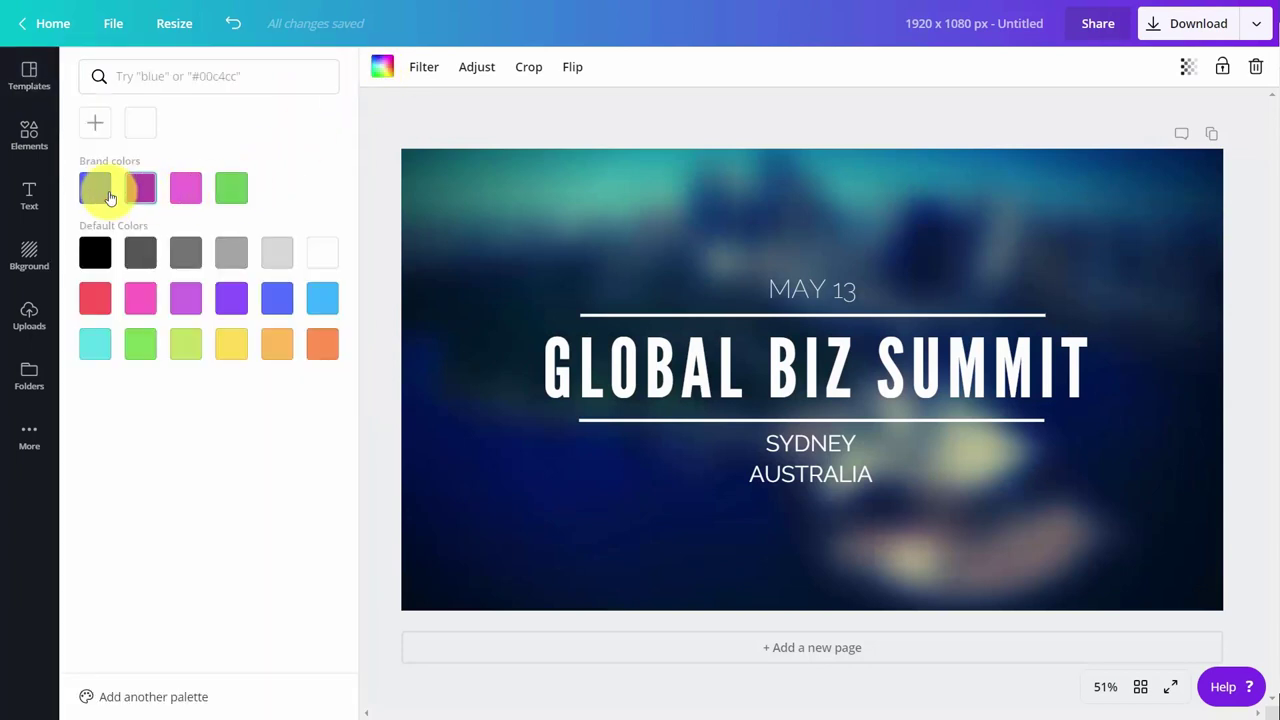
click(231, 189)
Step: Add the QR code from the Logos folder and place it at a small size in the design's upper-left corner
click(29, 135)
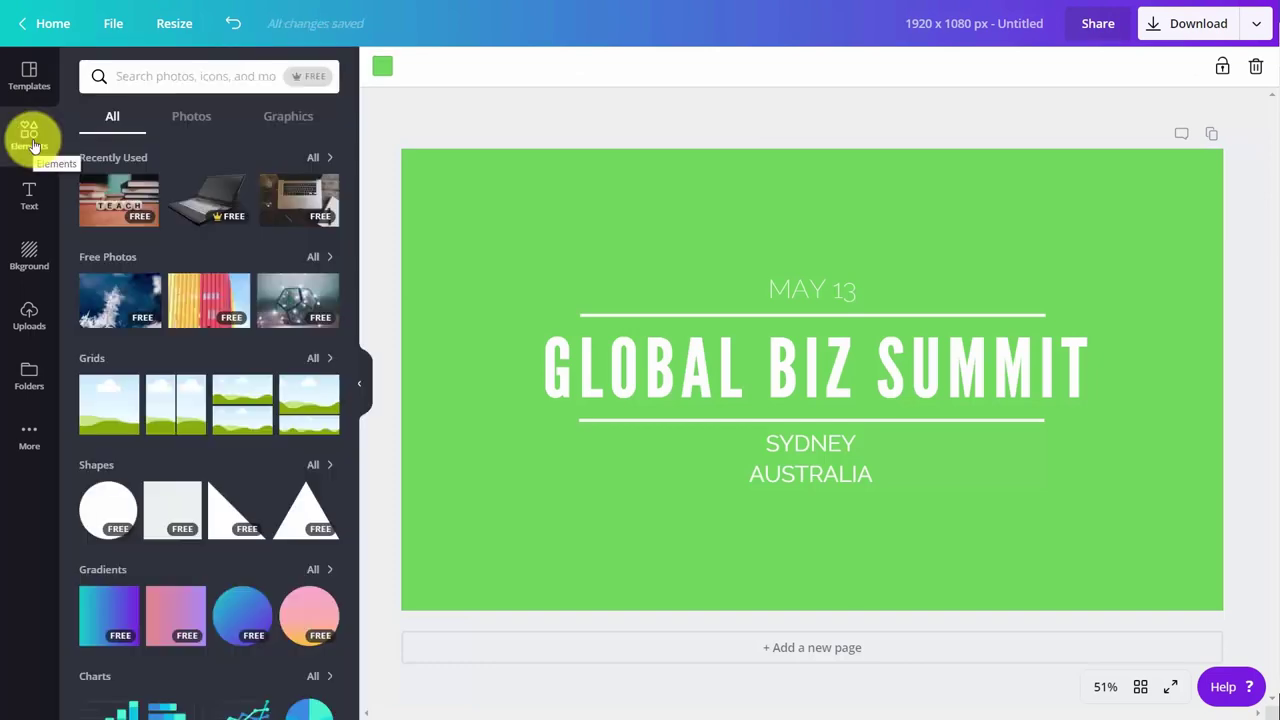
click(29, 376)
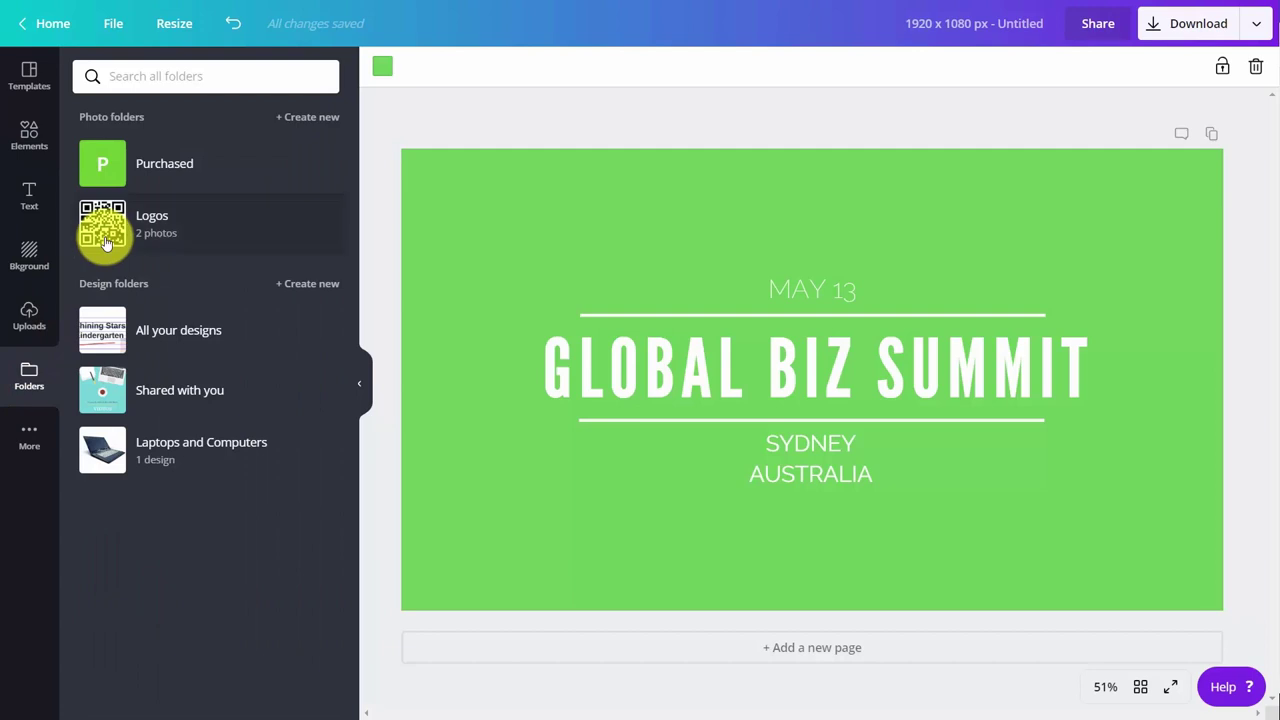
click(106, 243)
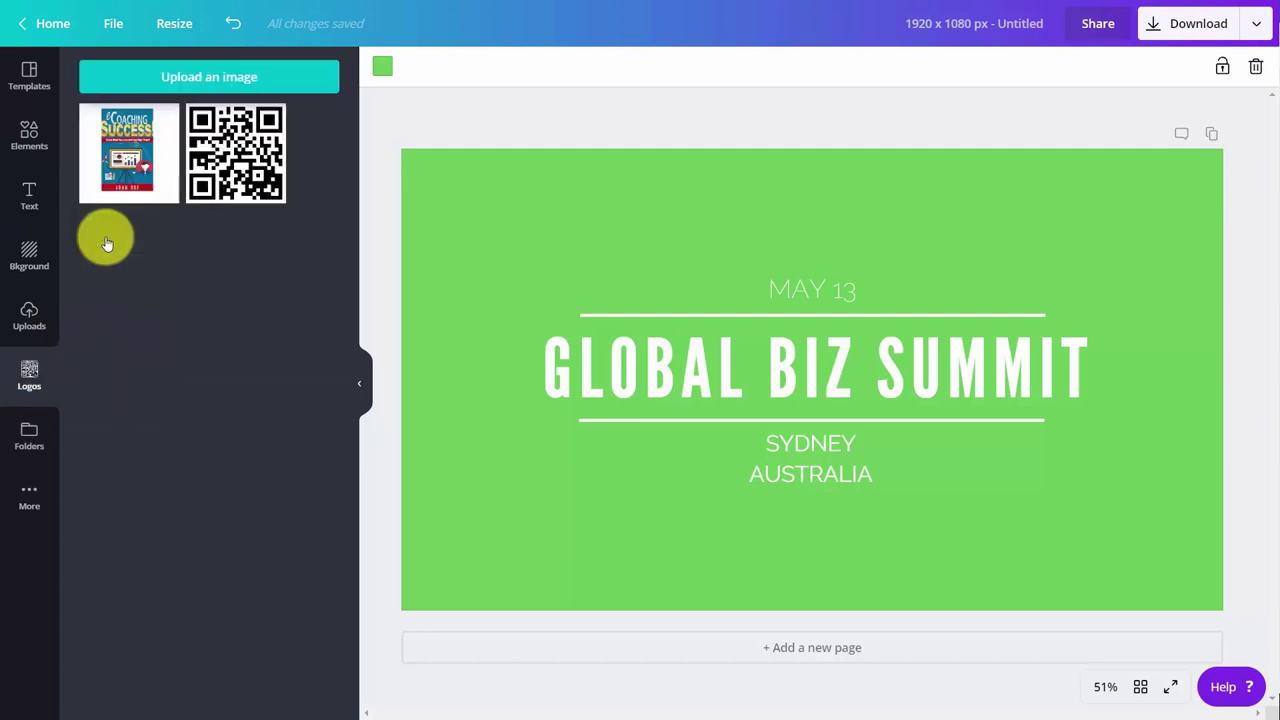
click(229, 190)
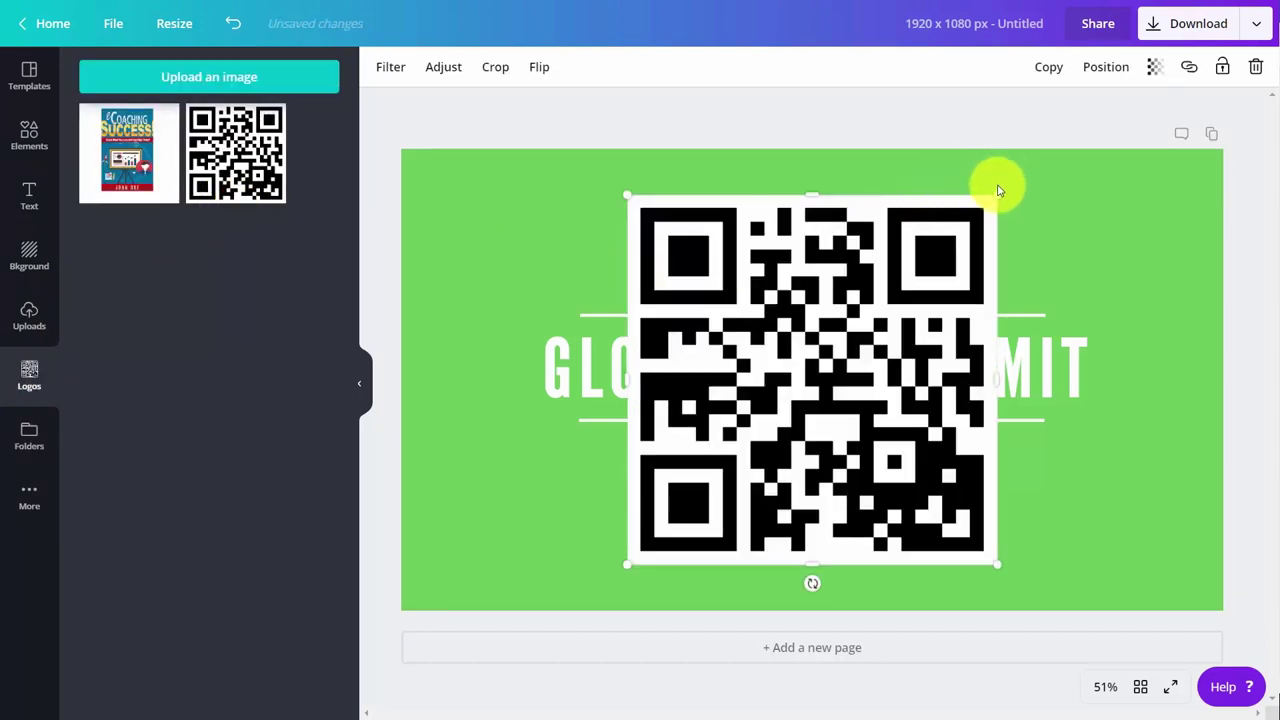
drag(932, 254, 497, 171)
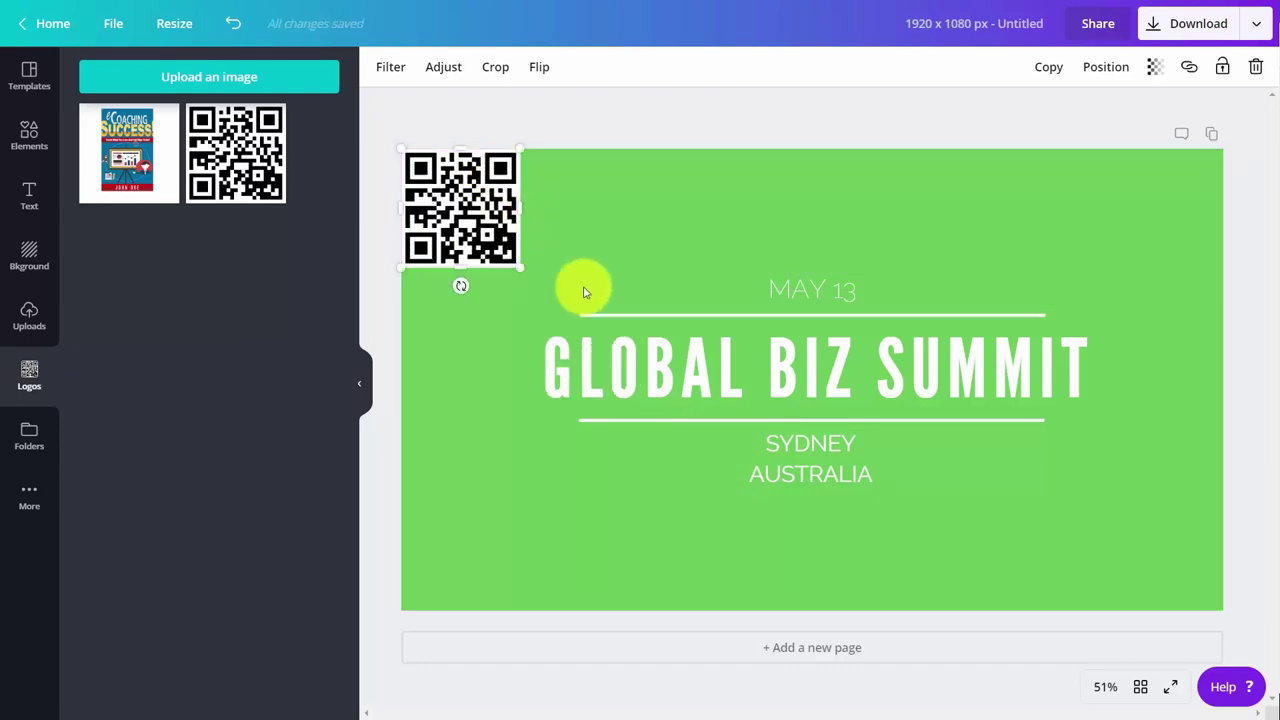
Step: Change the font of the whole GLOBAL BIZ SUMMIT heading to the brand font Aleo
double_click(660, 354)
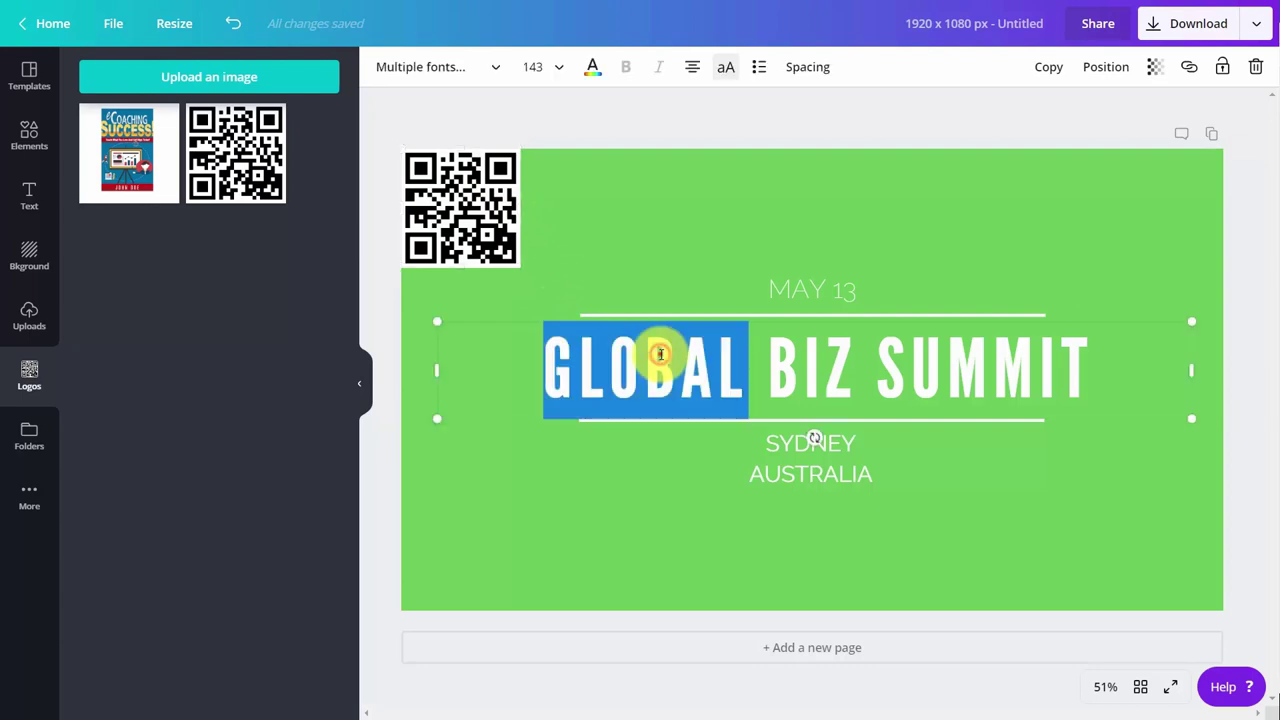
triple_click(660, 354)
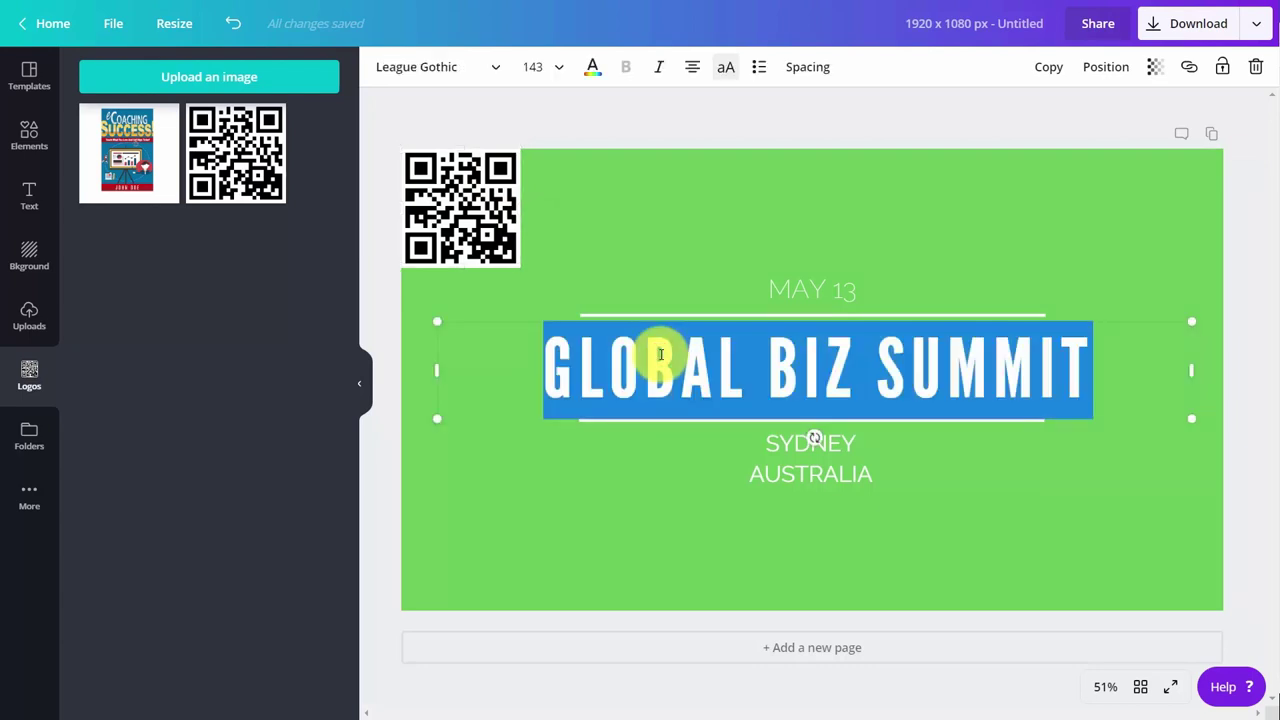
click(491, 66)
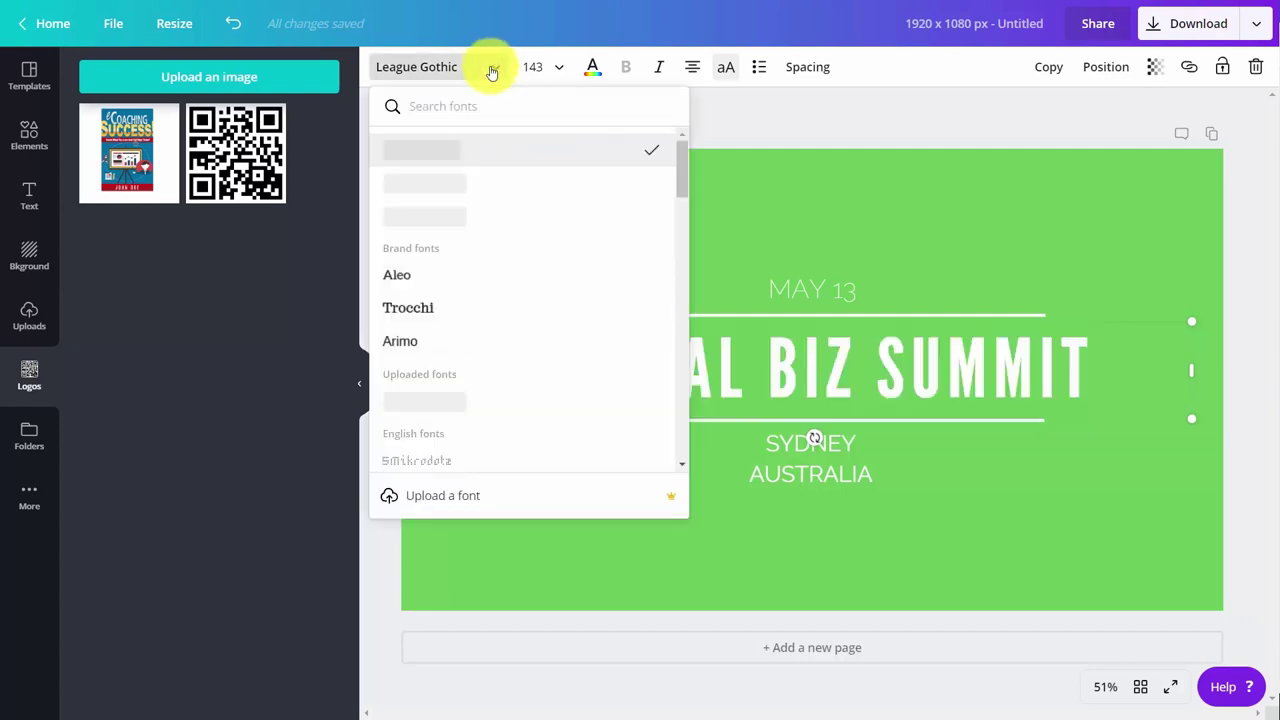
click(396, 280)
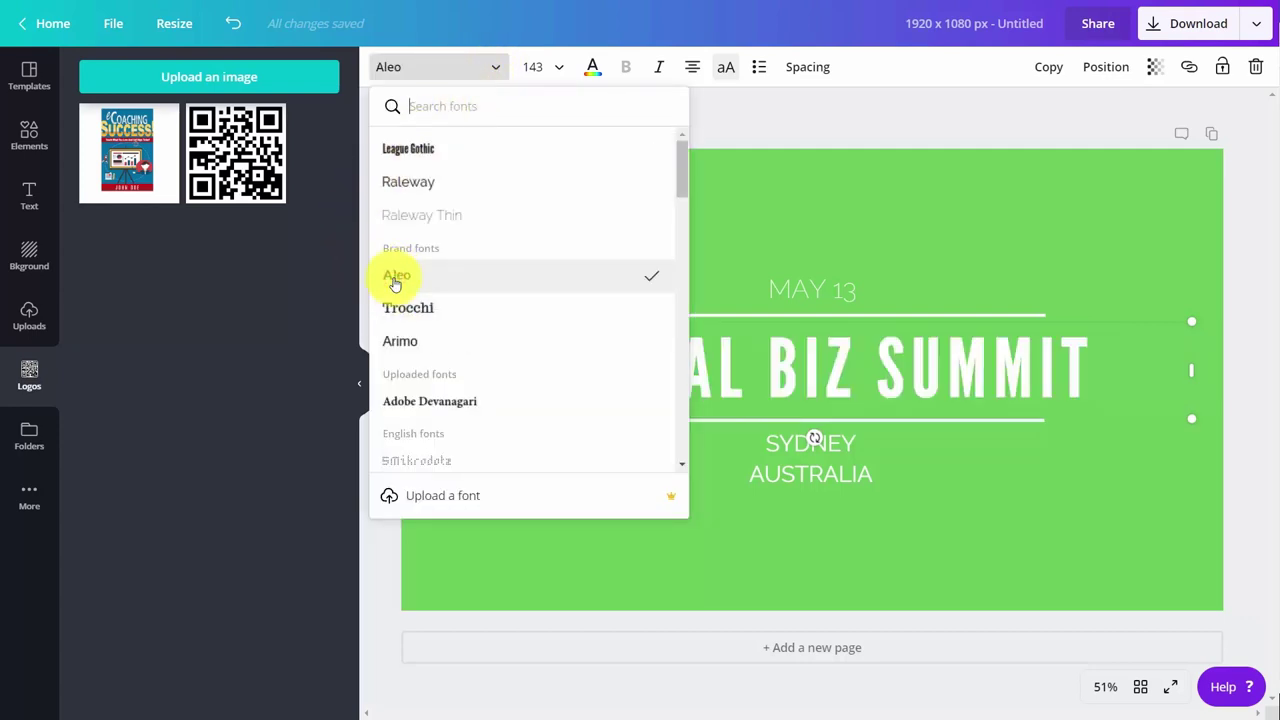
click(465, 345)
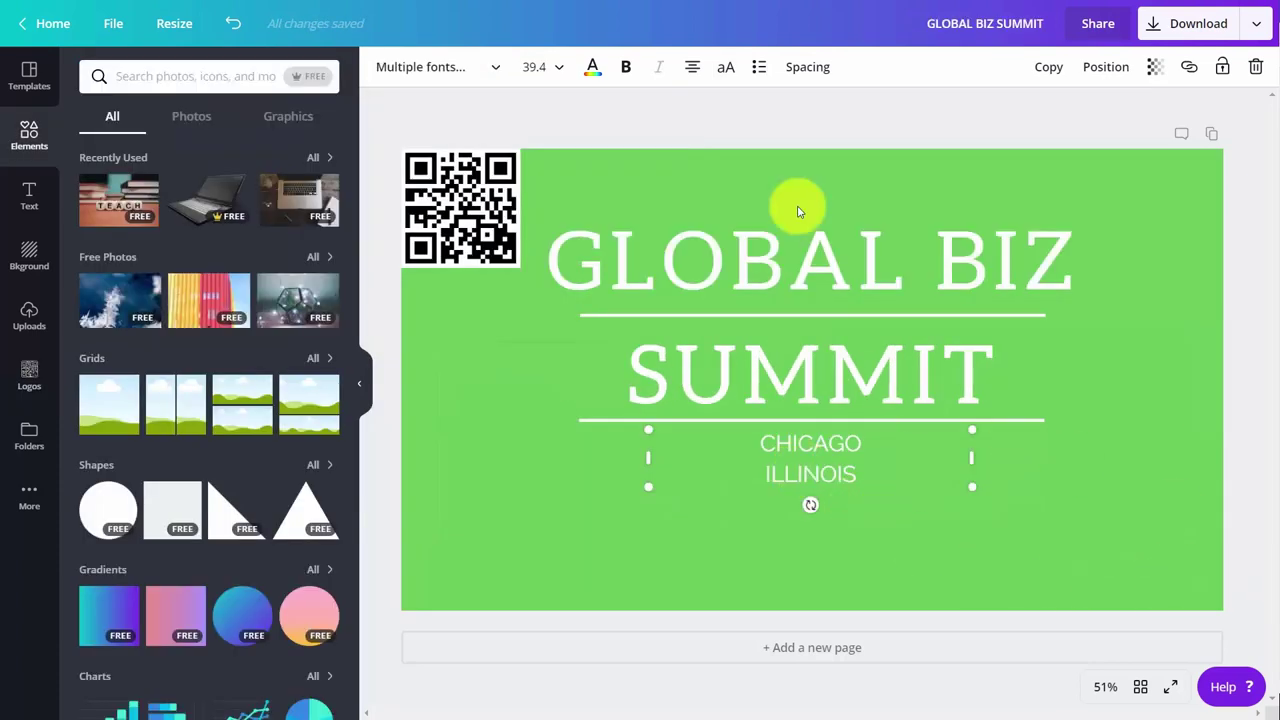
Step: Add the recently used laptop image at a small size in the design's lower-right corner and flip it horizontally
click(210, 215)
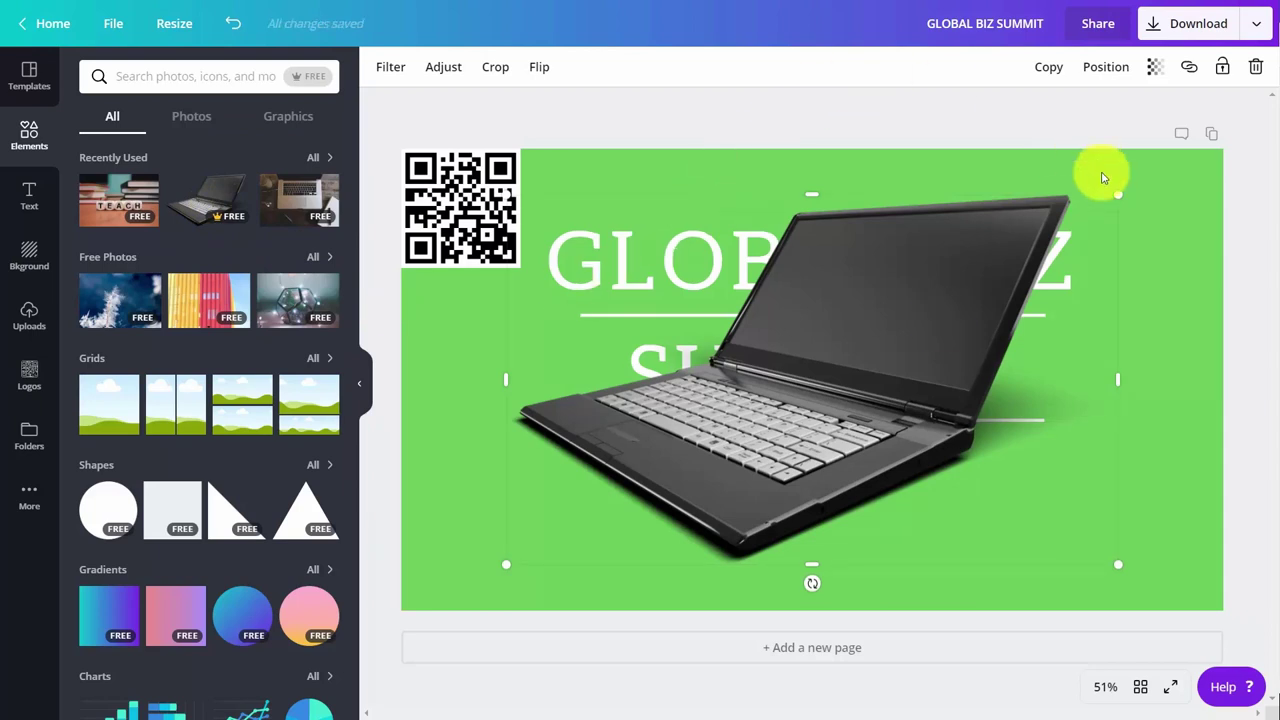
drag(1115, 191, 765, 407)
drag(700, 478, 1122, 508)
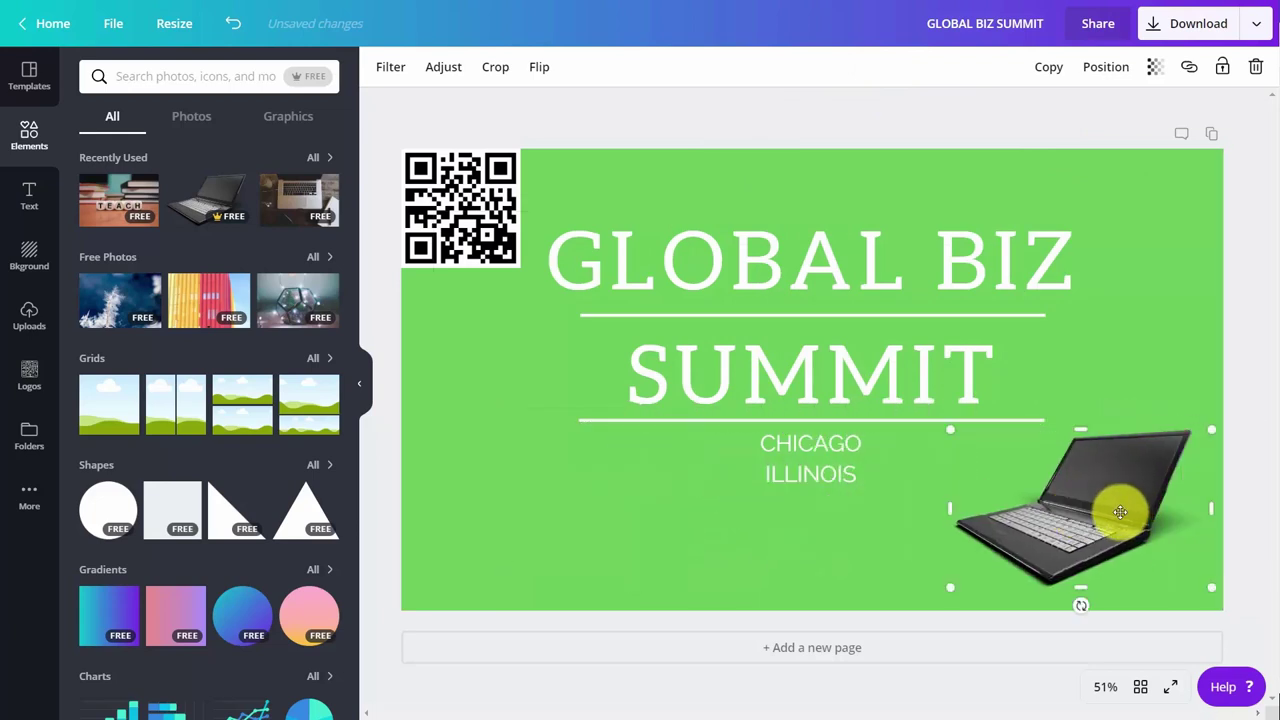
click(539, 66)
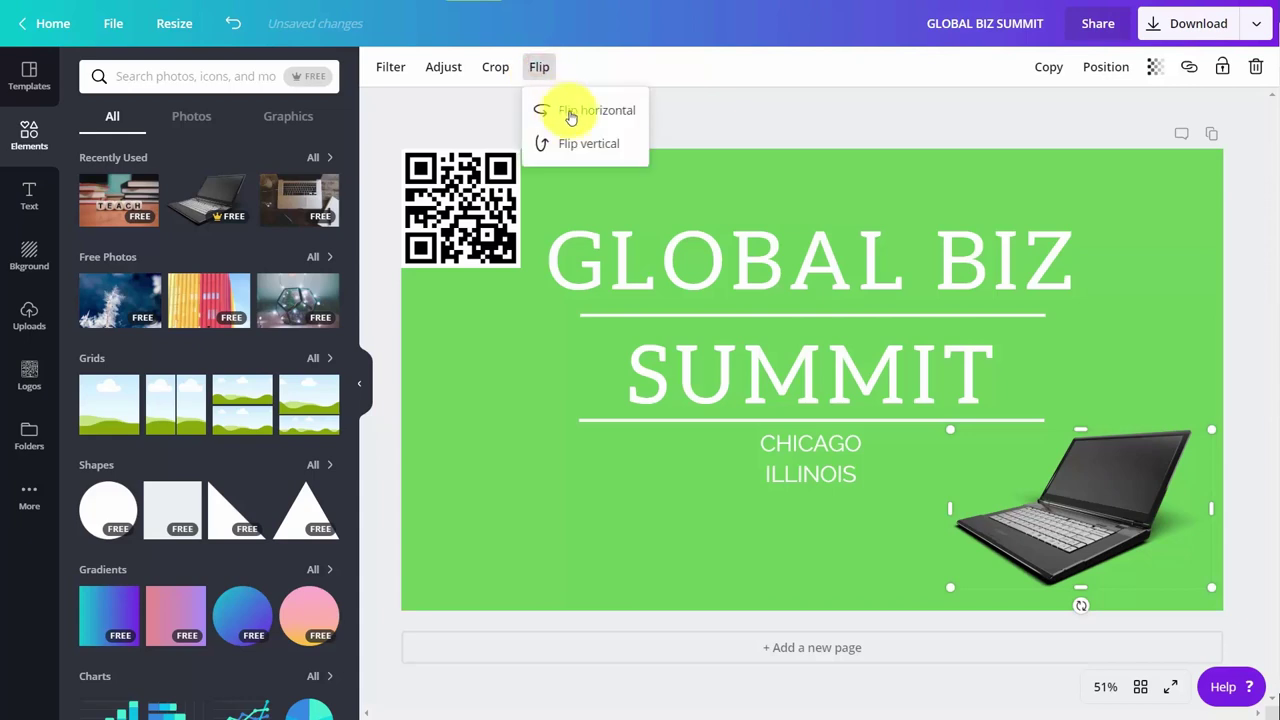
click(573, 112)
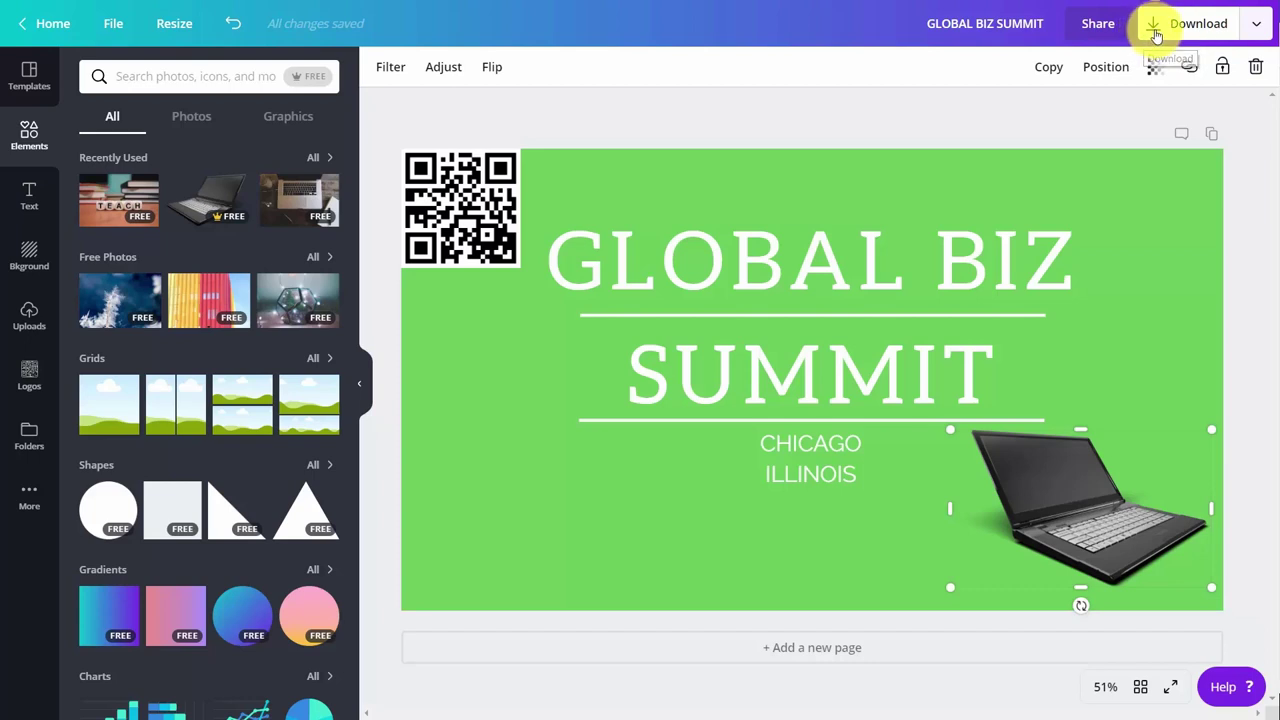
Step: Download the event cover as a PNG and save it as GLOBAL BIZ SUMMIT.png in the images downloaded folder
click(1155, 33)
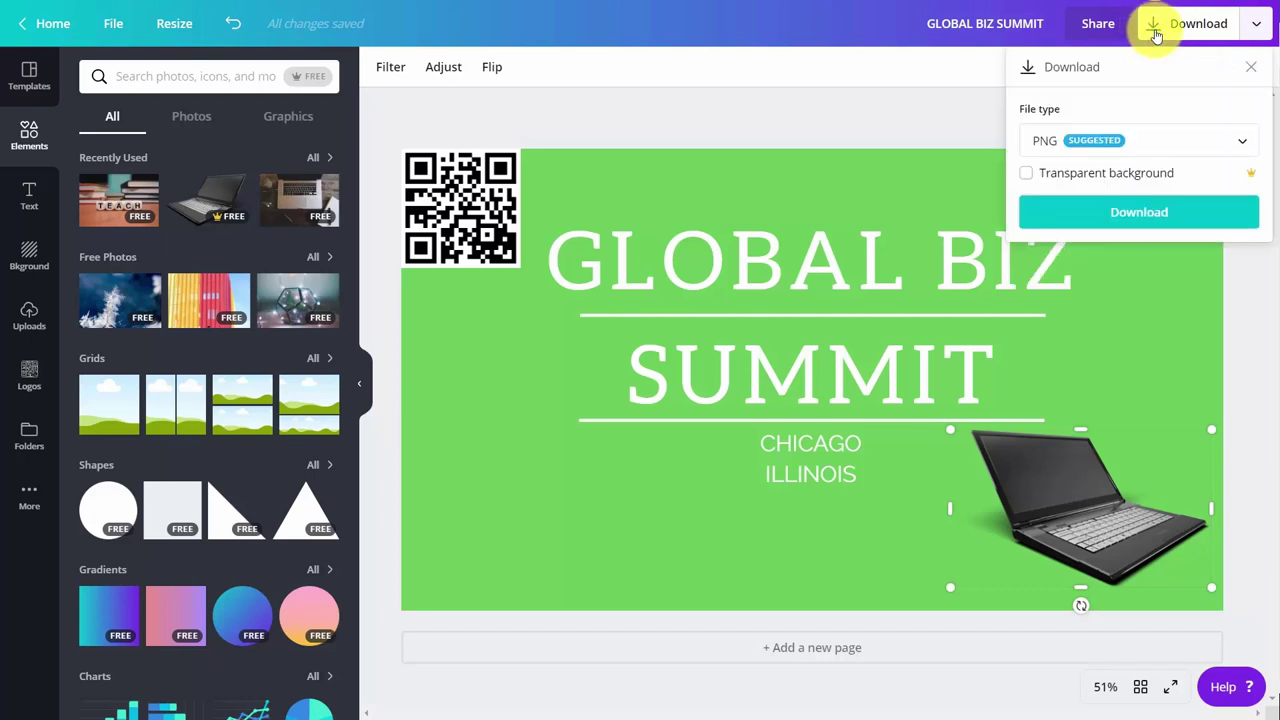
click(1147, 137)
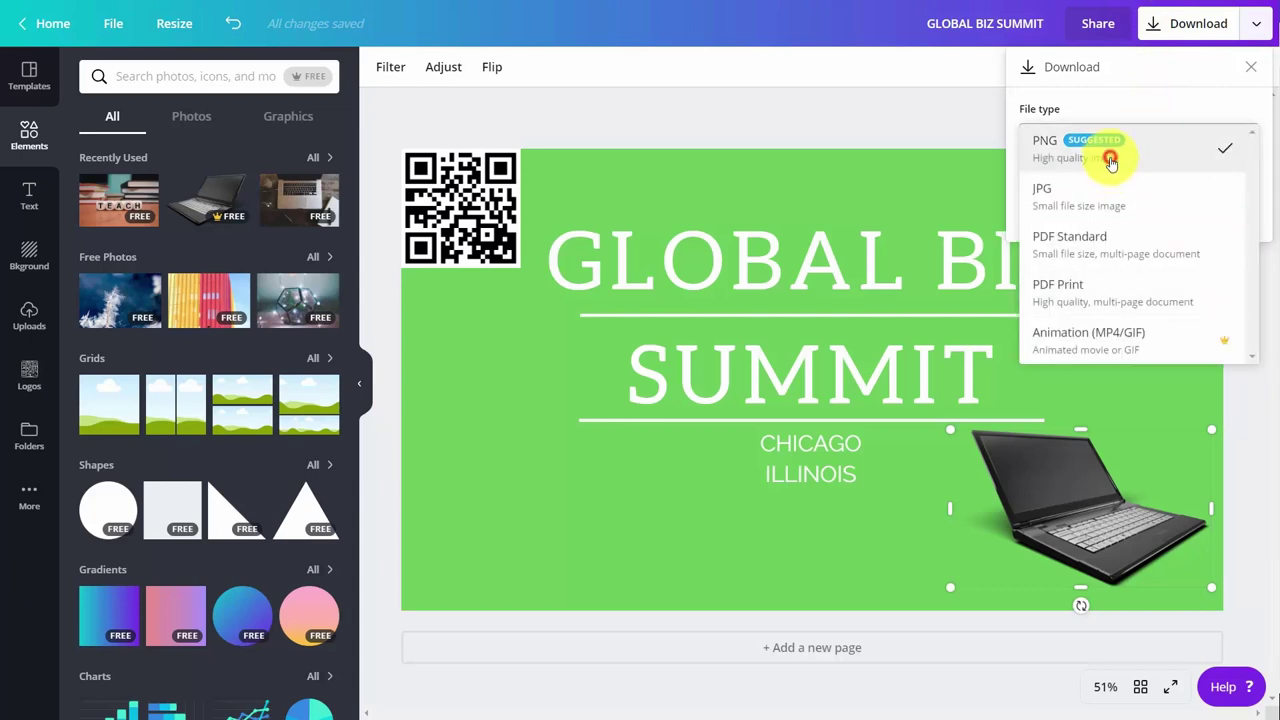
click(1110, 160)
click(1121, 216)
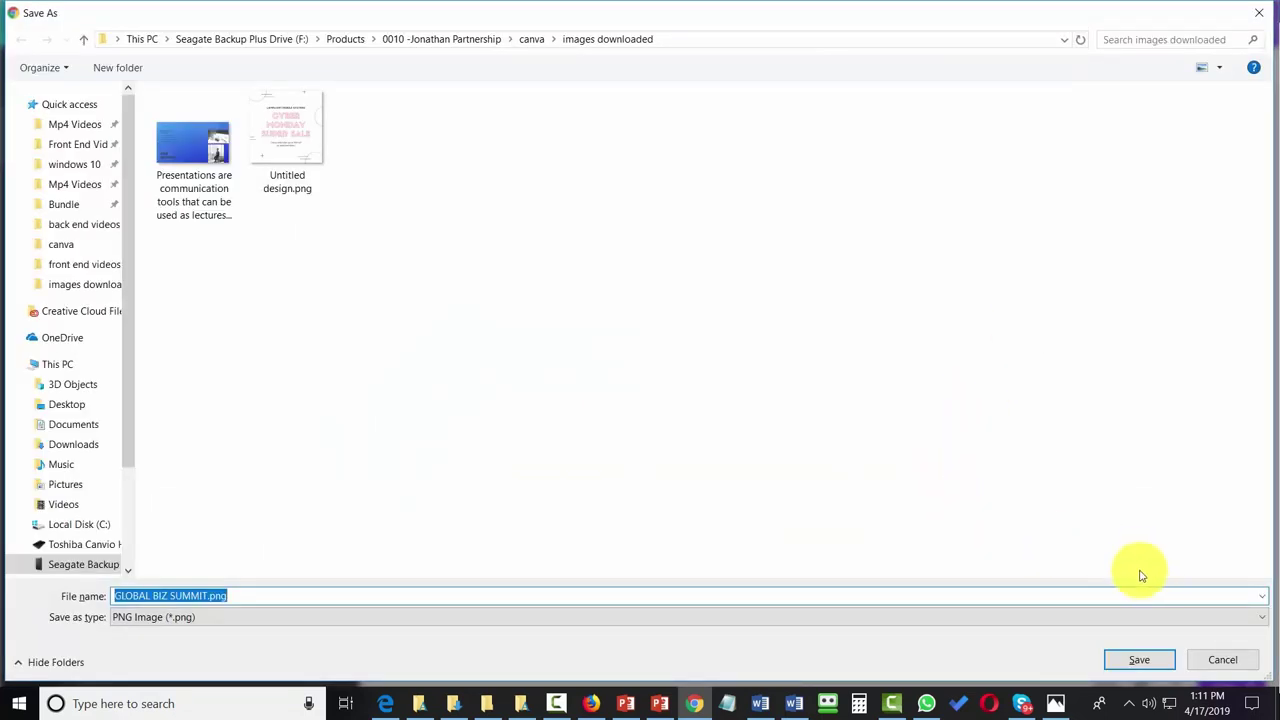
click(1133, 657)
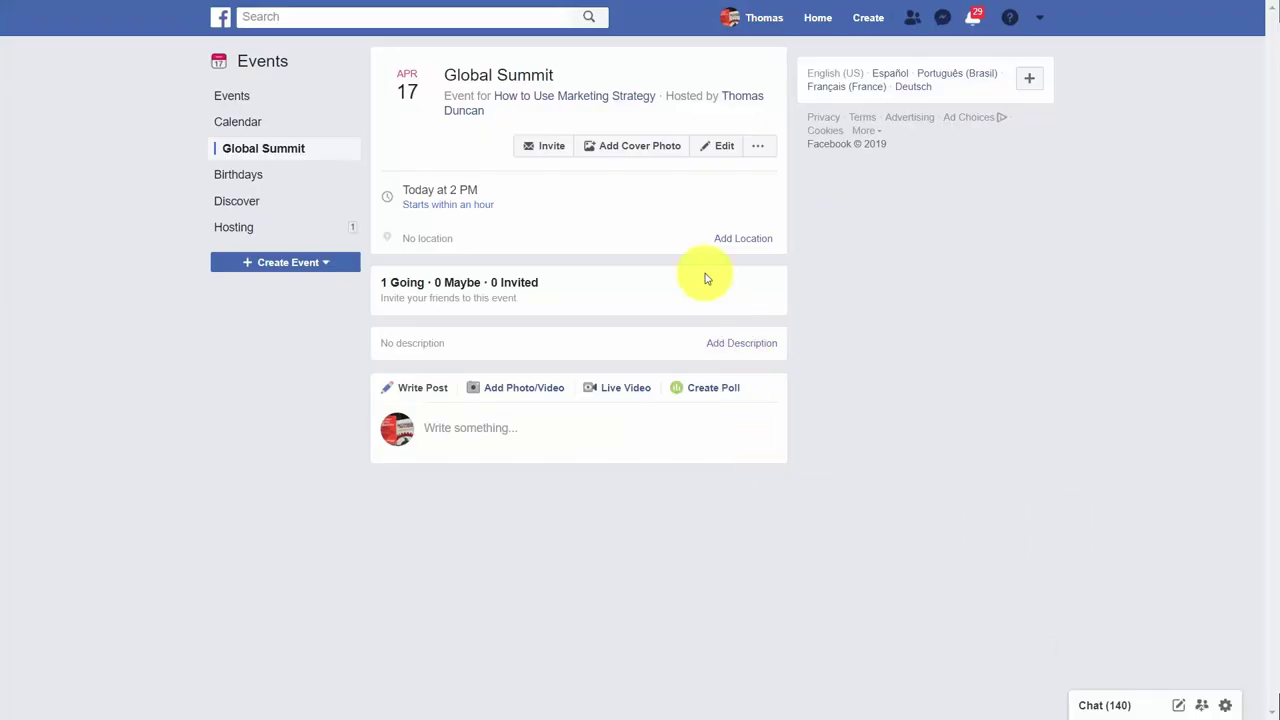
Step: In Facebook, upload the GLOBAL BIZ SUMMIT image as the cover photo of the Global Summit event
click(633, 150)
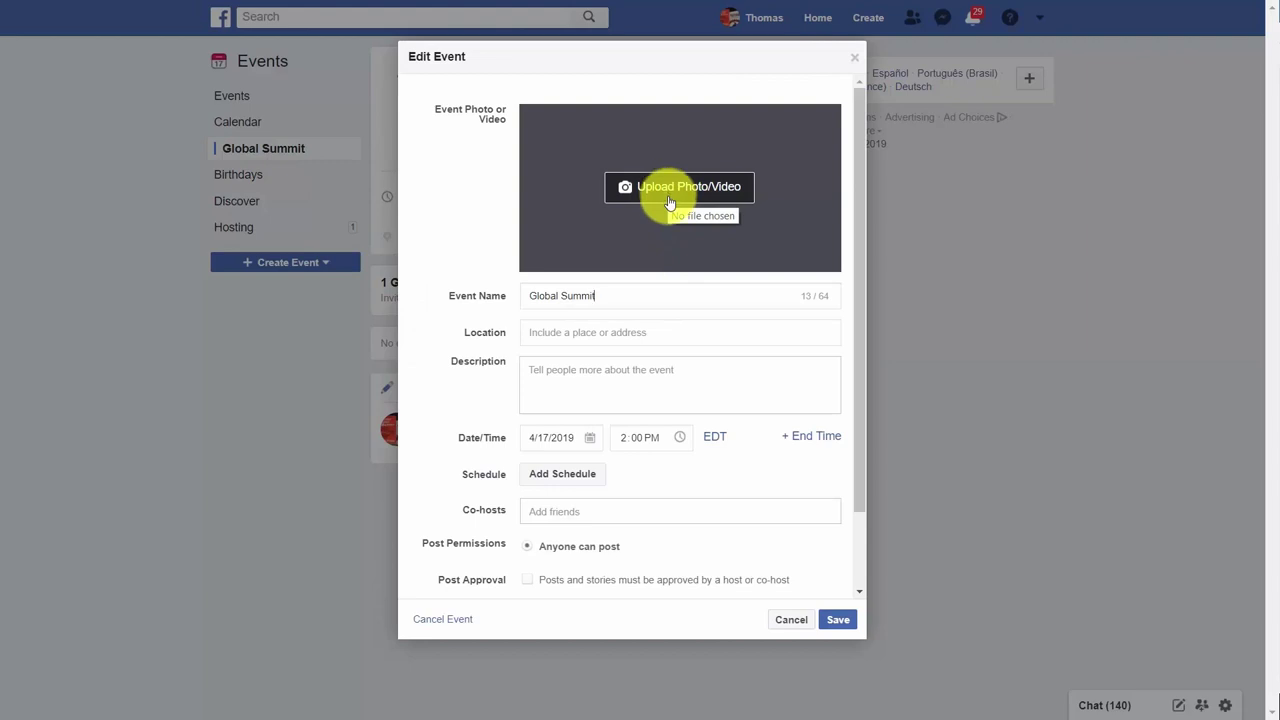
click(670, 190)
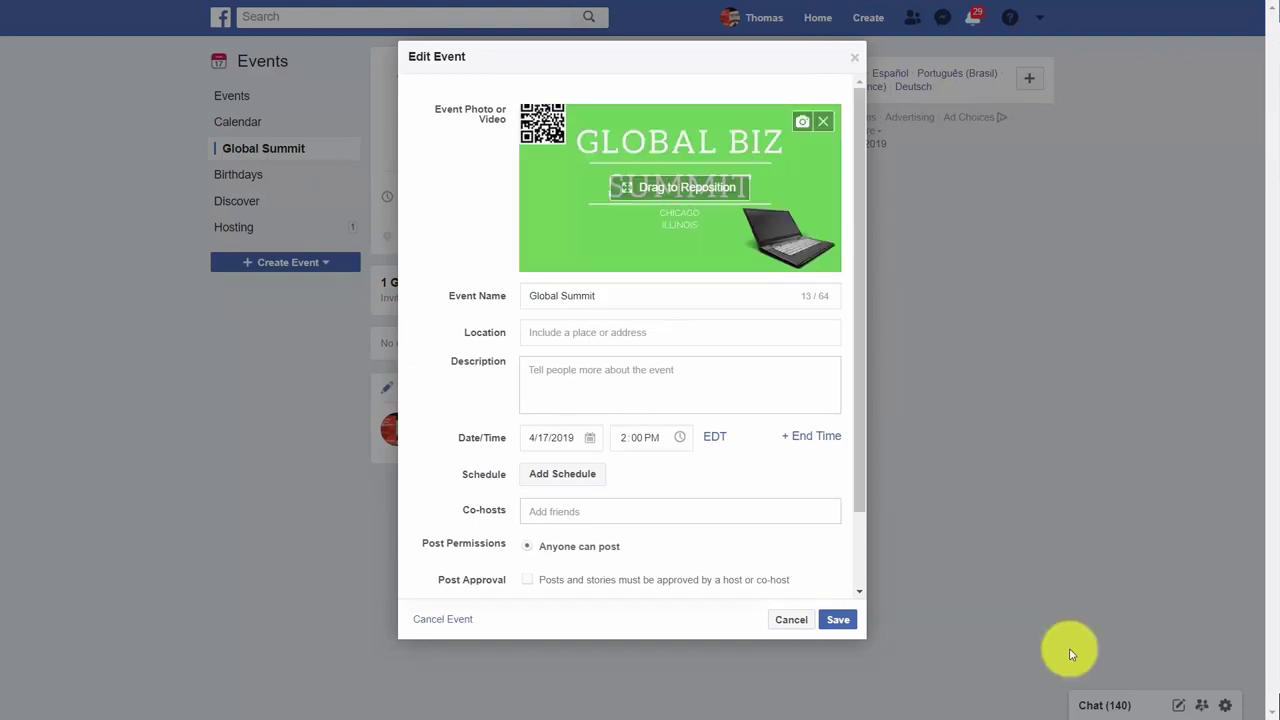
Step: Save the Facebook event with its new cover photo
click(836, 621)
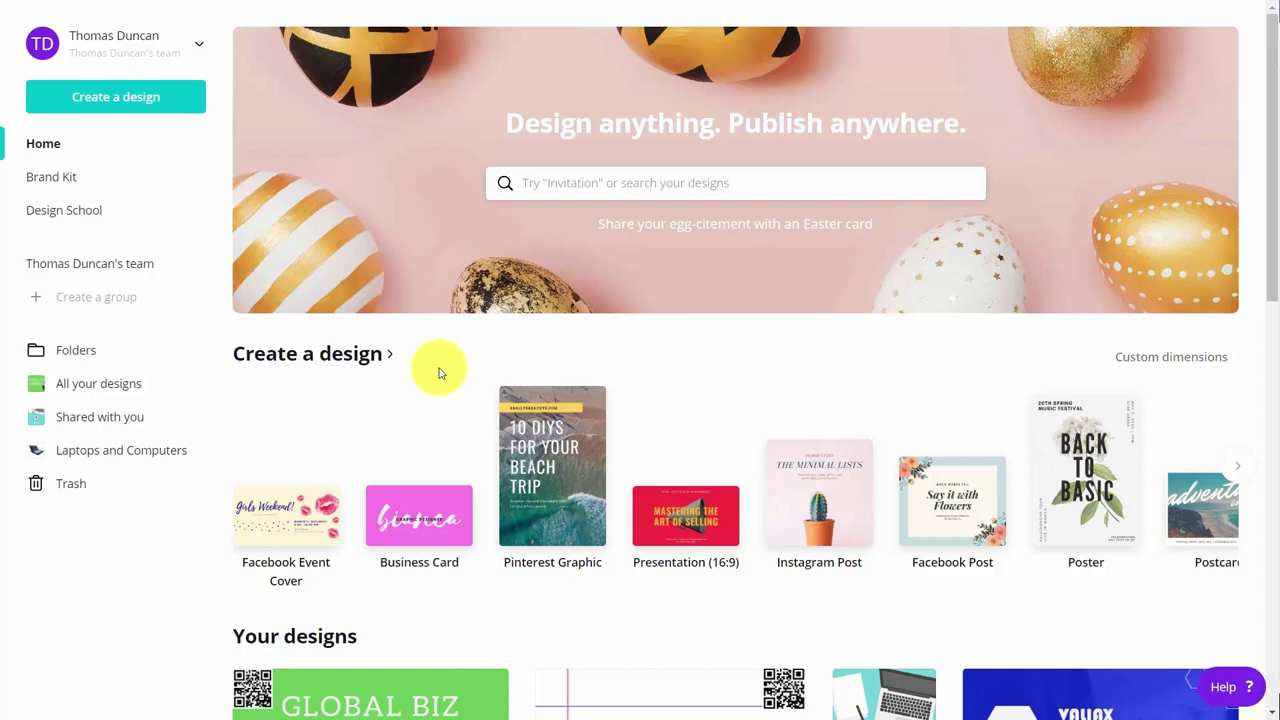
Step: Switch to Canva, start an Instagram Post design, search its templates for technology and apply the MONTHLY HACKATHON template
click(819, 497)
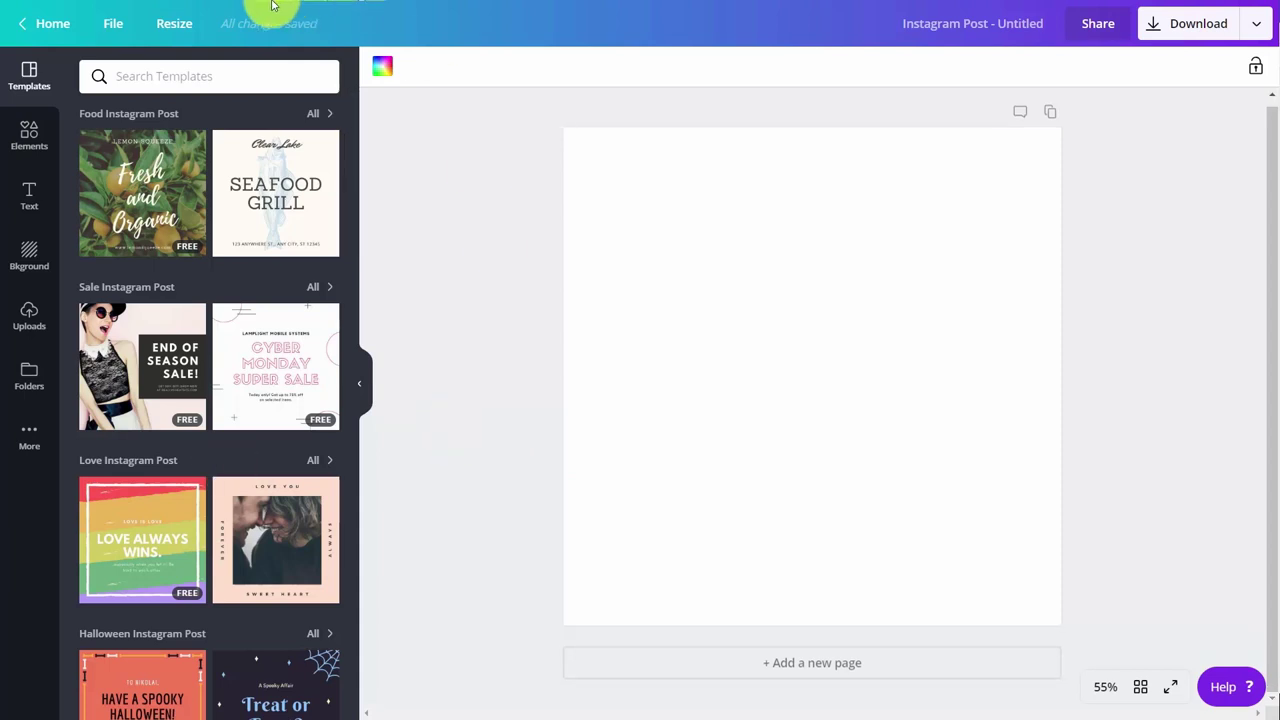
click(168, 76)
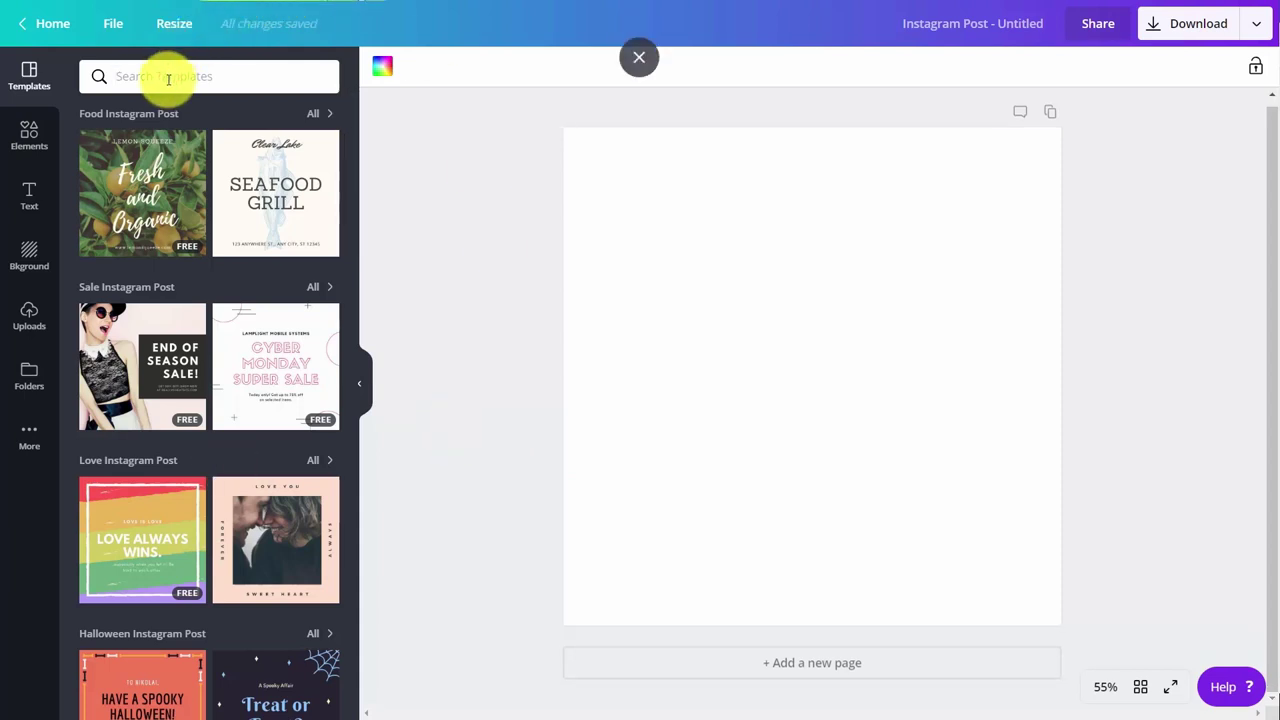
text(technology)
key(Return)
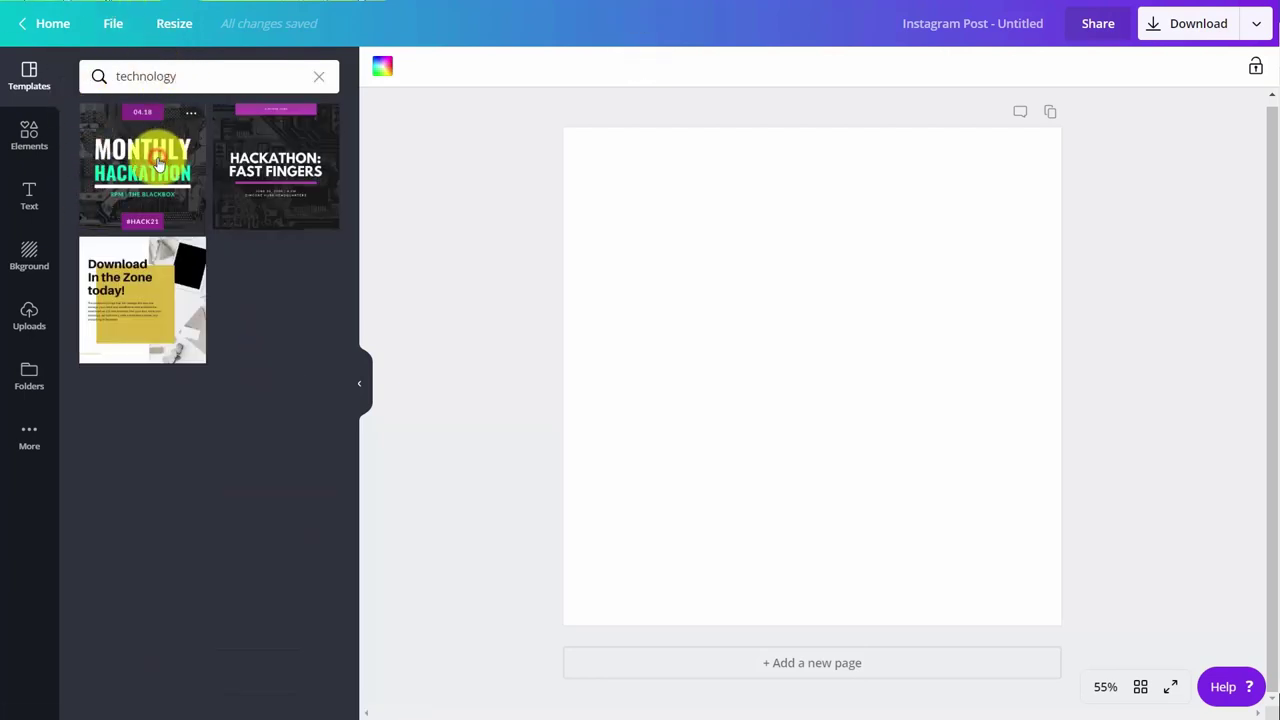
click(178, 200)
Step: Apply the Nordic filter to the circuit-board background image and adjust its tint to 57 and saturation to -91
click(849, 249)
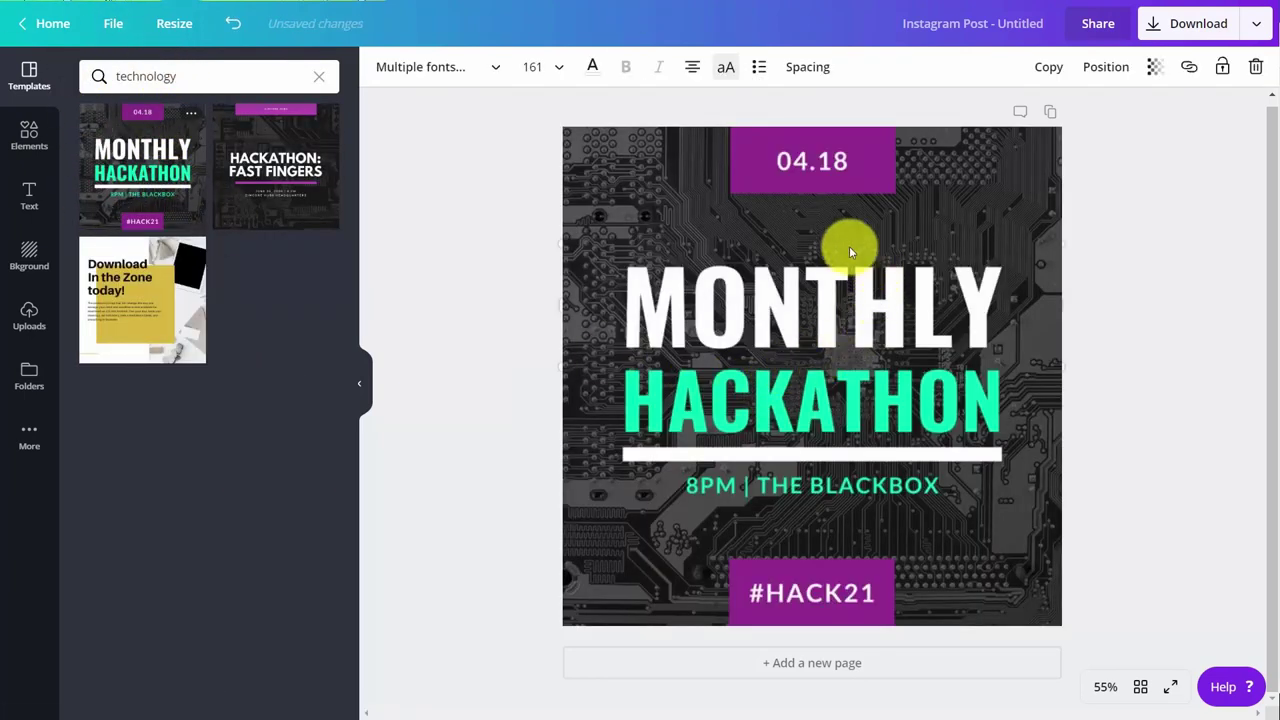
double_click(849, 255)
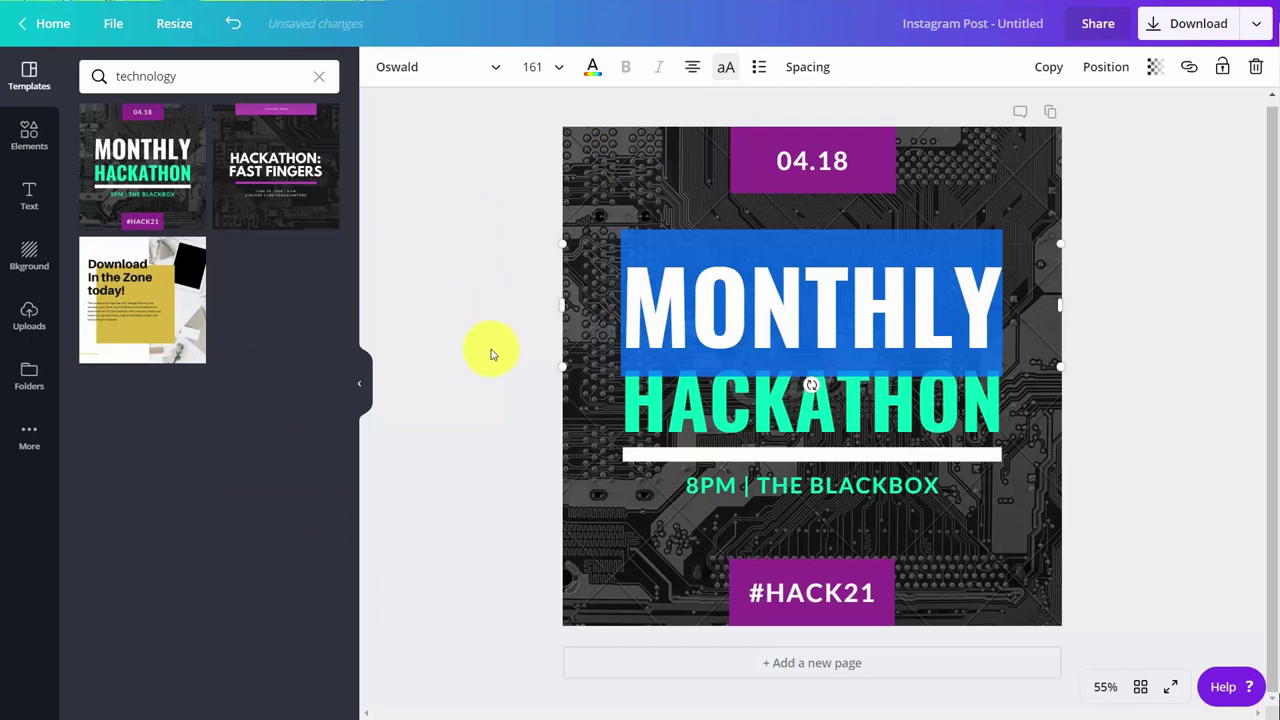
click(562, 443)
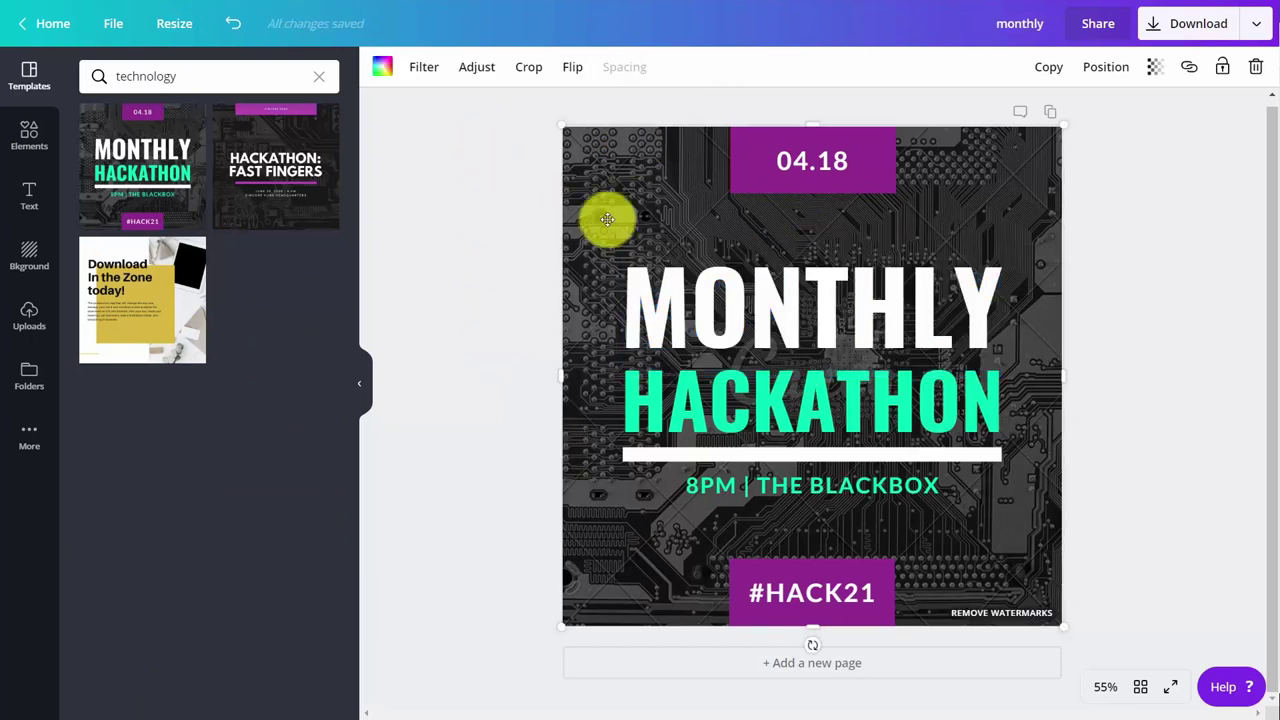
click(424, 74)
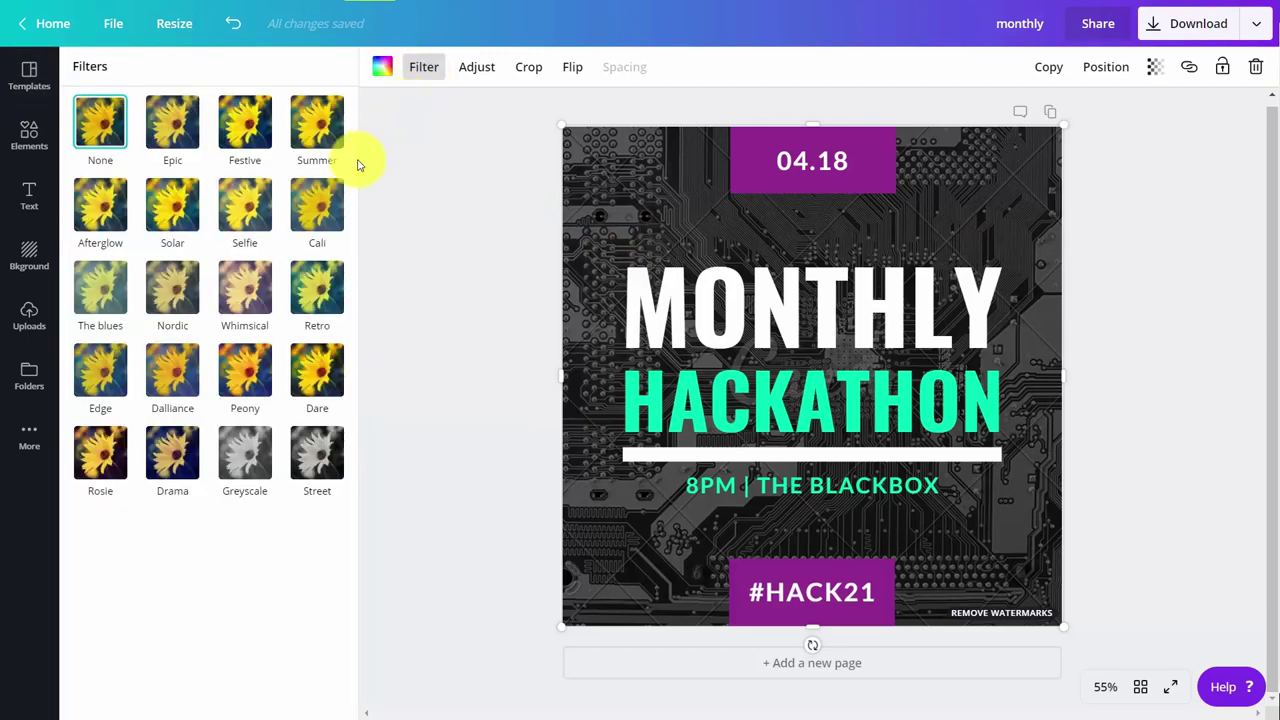
click(165, 294)
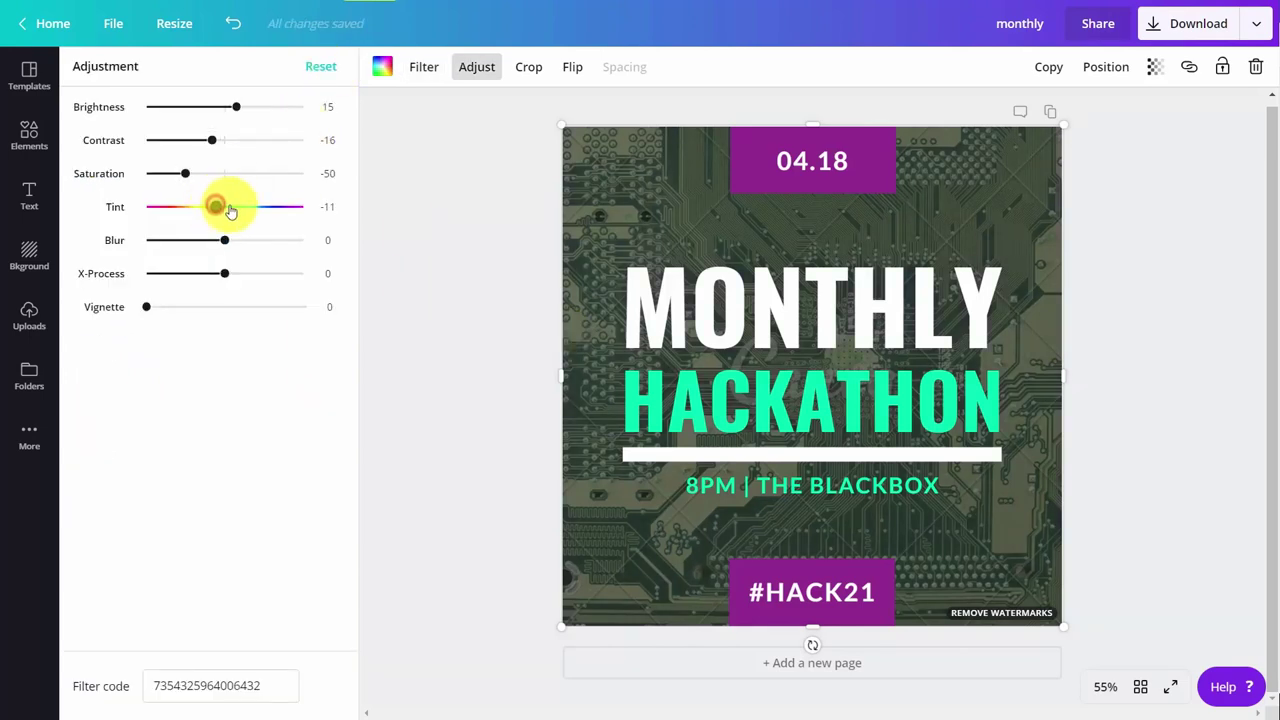
drag(229, 209, 270, 207)
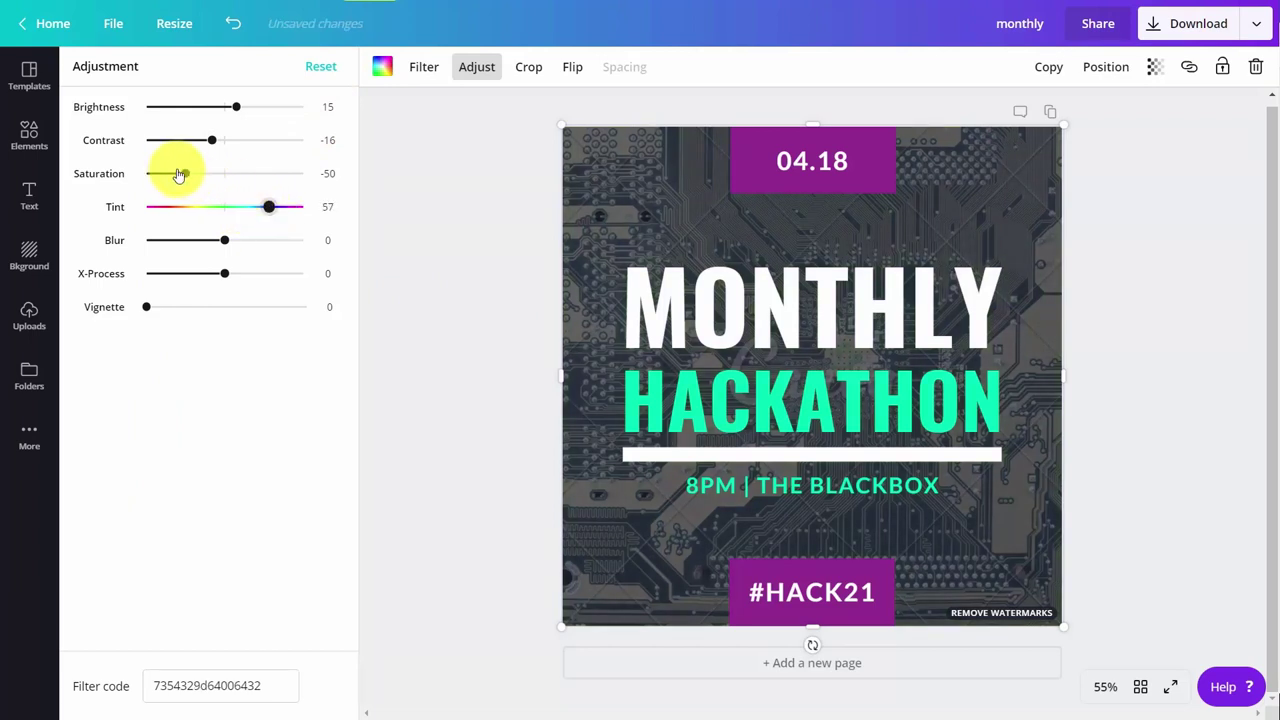
drag(181, 172, 152, 180)
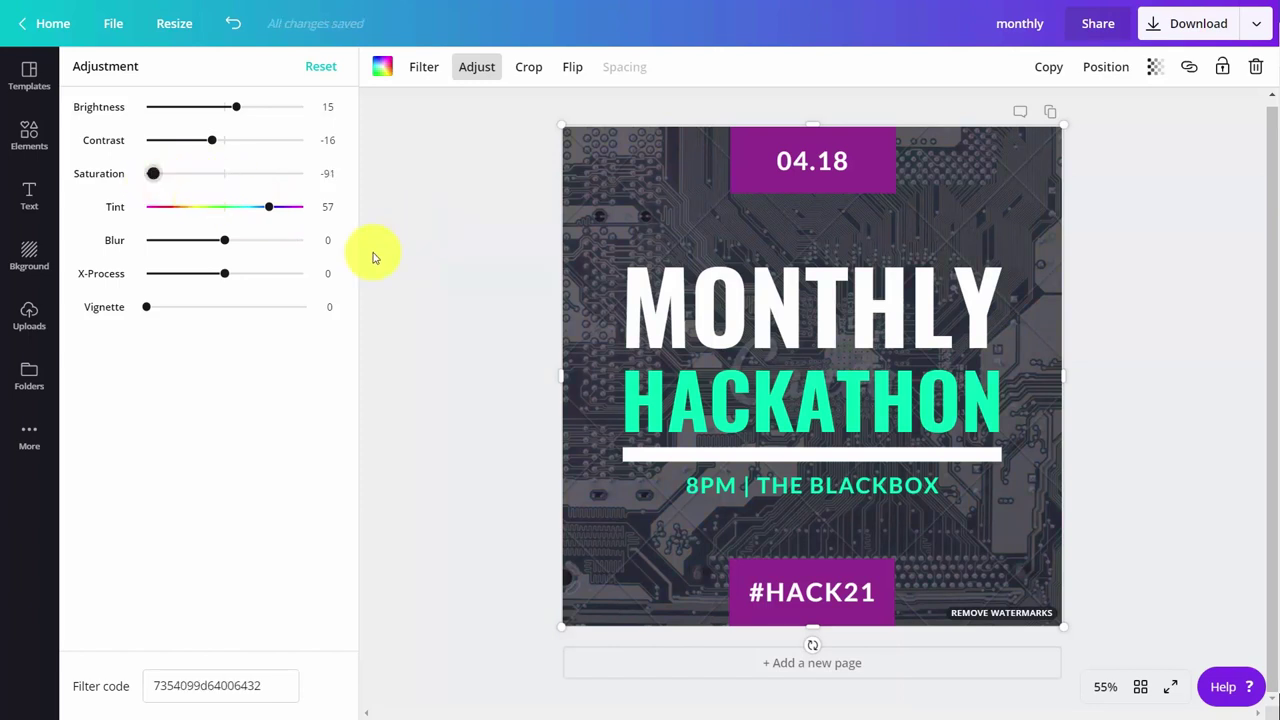
Step: Add the QR code from the Logos folder at a small size near the design's right edge, above the lower corner
click(28, 378)
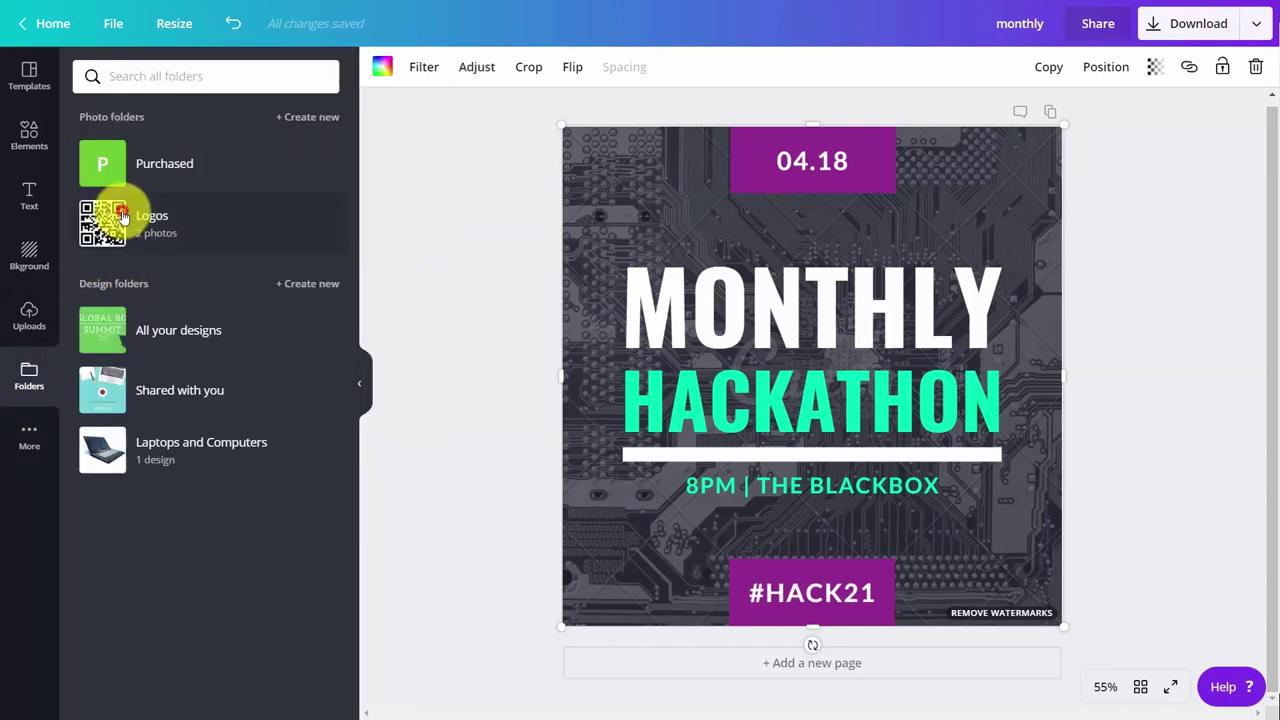
click(123, 216)
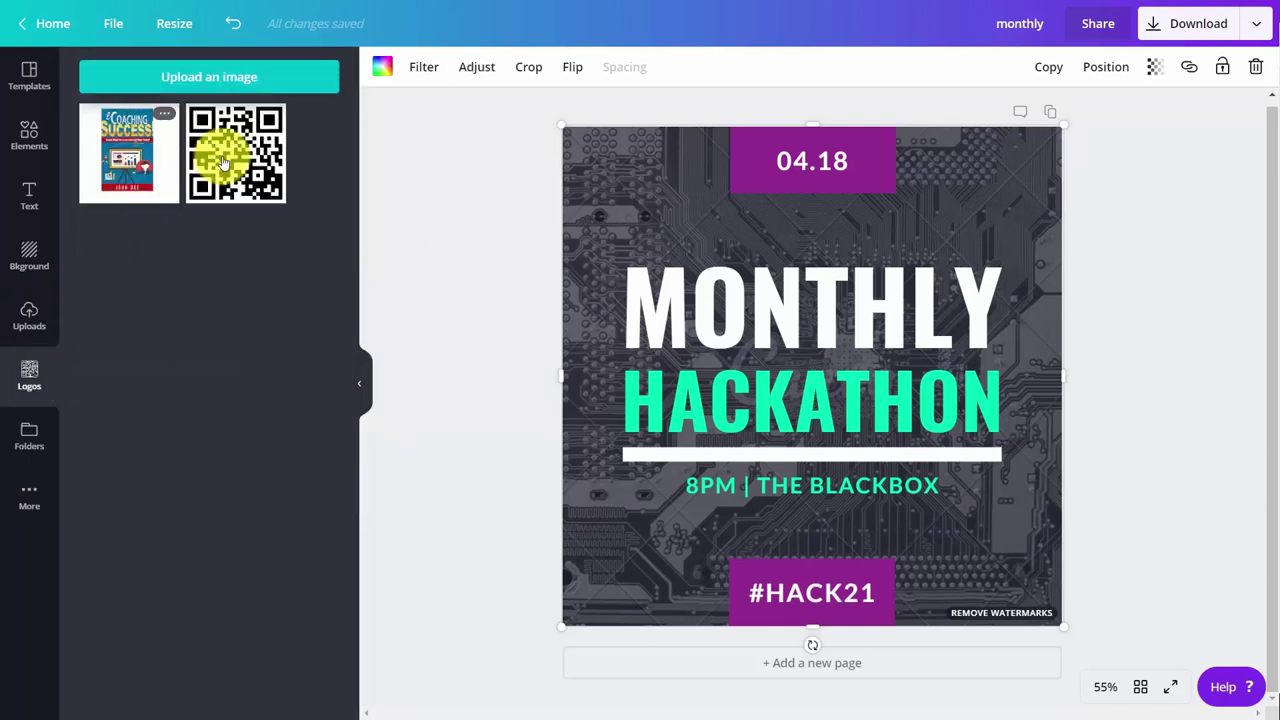
click(224, 160)
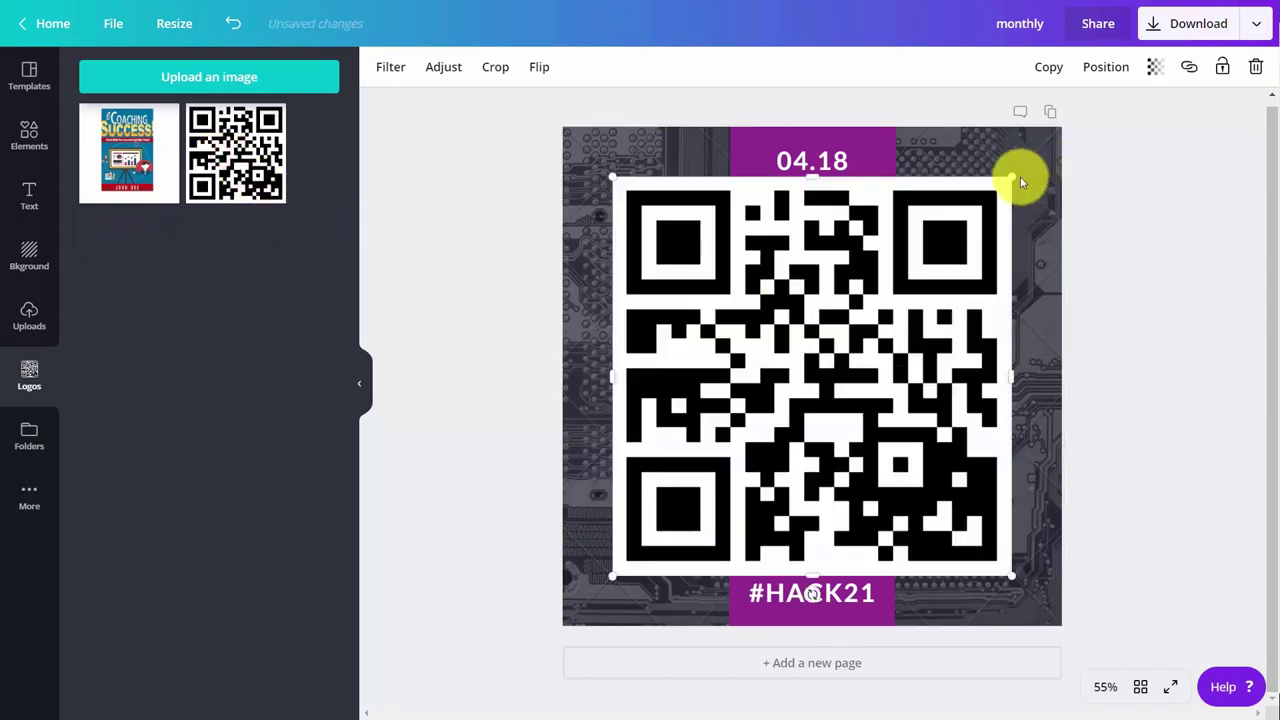
drag(1004, 177, 671, 513)
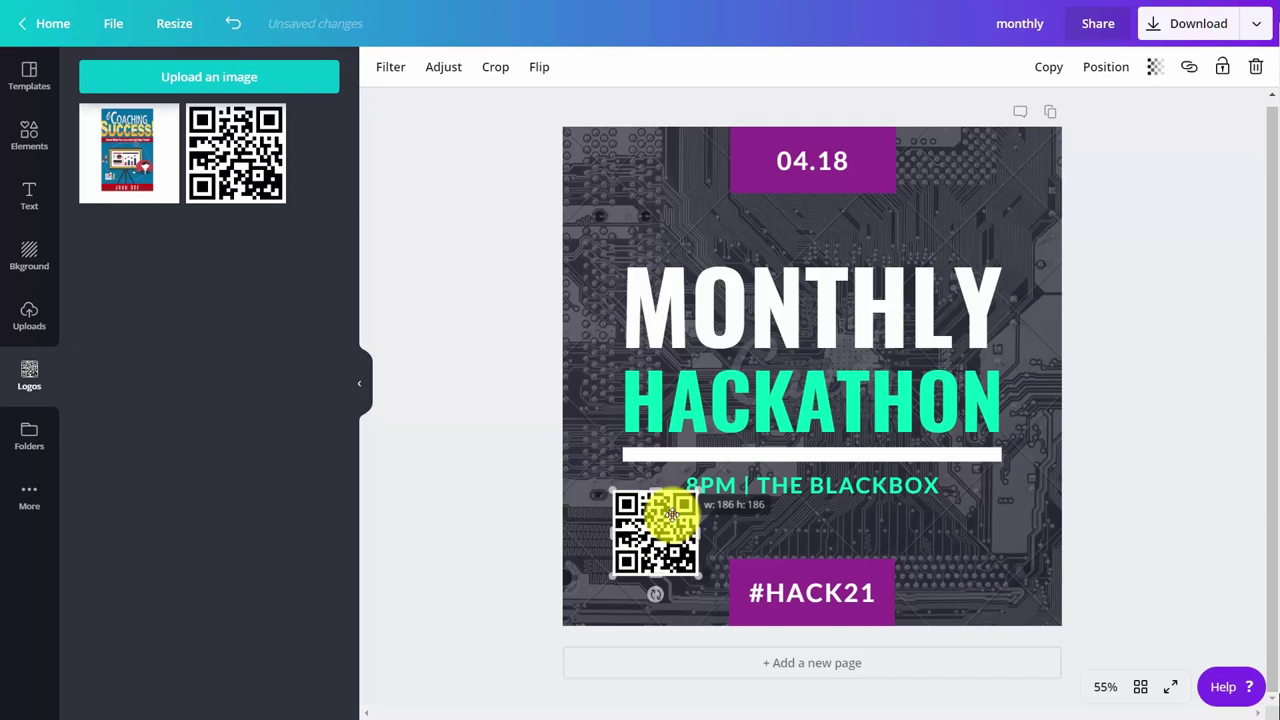
drag(671, 513, 1025, 495)
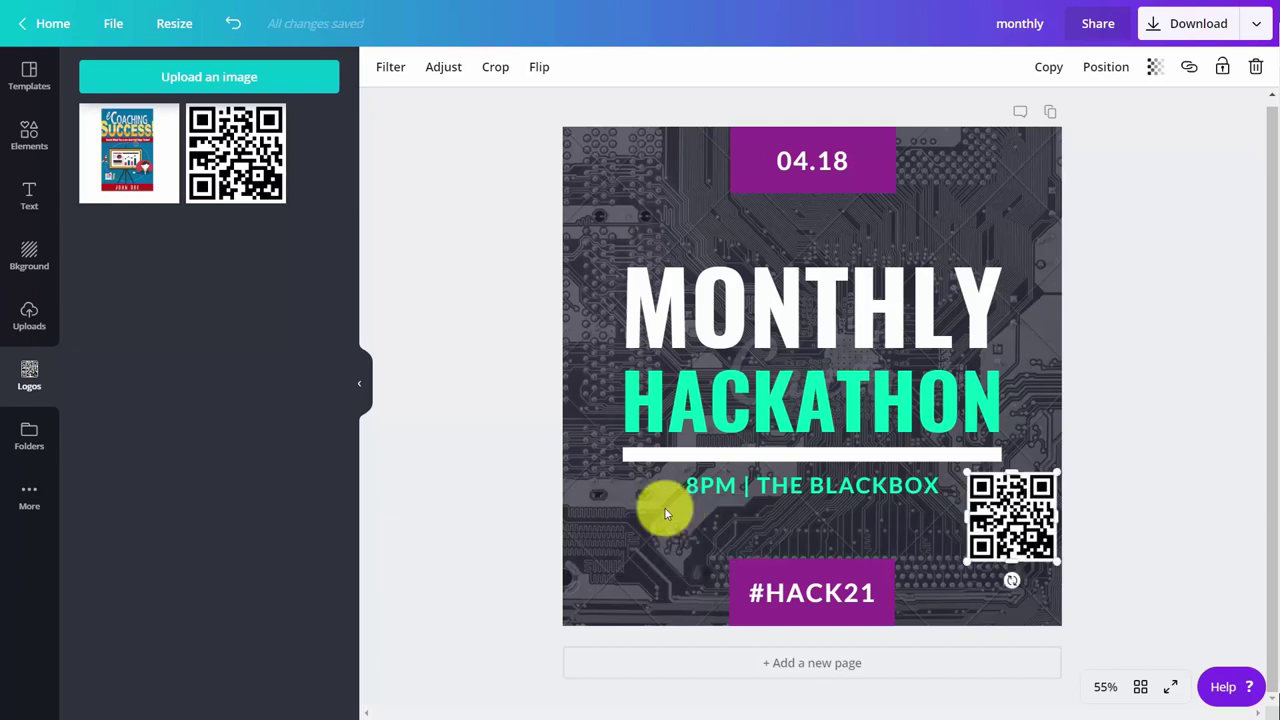
Step: Change the font of the word MONTHLY to the brand font Arimo and give HACKATHON a brand font too
click(788, 323)
double_click(788, 320)
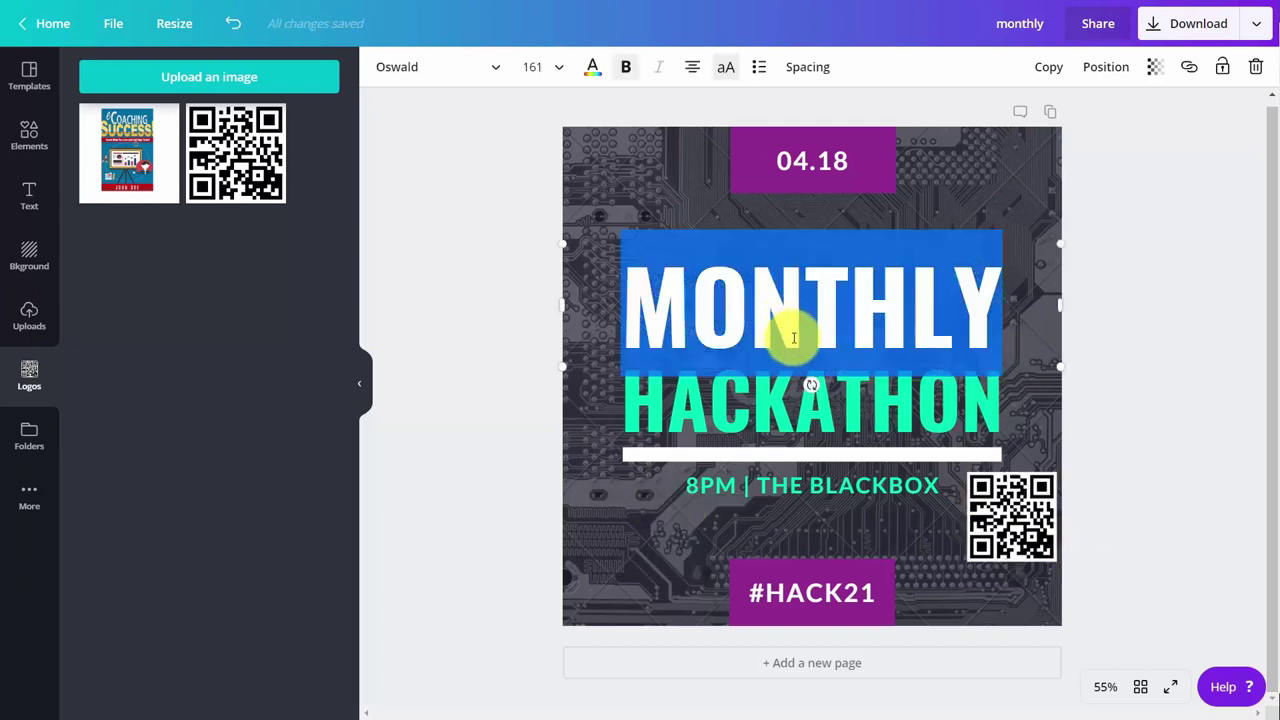
click(480, 67)
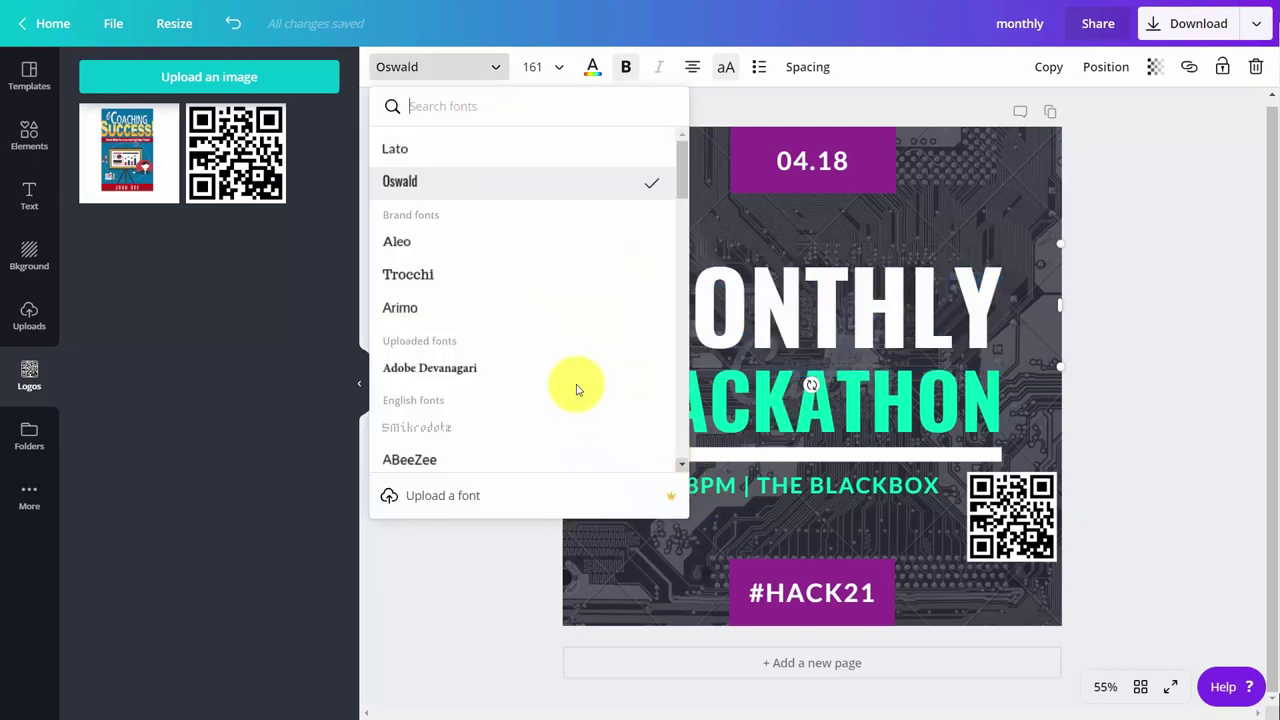
click(419, 310)
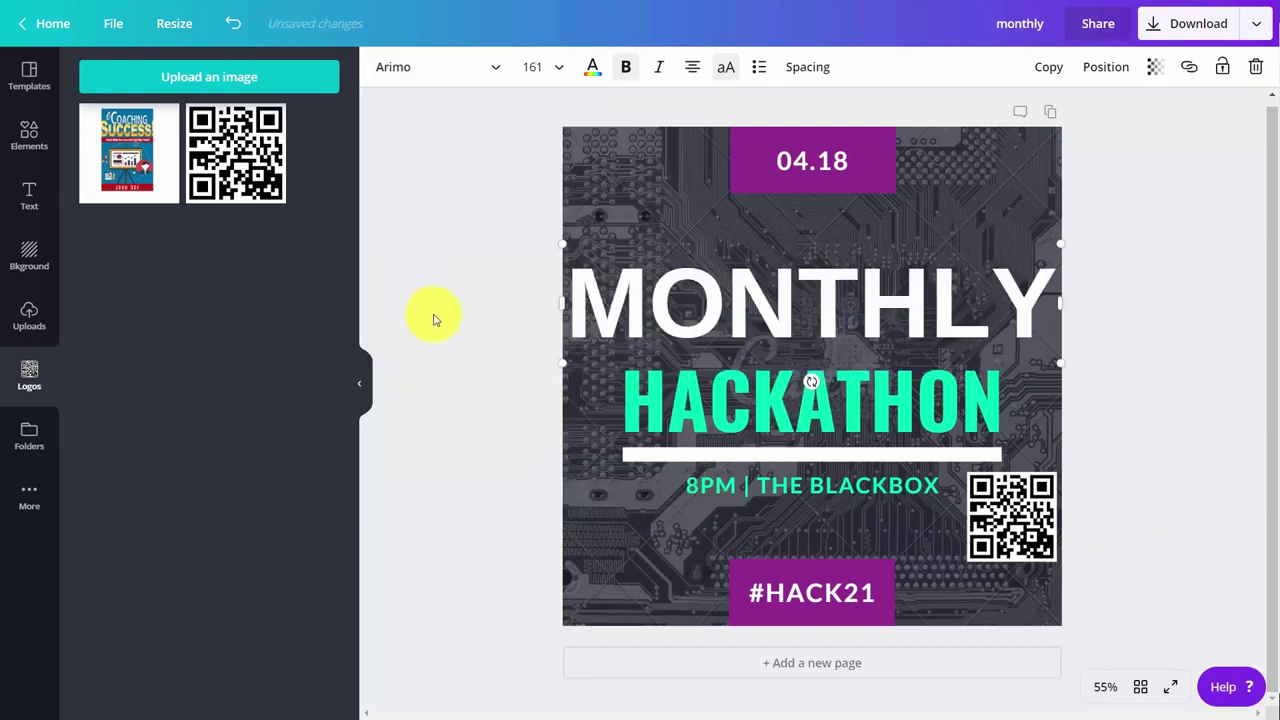
double_click(766, 434)
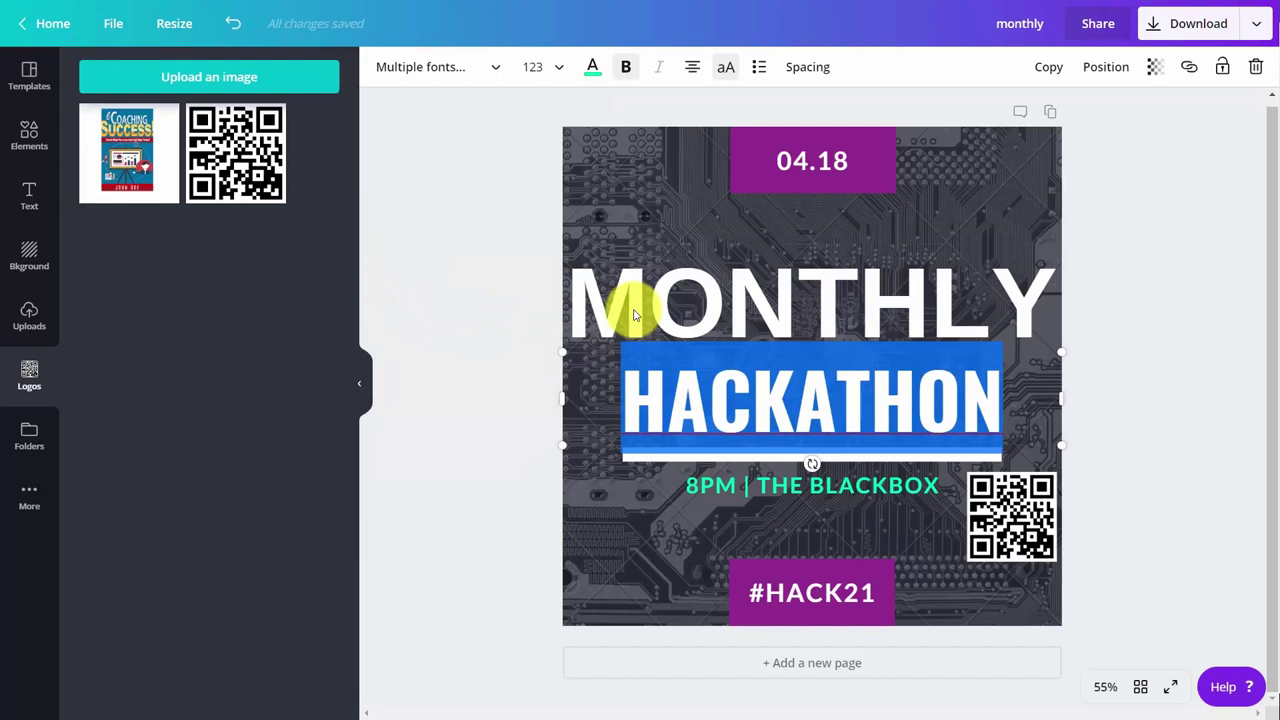
click(498, 75)
click(437, 300)
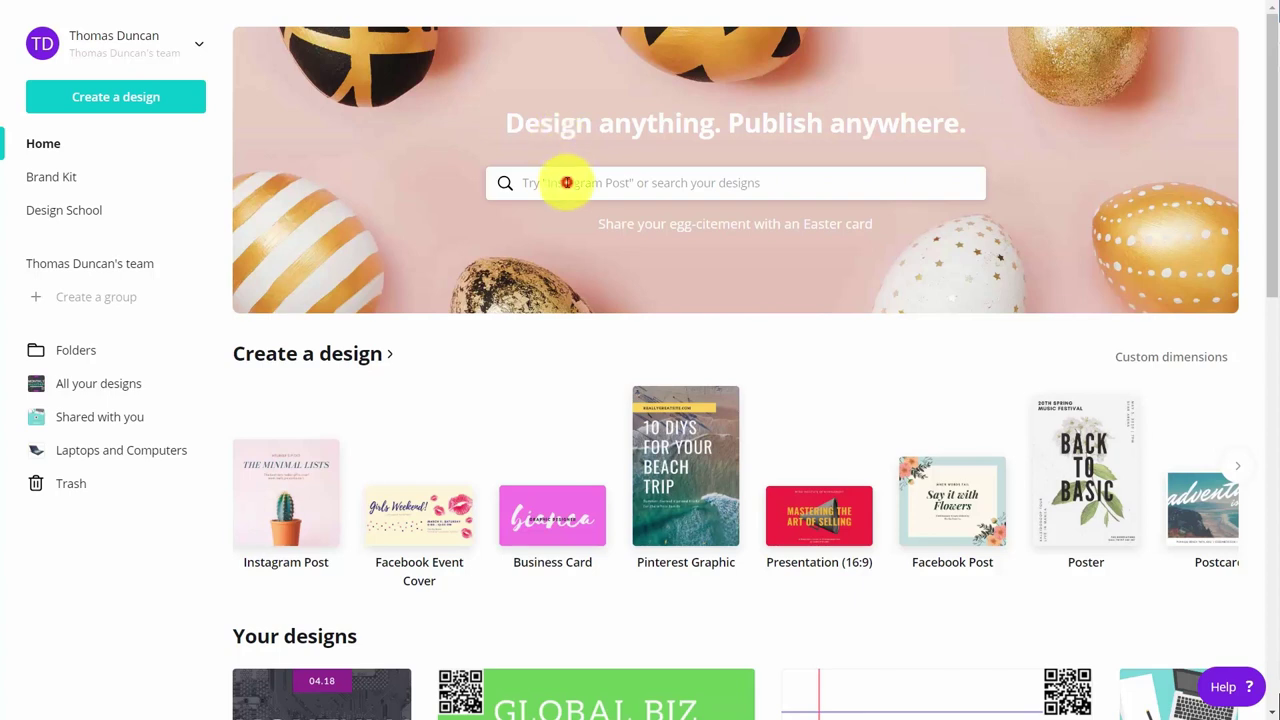
Step: Create a YouTube Thumbnail design, search its templates for video and apply the SOCIAL MEDIA REVOLUTION template
click(566, 182)
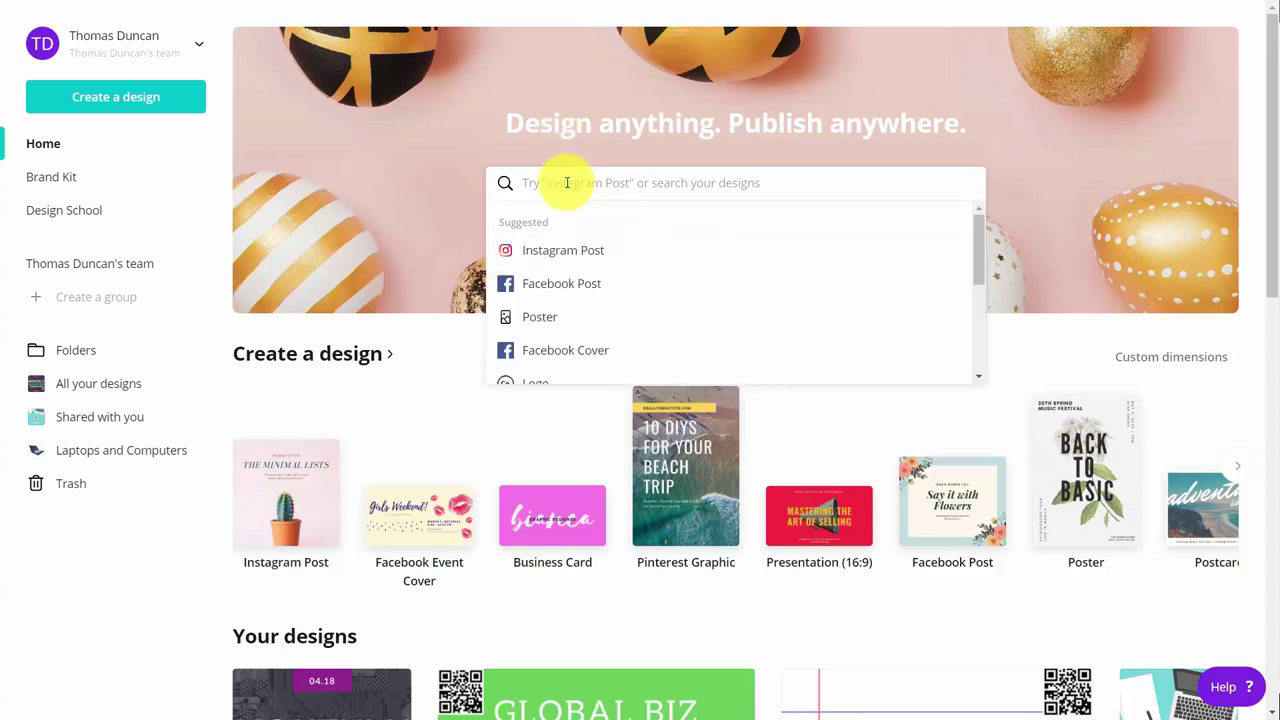
text(you)
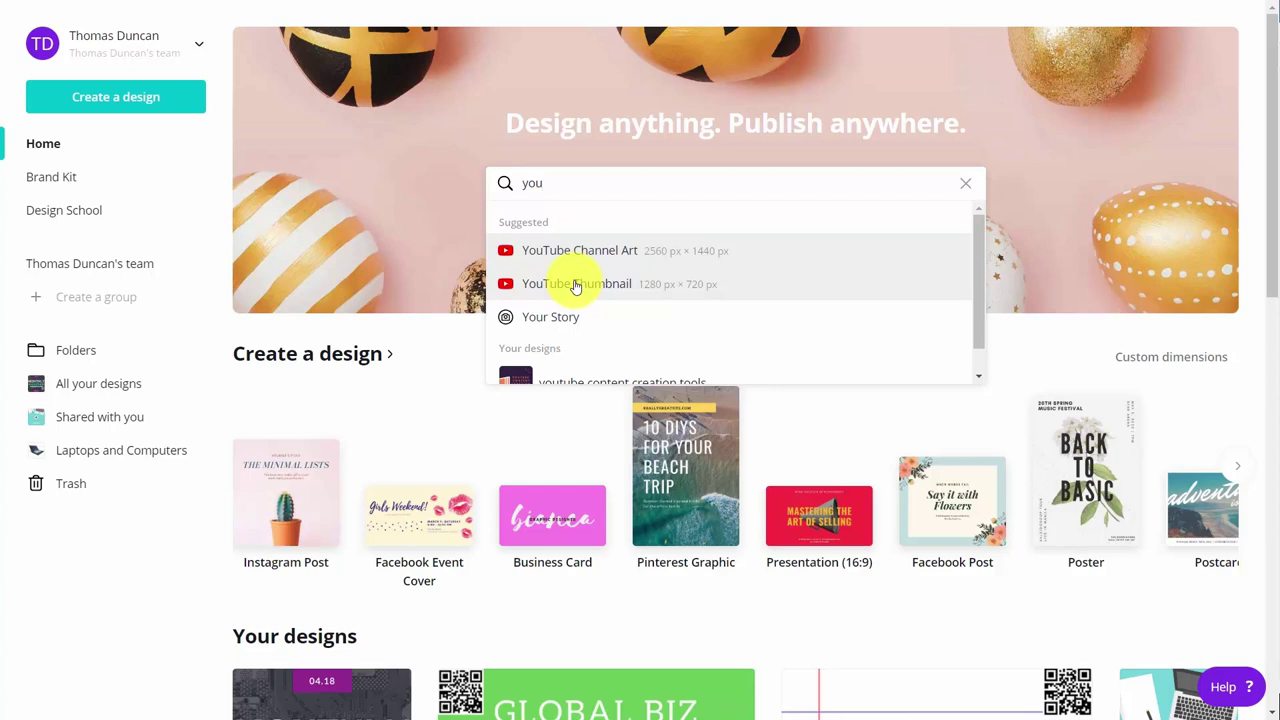
click(576, 287)
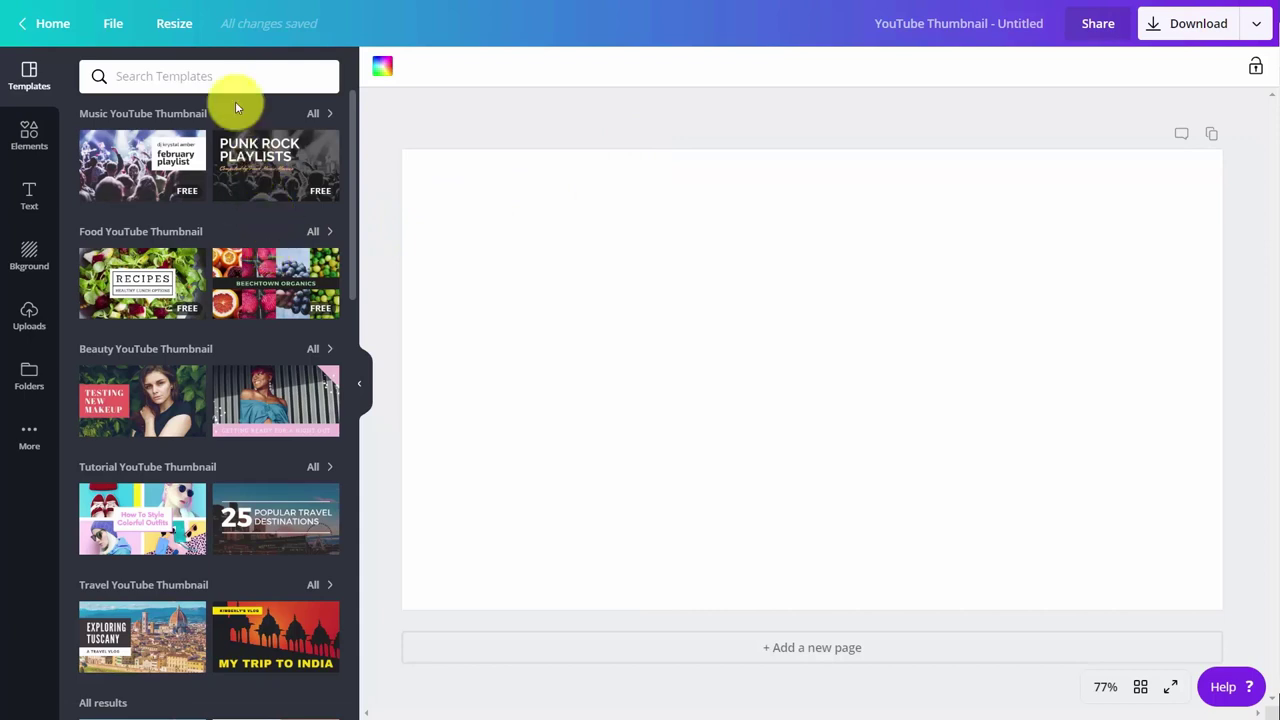
click(212, 81)
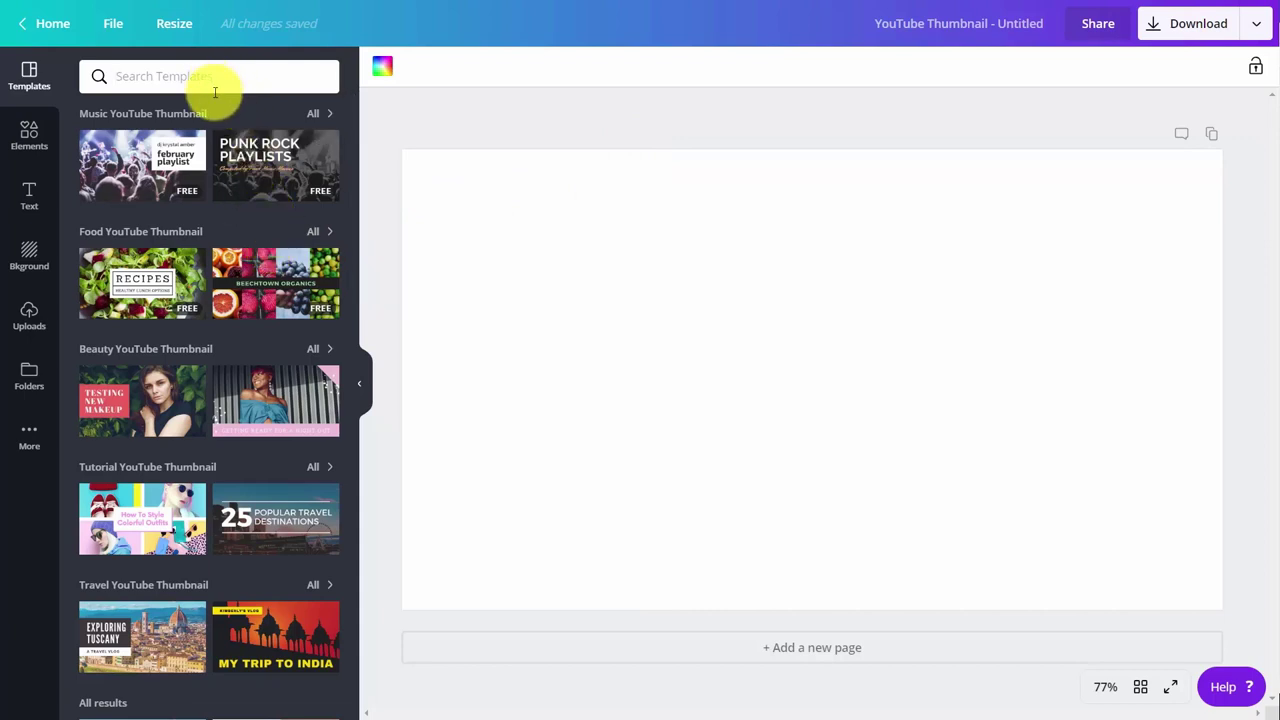
text(video)
key(Return)
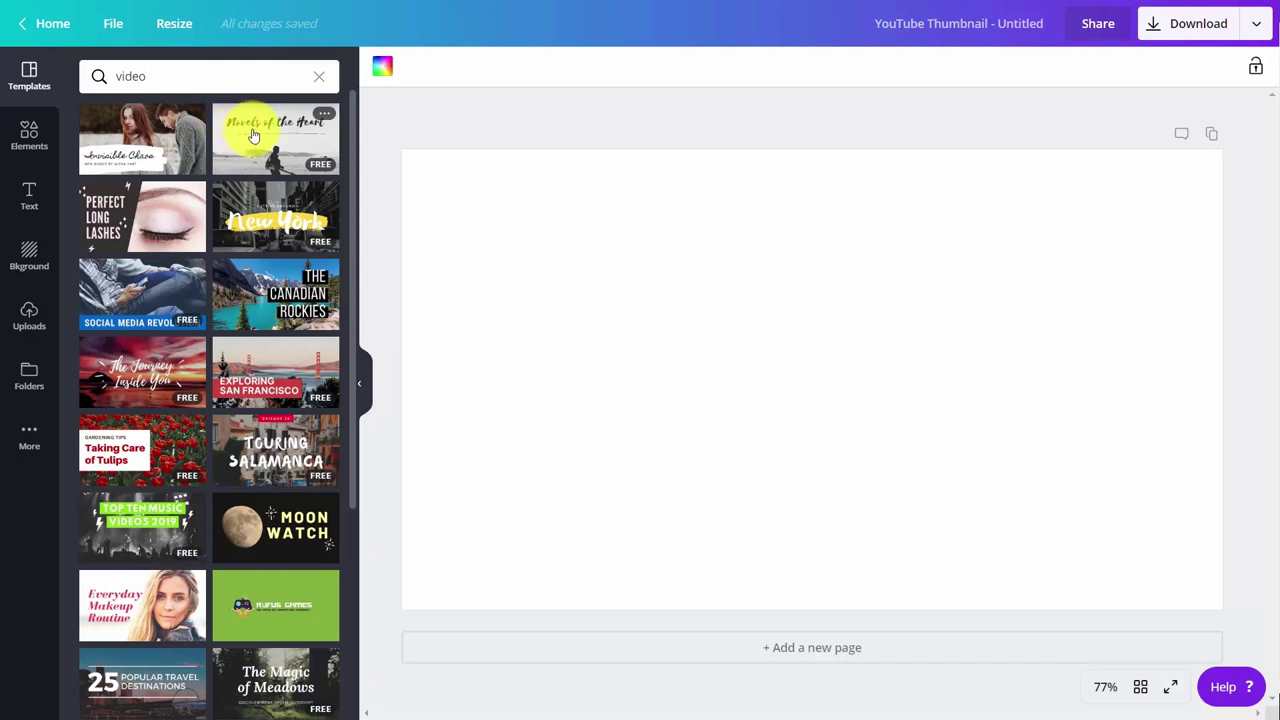
click(138, 298)
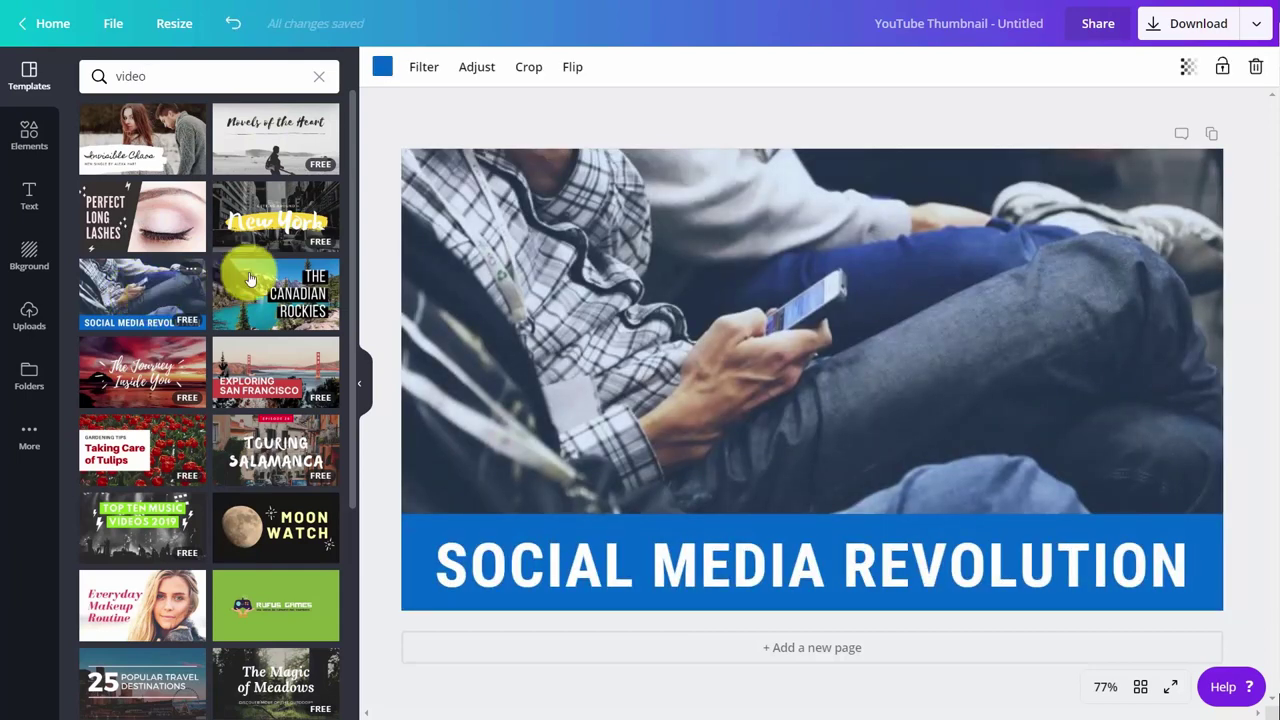
Step: Recolor the thumbnail's background photo with the purple brand color
click(383, 70)
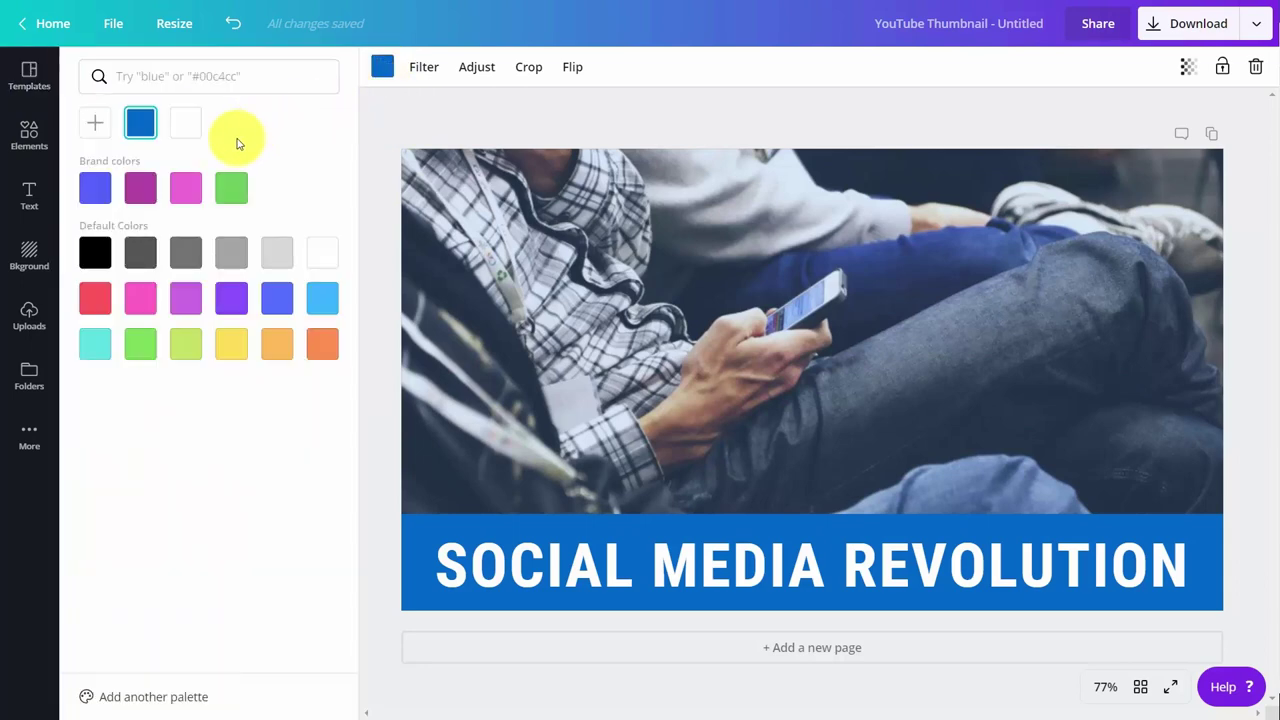
click(140, 190)
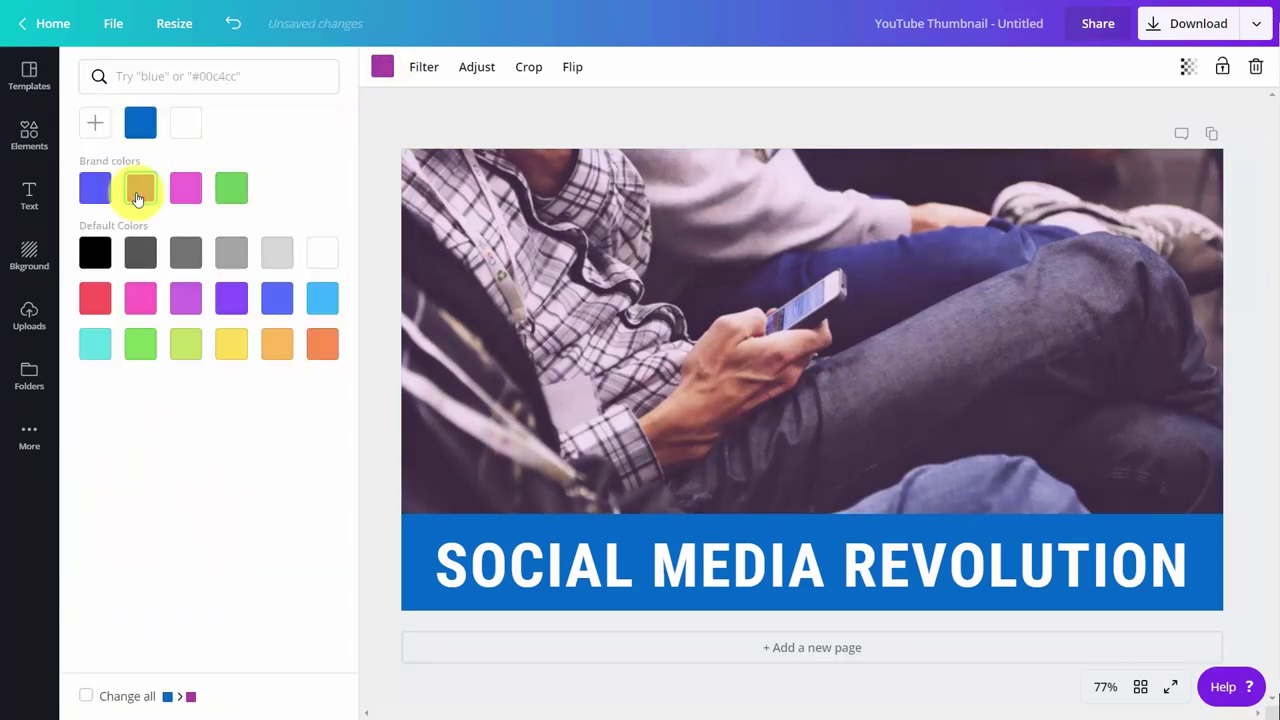
click(449, 243)
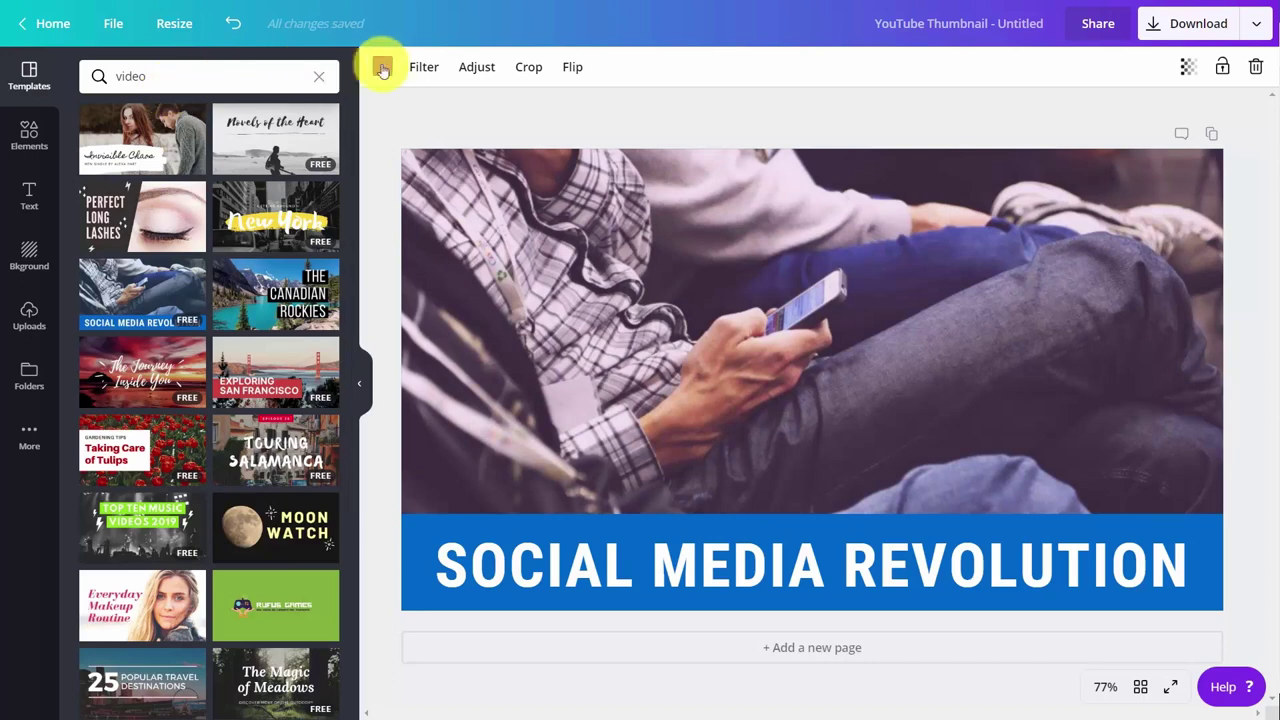
Step: Apply the Whimsical filter to the background photo at an intensity of 25
click(418, 67)
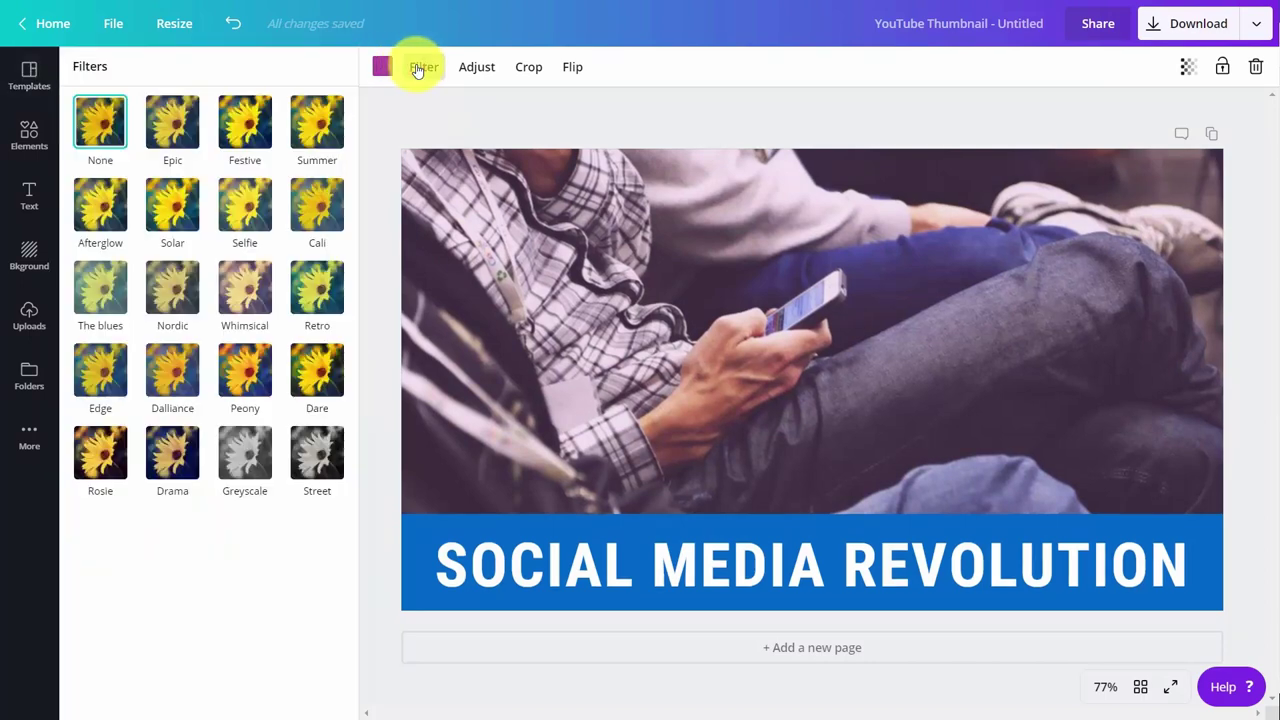
click(247, 296)
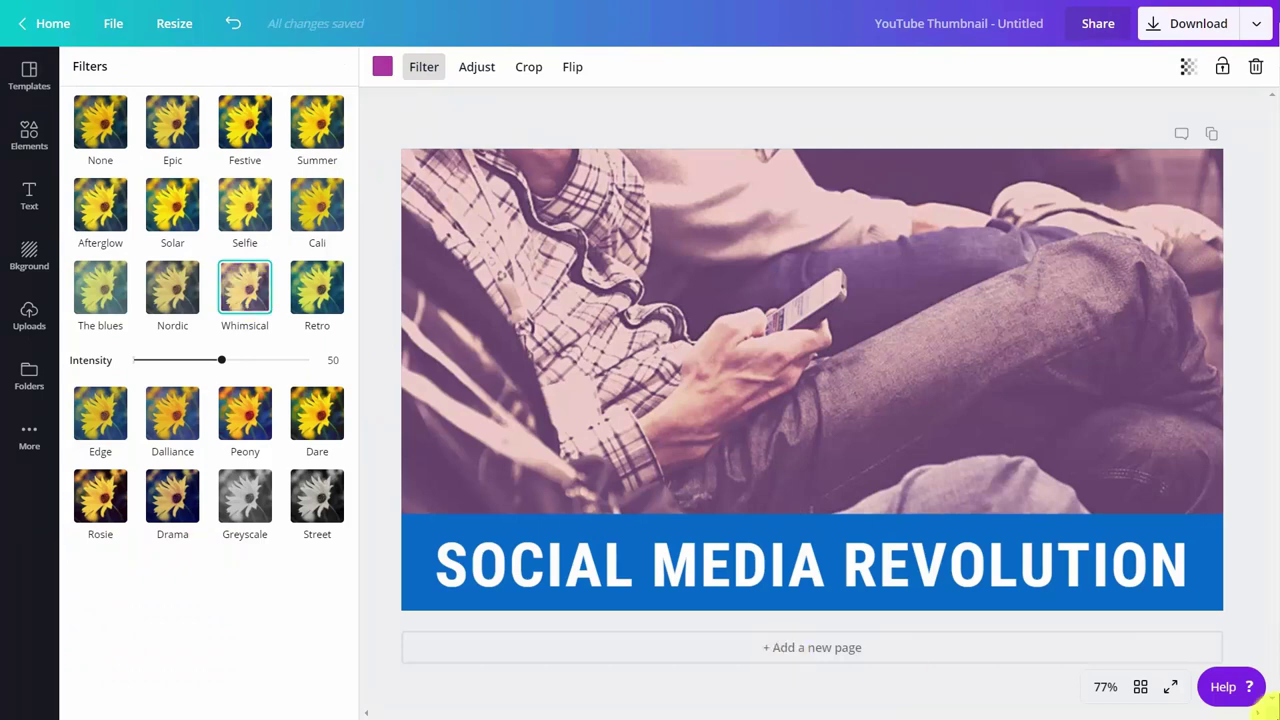
drag(222, 366, 177, 370)
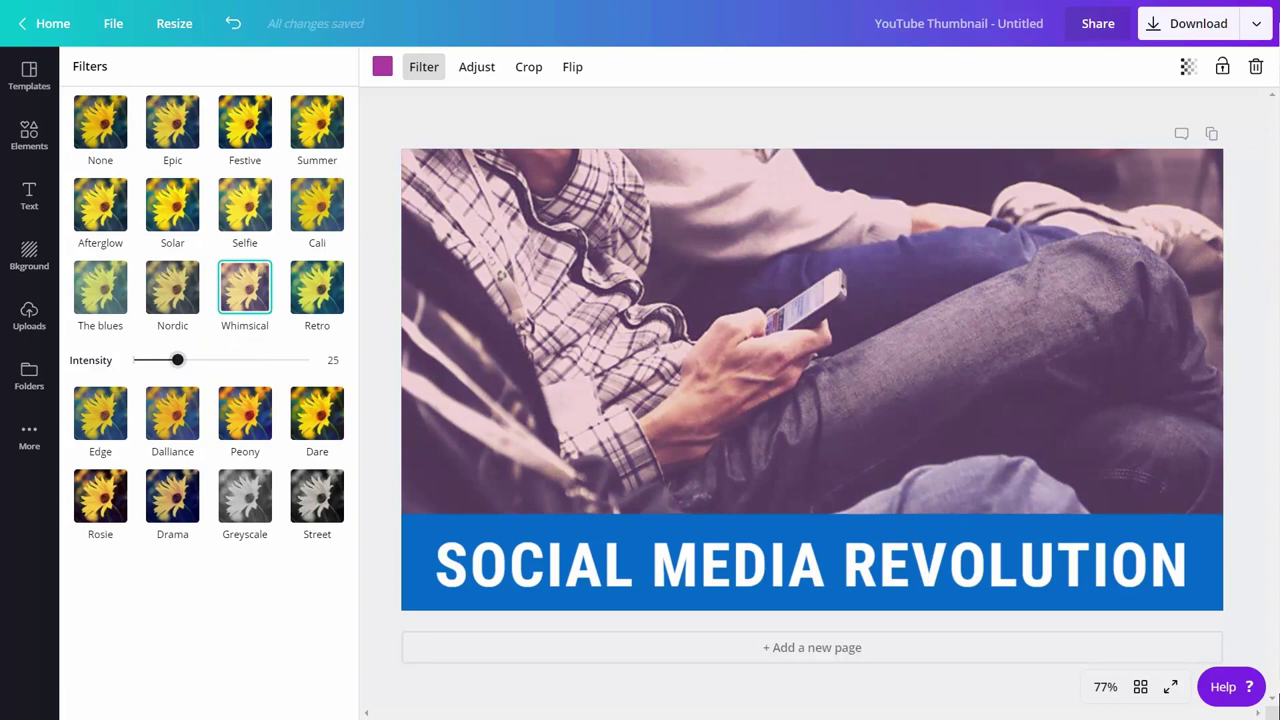
Step: Adjust the background photo to saturation -48, contrast 48 and brightness -28
click(489, 66)
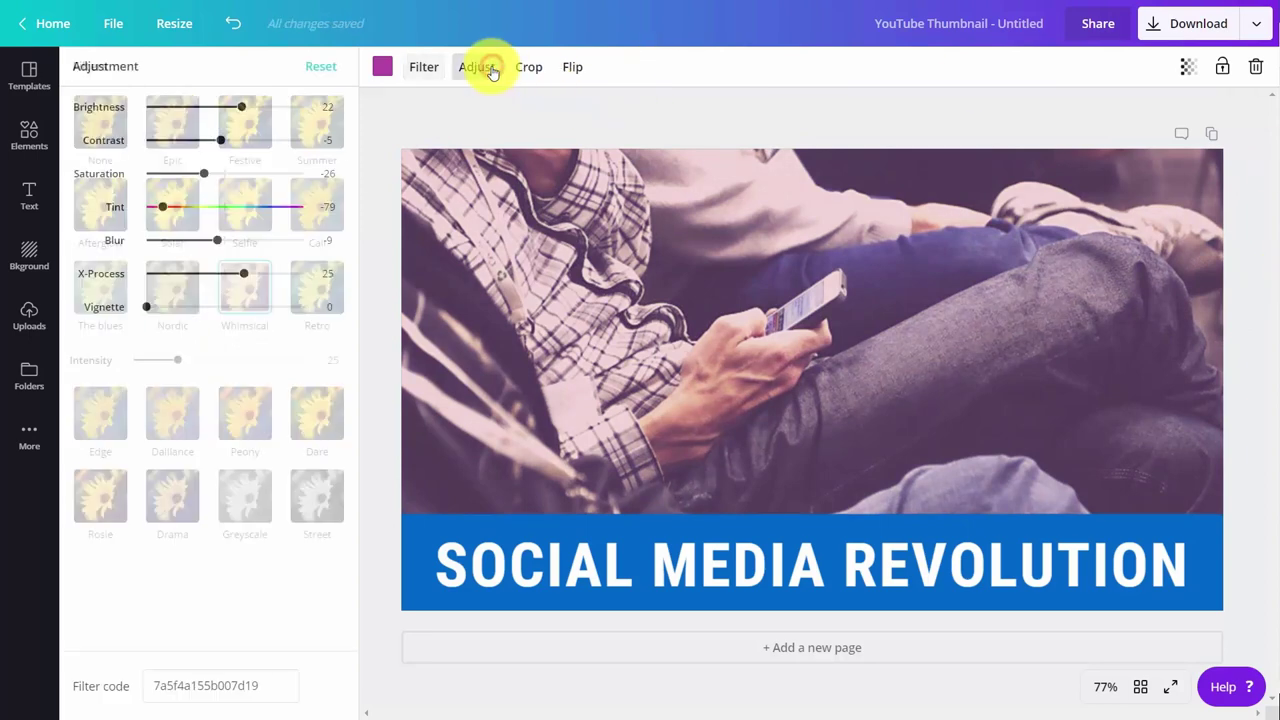
drag(198, 172, 185, 175)
drag(220, 140, 203, 113)
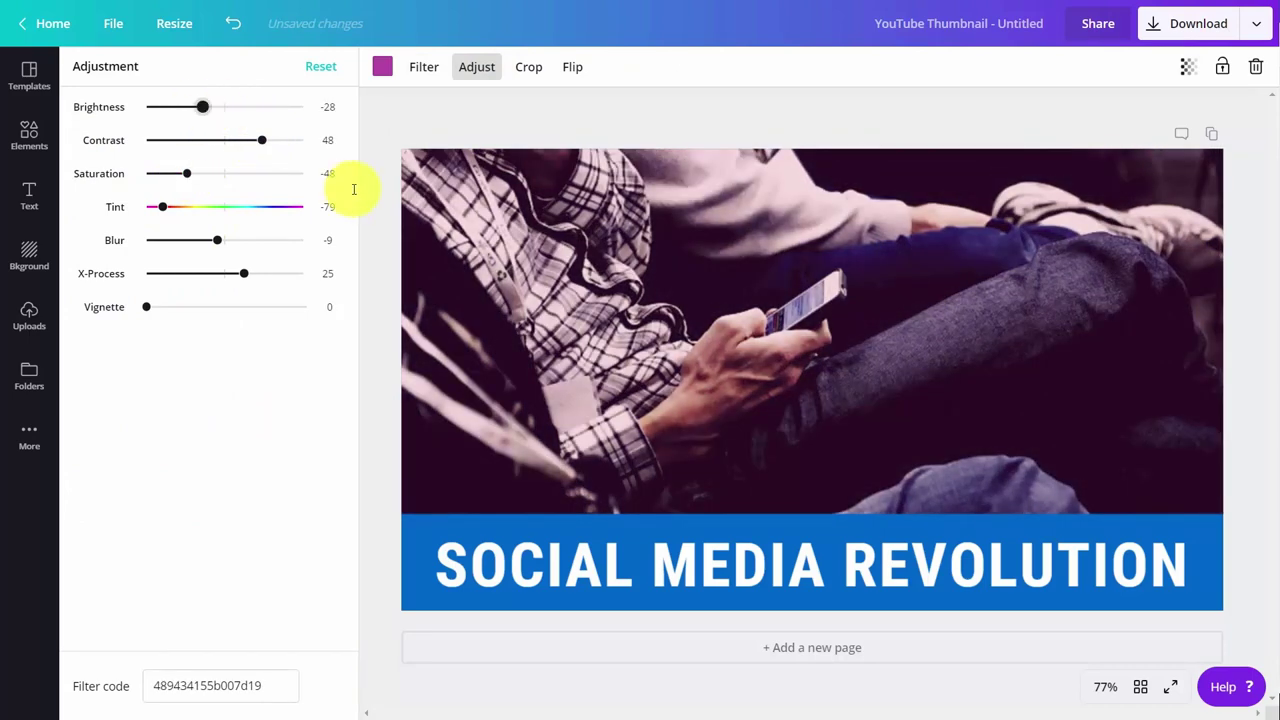
Step: Try flipping the background photo horizontally, then flip it back to its original orientation
click(570, 66)
click(585, 114)
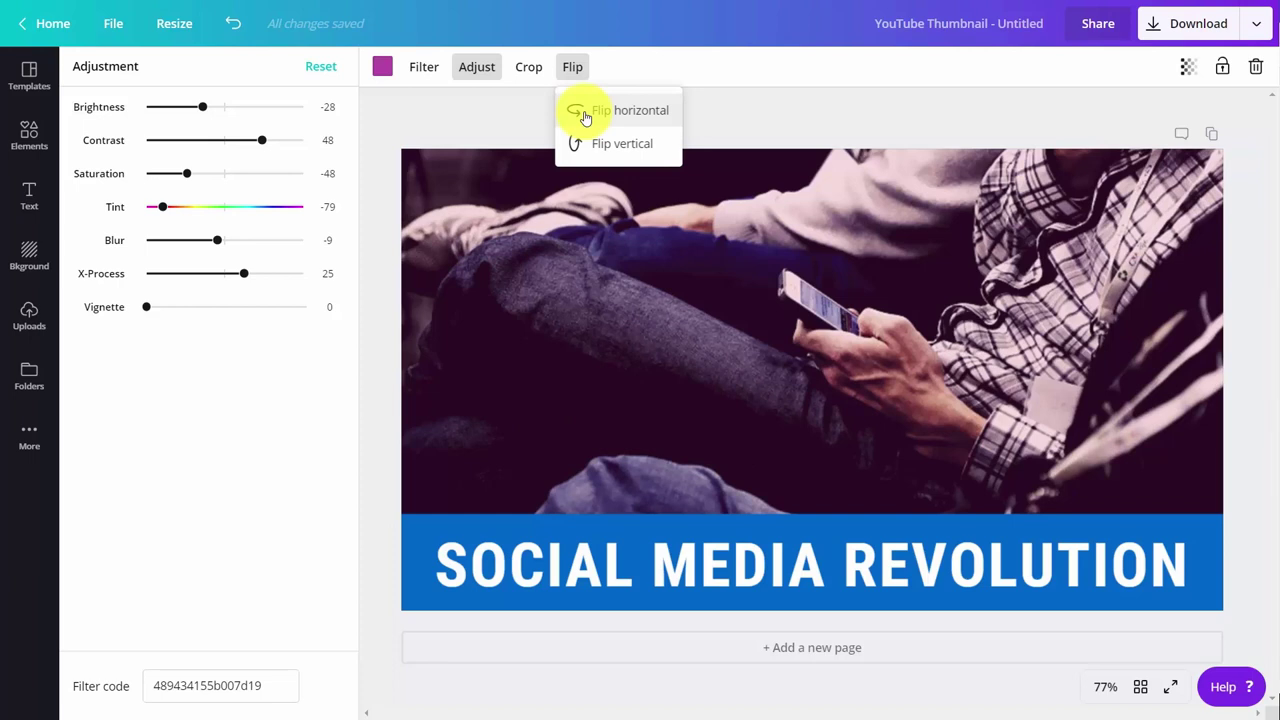
click(585, 114)
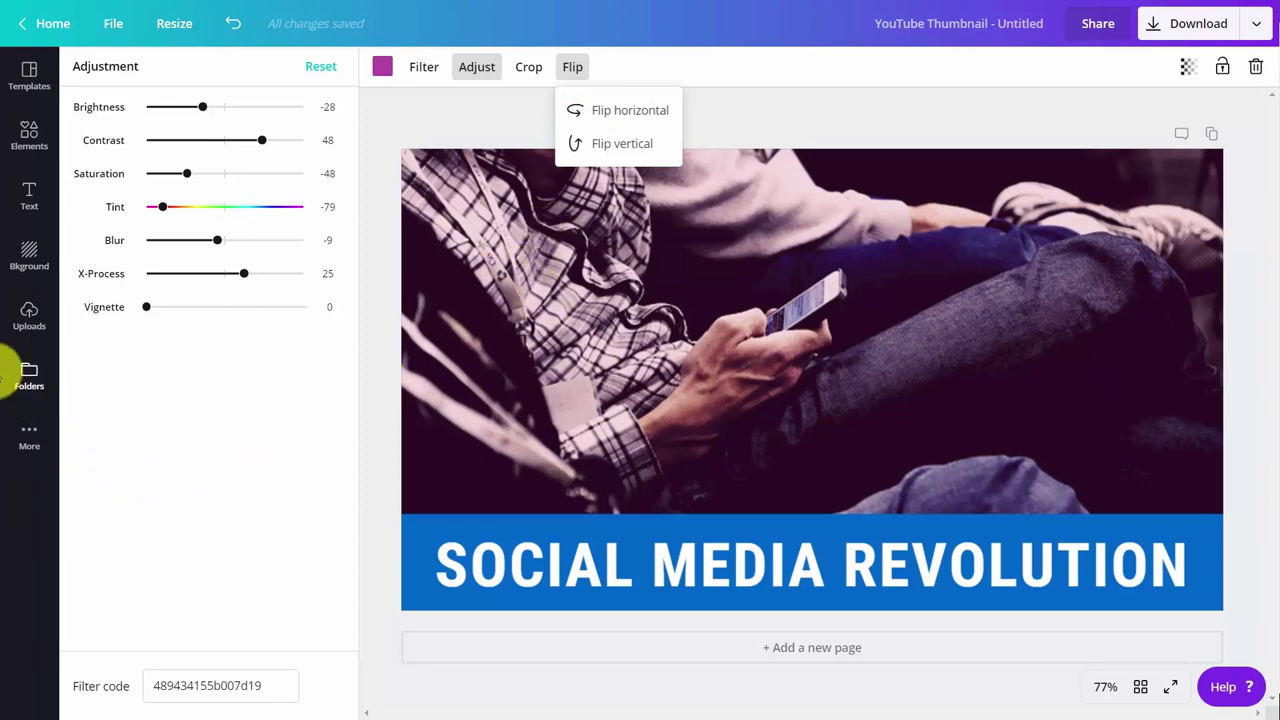
Step: Add the QR code logo from the Logos folder, shrink it and place it in the thumbnail's upper-right corner
click(24, 377)
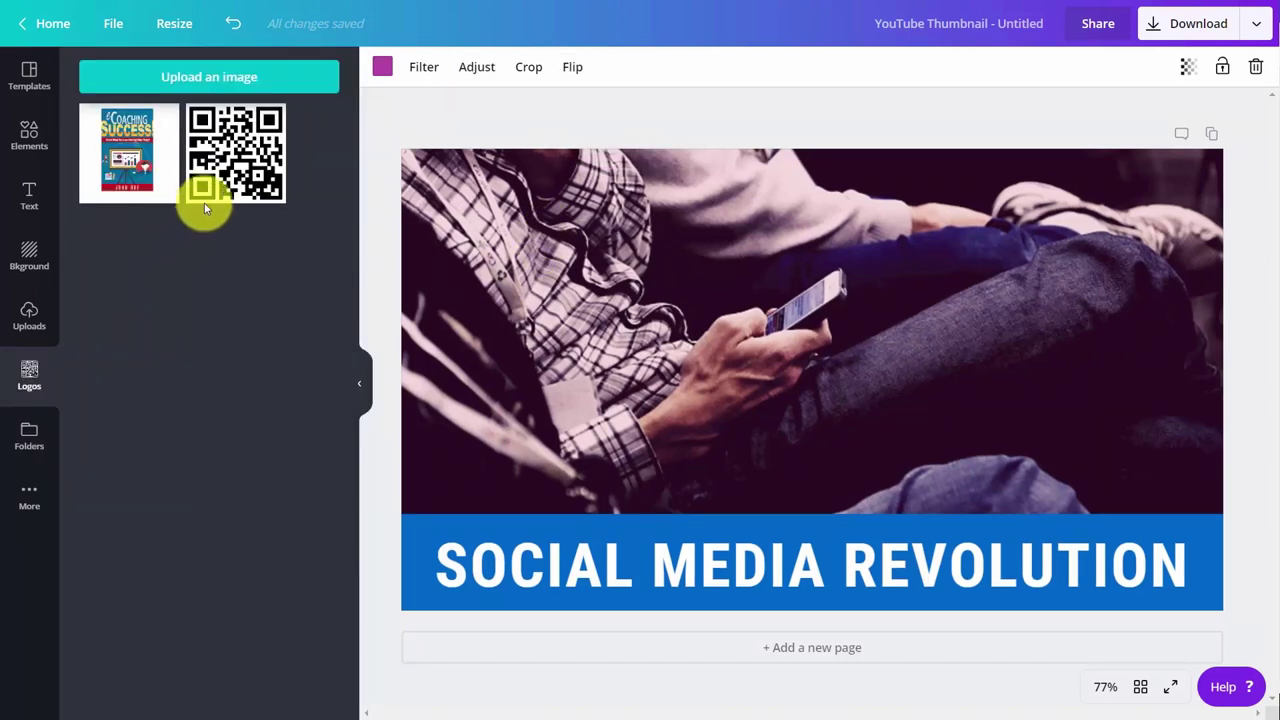
click(234, 161)
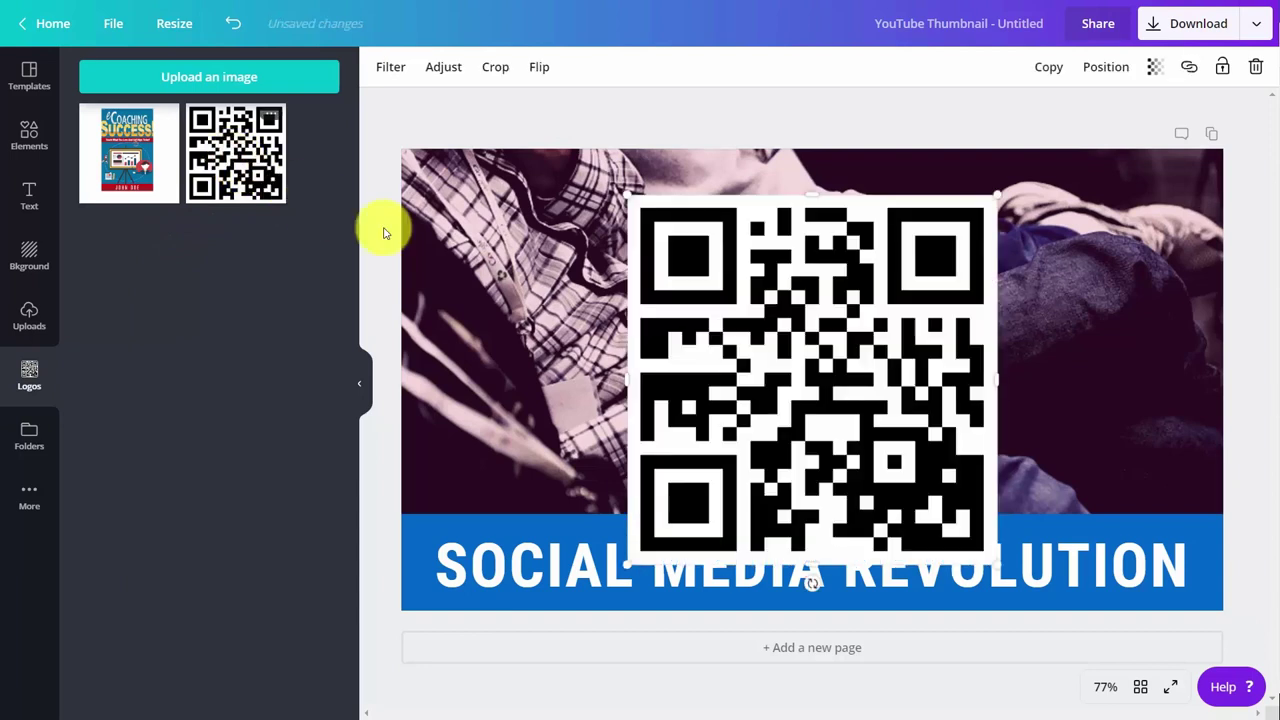
drag(624, 197, 1122, 210)
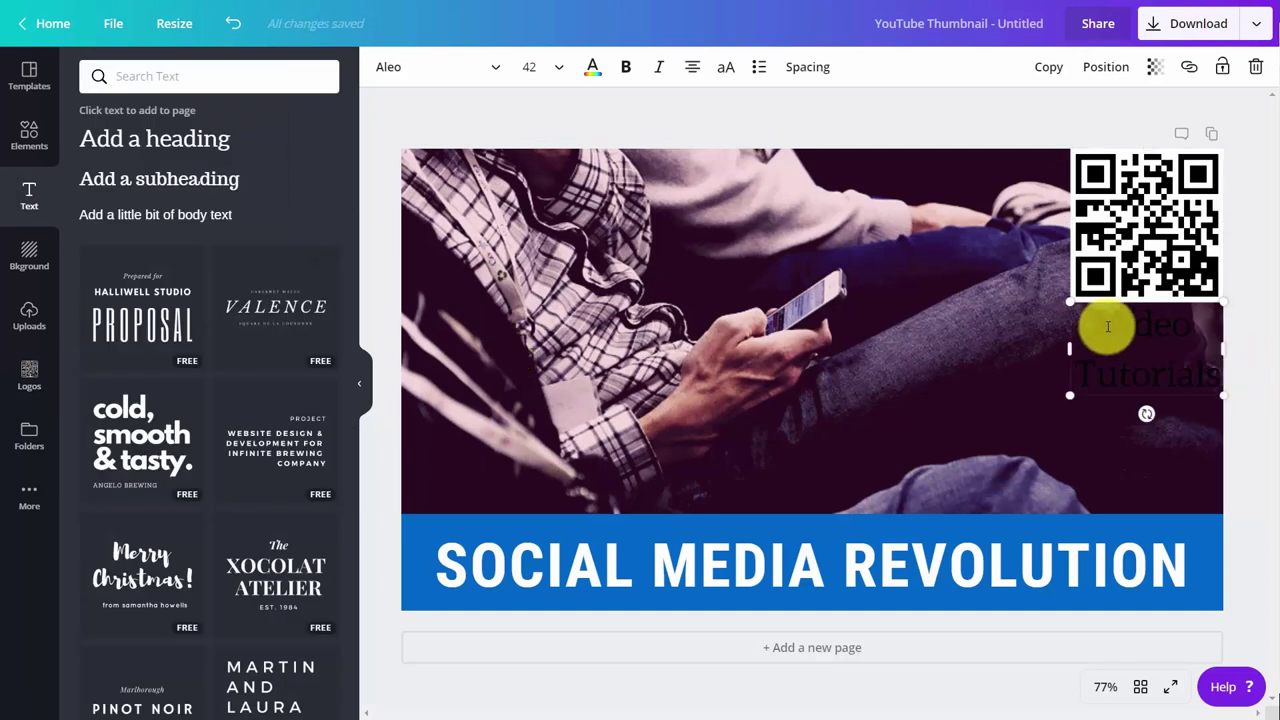
Step: Color the Video Tutorials text below the QR code white
drag(1106, 323, 1220, 375)
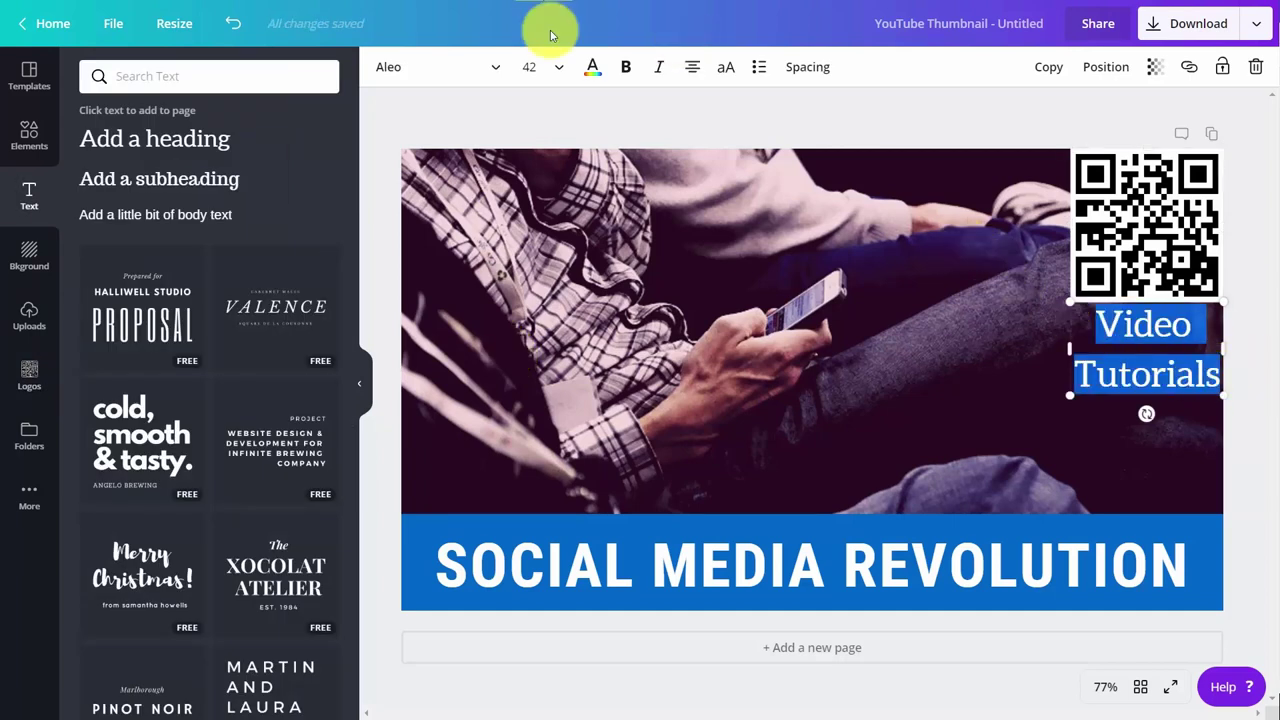
click(598, 70)
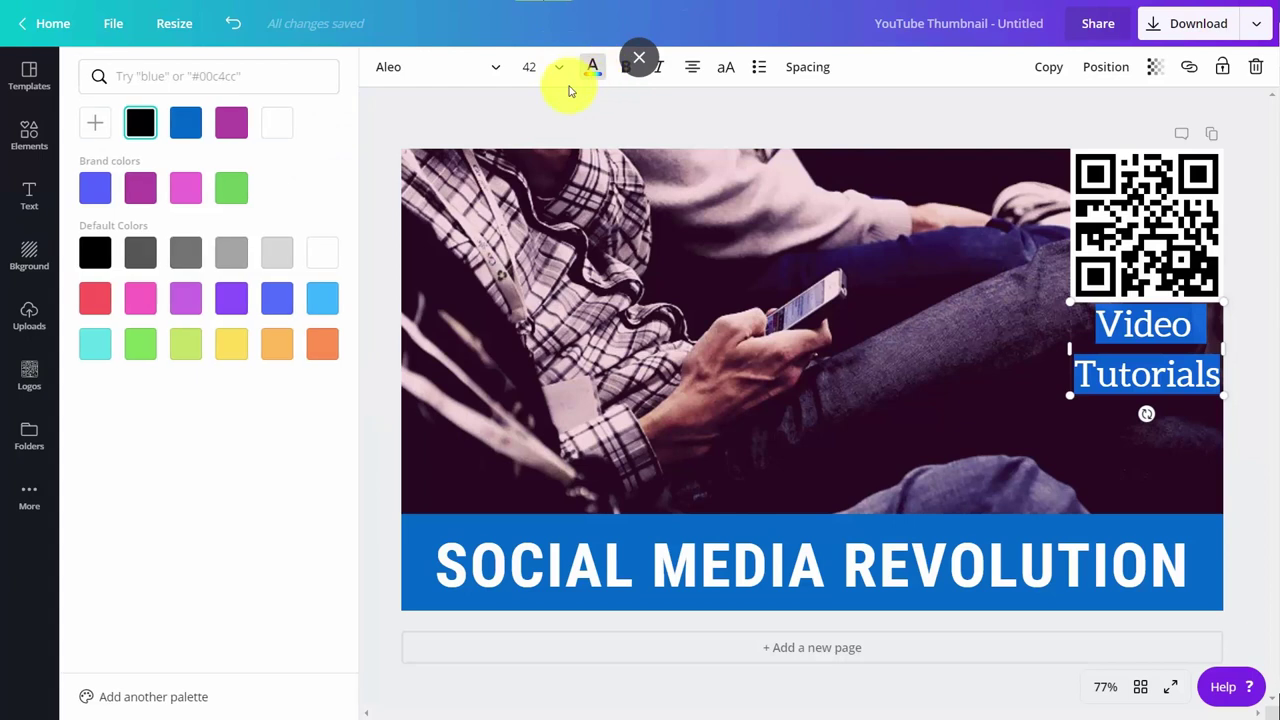
click(272, 127)
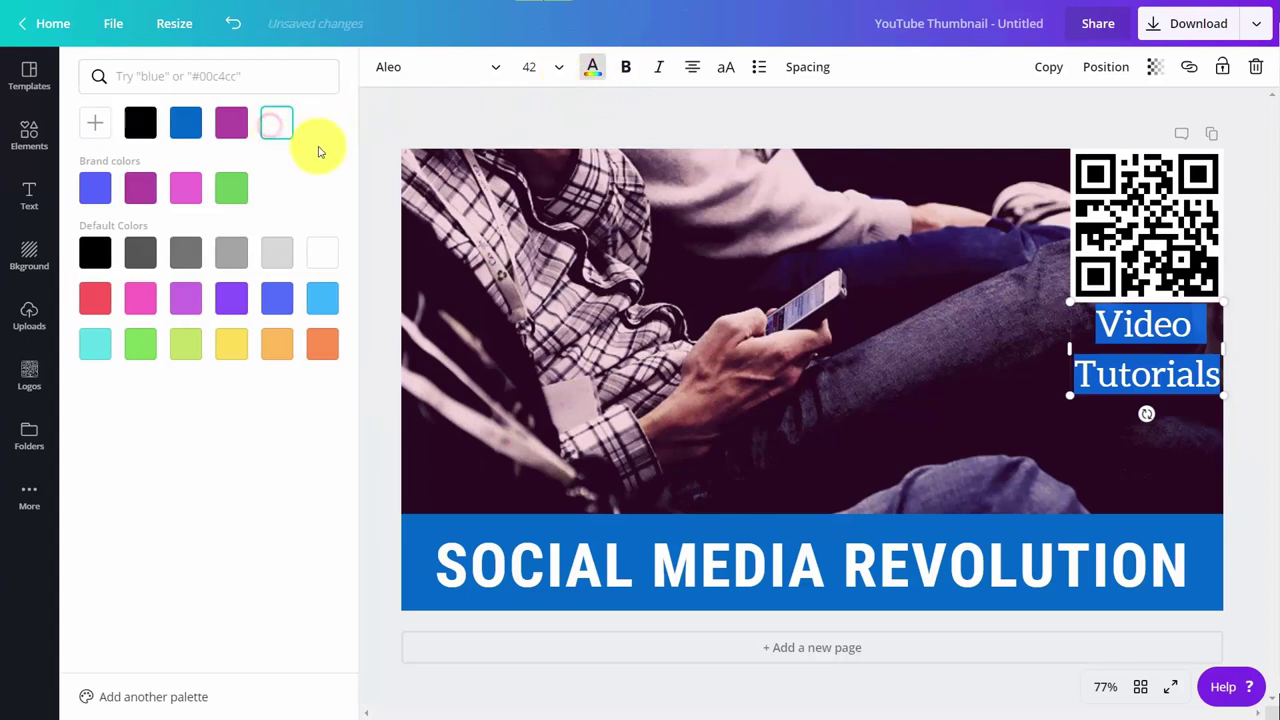
key(Escape)
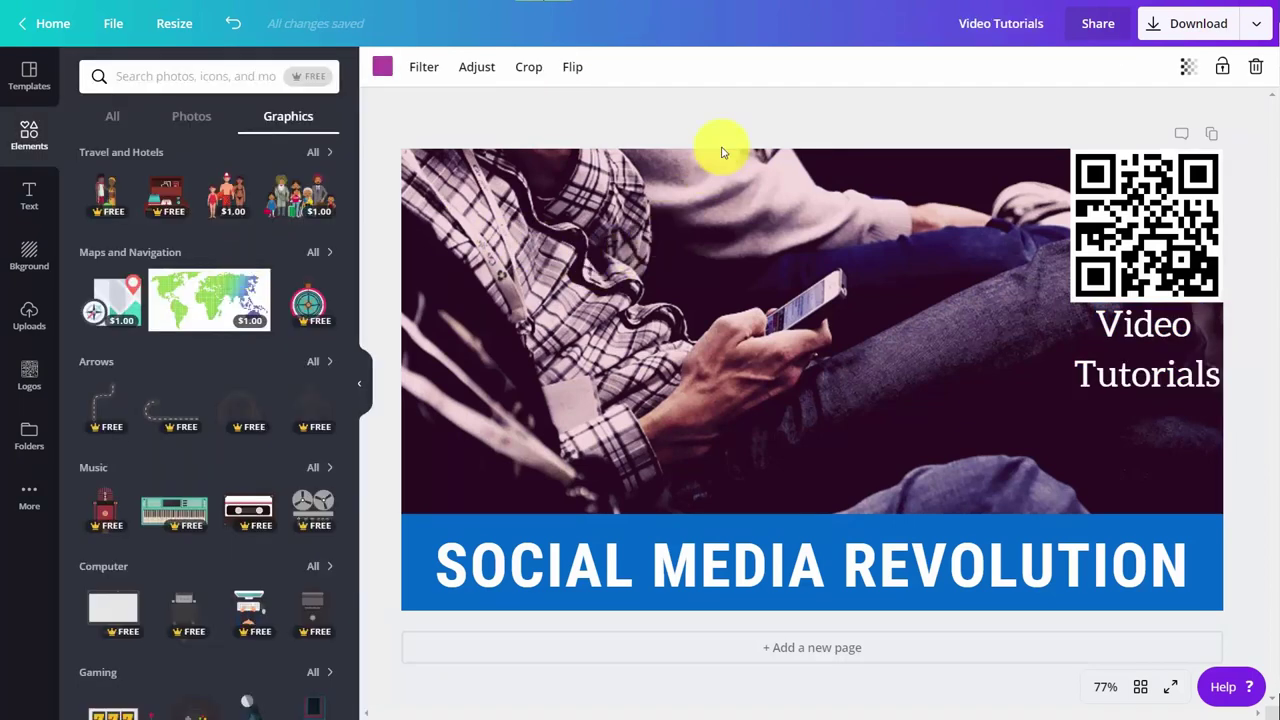
Step: Search the free graphics for Computer, add the person with a laptop and place it, scaled down, below the Video Tutorials text
click(308, 80)
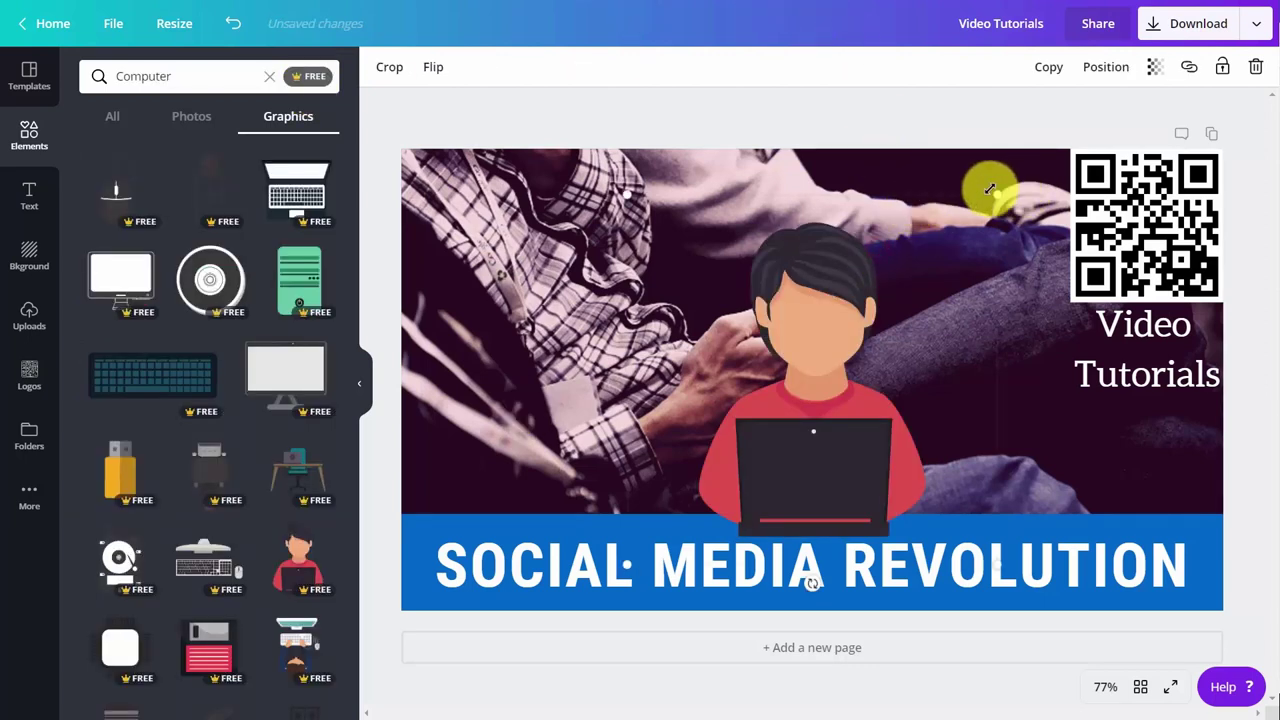
click(1000, 190)
drag(880, 276, 611, 306)
drag(677, 523, 1134, 460)
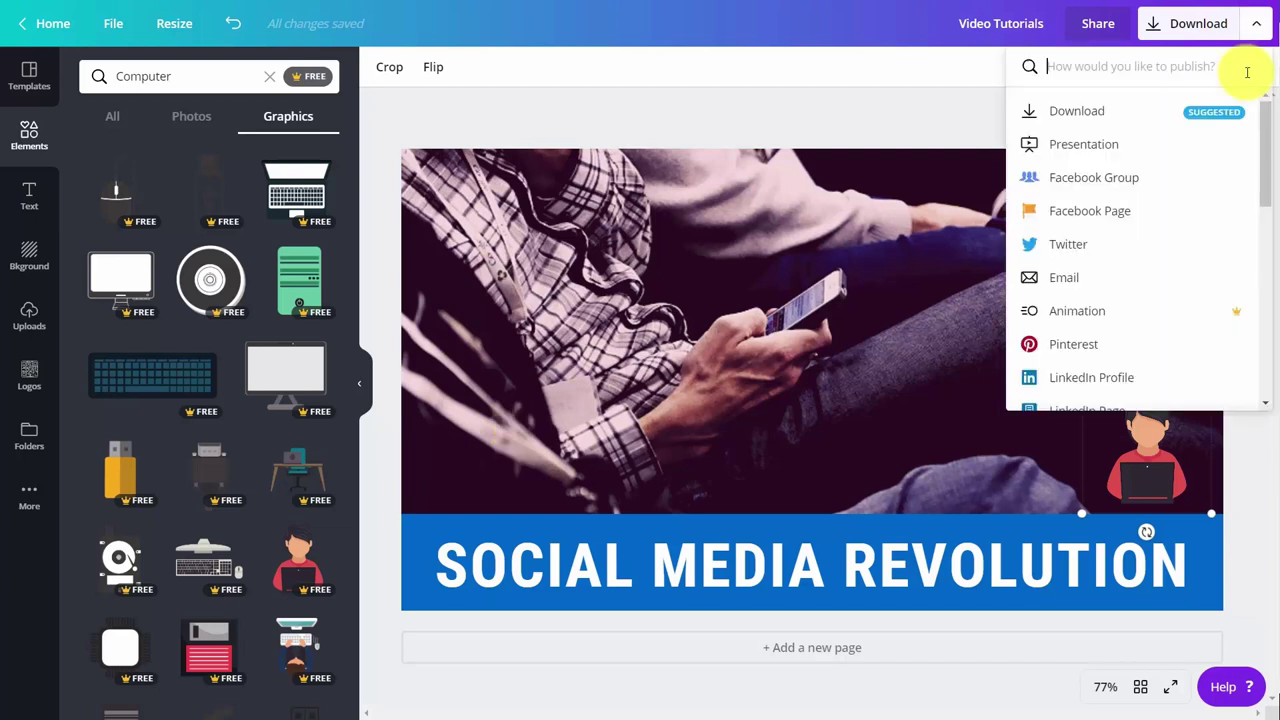
Step: Download the thumbnail as a PNG image and save it as Video Tutorials.png in the images downloaded folder
click(525, 450)
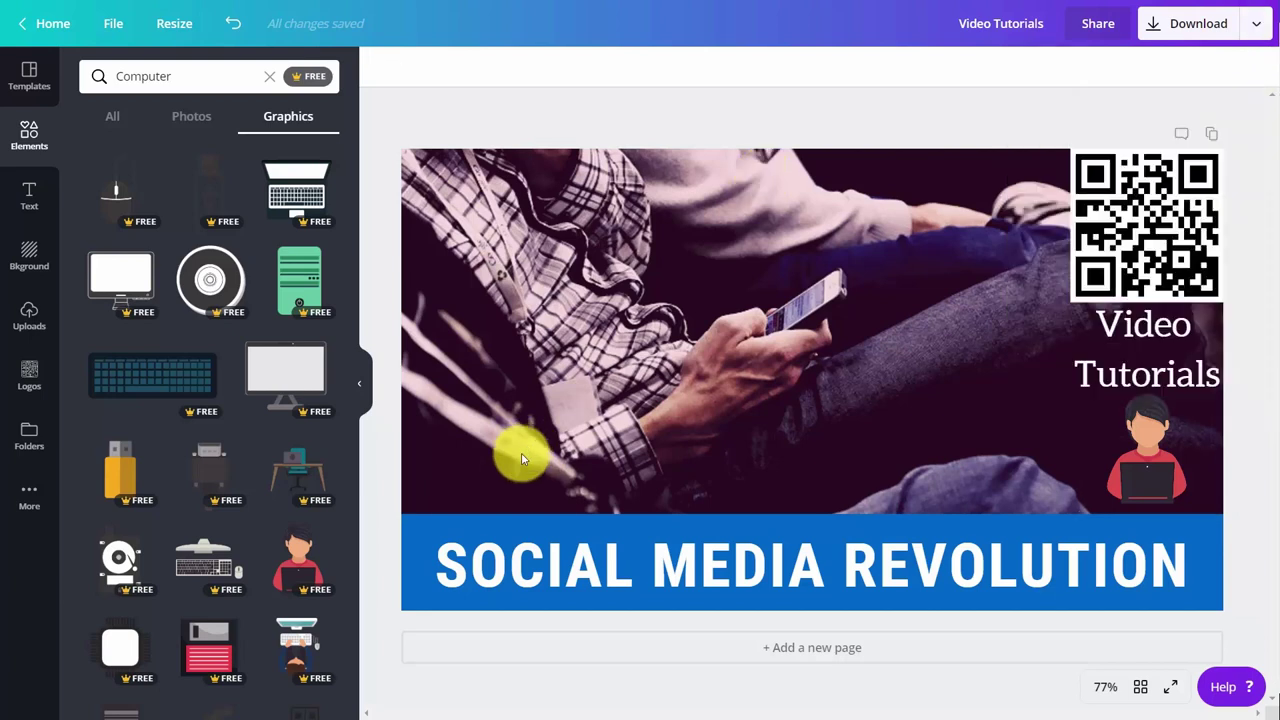
click(1233, 36)
click(1125, 213)
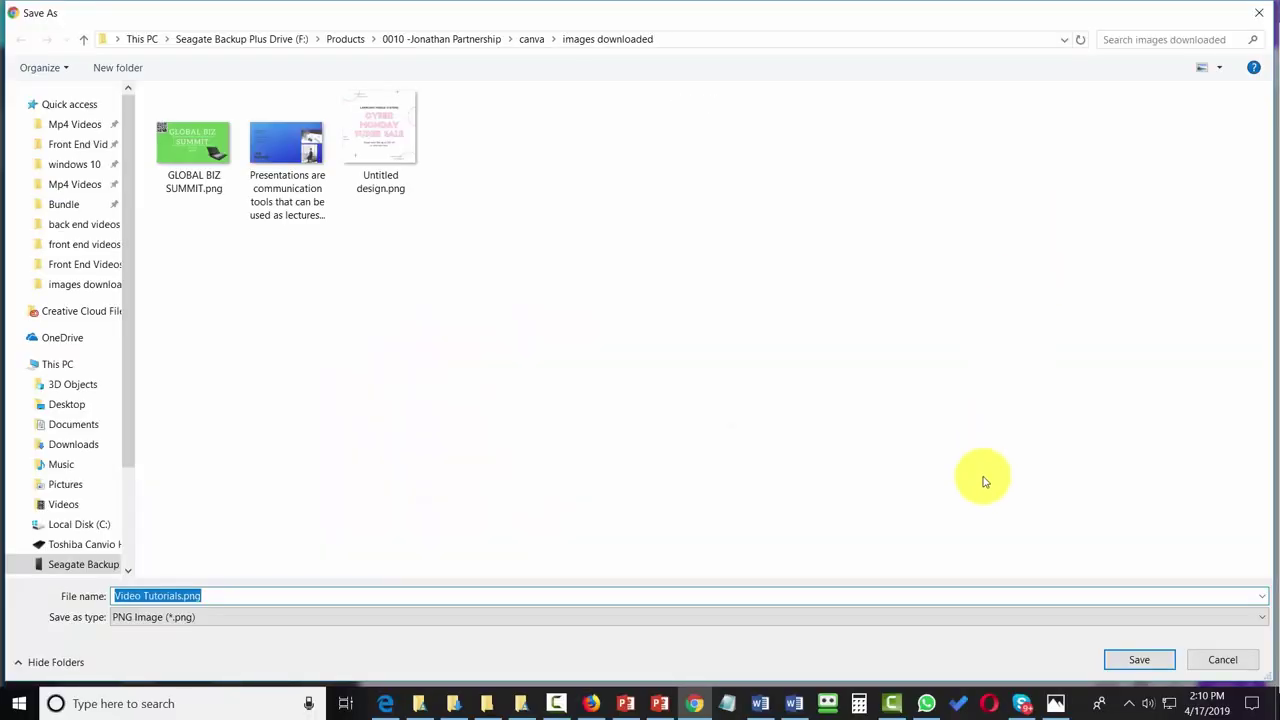
click(1130, 658)
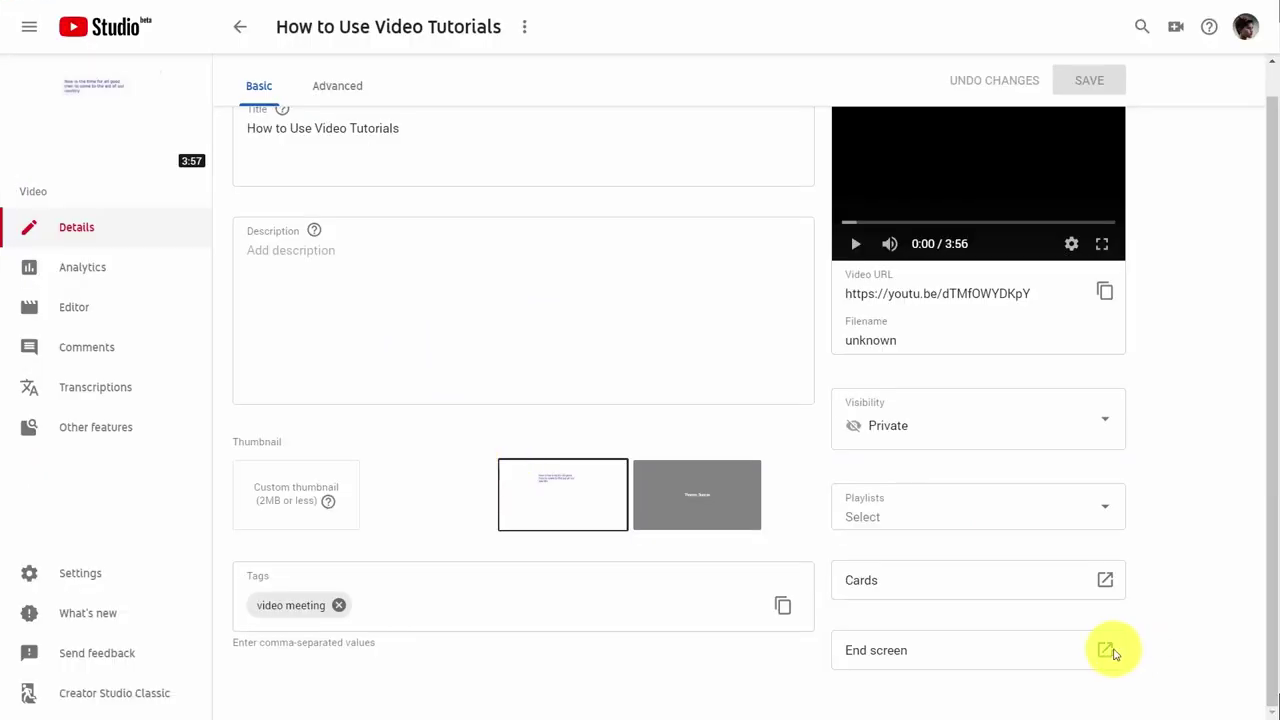
Step: In YouTube Studio, upload the downloaded design as the custom thumbnail for How to Use Video Tutorials and save the video details
click(294, 500)
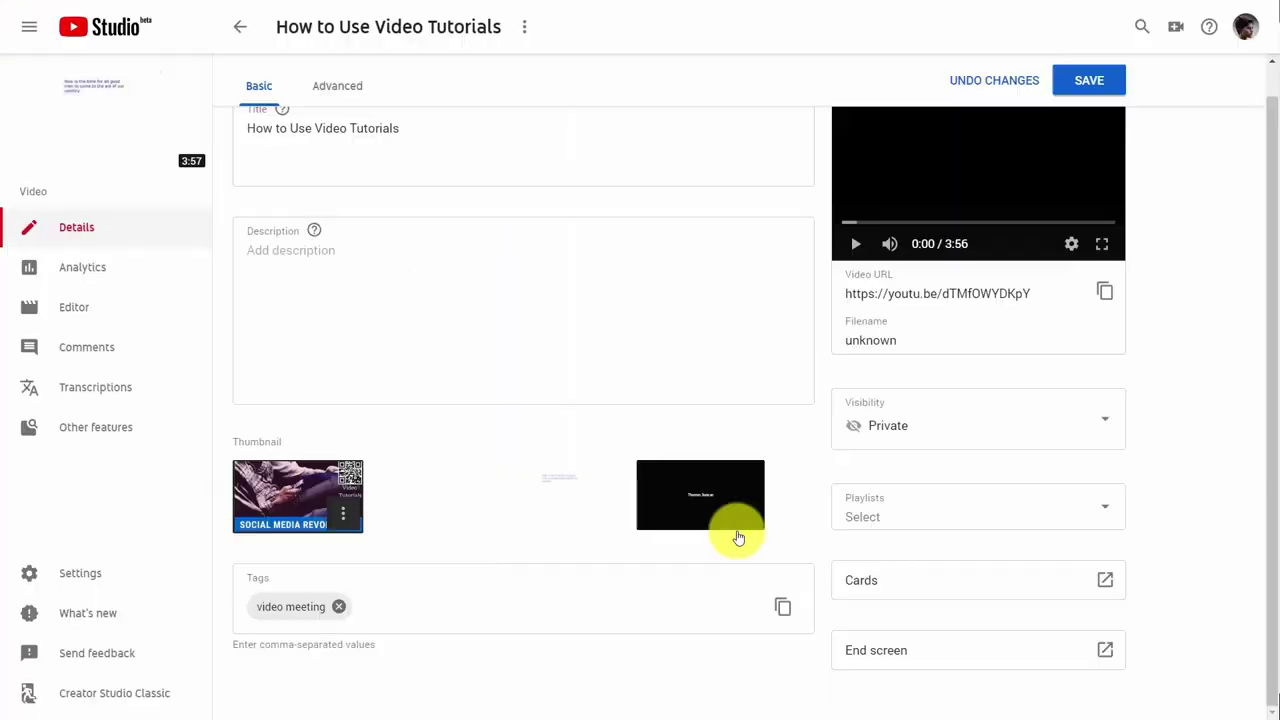
click(1090, 85)
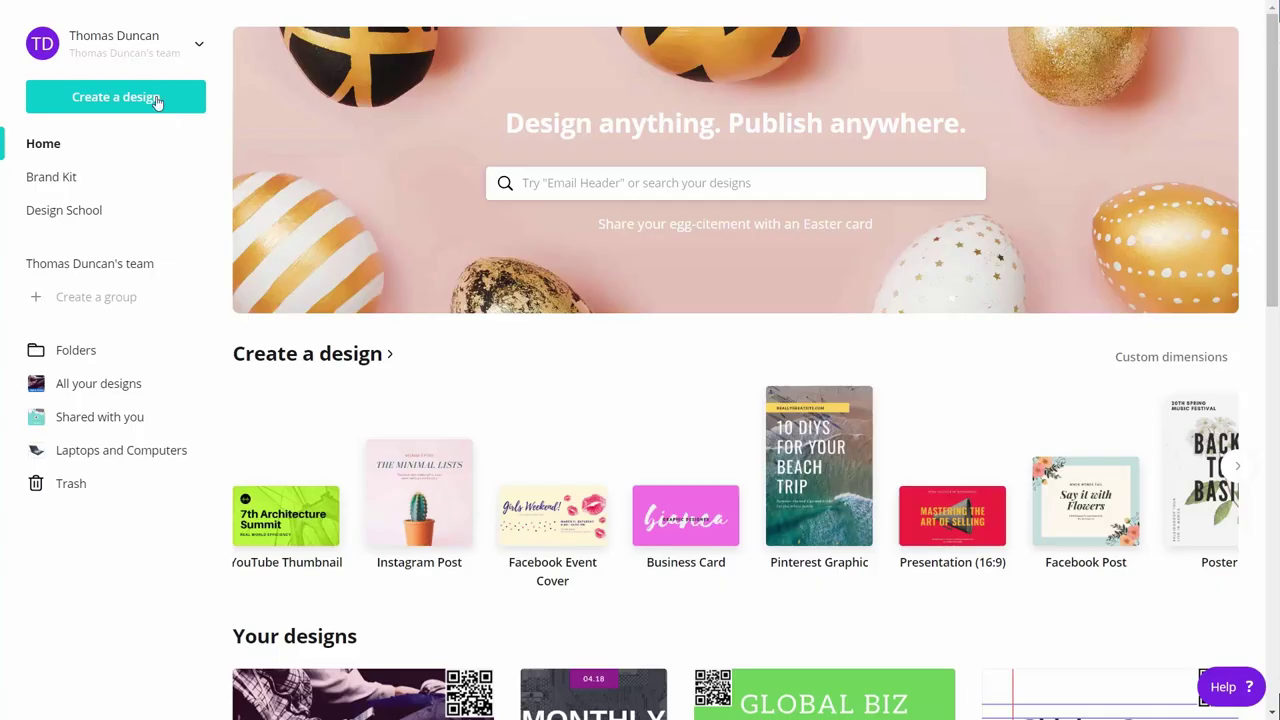
Step: Return to Canva, create a blank Facebook Post design and look through its publishing options
click(129, 108)
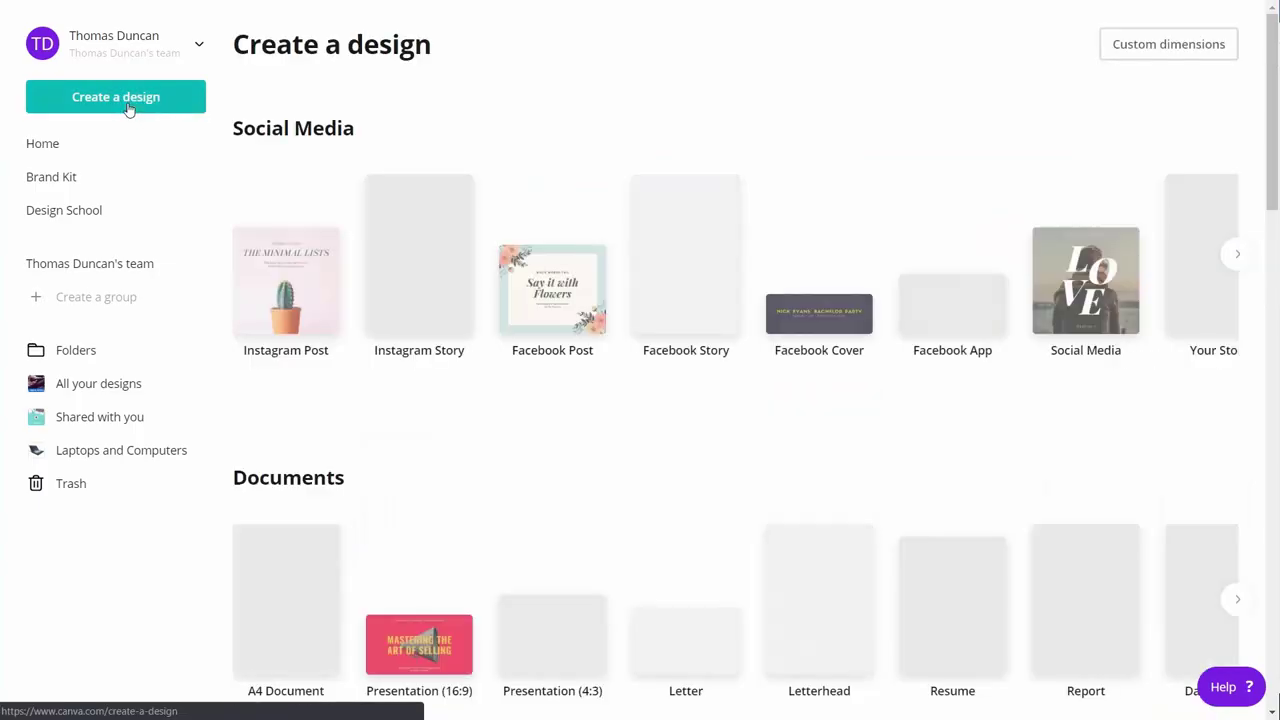
click(534, 284)
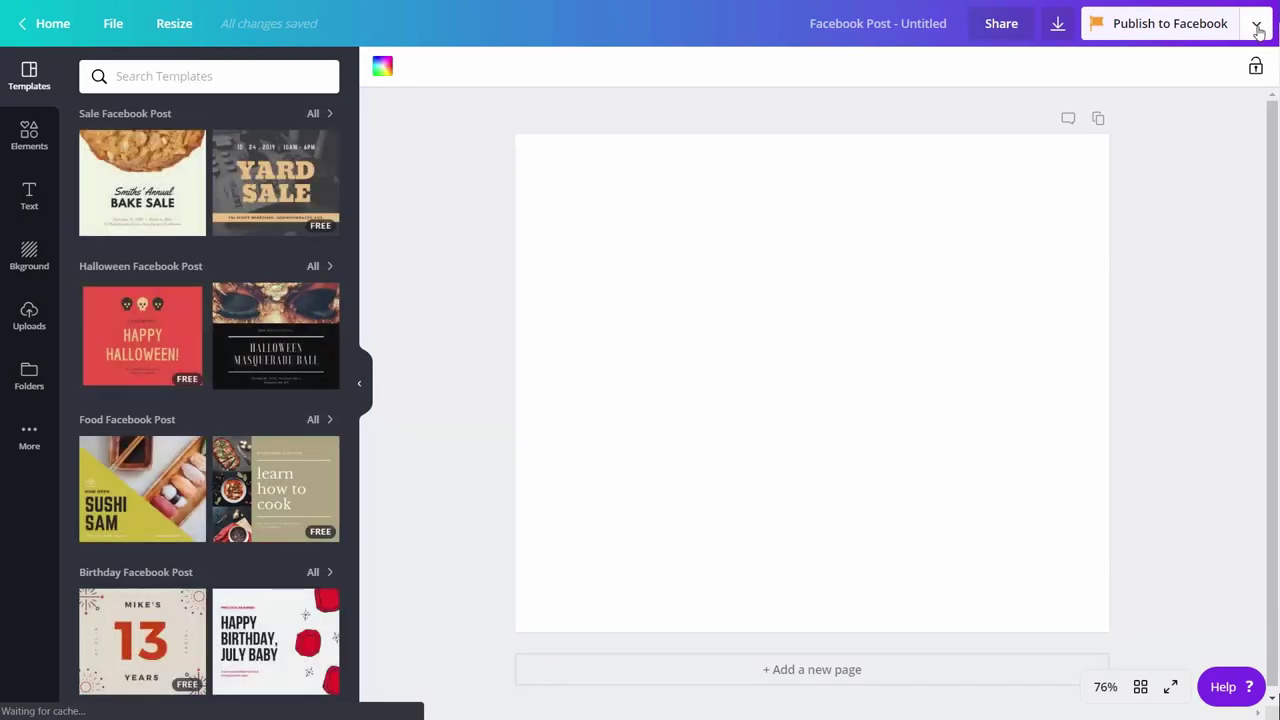
click(1259, 27)
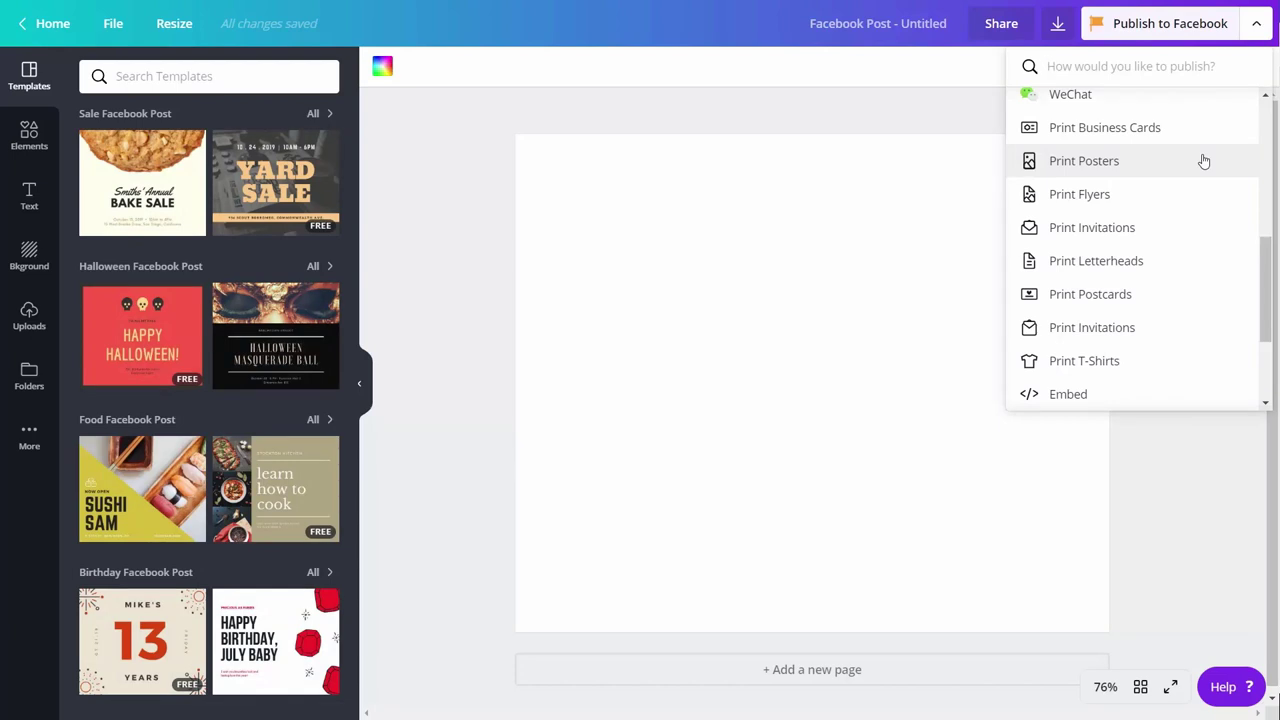
scroll(1202, 163, down, 1)
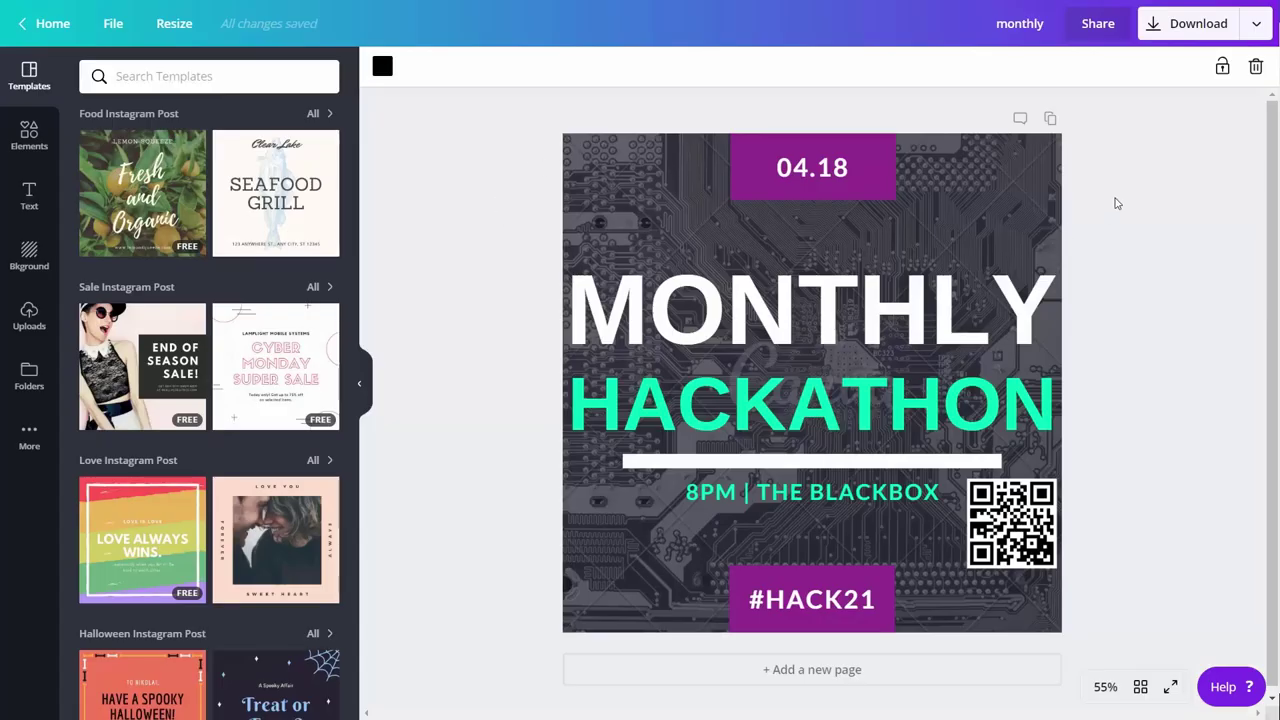
Step: Choose T-shirt printing for the monthly hackathon design, resize a copy to fit and go to the T-shirt order options
click(1255, 28)
scroll(1155, 225, down, 5)
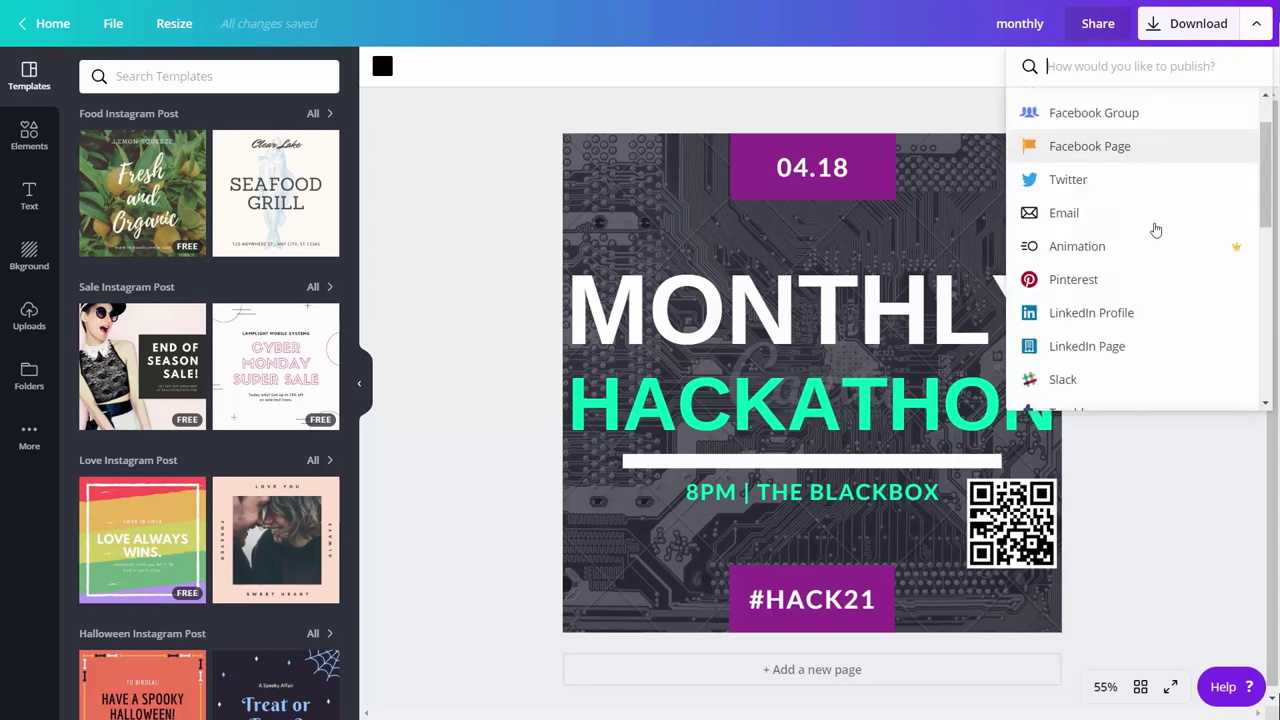
scroll(1150, 222, down, 5)
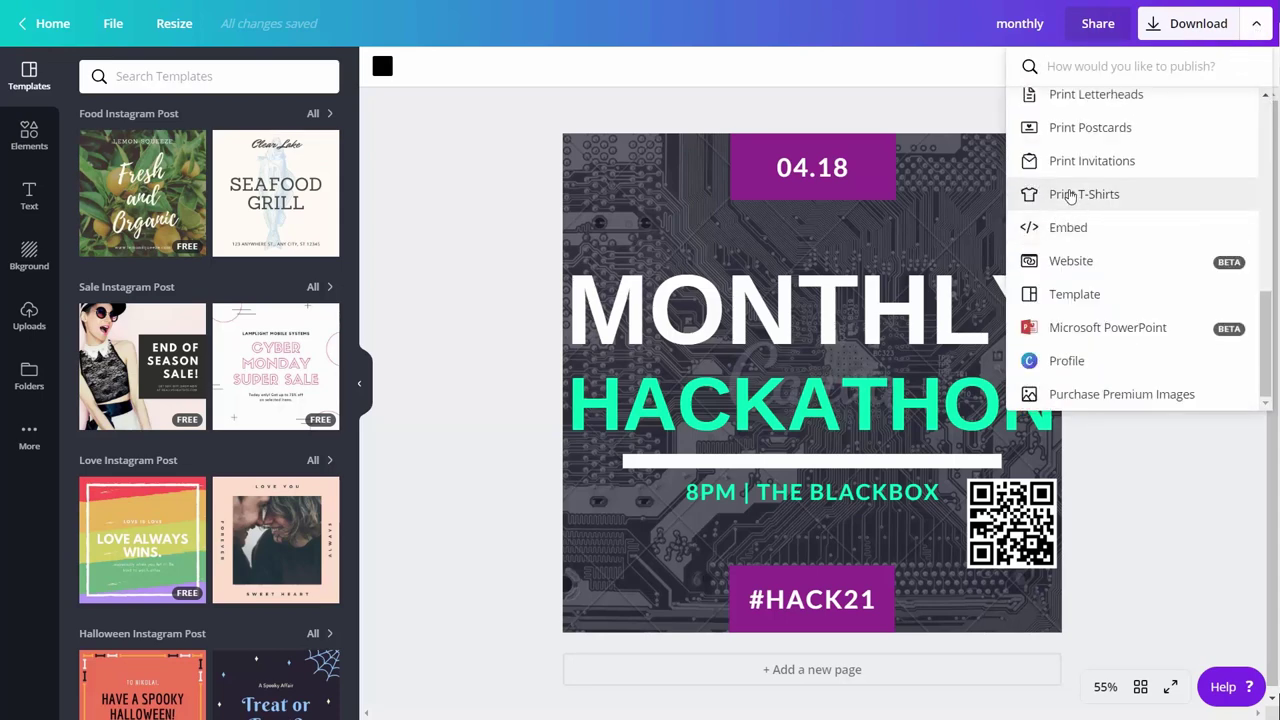
click(1070, 196)
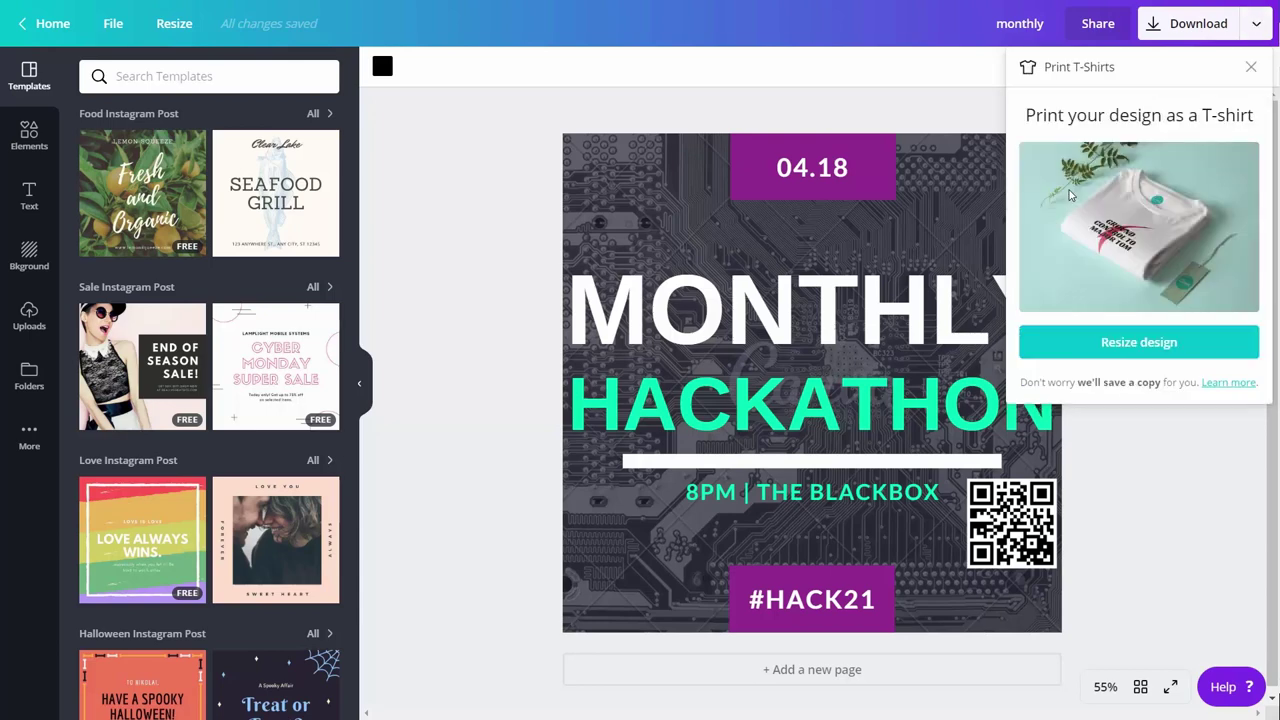
click(1129, 345)
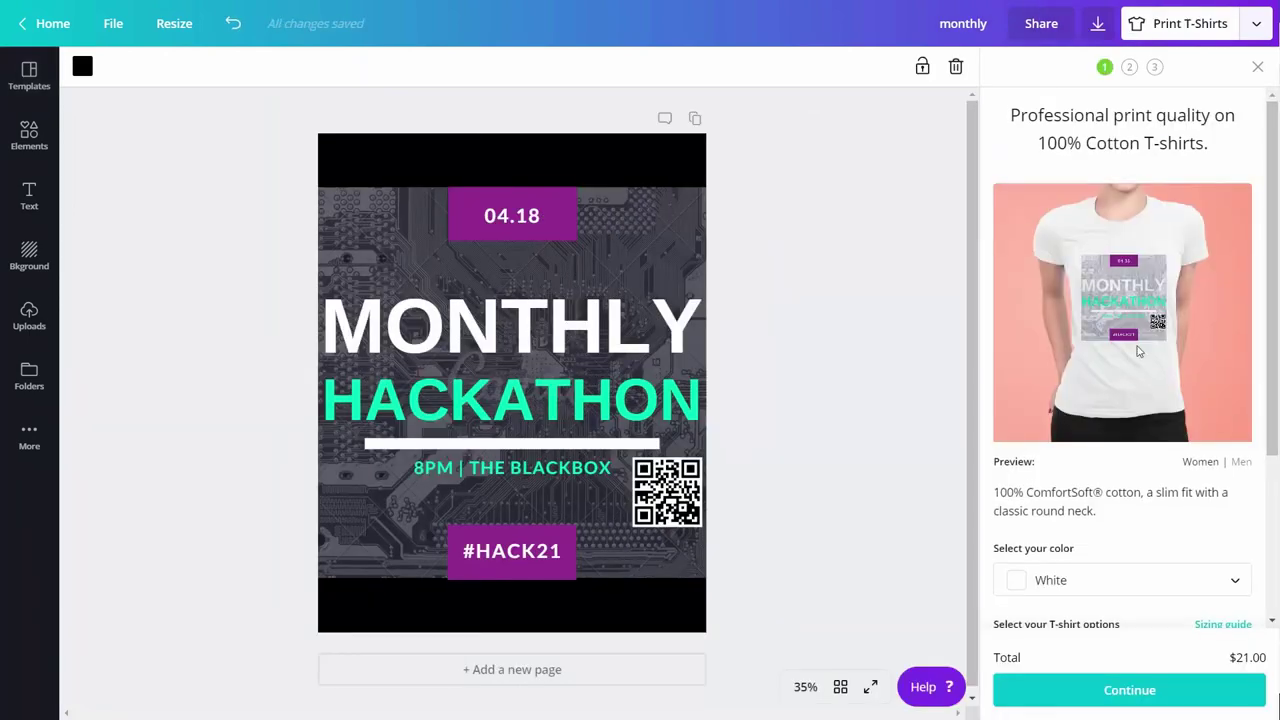
scroll(1137, 352, down, 3)
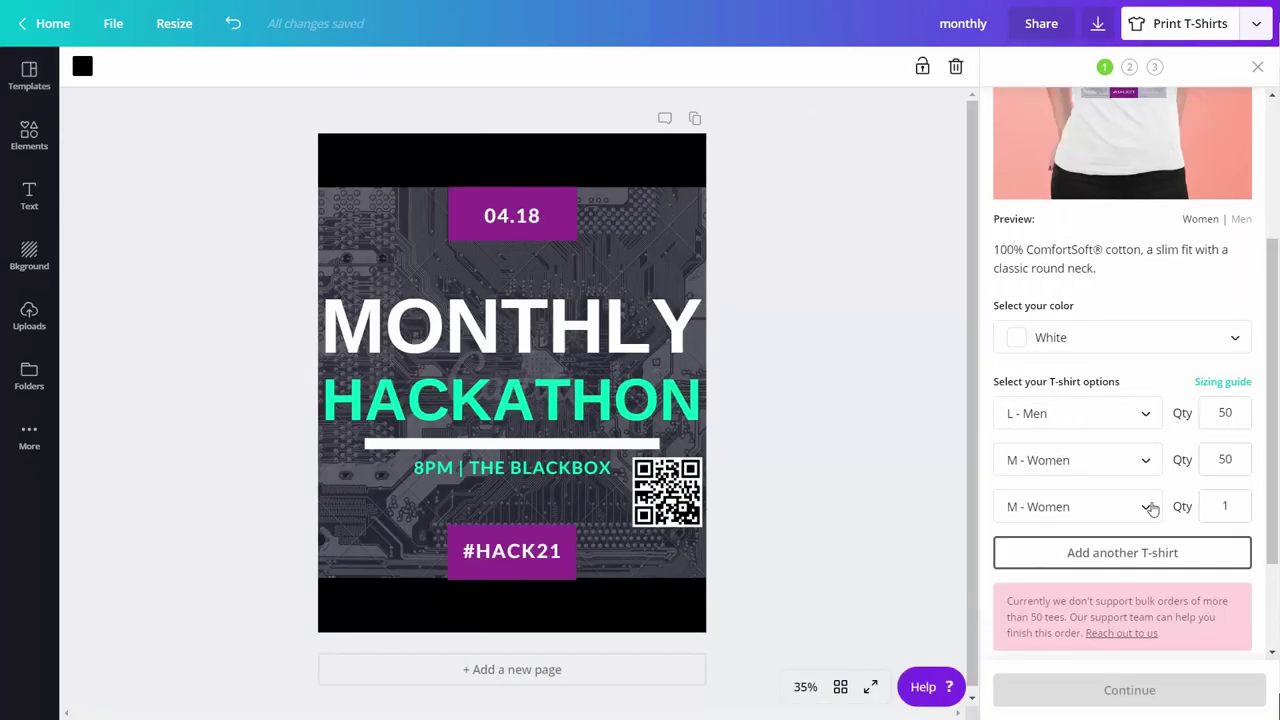